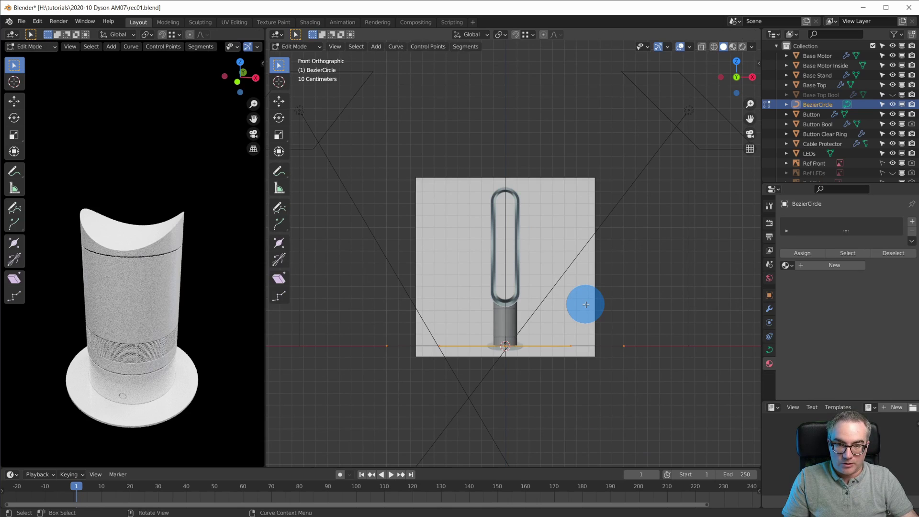
Step: Rotate the Bezier circle 90° about the X axis and scale it down to roughly the size of the fan
{"action": "key", "text": "r"}
{"action": "key", "text": "x"}
{"action": "key", "text": "9"}
{"action": "key", "text": "0"}
{"action": "key", "text": "Return"}
{"action": "key", "text": "s"}
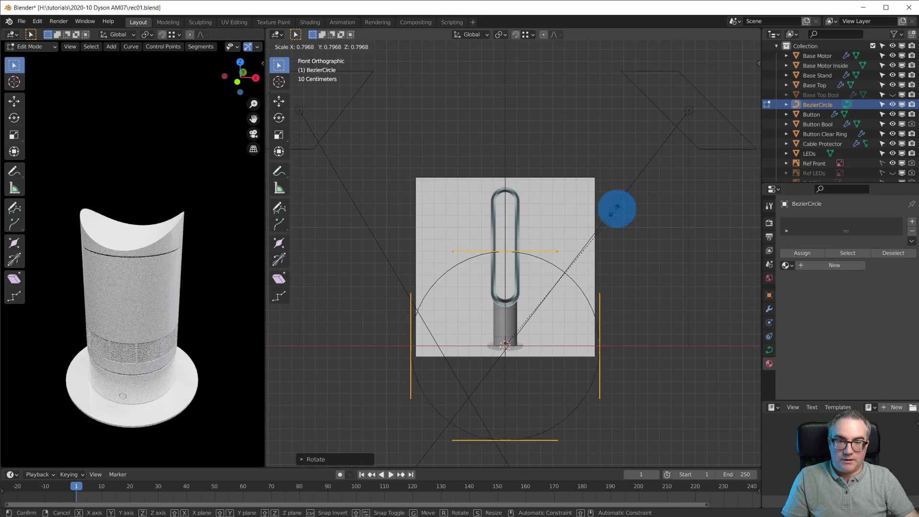
{"action": "left_click", "coordinate": [521, 311]}
Step: Move the circle up about 1.14 m along Z to the upper end of the fan ring
{"action": "scroll", "coordinate": [522, 311], "scroll_direction": "up", "scroll_amount": 5}
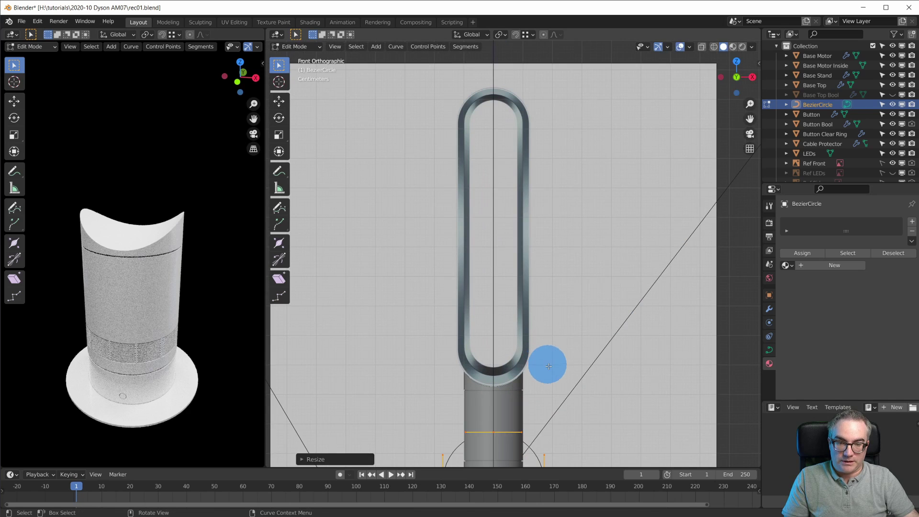
{"action": "key", "text": "g"}
{"action": "key", "text": "z"}
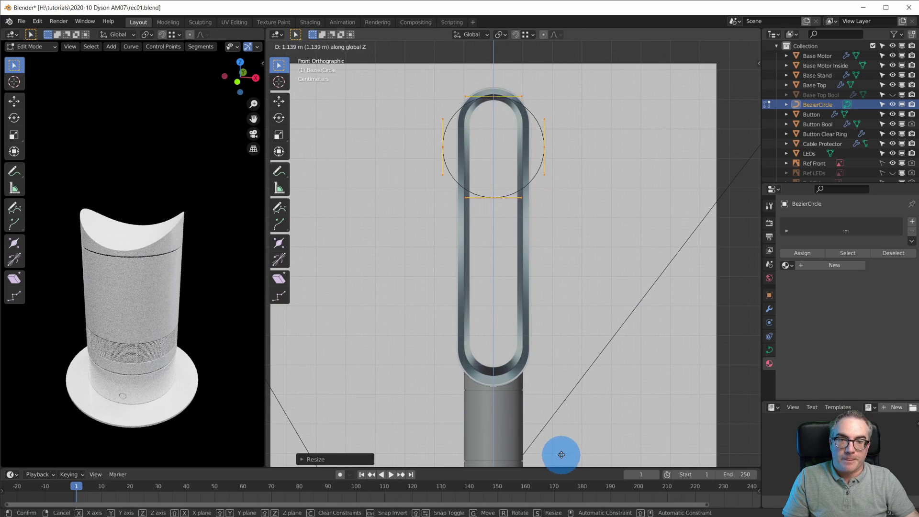
{"action": "left_click", "coordinate": [561, 458]}
Step: Scale the circle down to match the width of the ring's inner seam in the reference image
{"action": "scroll", "coordinate": [597, 121], "scroll_direction": "up", "scroll_amount": 4}
{"action": "middle_click_drag", "start_coordinate": [600, 106], "coordinate": [597, 340], "text": "shift"}
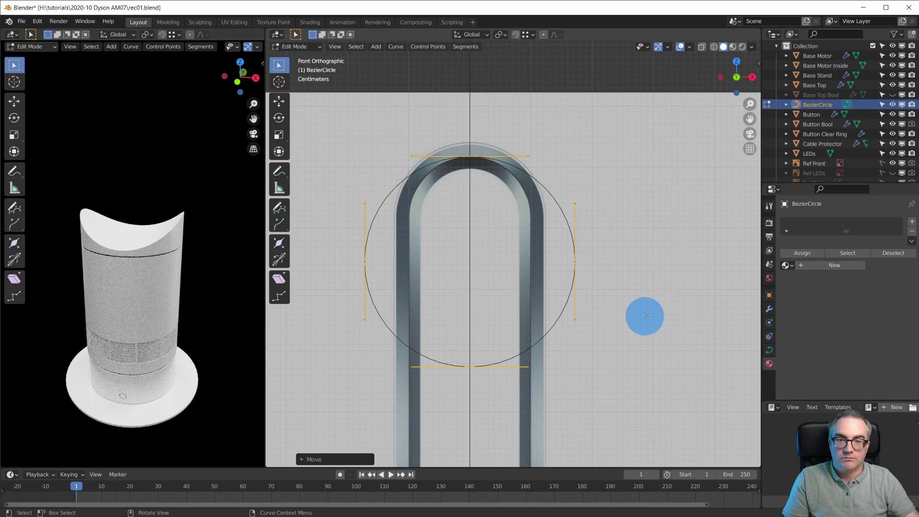
{"action": "key", "text": "s"}
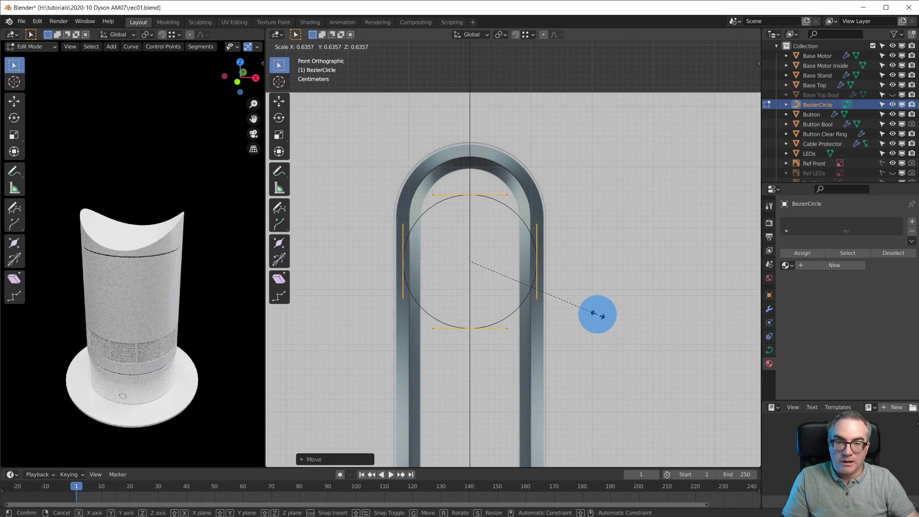
{"action": "left_click", "coordinate": [585, 313]}
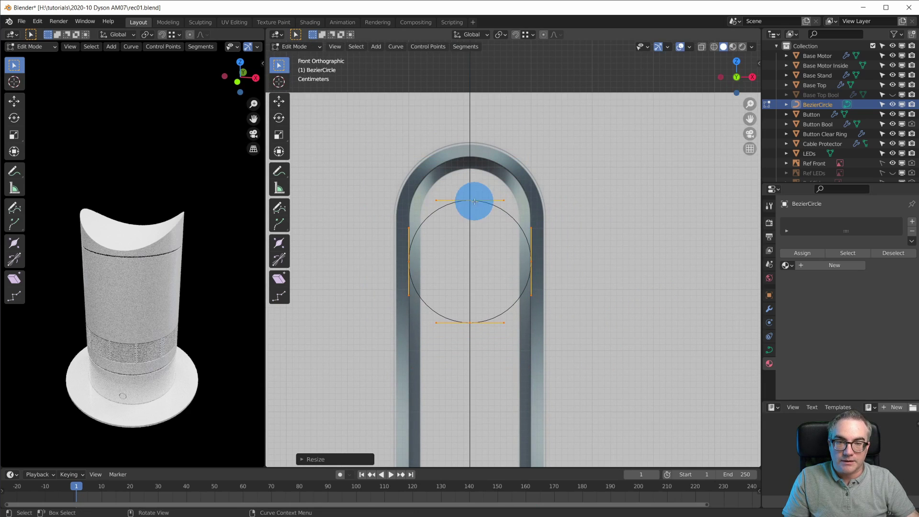
Step: Move the circle up about 0.07 m along Z so it follows the seam of the ring's top curve
{"action": "middle_click_drag", "start_coordinate": [474, 199], "coordinate": [484, 263], "text": "shift"}
{"action": "scroll", "coordinate": [484, 263], "scroll_direction": "up", "scroll_amount": 4}
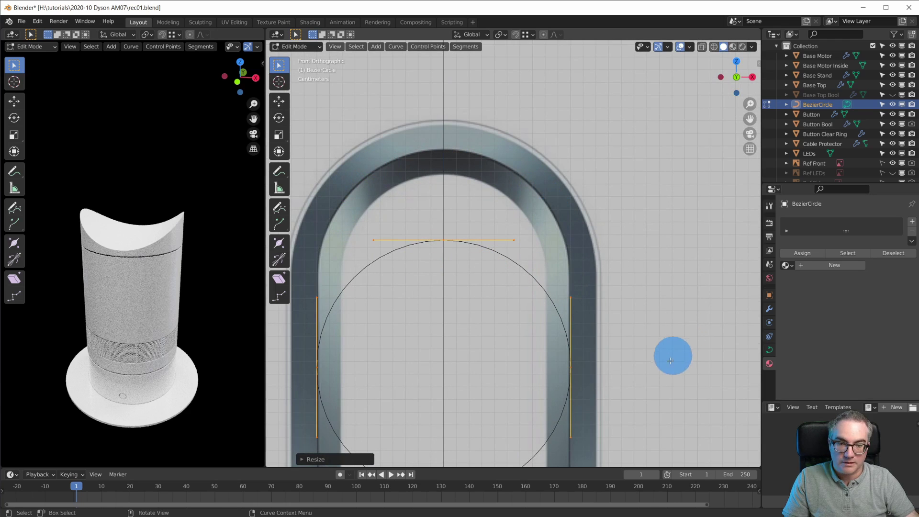
{"action": "key", "text": "g"}
{"action": "key", "text": "z"}
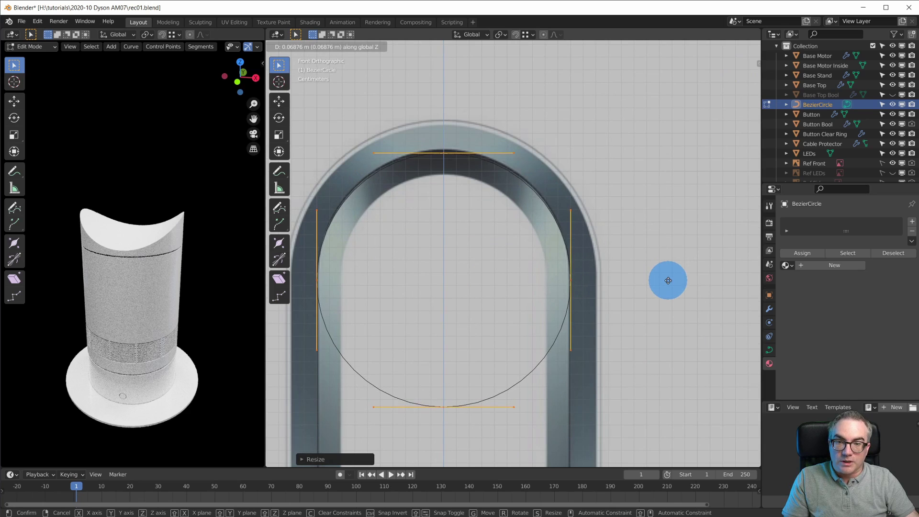
{"action": "left_click", "coordinate": [668, 276]}
Step: Duplicate the circle and move the copy about 0.76 m down along Z to the ring's lower curve
{"action": "scroll", "coordinate": [646, 371], "scroll_direction": "down", "scroll_amount": 6}
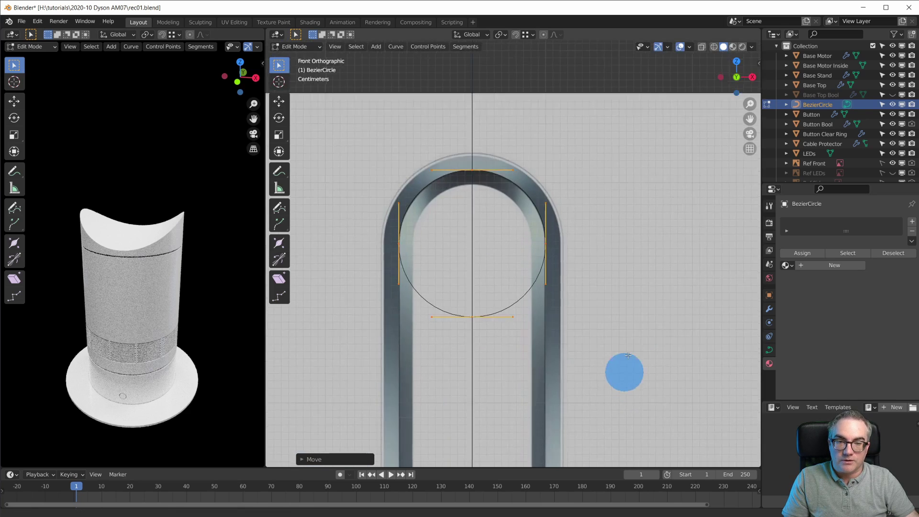
{"action": "middle_click_drag", "start_coordinate": [618, 336], "coordinate": [589, 250], "text": "shift"}
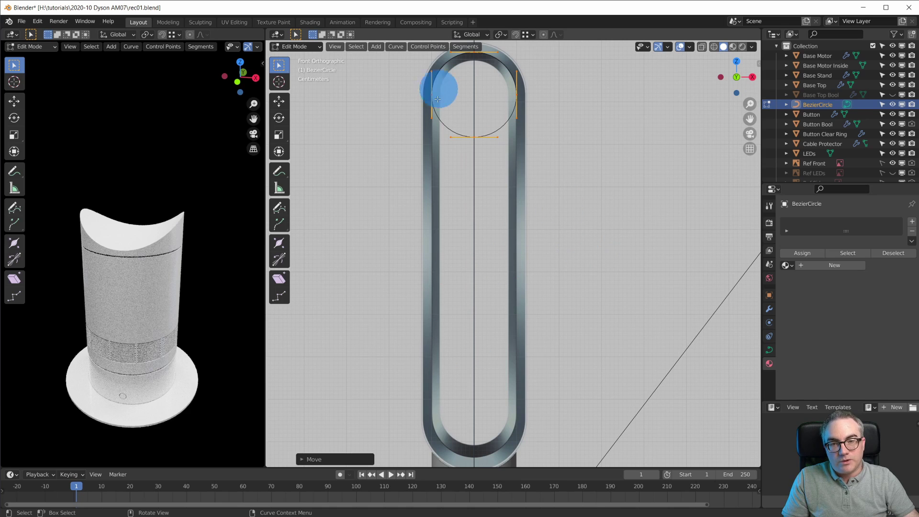
{"action": "key", "text": "g"}
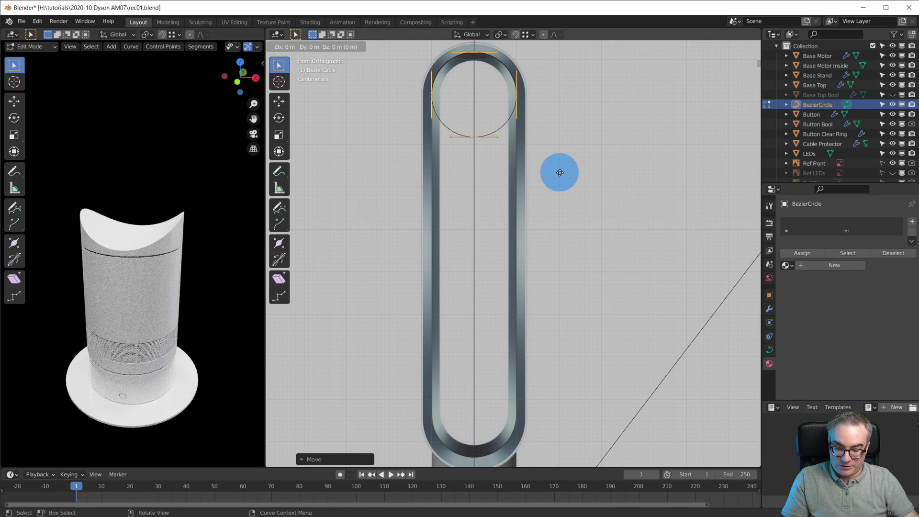
{"action": "key", "text": "z"}
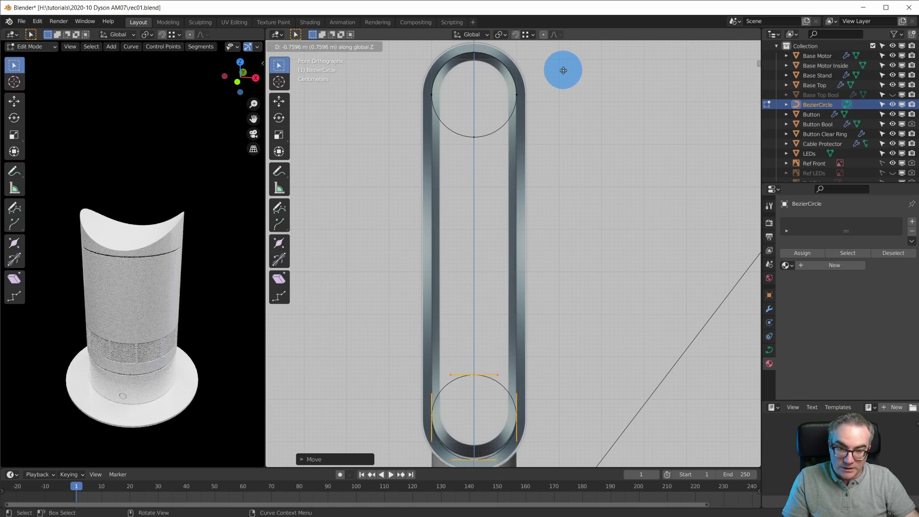
{"action": "left_click", "coordinate": [565, 67]}
Step: Nudge the copied circle slightly along Z to fit the seam at the ring's lower curve
{"action": "middle_click_drag", "start_coordinate": [529, 350], "coordinate": [526, 160], "text": "shift"}
{"action": "scroll", "coordinate": [525, 242], "scroll_direction": "up", "scroll_amount": 7}
{"action": "middle_click_drag", "start_coordinate": [524, 217], "coordinate": [620, 240], "text": "shift"}
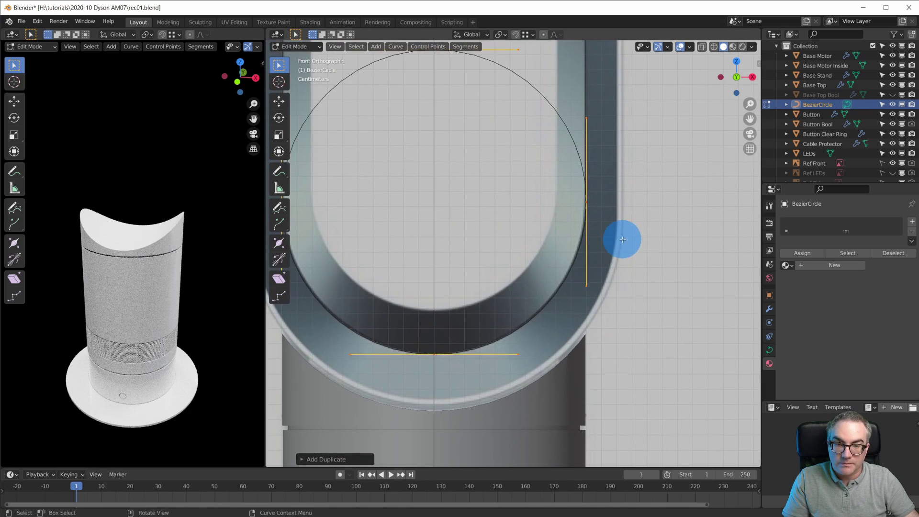
{"action": "key", "text": "g"}
{"action": "key", "text": "z"}
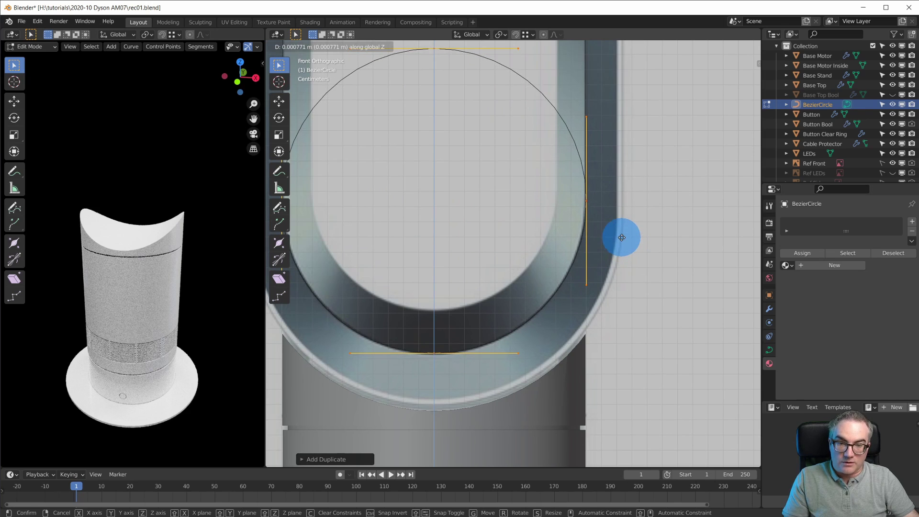
{"action": "left_click", "coordinate": [617, 237]}
Step: Delete the bottom control point of the upper circle
{"action": "scroll", "coordinate": [553, 159], "scroll_direction": "down", "scroll_amount": 4}
{"action": "scroll", "coordinate": [558, 306], "scroll_direction": "down", "scroll_amount": 3}
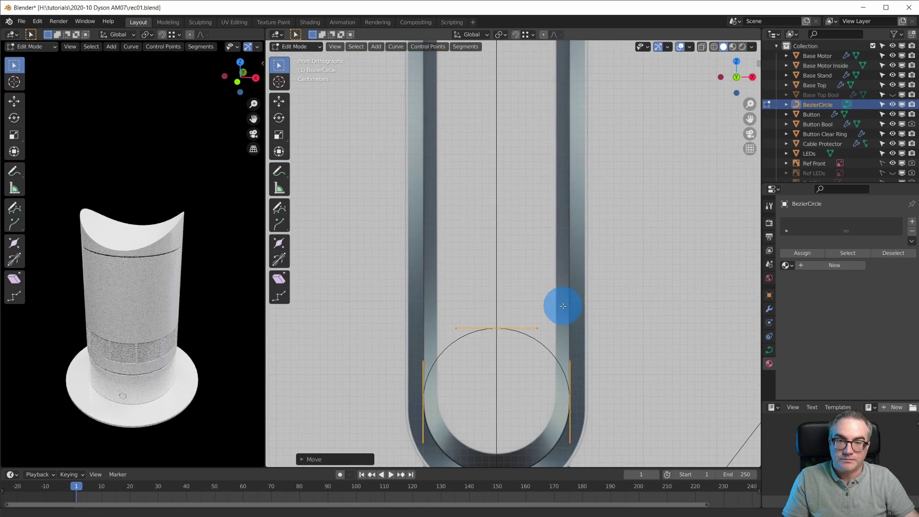
{"action": "middle_click_drag", "start_coordinate": [560, 302], "coordinate": [513, 330], "text": "shift"}
{"action": "left_click", "coordinate": [457, 89]}
{"action": "key", "text": "x"}
{"action": "left_click", "coordinate": [516, 155]}
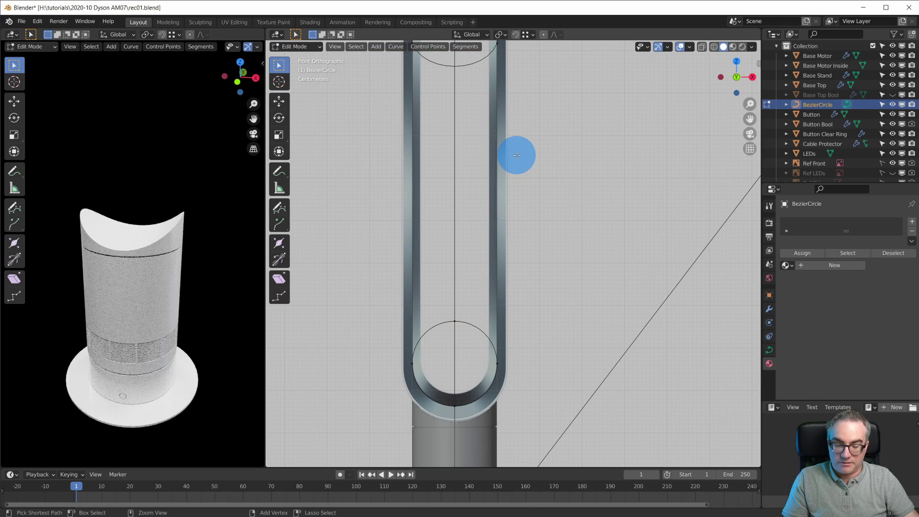
Step: Toggle cyclic on the curve to open the loop below the upper arch
{"action": "middle_click_drag", "start_coordinate": [516, 149], "coordinate": [508, 314], "text": "shift"}
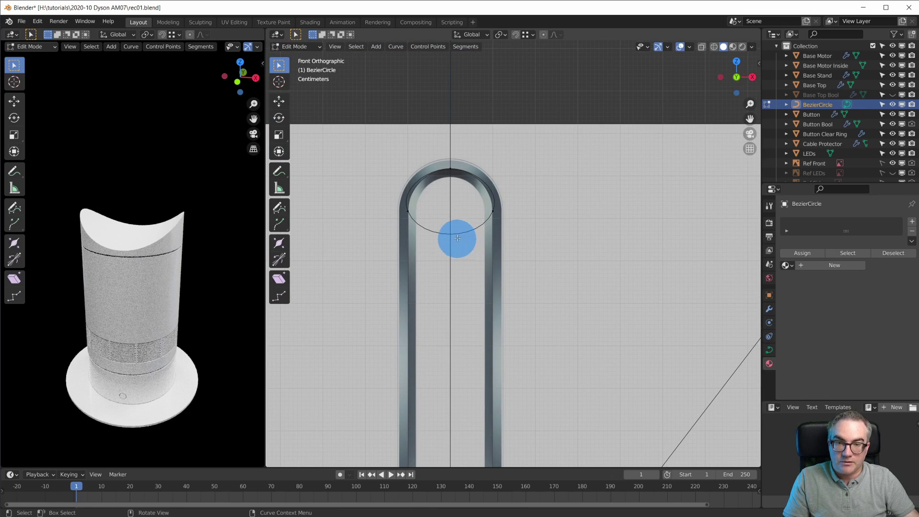
{"action": "right_click", "coordinate": [492, 212]}
{"action": "left_click", "coordinate": [588, 207]}
{"action": "left_click", "coordinate": [508, 205]}
{"action": "right_click", "coordinate": [497, 209]}
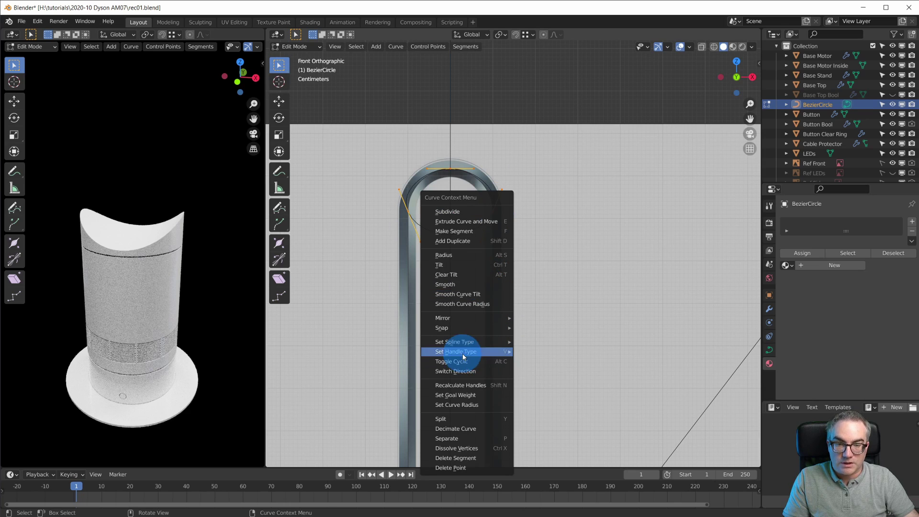
{"action": "left_click", "coordinate": [475, 362]}
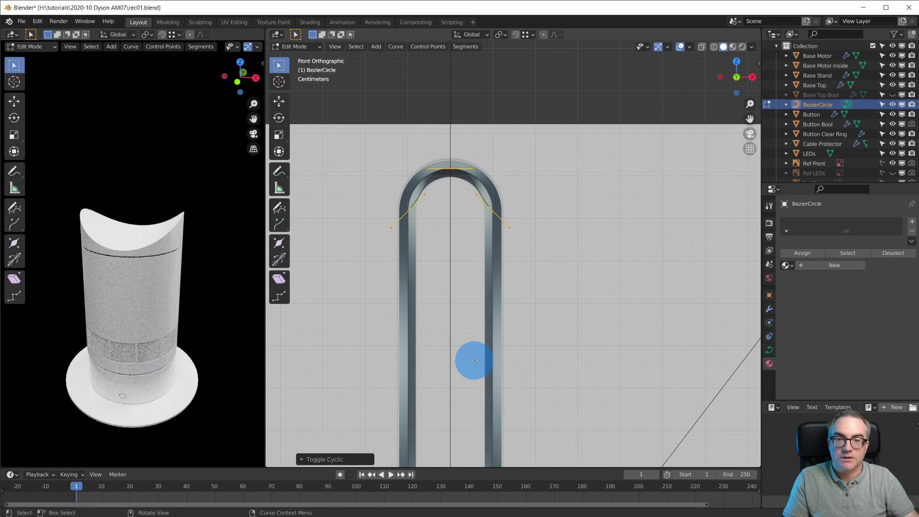
Step: Rotate the handles of the upper arch's left and right endpoints to vertical, the right one by -45°
{"action": "left_click", "coordinate": [412, 205]}
{"action": "scroll", "coordinate": [436, 232], "scroll_direction": "up", "scroll_amount": 3}
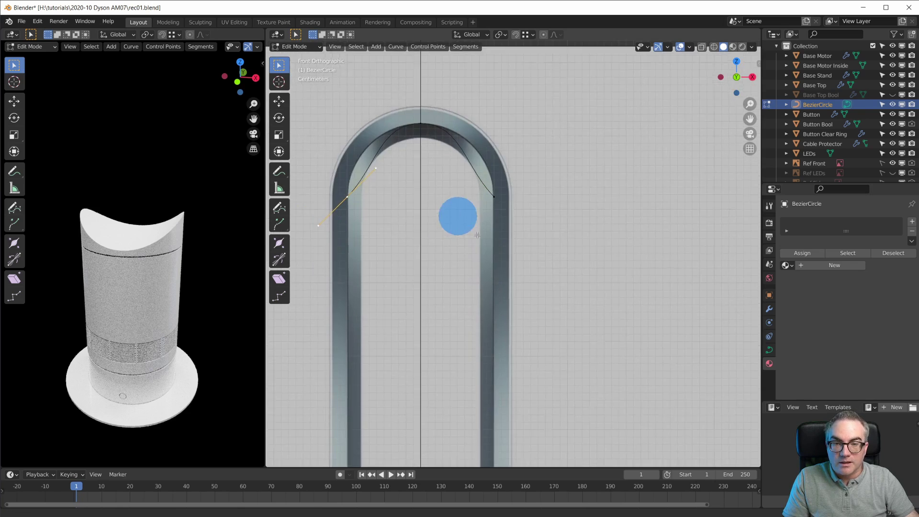
{"action": "middle_click_drag", "start_coordinate": [456, 211], "coordinate": [524, 318], "text": "shift"}
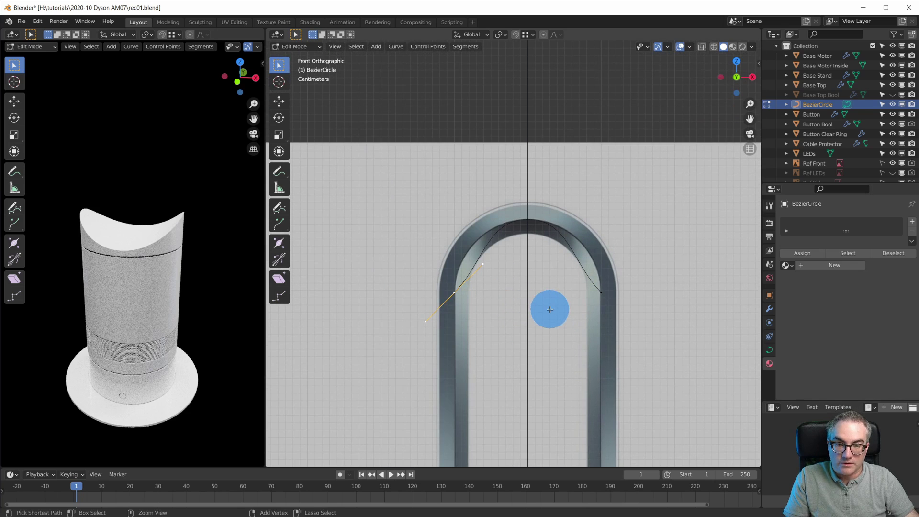
{"action": "key", "text": "r"}
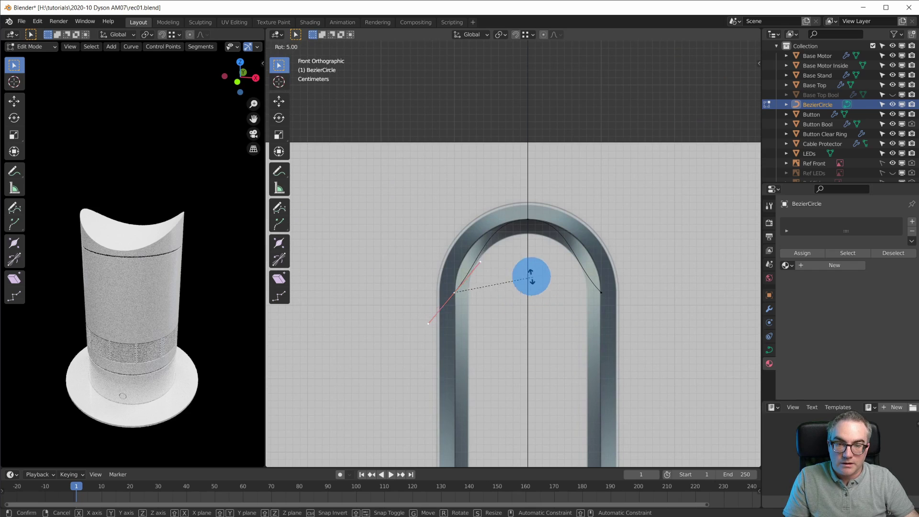
{"action": "left_click", "coordinate": [488, 249]}
{"action": "left_click", "coordinate": [599, 291]}
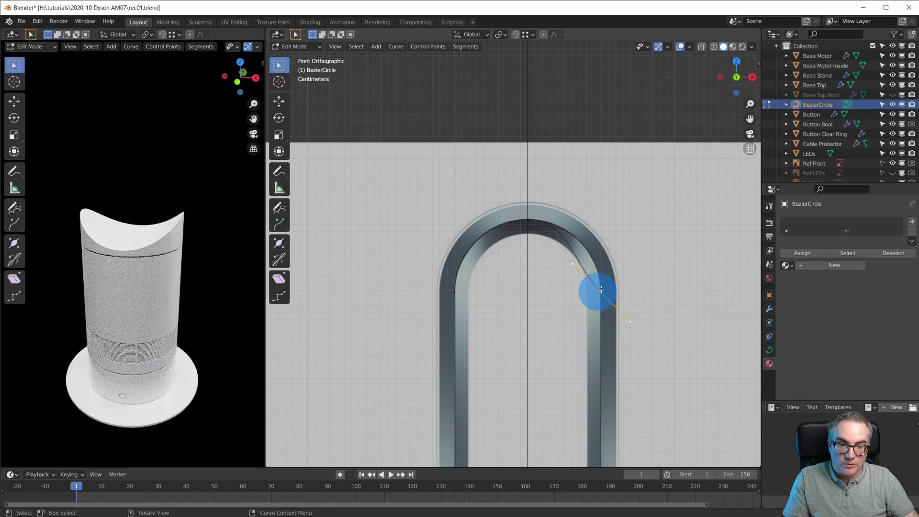
{"action": "key", "text": "r"}
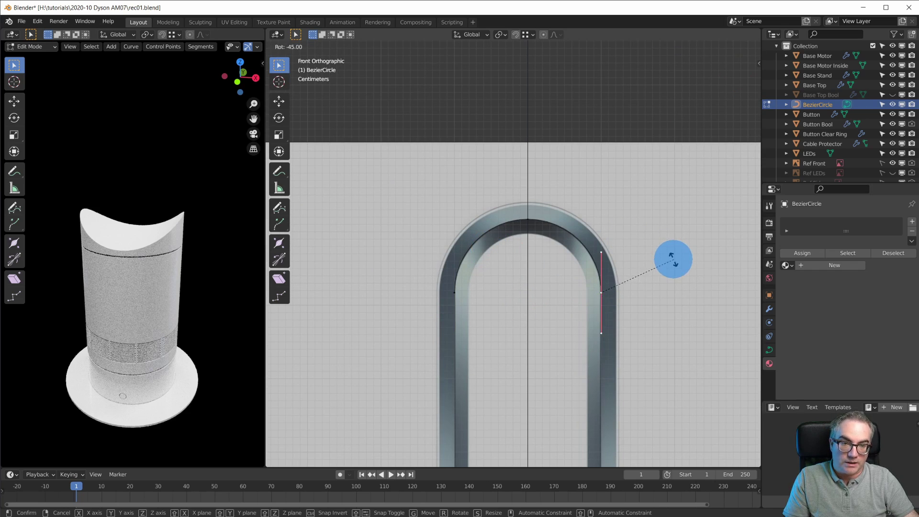
{"action": "left_click", "coordinate": [673, 259]}
Step: Delete the control points of the lower circle copy
{"action": "middle_click_drag", "start_coordinate": [622, 349], "coordinate": [610, 277], "text": "shift"}
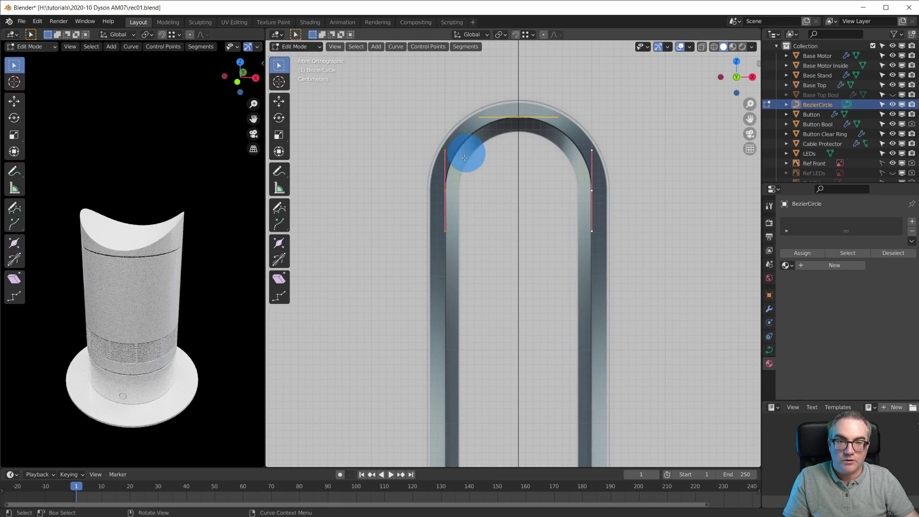
{"action": "middle_click_drag", "start_coordinate": [623, 347], "coordinate": [600, 43], "text": "shift"}
{"action": "middle_click_drag", "start_coordinate": [550, 407], "coordinate": [527, 307], "text": "shift"}
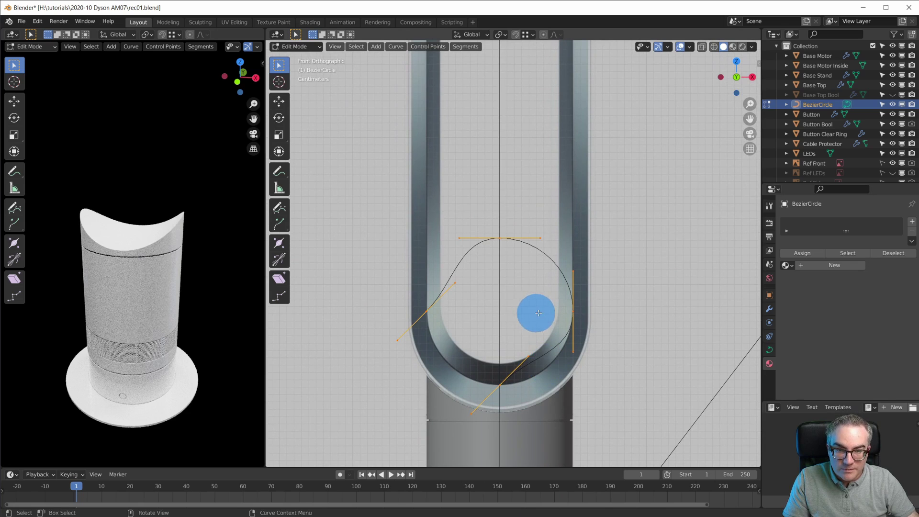
{"action": "left_click", "coordinate": [427, 312]}
{"action": "left_click", "coordinate": [501, 384]}
{"action": "left_click", "coordinate": [510, 243]}
{"action": "key", "text": "x"}
{"action": "left_click", "coordinate": [531, 207]}
{"action": "left_click", "coordinate": [501, 384]}
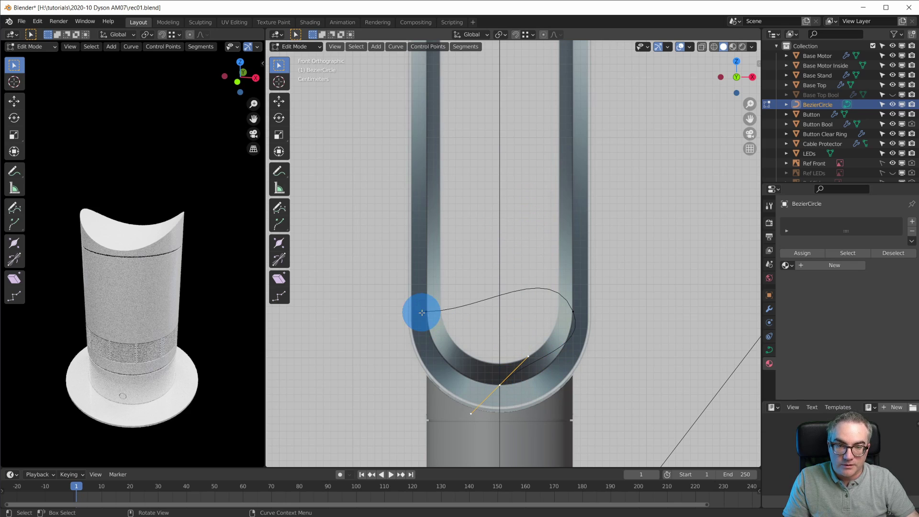
{"action": "key", "text": "x"}
{"action": "left_click", "coordinate": [474, 317]}
Step: Duplicate the upper arch and move the copy down along Z to the lower end of the ring
{"action": "scroll", "coordinate": [556, 238], "scroll_direction": "down", "scroll_amount": 4}
{"action": "scroll", "coordinate": [556, 237], "scroll_direction": "up", "scroll_amount": 10, "text": "shift"}
{"action": "key", "text": "ctrl+z"}
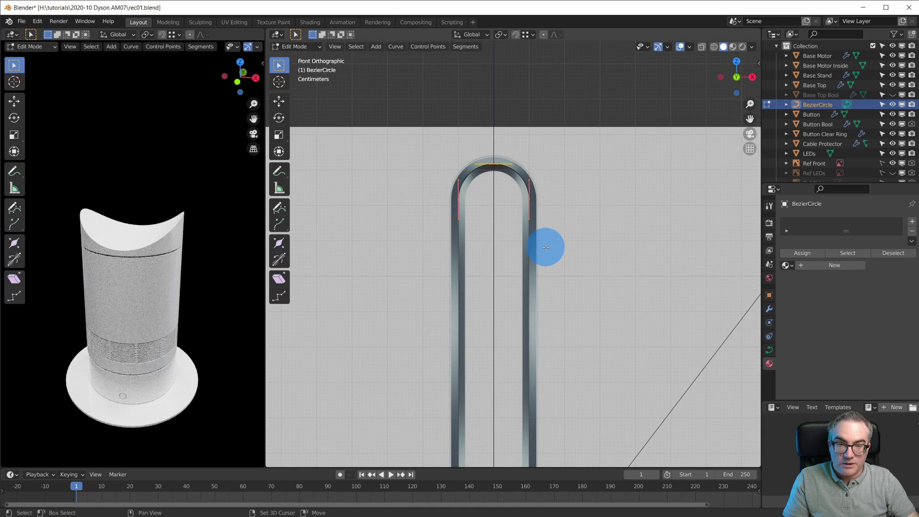
{"action": "key", "text": "shift+d"}
{"action": "left_click", "coordinate": [543, 410]}
{"action": "scroll", "coordinate": [546, 190], "scroll_direction": "down", "scroll_amount": 8, "text": "shift"}
{"action": "middle_click_drag", "start_coordinate": [546, 190], "coordinate": [576, 353]}
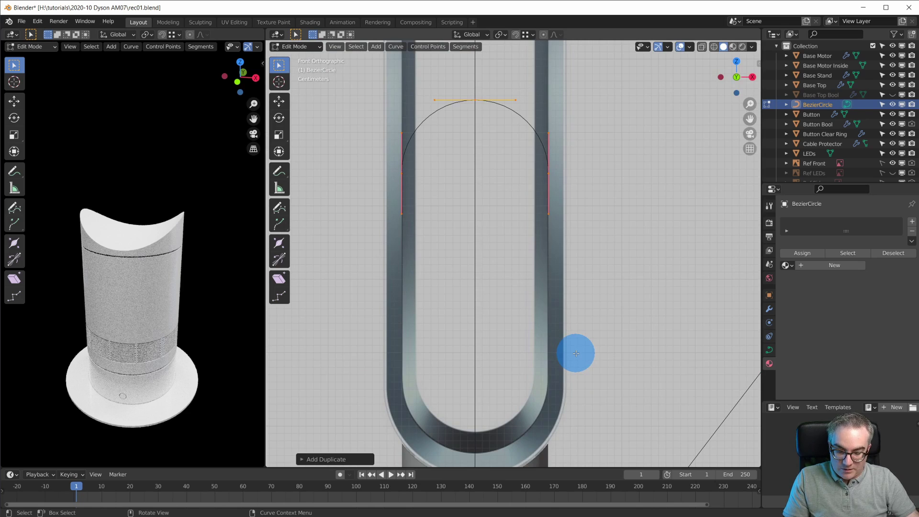
{"action": "key", "text": "g"}
{"action": "key", "text": "z"}
{"action": "left_click", "coordinate": [561, 197]}
Step: Rotate the copied arch 180° and shift it along Z to fit the seam of the ring's lower curve
{"action": "type", "text": "r180"}
{"action": "key", "text": "Return"}
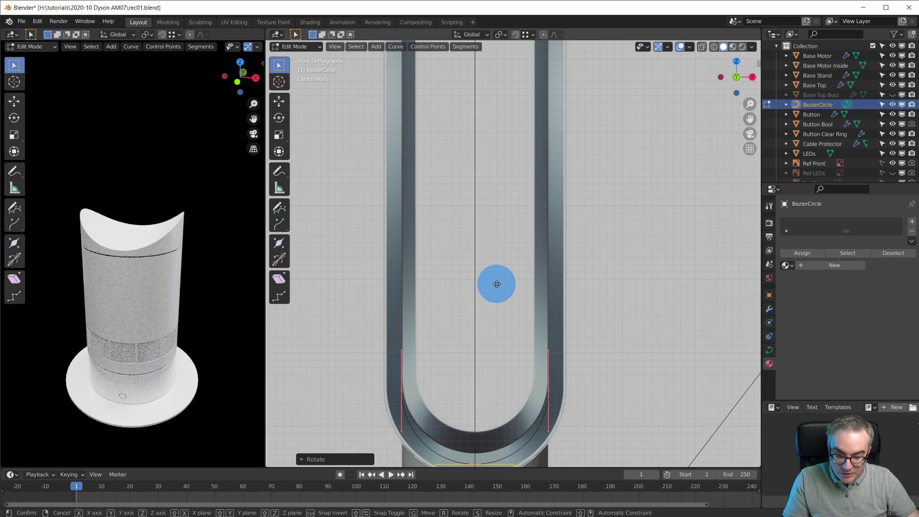
{"action": "key", "text": "z"}
{"action": "left_click", "coordinate": [499, 272]}
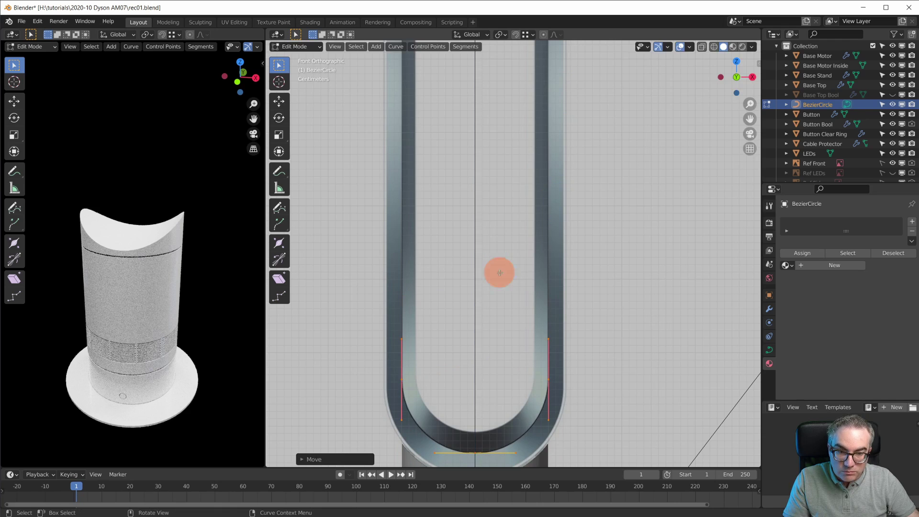
Step: Join the upper and lower arches with a segment between their left endpoints and another between their right endpoints
{"action": "scroll", "coordinate": [500, 271], "scroll_direction": "down", "scroll_amount": 4}
{"action": "left_click", "coordinate": [450, 423]}
{"action": "left_click", "coordinate": [451, 157], "text": "shift"}
{"action": "middle_click_drag", "start_coordinate": [523, 257], "coordinate": [517, 204], "text": "shift"}
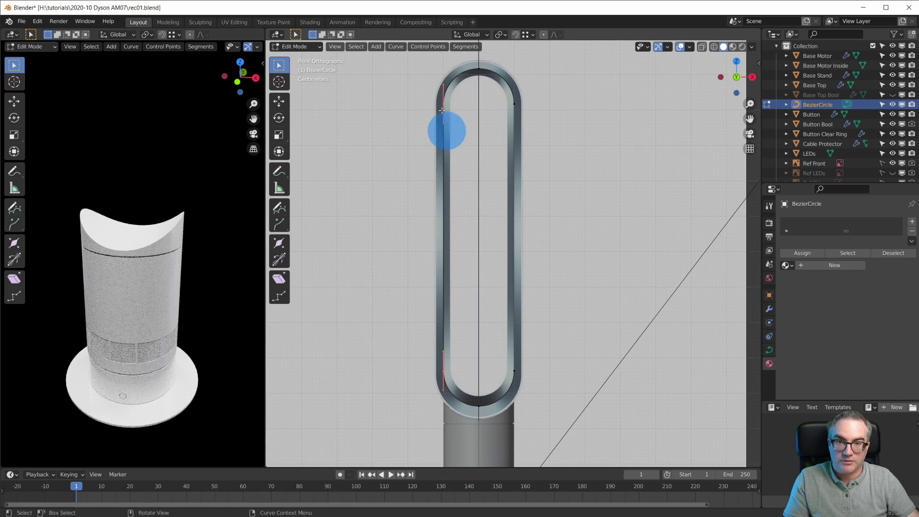
{"action": "left_click", "coordinate": [512, 373]}
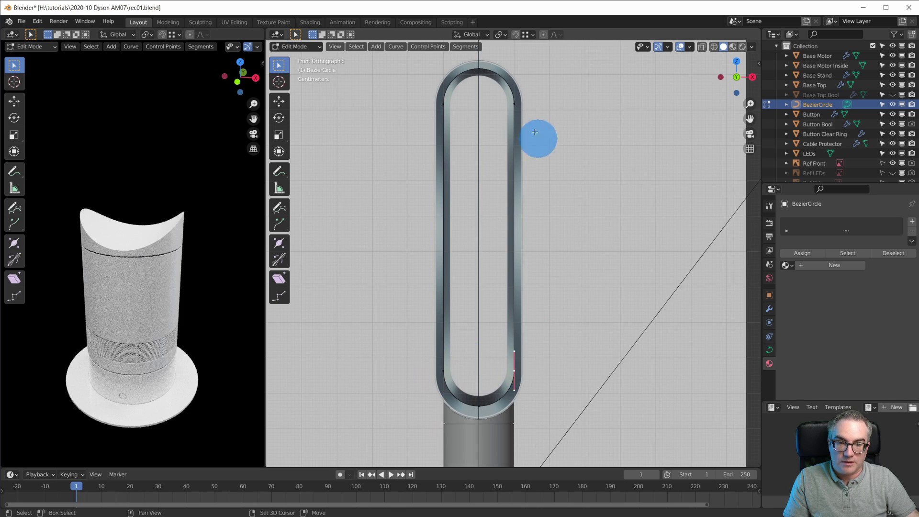
{"action": "left_click", "coordinate": [513, 105], "text": "shift"}
Step: Hide the Ref Front reference image to inspect the closed curve in perspective
{"action": "middle_click_drag", "start_coordinate": [568, 158], "coordinate": [669, 168]}
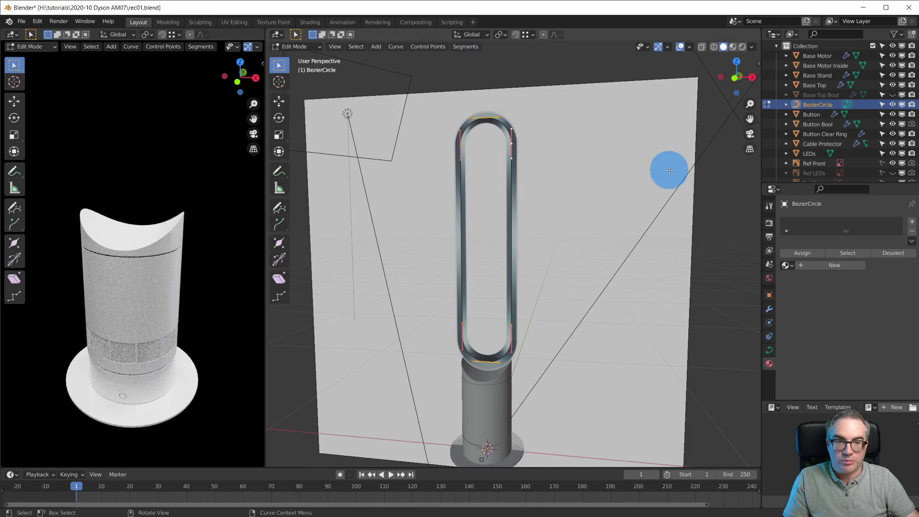
{"action": "left_click", "coordinate": [893, 164]}
{"action": "scroll", "coordinate": [542, 292], "scroll_direction": "up", "scroll_amount": 2}
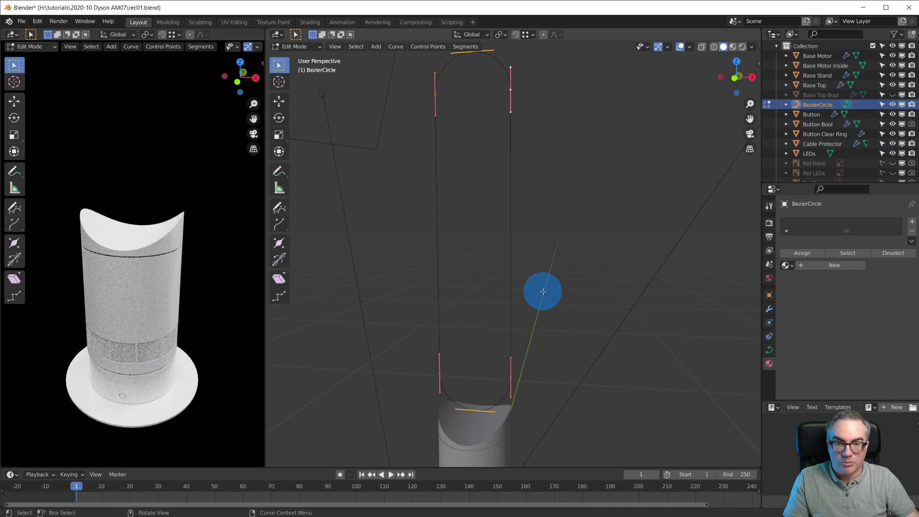
Step: Leave Edit Mode on the closed Bezier curve and view it from the front together with the base
{"action": "scroll", "coordinate": [543, 292], "scroll_direction": "down", "scroll_amount": 1}
{"action": "middle_click_drag", "start_coordinate": [543, 292], "coordinate": [526, 252]}
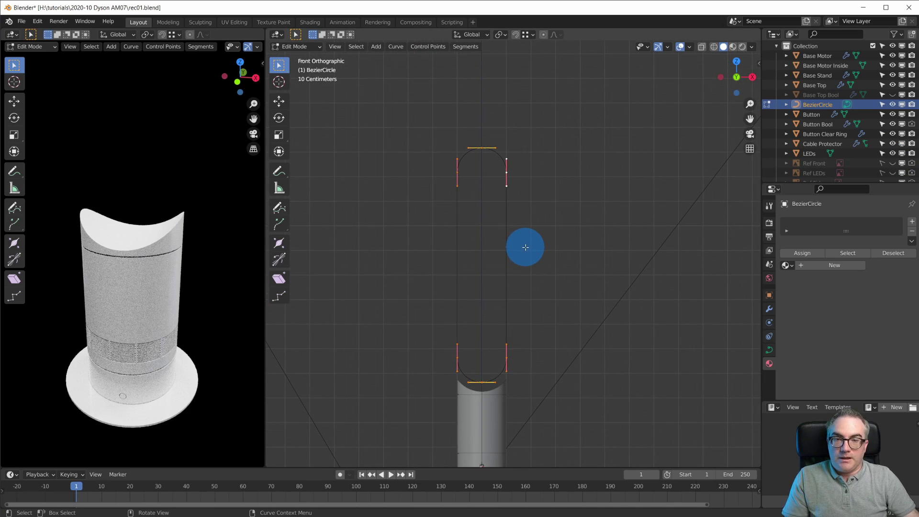
{"action": "key", "text": "Tab"}
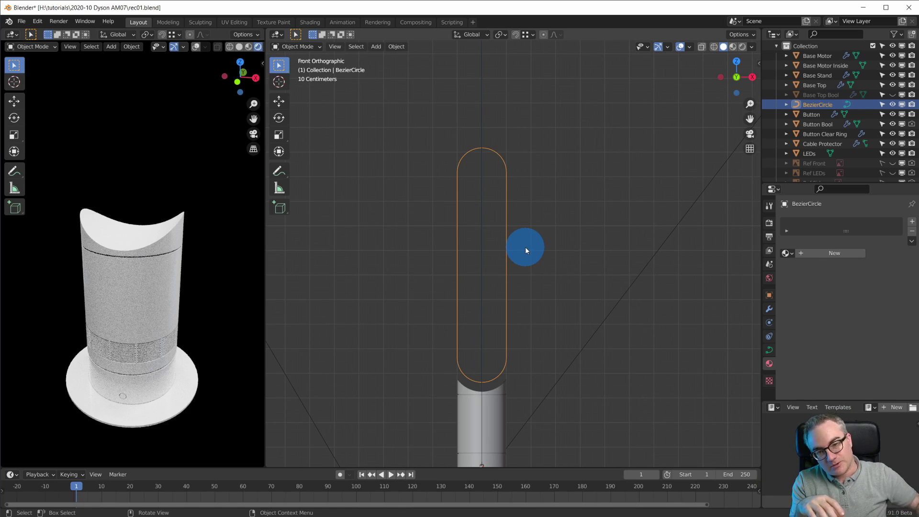
{"action": "scroll", "coordinate": [523, 263], "scroll_direction": "up", "scroll_amount": 2}
{"action": "middle_click_drag", "start_coordinate": [522, 275], "coordinate": [528, 174], "text": "shift"}
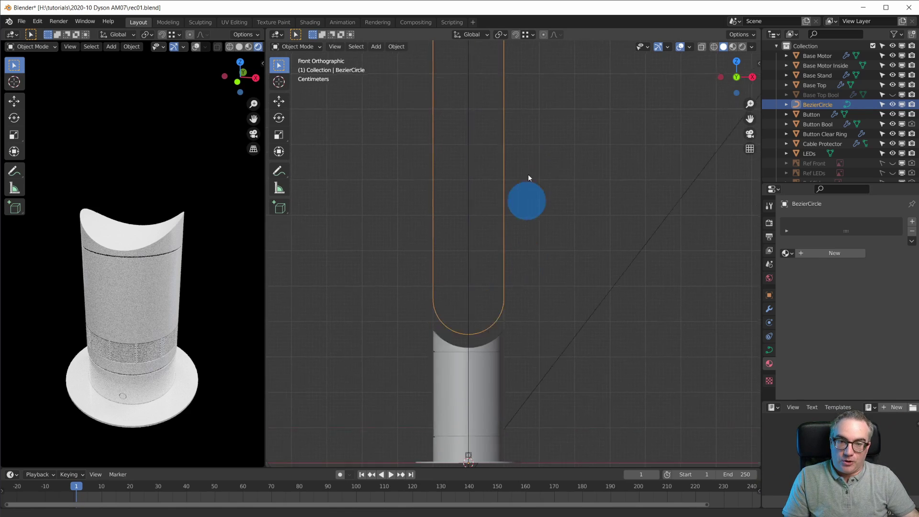
Step: Switch the viewport to the left orthographic view
{"action": "middle_click_drag", "start_coordinate": [566, 282], "coordinate": [649, 286]}
{"action": "key", "text": "KP_1"}
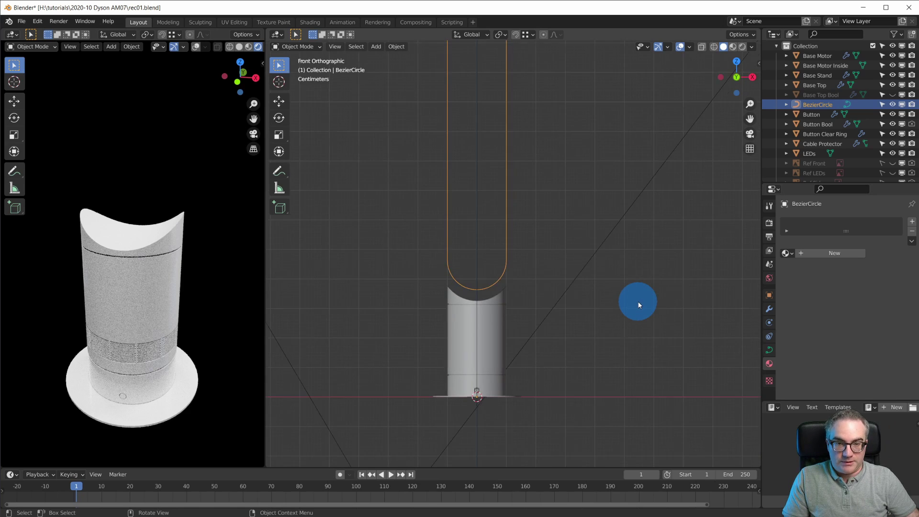
{"action": "key", "text": "KP_3"}
{"action": "key", "text": "KP_1"}
{"action": "key", "text": "ctrl+KP_3"}
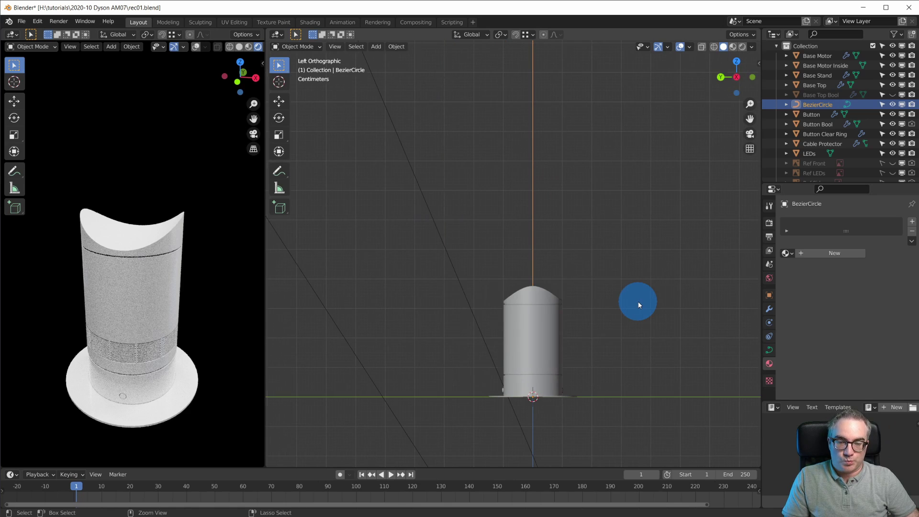
{"action": "key", "text": "KP_1"}
{"action": "key", "text": "ctrl+KP_3"}
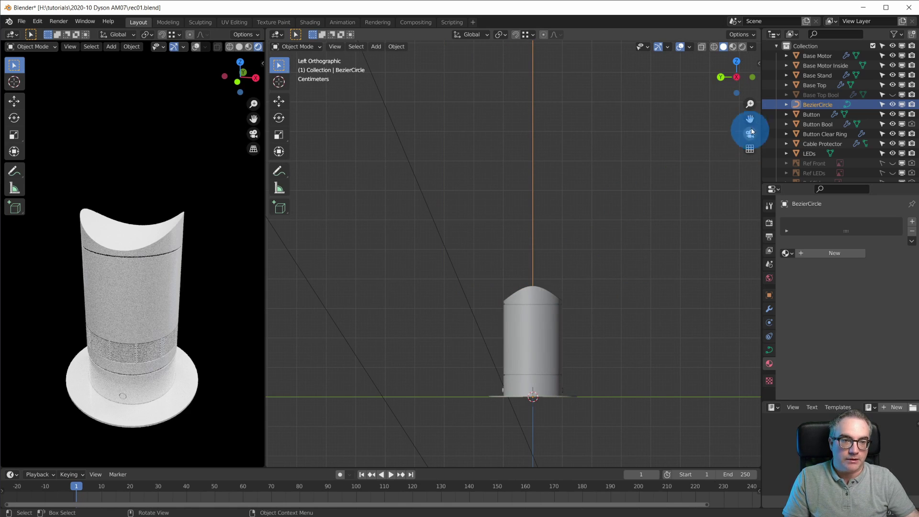
Step: Turn on the Screencast Keys add-on display for the viewport
{"action": "key", "text": "n"}
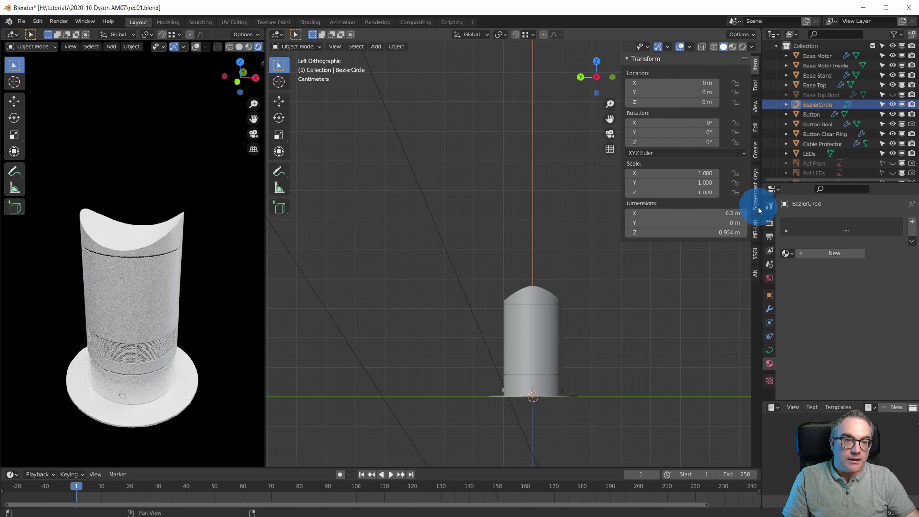
{"action": "left_click", "coordinate": [754, 189]}
{"action": "left_click", "coordinate": [628, 68]}
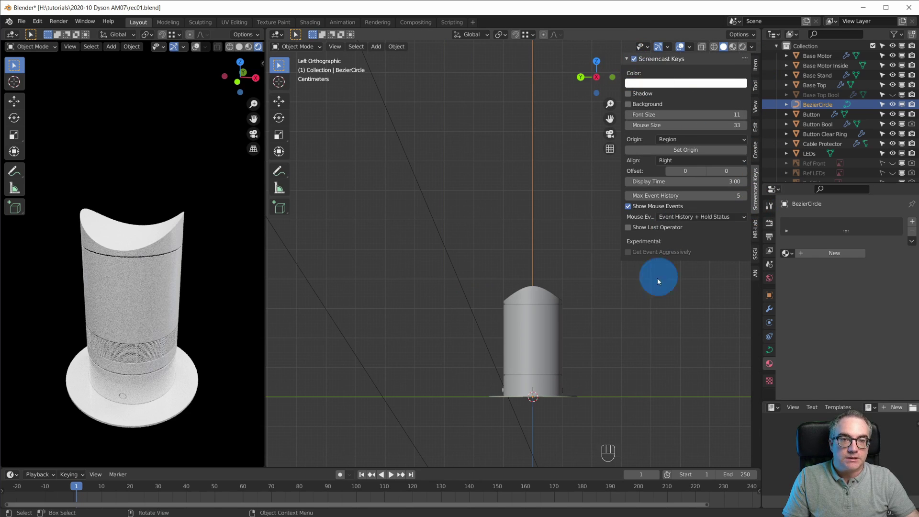
{"action": "key", "text": "n"}
Step: Add the ring's cross-section picture to the left orthographic view as a reference image
{"action": "middle_click_drag", "start_coordinate": [636, 343], "coordinate": [630, 368], "text": "shift"}
{"action": "scroll", "coordinate": [635, 363], "scroll_direction": "up", "scroll_amount": 4}
{"action": "scroll", "coordinate": [635, 363], "scroll_direction": "down", "scroll_amount": 4}
{"action": "key", "text": "ctrl+KP_3"}
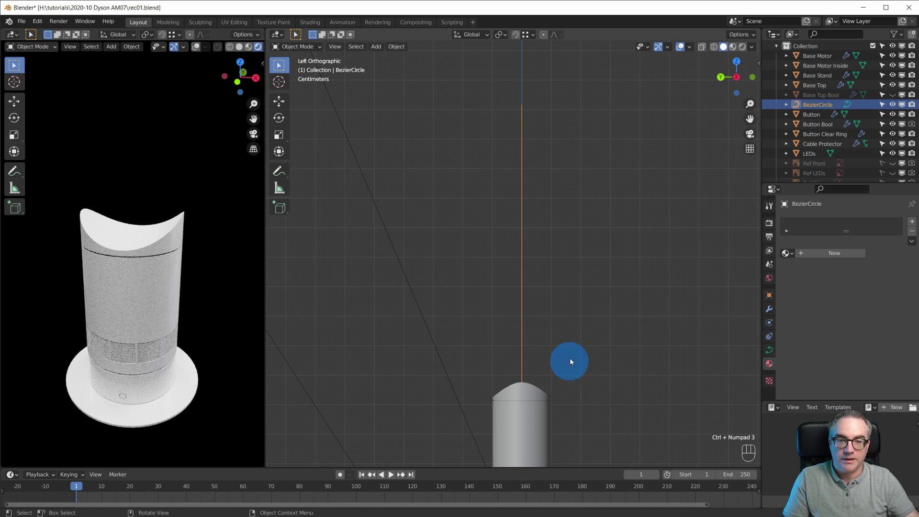
{"action": "scroll", "coordinate": [570, 359], "scroll_direction": "down", "scroll_amount": 3}
{"action": "scroll", "coordinate": [576, 356], "scroll_direction": "up", "scroll_amount": 2}
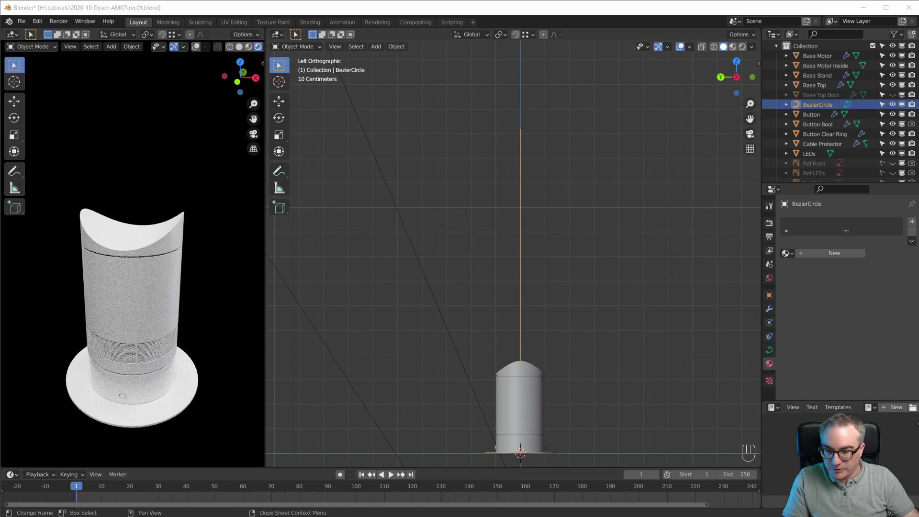
{"action": "left_click_drag", "start_coordinate": [573, 216], "coordinate": [567, 216]}
Step: Scale the cross-section reference image down and move it just above the fan's base
{"action": "scroll", "coordinate": [579, 230], "scroll_direction": "down", "scroll_amount": 12}
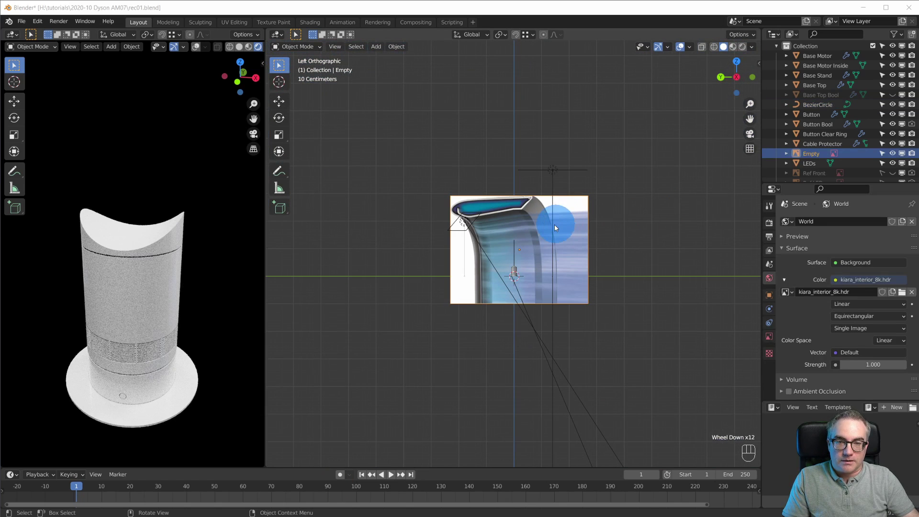
{"action": "key", "text": "s"}
{"action": "left_click", "coordinate": [539, 285]}
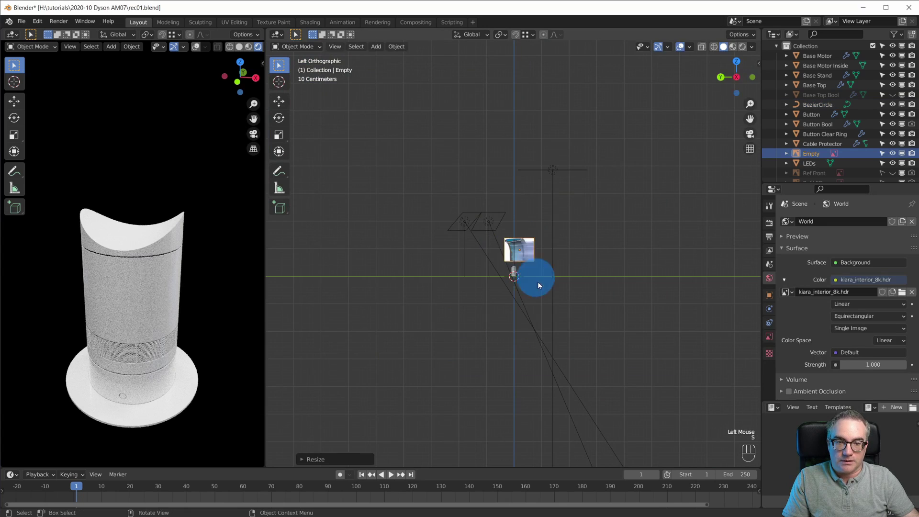
{"action": "scroll", "coordinate": [538, 285], "scroll_direction": "up", "scroll_amount": 12}
{"action": "key", "text": "g"}
{"action": "left_click", "coordinate": [575, 340]}
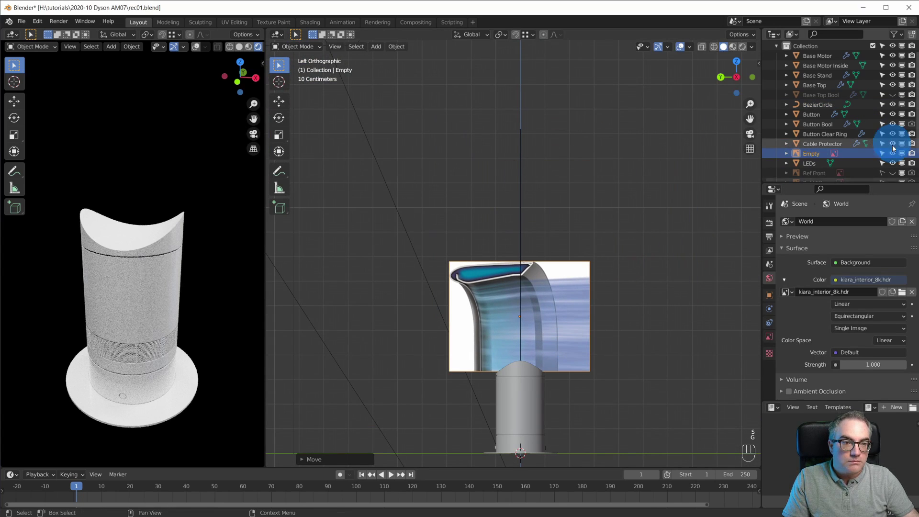
Step: Show the Ref Side reference image behind the cross-section picture
{"action": "scroll", "coordinate": [891, 152], "scroll_direction": "down", "scroll_amount": 3}
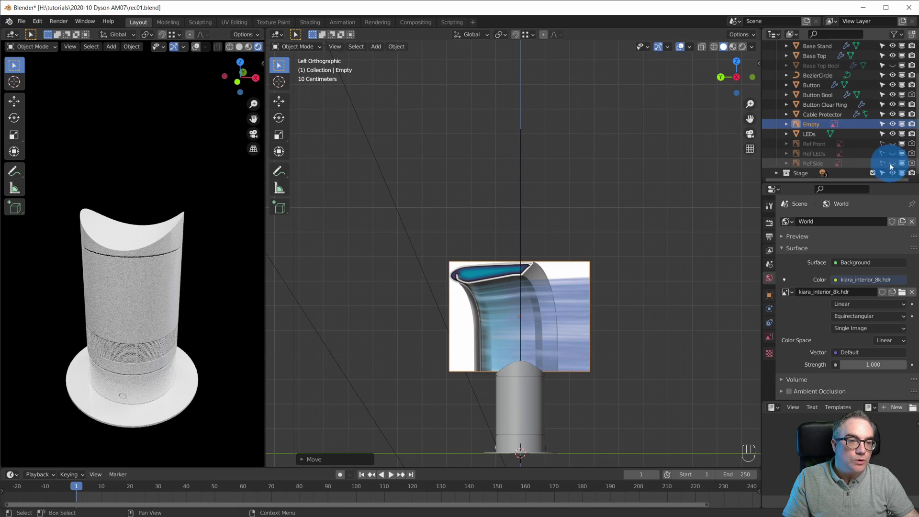
{"action": "left_click", "coordinate": [892, 164]}
{"action": "left_click", "coordinate": [644, 264]}
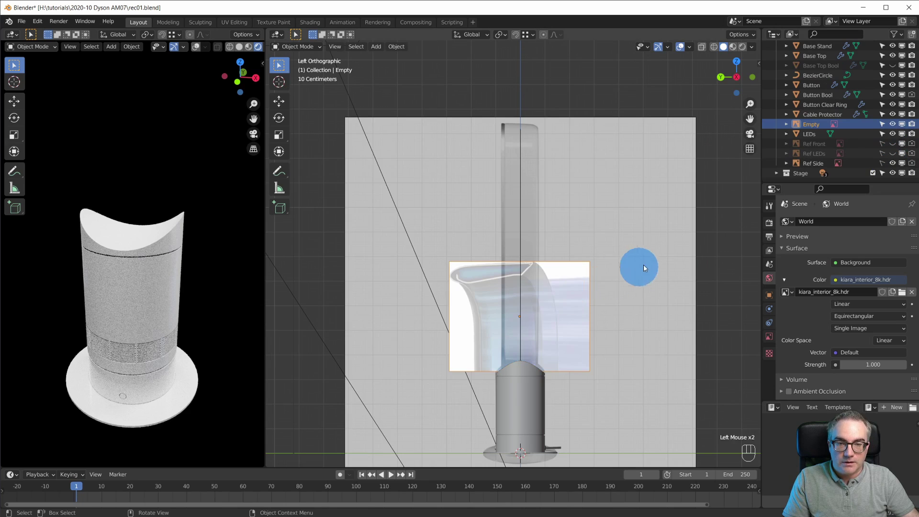
Step: Scale the cross-section image and move it onto the ring's side silhouette so its profile roughly matches the ring's depth
{"action": "key", "text": "s"}
{"action": "left_click", "coordinate": [578, 290]}
{"action": "key", "text": "g"}
{"action": "left_click", "coordinate": [583, 291]}
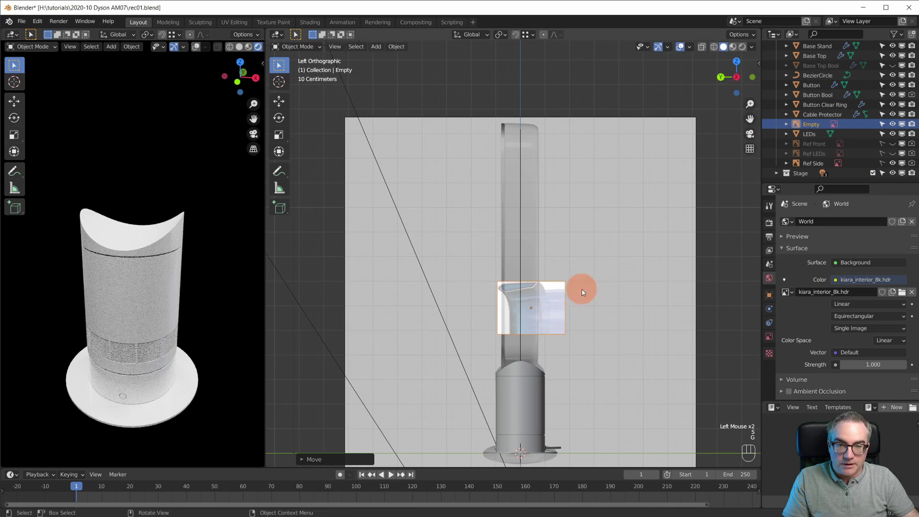
{"action": "scroll", "coordinate": [580, 297], "scroll_direction": "up", "scroll_amount": 6}
{"action": "middle_click_drag", "start_coordinate": [577, 301], "coordinate": [620, 225], "text": "shift"}
{"action": "key", "text": "s"}
{"action": "left_click", "coordinate": [655, 236]}
{"action": "key", "text": "g"}
{"action": "left_click", "coordinate": [658, 233]}
Step: Fine-tune the cross-section image's scale and position so the profile's ends line up with the ring edges in Ref Side
{"action": "scroll", "coordinate": [496, 297], "scroll_direction": "up", "scroll_amount": 4}
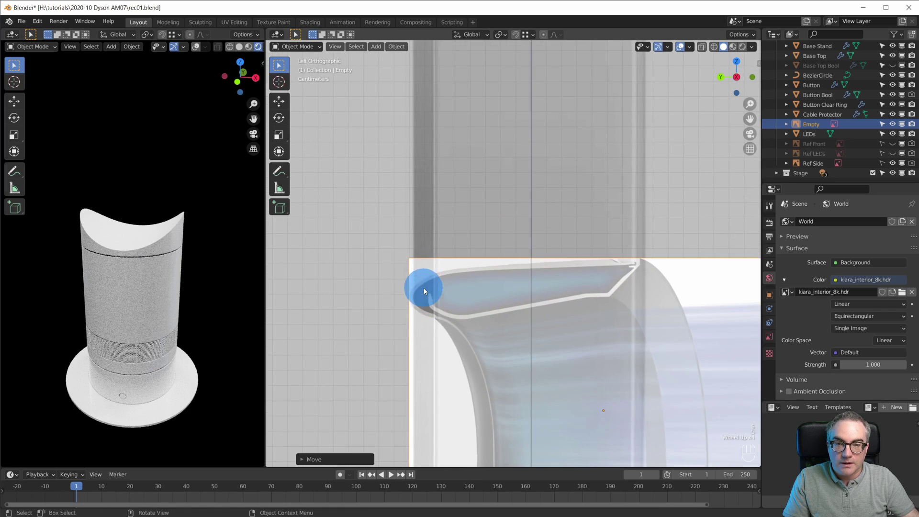
{"action": "key", "text": "s"}
{"action": "left_click", "coordinate": [685, 217]}
{"action": "key", "text": "g"}
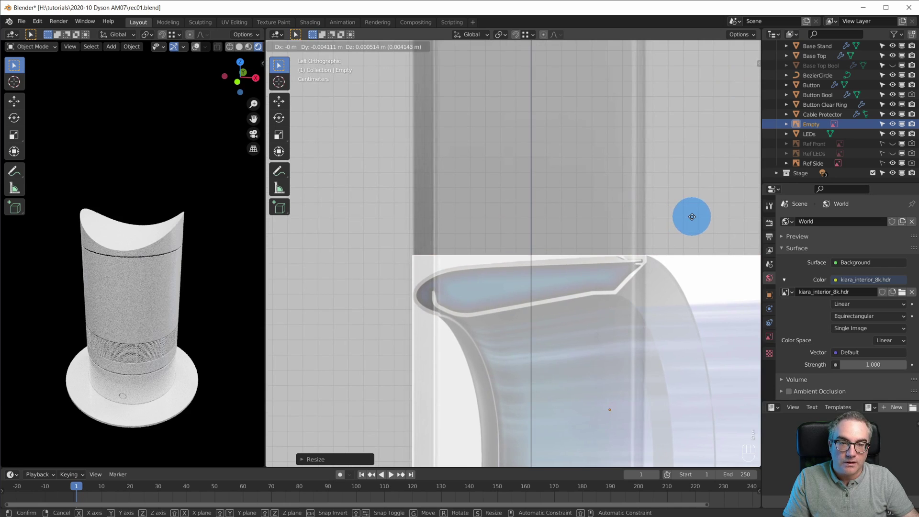
{"action": "left_click", "coordinate": [693, 216]}
{"action": "scroll", "coordinate": [688, 239], "scroll_direction": "down", "scroll_amount": 7}
{"action": "scroll", "coordinate": [624, 303], "scroll_direction": "up", "scroll_amount": 7}
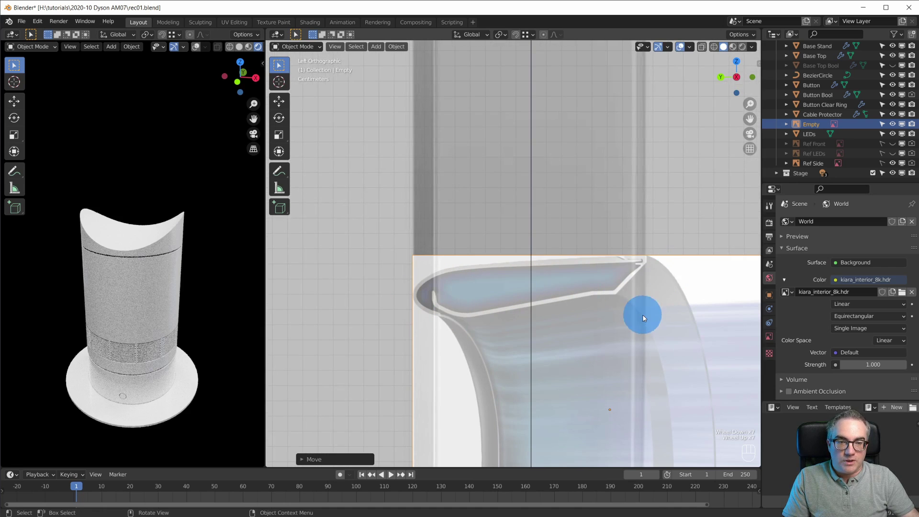
Step: Move the cross-section image down along Z by about 0.67 m so its profile lies at the world origin
{"action": "scroll", "coordinate": [643, 287], "scroll_direction": "down", "scroll_amount": 4}
{"action": "middle_click_drag", "start_coordinate": [642, 252], "coordinate": [646, 154], "text": "shift"}
{"action": "scroll", "coordinate": [610, 245], "scroll_direction": "down", "scroll_amount": 7}
{"action": "middle_click_drag", "start_coordinate": [609, 244], "coordinate": [562, 246], "text": "shift"}
{"action": "key", "text": "g"}
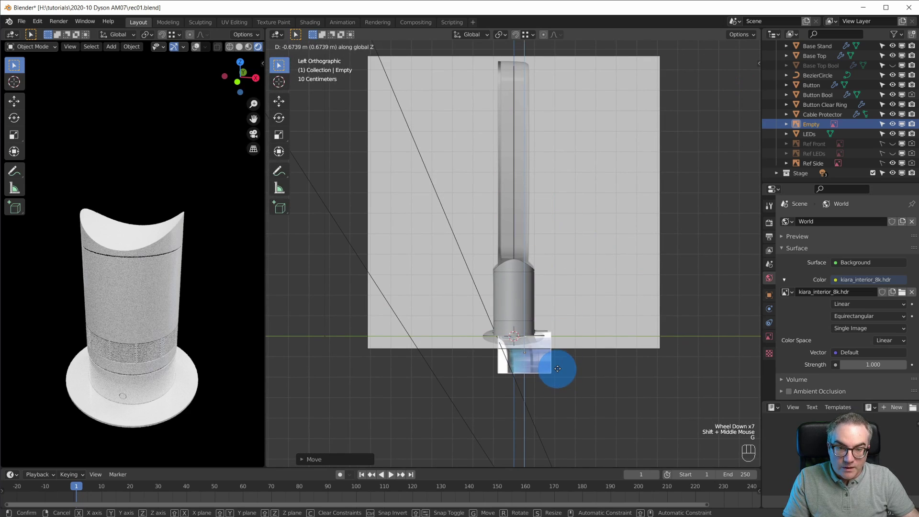
{"action": "left_click", "coordinate": [557, 368]}
Step: Examine where the cross-section profile sits relative to the base and the world origin
{"action": "scroll", "coordinate": [547, 385], "scroll_direction": "up", "scroll_amount": 1}
{"action": "middle_click_drag", "start_coordinate": [586, 286], "coordinate": [601, 88], "text": "shift"}
{"action": "scroll", "coordinate": [556, 230], "scroll_direction": "up", "scroll_amount": 4}
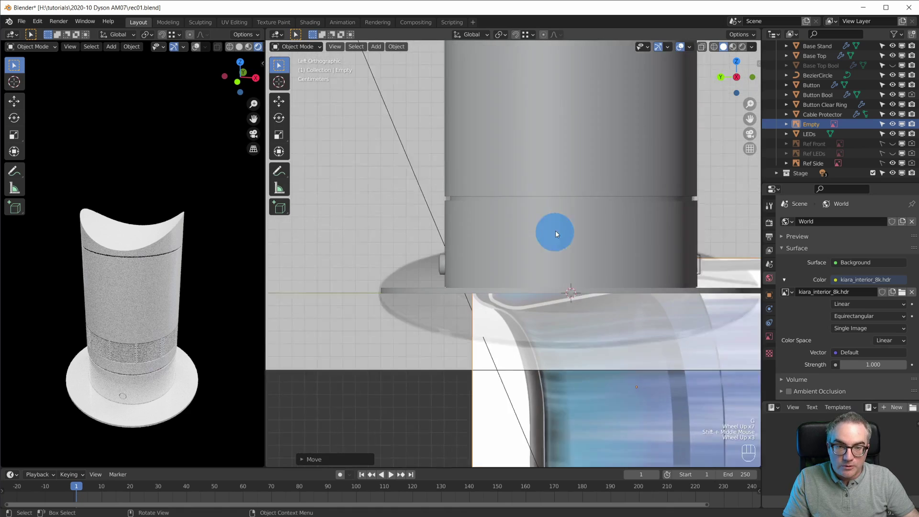
{"action": "middle_click_drag", "start_coordinate": [670, 246], "coordinate": [527, 248], "text": "shift"}
{"action": "scroll", "coordinate": [594, 245], "scroll_direction": "down", "scroll_amount": 3}
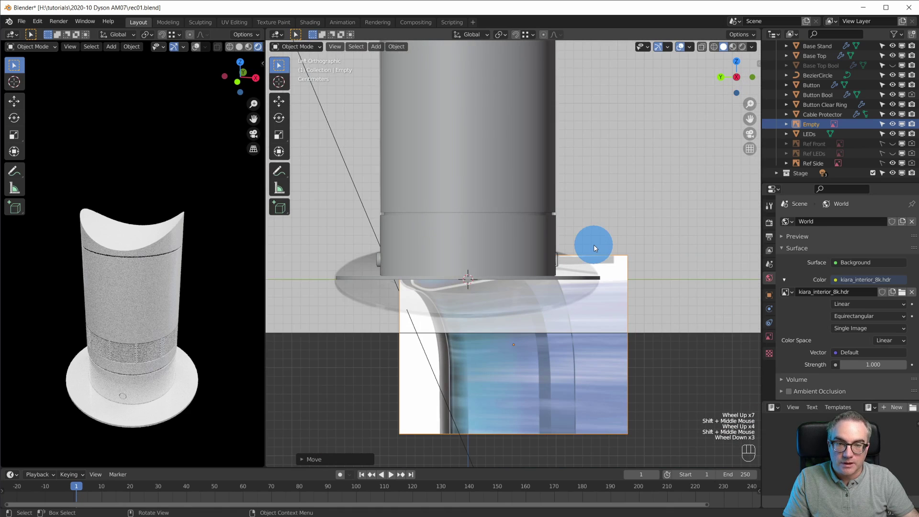
{"action": "scroll", "coordinate": [593, 244], "scroll_direction": "down", "scroll_amount": 6}
{"action": "scroll", "coordinate": [593, 244], "scroll_direction": "up", "scroll_amount": 3}
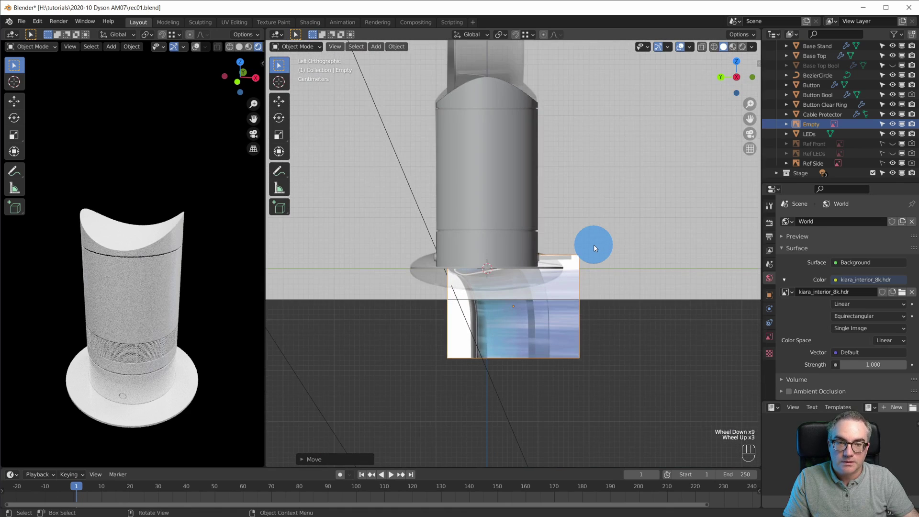
{"action": "scroll", "coordinate": [594, 244], "scroll_direction": "up", "scroll_amount": 5}
{"action": "middle_click_drag", "start_coordinate": [595, 243], "coordinate": [636, 257], "text": "shift"}
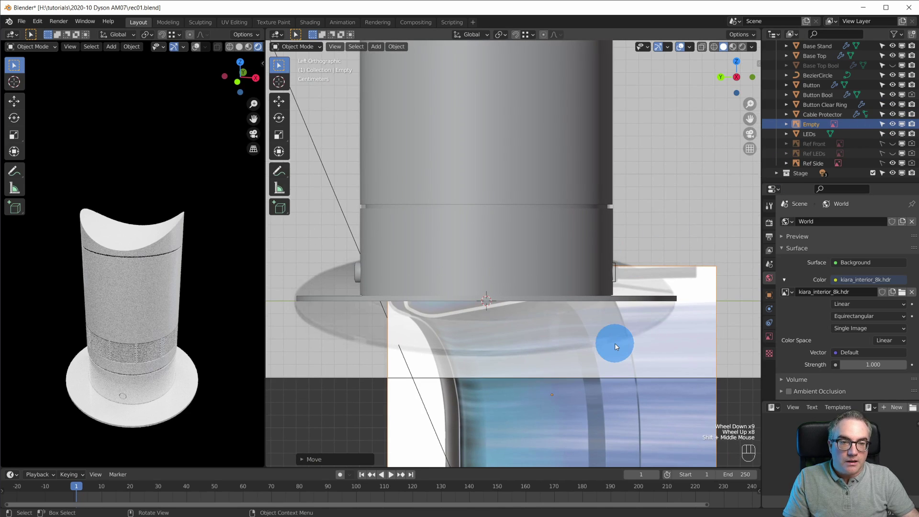
{"action": "scroll", "coordinate": [615, 343], "scroll_direction": "down", "scroll_amount": 2}
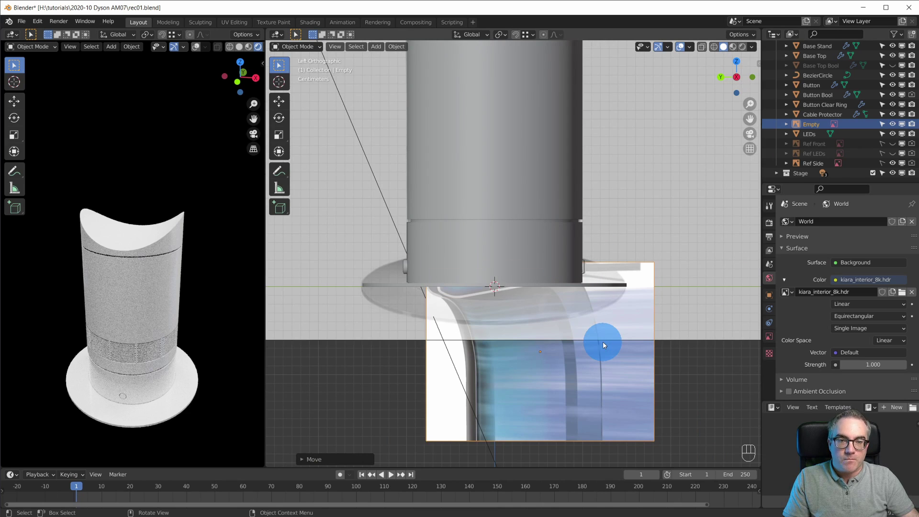
Step: Hide the Base Motor and Base Stand objects to uncover the cross-section profile
{"action": "scroll", "coordinate": [886, 96], "scroll_direction": "up", "scroll_amount": 3}
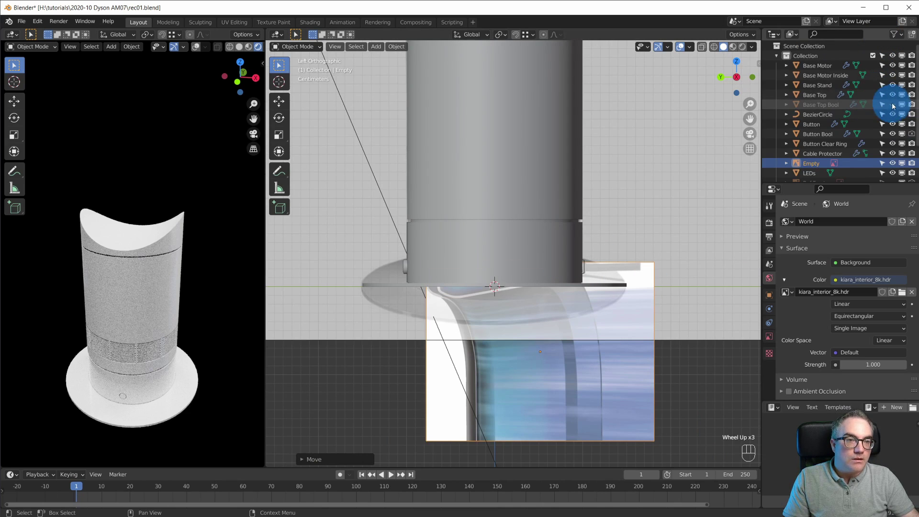
{"action": "left_click", "coordinate": [545, 348]}
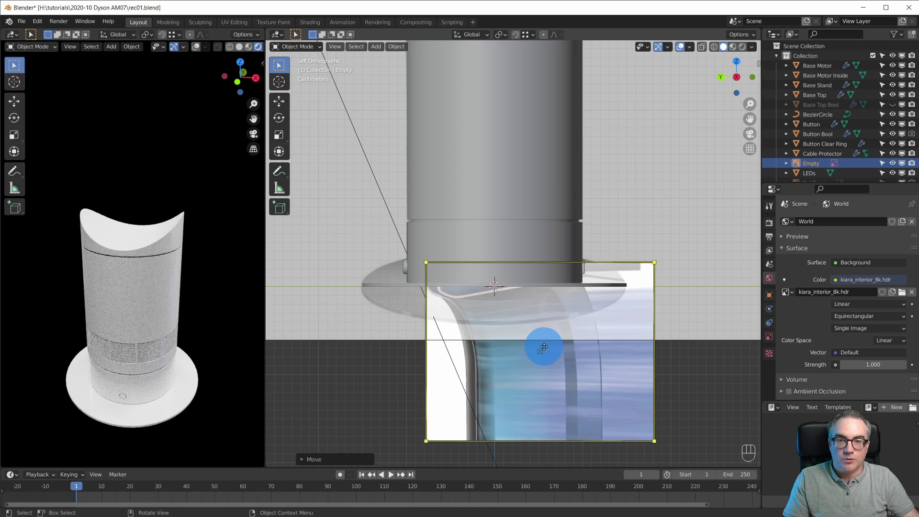
{"action": "scroll", "coordinate": [545, 348], "scroll_direction": "down", "scroll_amount": 2}
{"action": "scroll", "coordinate": [545, 348], "scroll_direction": "up", "scroll_amount": 3}
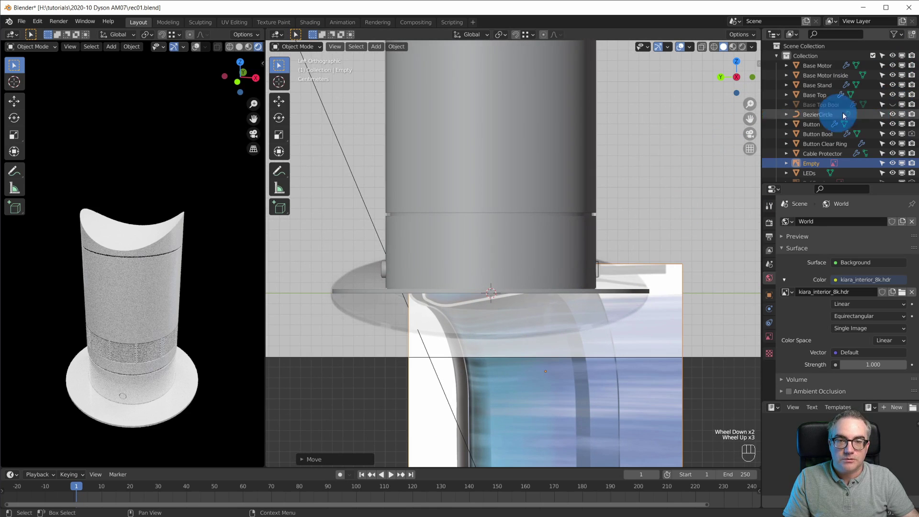
{"action": "left_click", "coordinate": [895, 65]}
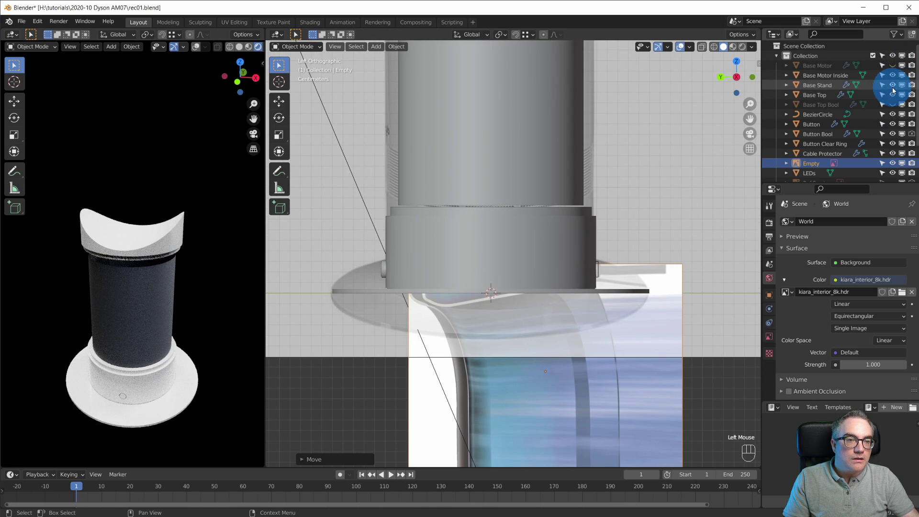
{"action": "left_click", "coordinate": [892, 86]}
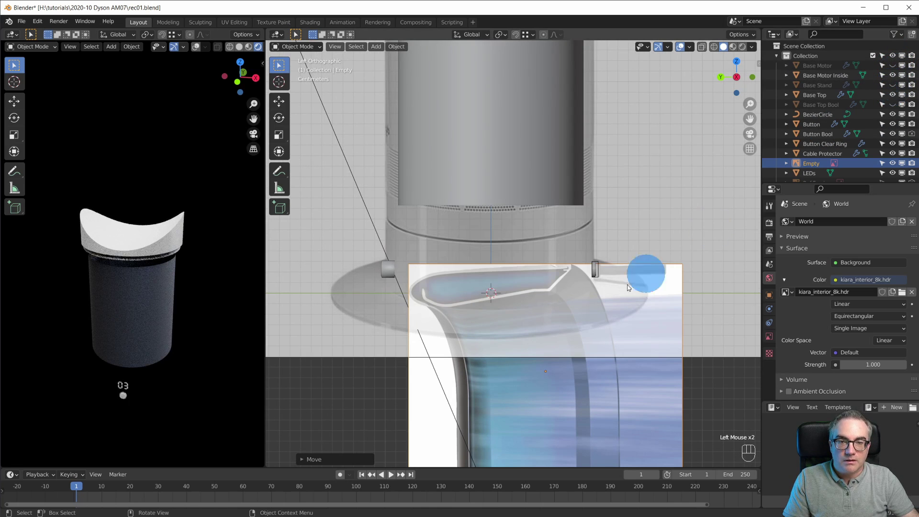
{"action": "scroll", "coordinate": [594, 297], "scroll_direction": "up", "scroll_amount": 2}
{"action": "scroll", "coordinate": [595, 298], "scroll_direction": "down", "scroll_amount": 1}
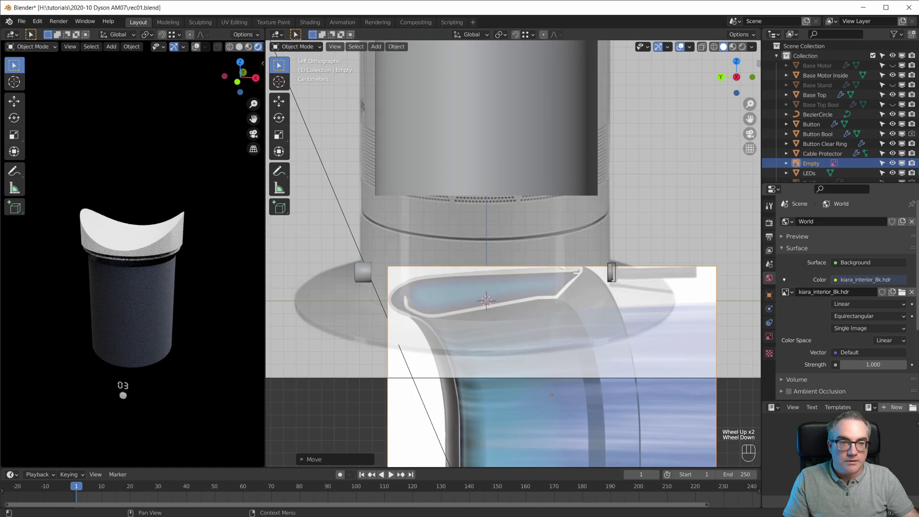
Step: Hide the Ref Side reference image and deselect the cross-section image
{"action": "scroll", "coordinate": [907, 164], "scroll_direction": "down", "scroll_amount": 3}
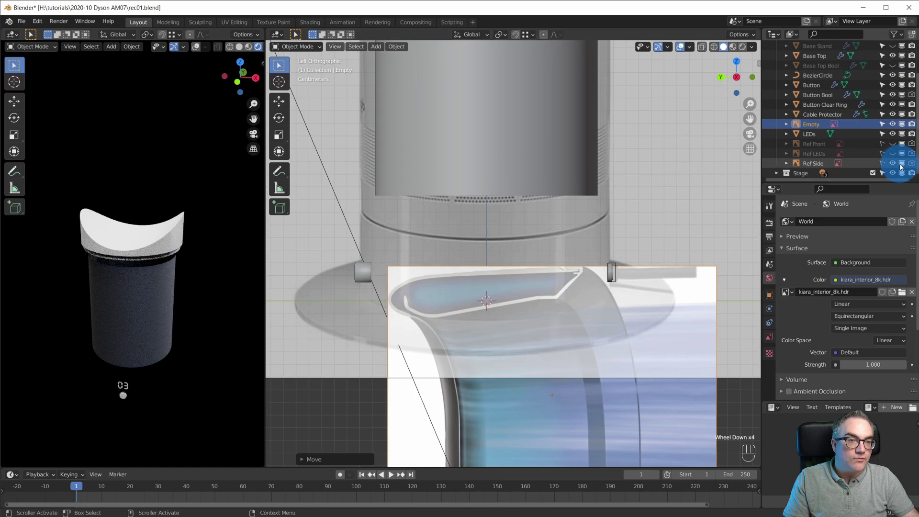
{"action": "left_click", "coordinate": [892, 163]}
{"action": "scroll", "coordinate": [508, 352], "scroll_direction": "up", "scroll_amount": 3}
{"action": "scroll", "coordinate": [508, 353], "scroll_direction": "down", "scroll_amount": 3}
{"action": "scroll", "coordinate": [508, 353], "scroll_direction": "up", "scroll_amount": 2}
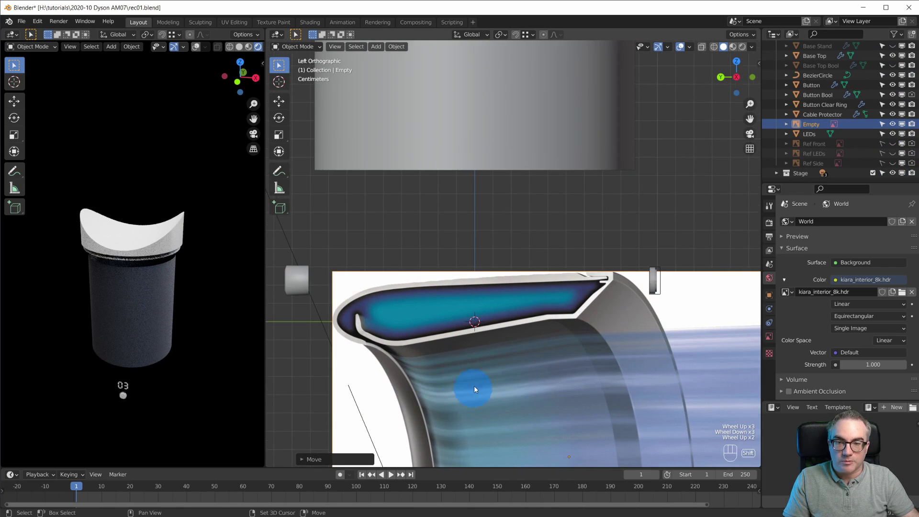
{"action": "middle_click_drag", "start_coordinate": [472, 397], "coordinate": [506, 352], "text": "shift"}
{"action": "scroll", "coordinate": [506, 354], "scroll_direction": "up", "scroll_amount": 1}
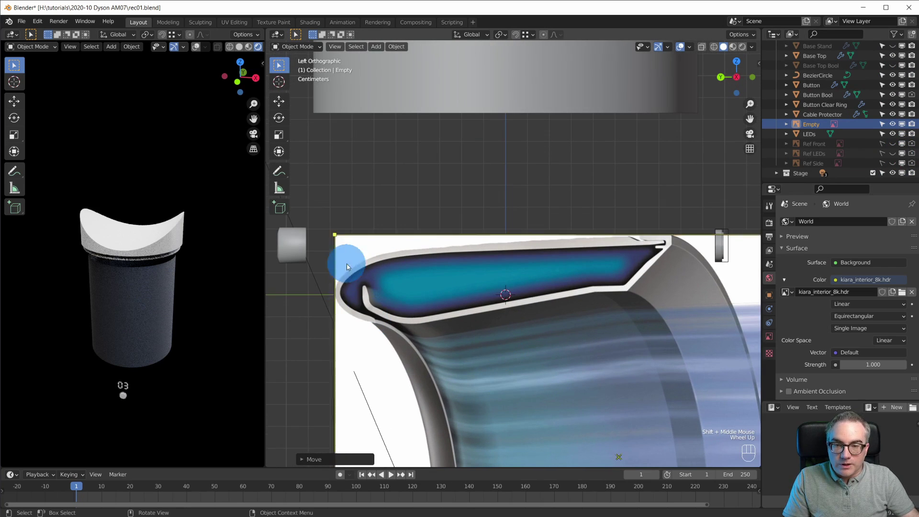
{"action": "scroll", "coordinate": [493, 321], "scroll_direction": "down", "scroll_amount": 2}
{"action": "scroll", "coordinate": [490, 298], "scroll_direction": "up", "scroll_amount": 1}
{"action": "left_click", "coordinate": [490, 208]}
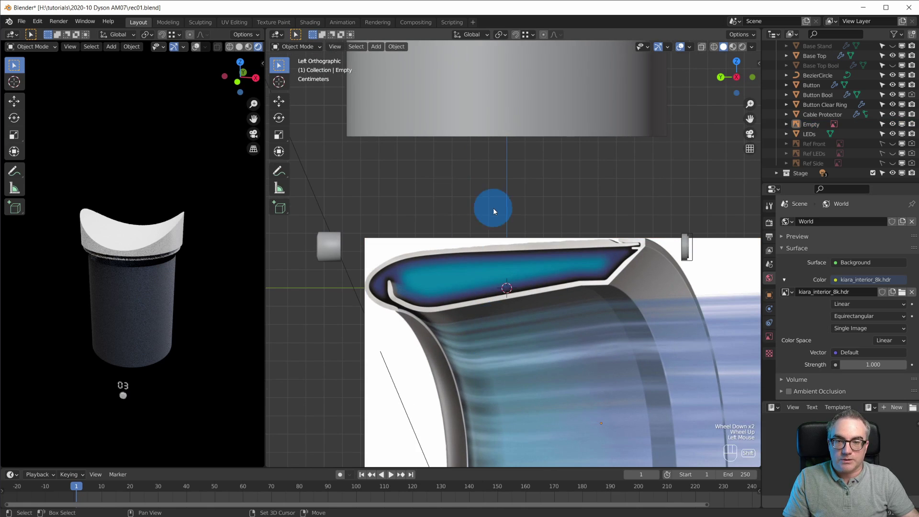
Step: Add a plane and scale its mesh down in Edit Mode to match the length of the cross-section profile
{"action": "key", "text": "shift+a"}
{"action": "mouse_move", "coordinate": [492, 198]}
{"action": "left_click", "coordinate": [543, 198]}
{"action": "scroll", "coordinate": [561, 229], "scroll_direction": "down", "scroll_amount": 13}
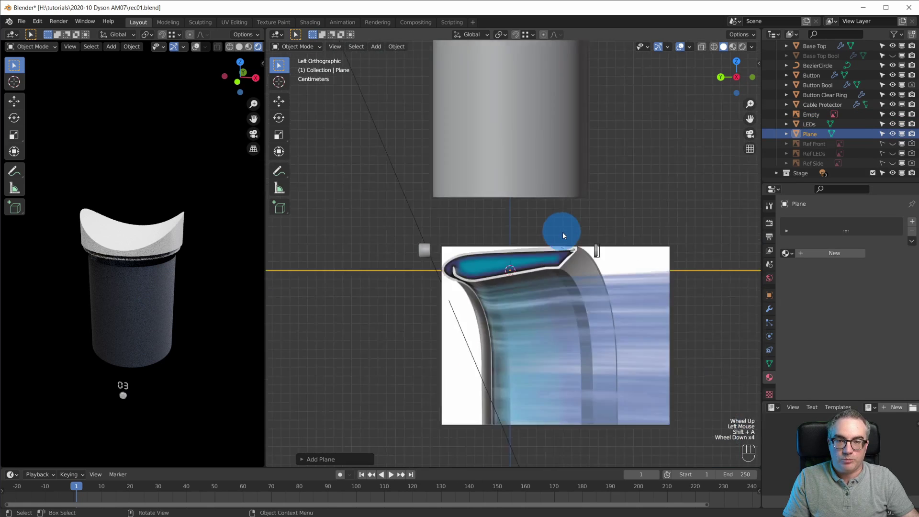
{"action": "key", "text": "Tab"}
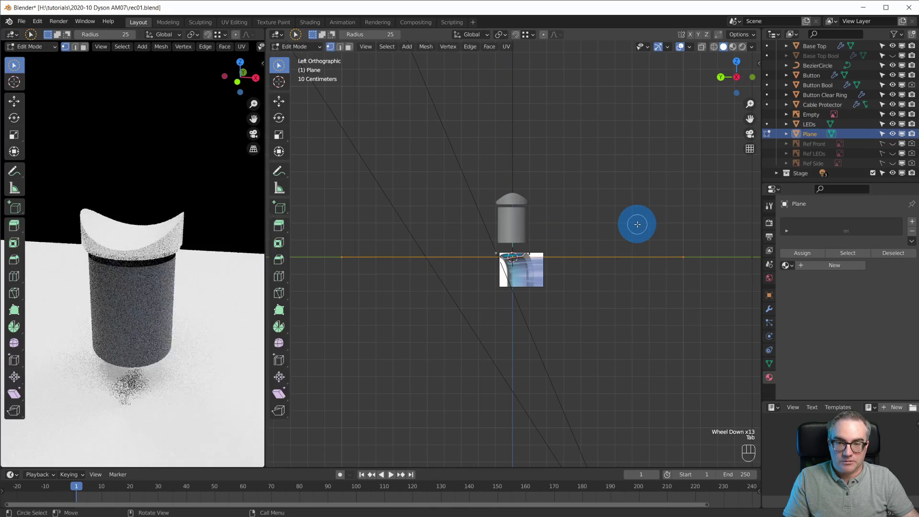
{"action": "key", "text": "s"}
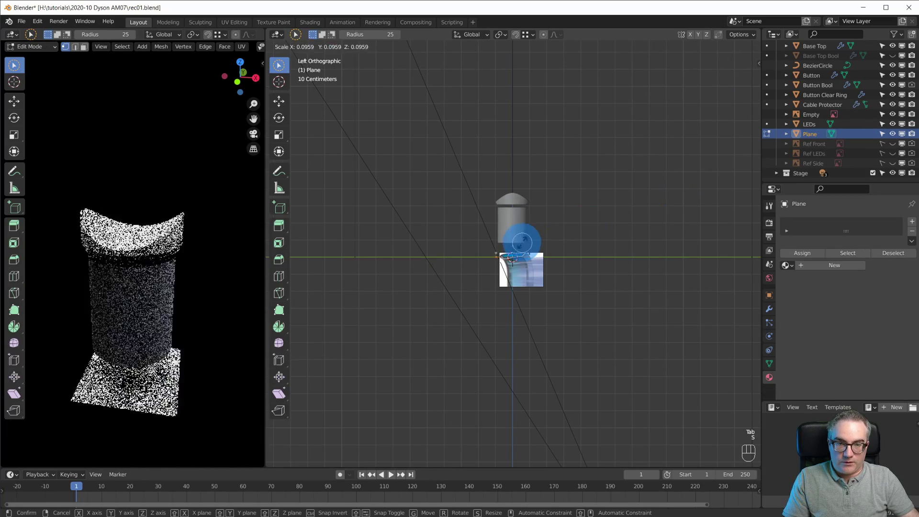
{"action": "left_click", "coordinate": [520, 264]}
{"action": "scroll", "coordinate": [517, 274], "scroll_direction": "up", "scroll_amount": 13}
{"action": "key", "text": "s"}
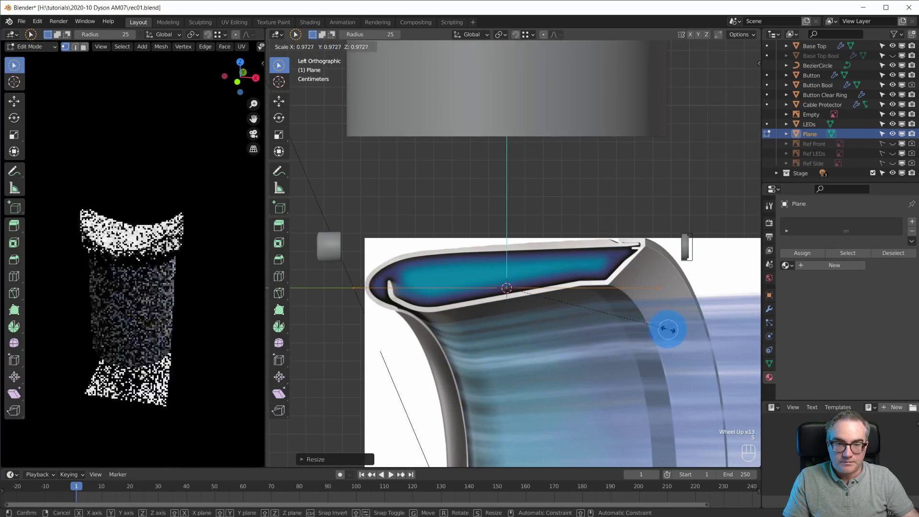
{"action": "left_click", "coordinate": [656, 332]}
Step: Rotate the plane mesh 90° about the global Y axis and flatten it along Z to roughly the profile's thickness
{"action": "type", "text": "rx90"}
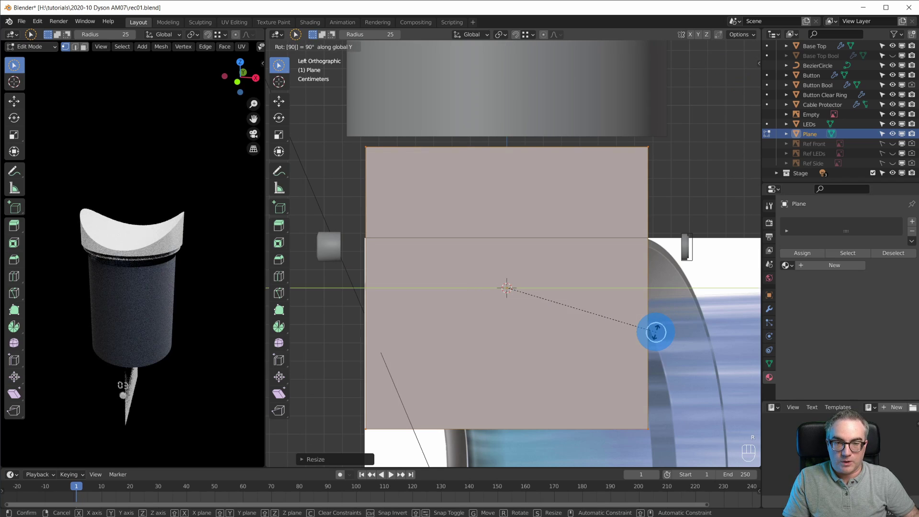
{"action": "key", "text": "Return"}
{"action": "key", "text": "s"}
{"action": "key", "text": "z"}
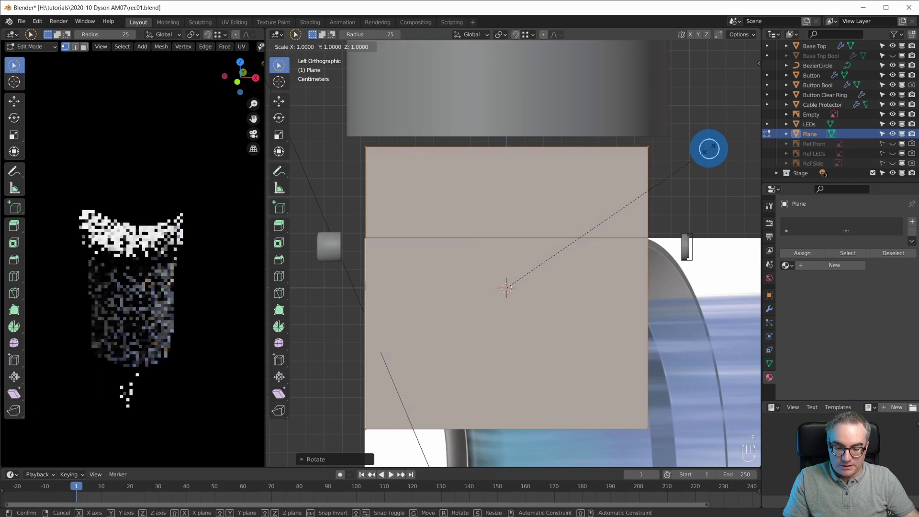
{"action": "left_click", "coordinate": [507, 247]}
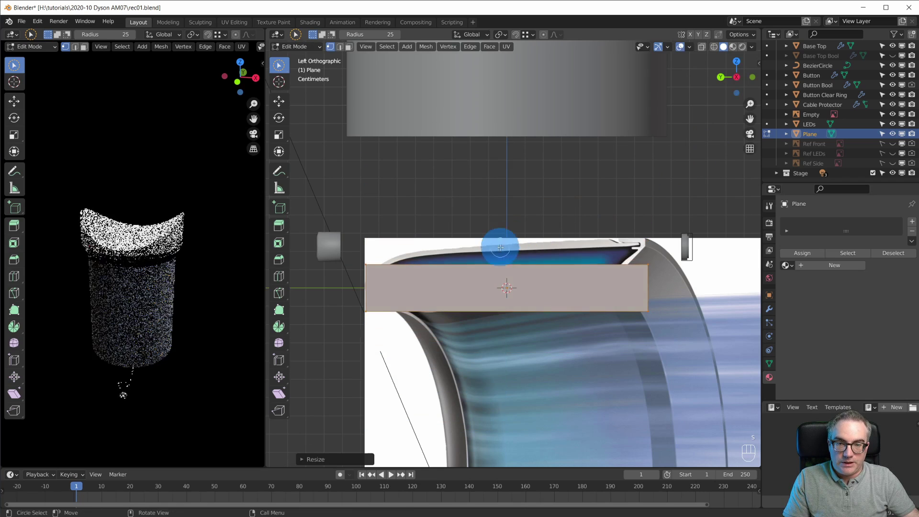
Step: Delete the plane's lower-right corner vertex, leaving an open chain of three vertices
{"action": "scroll", "coordinate": [493, 311], "scroll_direction": "up", "scroll_amount": 2}
{"action": "middle_click_drag", "start_coordinate": [493, 332], "coordinate": [508, 306], "text": "shift"}
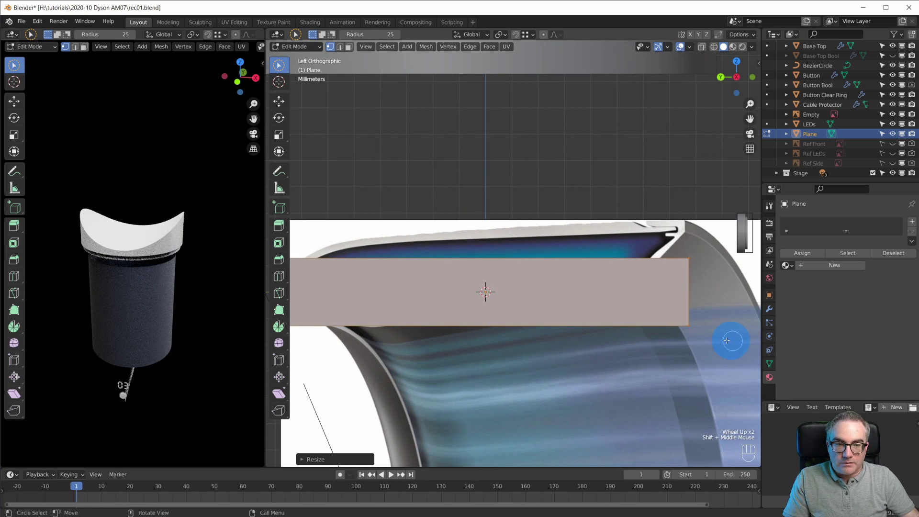
{"action": "left_click", "coordinate": [686, 326]}
{"action": "key", "text": "x"}
{"action": "left_click", "coordinate": [695, 349]}
{"action": "middle_click_drag", "start_coordinate": [646, 349], "coordinate": [667, 322], "text": "shift"}
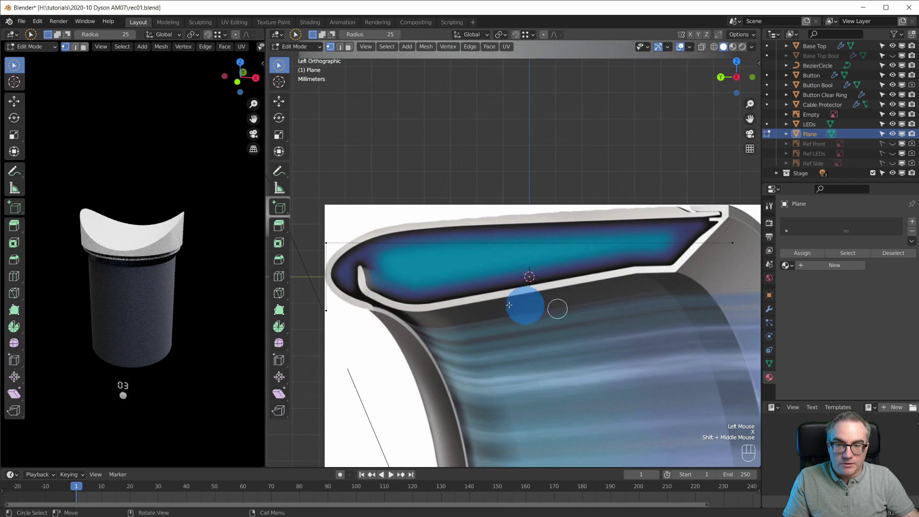
Step: Move the lower-left vertex to where the outer shell ends beneath the profile's rounded end
{"action": "left_click_drag", "start_coordinate": [325, 310], "coordinate": [326, 311]}
{"action": "key", "text": "g"}
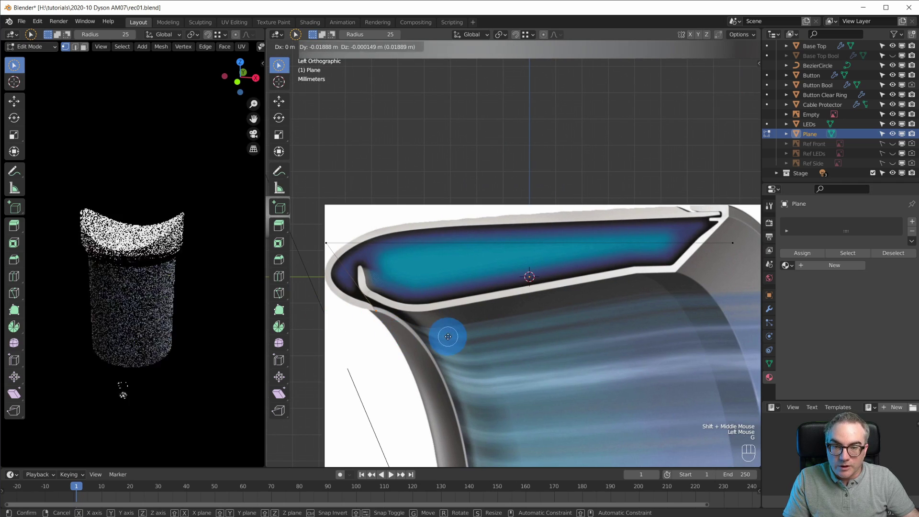
{"action": "left_click", "coordinate": [433, 337]}
{"action": "scroll", "coordinate": [429, 341], "scroll_direction": "up", "scroll_amount": 1}
{"action": "scroll", "coordinate": [428, 340], "scroll_direction": "up", "scroll_amount": 1}
{"action": "scroll", "coordinate": [428, 341], "scroll_direction": "down", "scroll_amount": 1}
{"action": "middle_click_drag", "start_coordinate": [429, 340], "coordinate": [487, 343], "text": "shift"}
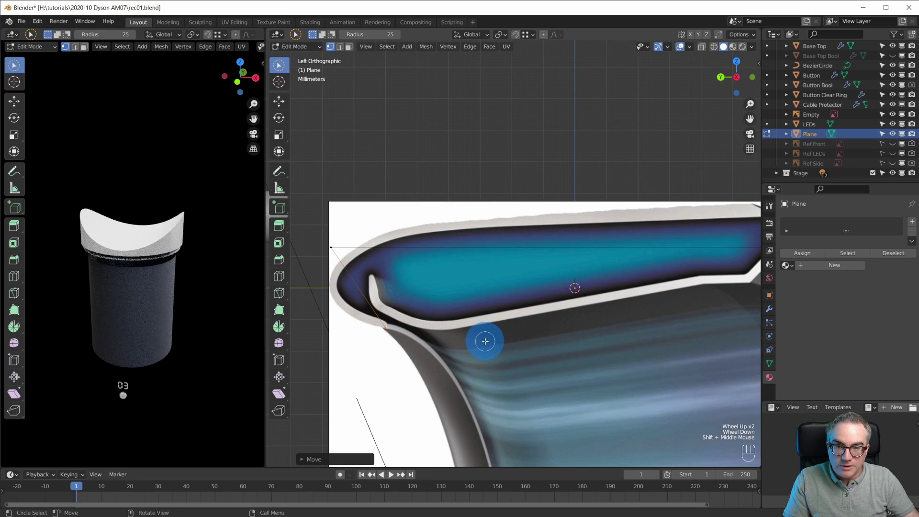
Step: Rename the cross-section image Ref Wing, make it unselectable and disable it in renders
{"action": "left_click", "coordinate": [333, 249]}
{"action": "key", "text": "Tab"}
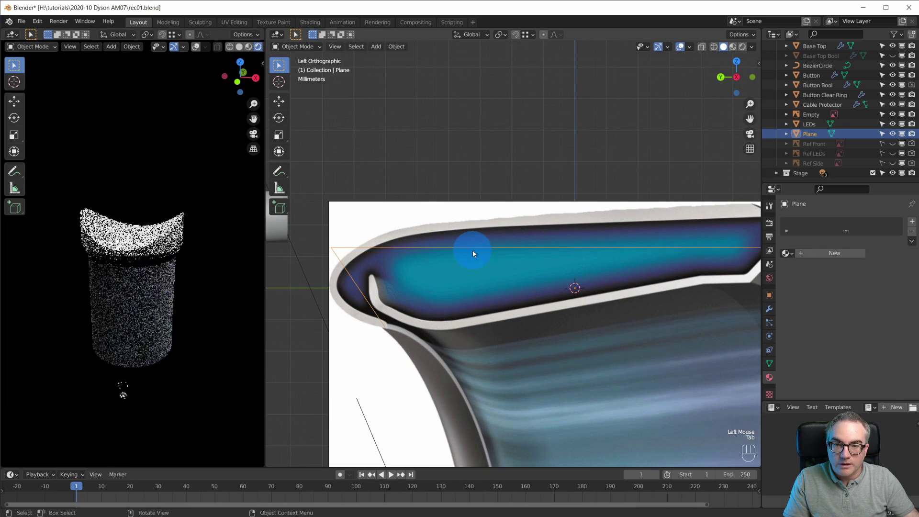
{"action": "left_click", "coordinate": [470, 214]}
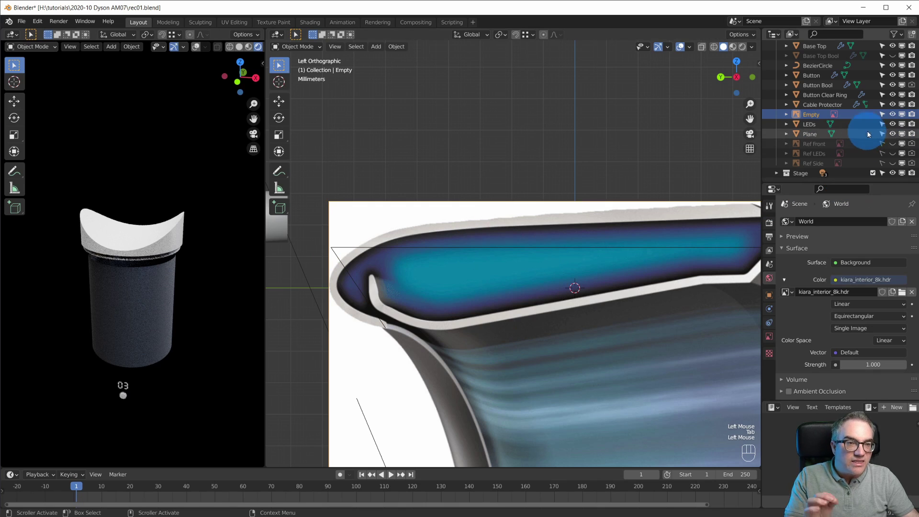
{"action": "double_click", "coordinate": [818, 114]}
{"action": "type", "text": "Ref"}
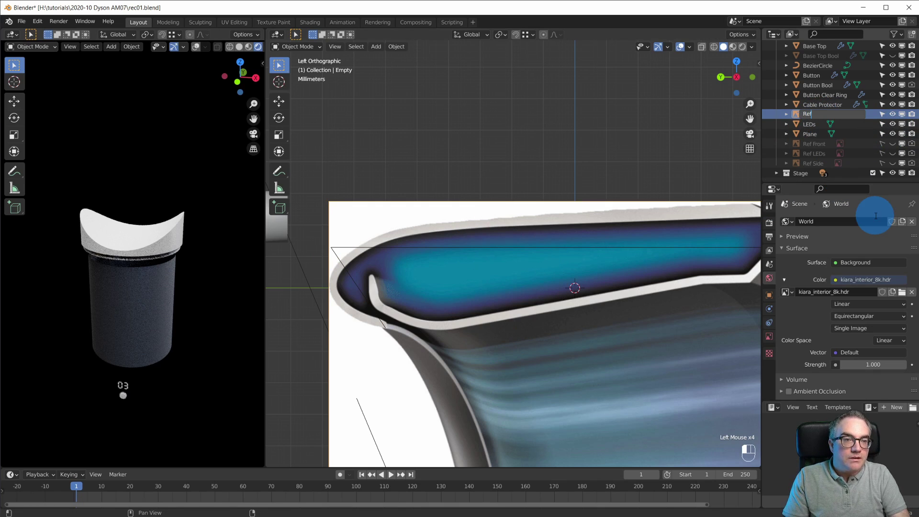
{"action": "type", "text": " Wing"}
{"action": "key", "text": "Return"}
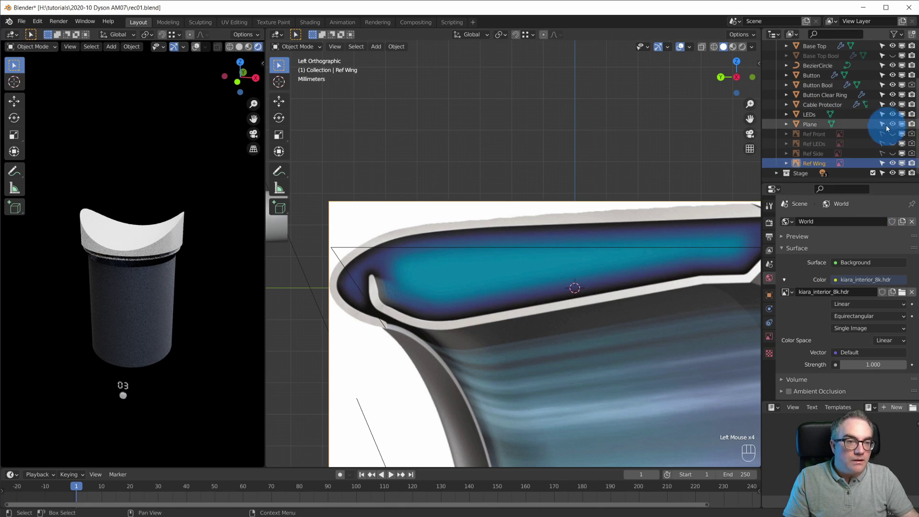
{"action": "left_click", "coordinate": [884, 163]}
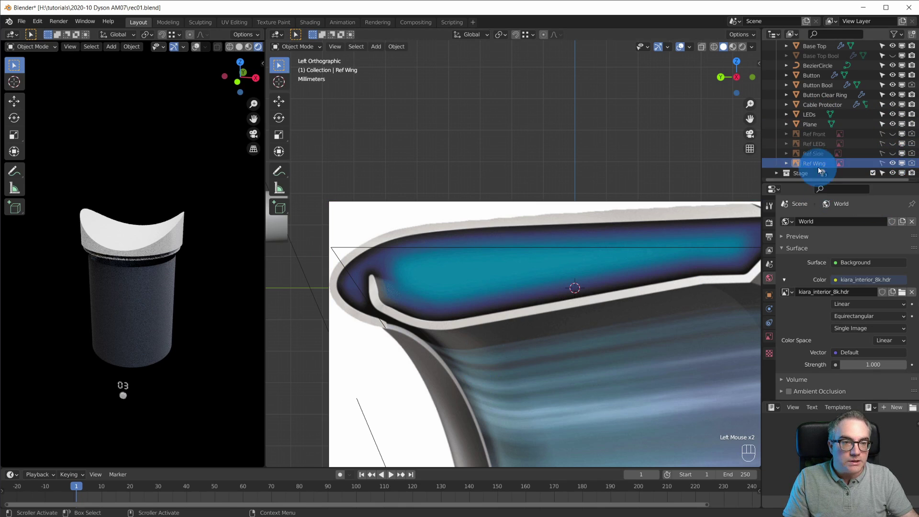
Step: Enable transparency for the Ref Wing image and set its opacity to 0.2
{"action": "left_click", "coordinate": [769, 336]}
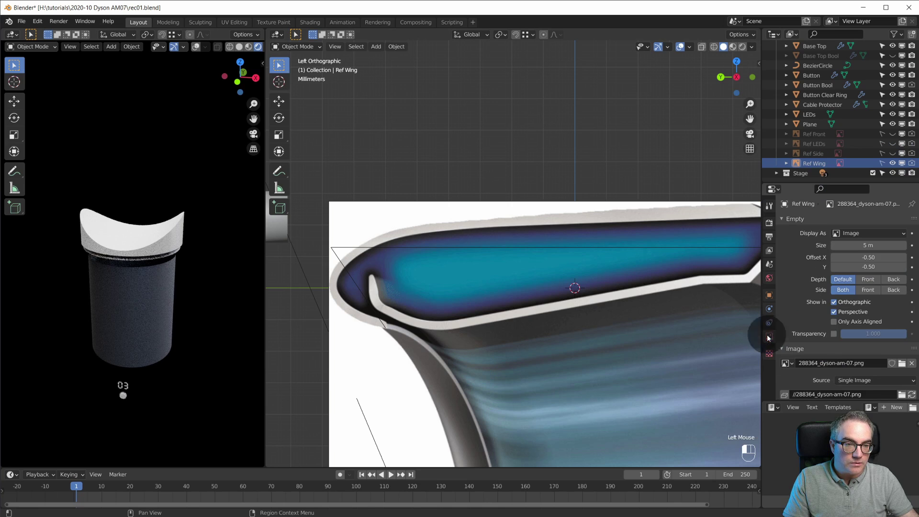
{"action": "left_click", "coordinate": [835, 333]}
{"action": "double_click", "coordinate": [882, 332]}
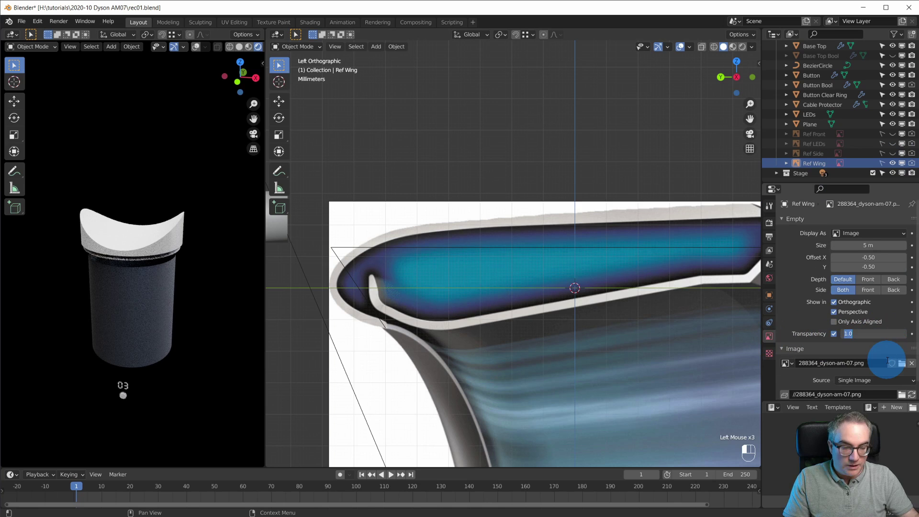
{"action": "type", "text": ".2"}
{"action": "key", "text": "Return"}
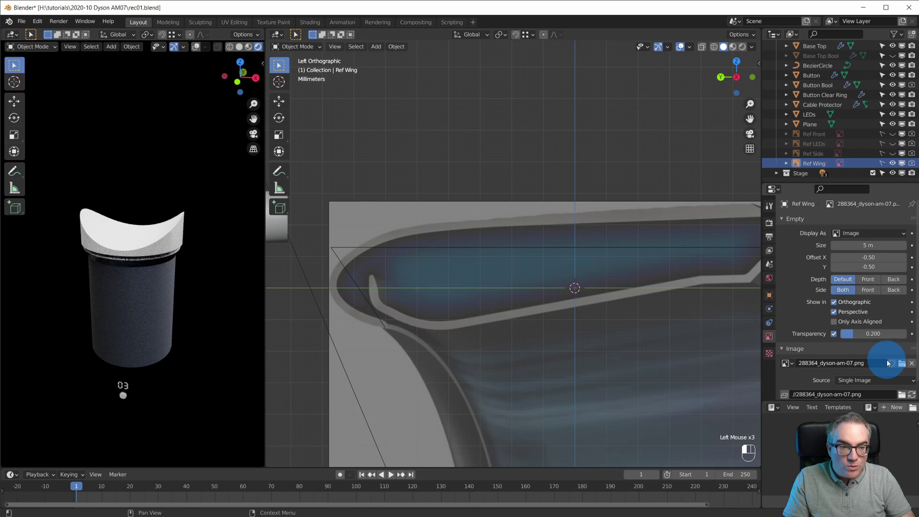
Step: Edit the plane mesh and move its upper-left vertex onto the outer contour beneath the profile's rounded end, beside the shell's end vertex
{"action": "left_click", "coordinate": [330, 249]}
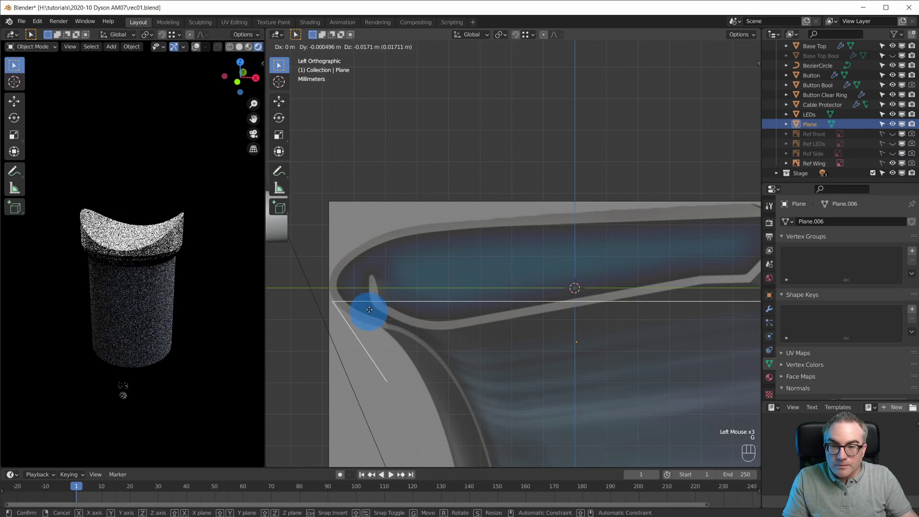
{"action": "key", "text": "g"}
{"action": "key", "text": "Tab"}
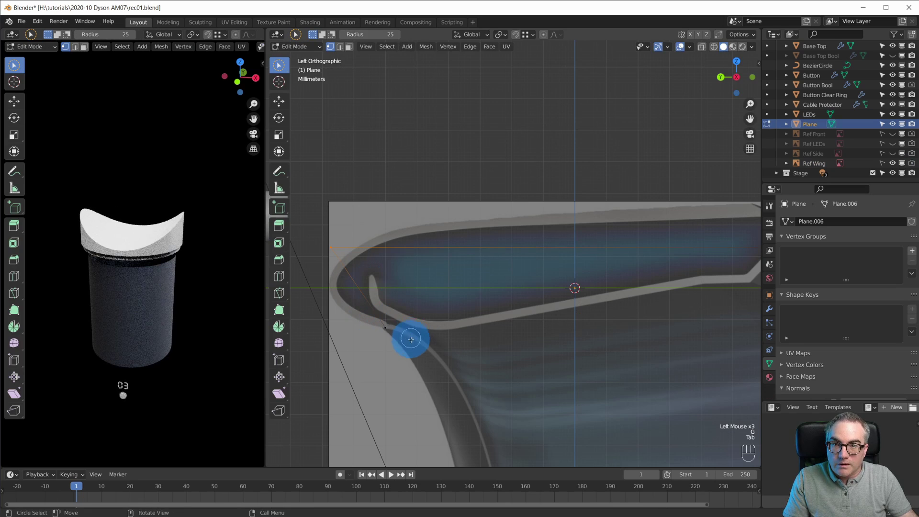
{"action": "left_click", "coordinate": [393, 334]}
{"action": "key", "text": "g"}
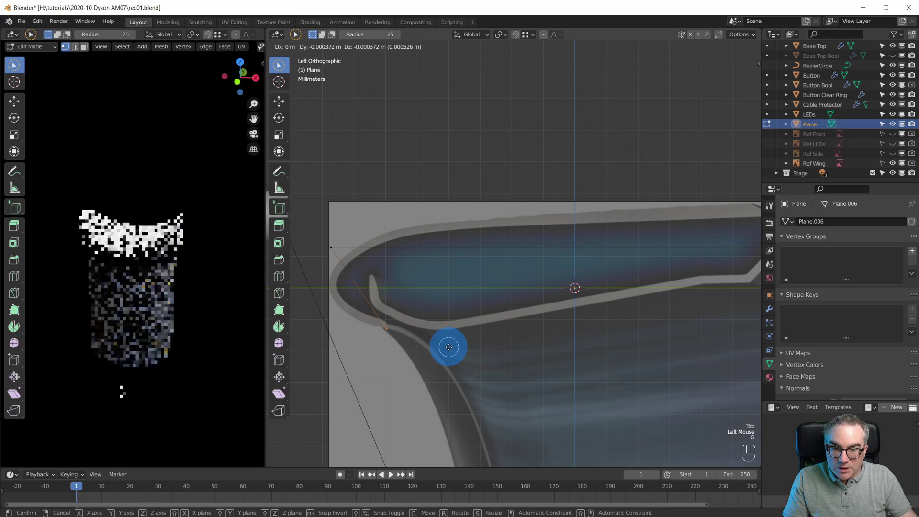
{"action": "left_click", "coordinate": [363, 280]}
{"action": "left_click", "coordinate": [335, 250]}
{"action": "key", "text": "g"}
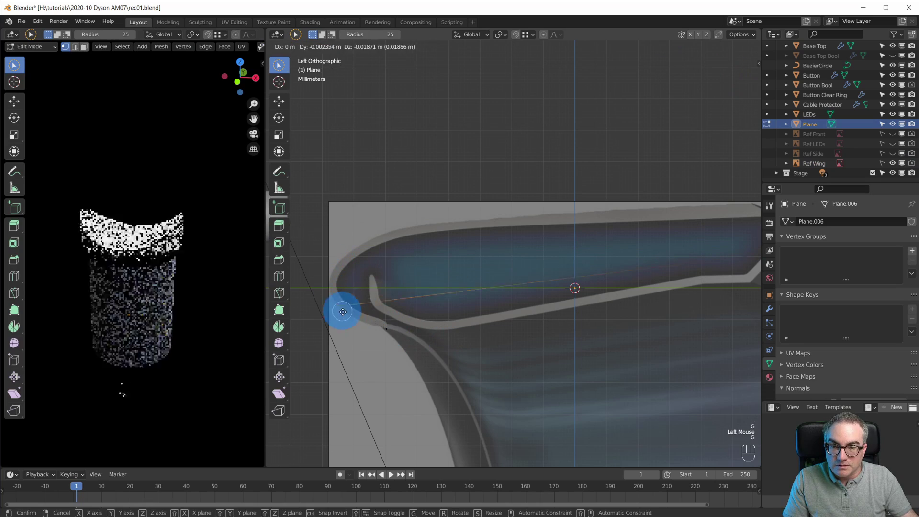
Step: Move the vertex at the plane's far end over to the outer contour of the profile's rounded end
{"action": "scroll", "coordinate": [503, 342], "scroll_direction": "down", "scroll_amount": 3}
{"action": "middle_click_drag", "start_coordinate": [527, 340], "coordinate": [648, 261], "text": "shift"}
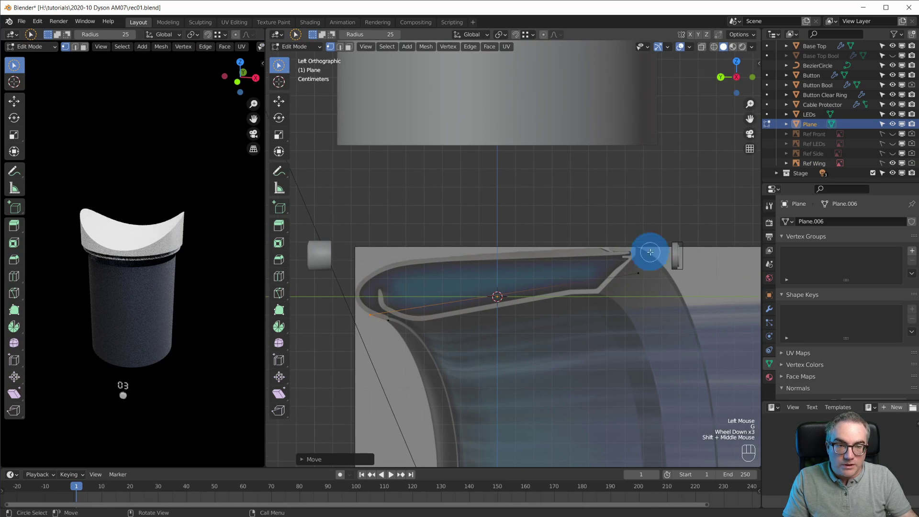
{"action": "left_click", "coordinate": [641, 272]}
{"action": "key", "text": "g"}
{"action": "scroll", "coordinate": [359, 308], "scroll_direction": "up", "scroll_amount": 4}
{"action": "middle_click_drag", "start_coordinate": [359, 308], "coordinate": [489, 265], "text": "shift"}
Step: Maximize the viewport and fine-tune the free end vertex and its neighbour along the underside of the rounded end
{"action": "key", "text": "ctrl+space"}
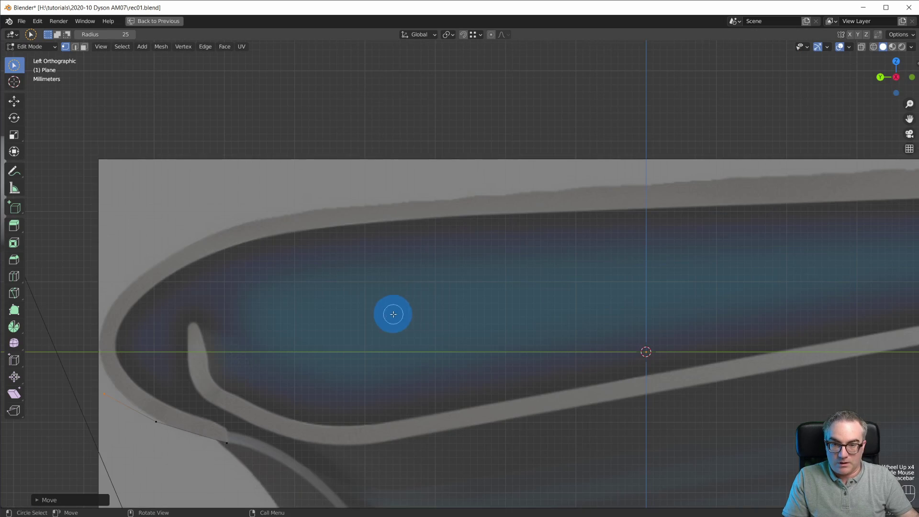
{"action": "middle_click_drag", "start_coordinate": [392, 314], "coordinate": [414, 279], "text": "shift"}
{"action": "middle_click_drag", "start_coordinate": [270, 306], "coordinate": [325, 308], "text": "shift"}
{"action": "left_click", "coordinate": [213, 329]}
{"action": "key", "text": "g"}
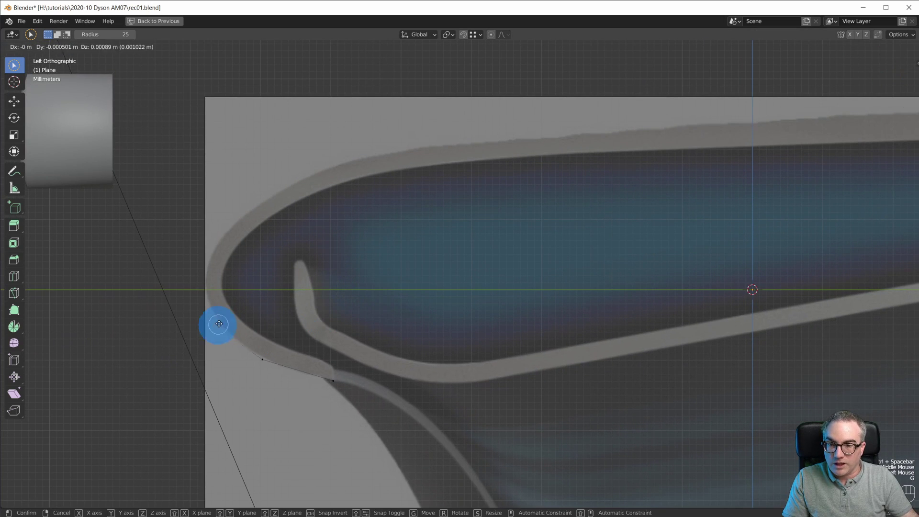
{"action": "left_click", "coordinate": [227, 325]}
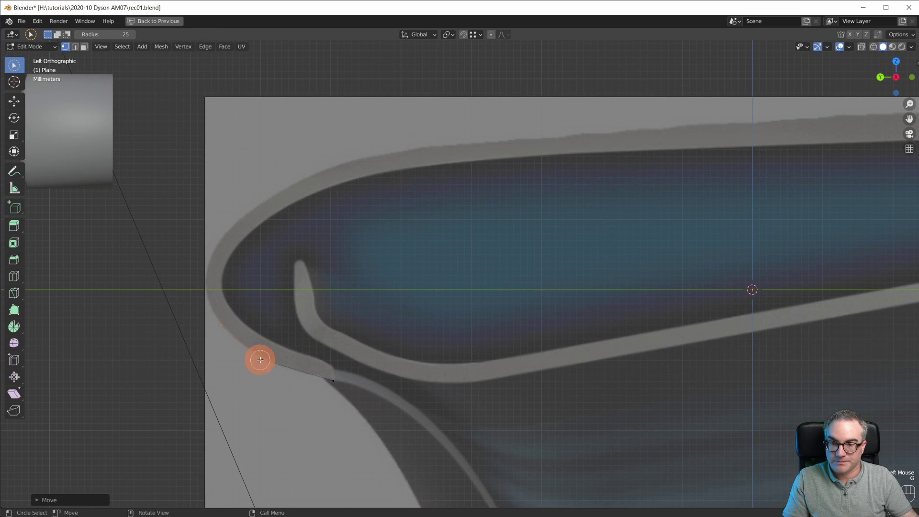
{"action": "left_click", "coordinate": [262, 359]}
{"action": "key", "text": "g"}
{"action": "left_click", "coordinate": [265, 360]}
Step: Extrude vertices from the free end around the outer contour of the profile's rounded end
{"action": "left_click", "coordinate": [221, 324]}
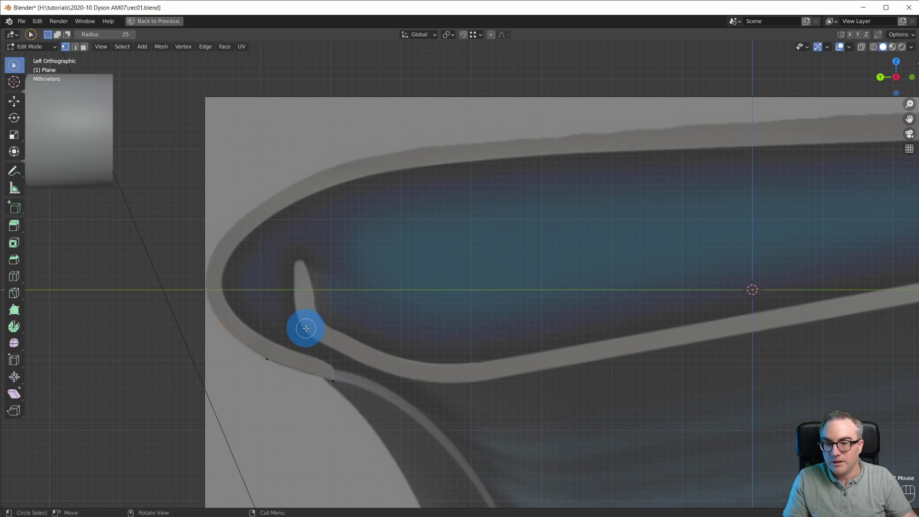
{"action": "key", "text": "g"}
{"action": "left_click", "coordinate": [290, 296]}
{"action": "key", "text": "e"}
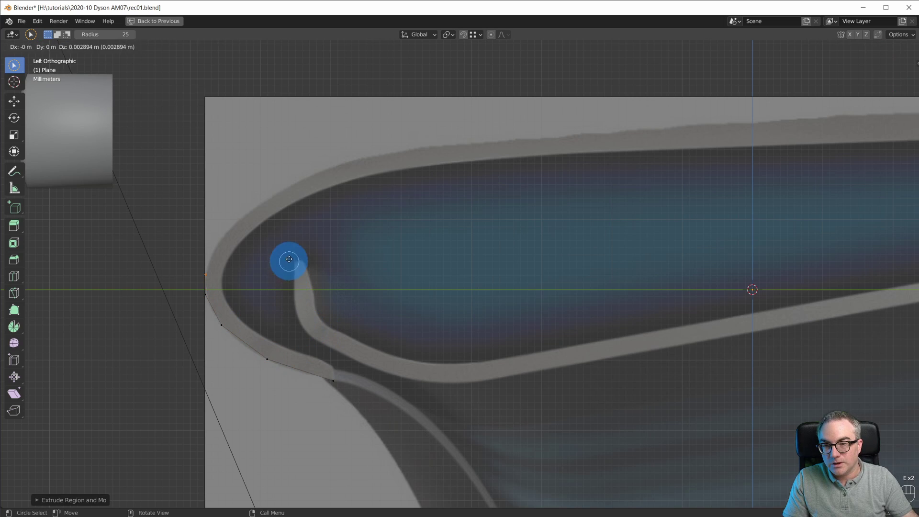
{"action": "left_click", "coordinate": [294, 244]}
{"action": "key", "text": "e"}
{"action": "left_click", "coordinate": [320, 209]}
{"action": "key", "text": "e"}
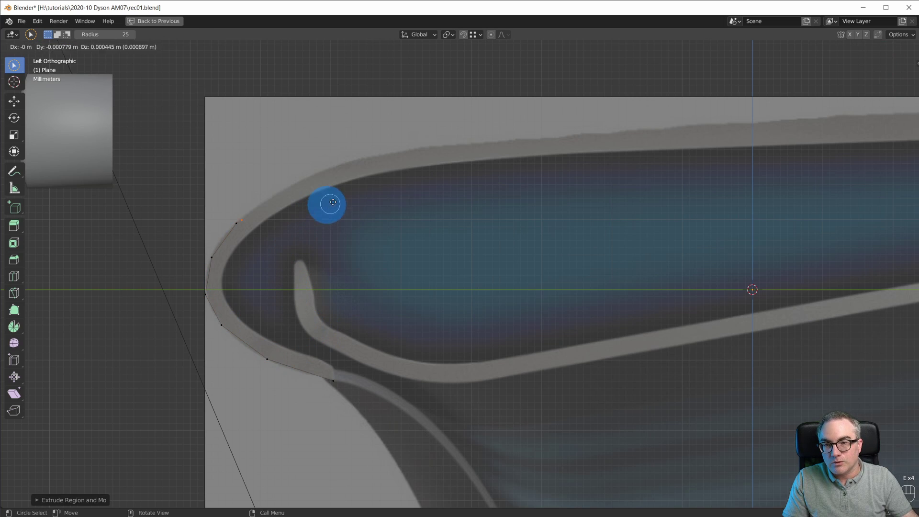
{"action": "left_click", "coordinate": [363, 181]}
Step: Trace the outer shell's upper contour with further vertices to the far end and around its stepped lip
{"action": "right_click", "coordinate": [343, 163], "text": "ctrl"}
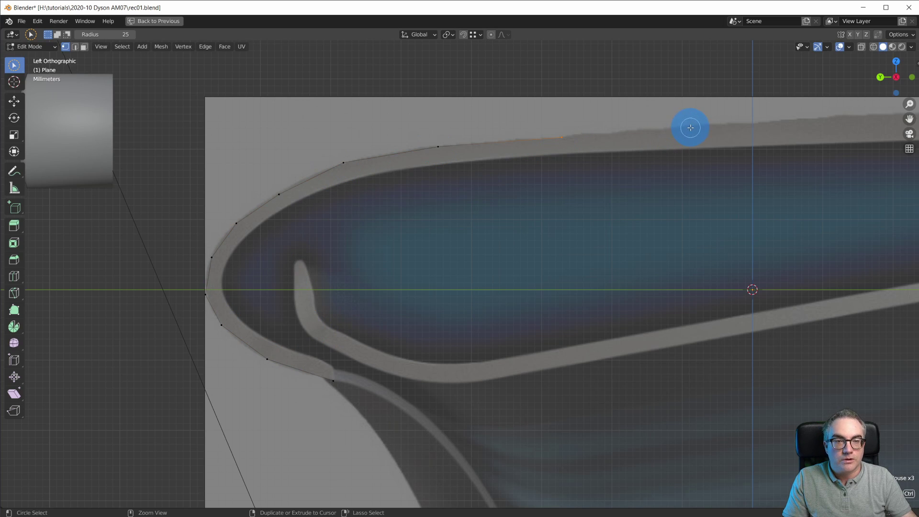
{"action": "middle_click_drag", "start_coordinate": [781, 164], "coordinate": [466, 284], "text": "shift"}
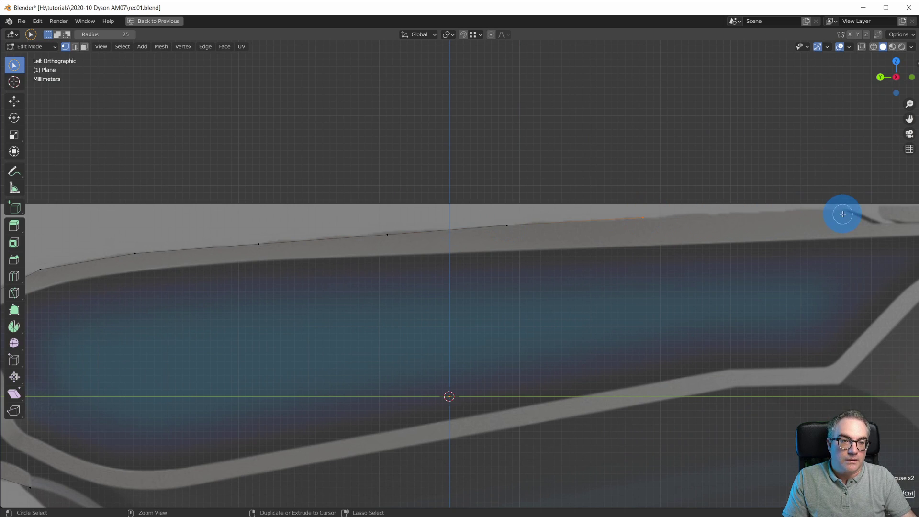
{"action": "scroll", "coordinate": [732, 273], "scroll_direction": "down", "scroll_amount": 5, "text": "ctrl"}
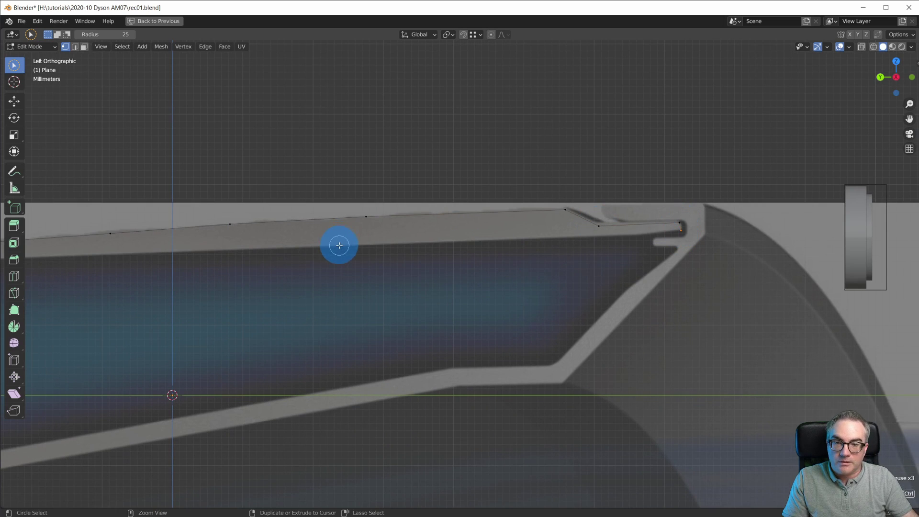
Step: Trace the outer shell's inner contour with extruded vertices from the lip back and around the inside of the rounded end
{"action": "scroll", "coordinate": [474, 292], "scroll_direction": "up", "scroll_amount": 6, "text": "ctrl"}
{"action": "scroll", "coordinate": [591, 207], "scroll_direction": "down", "scroll_amount": 1, "text": "shift"}
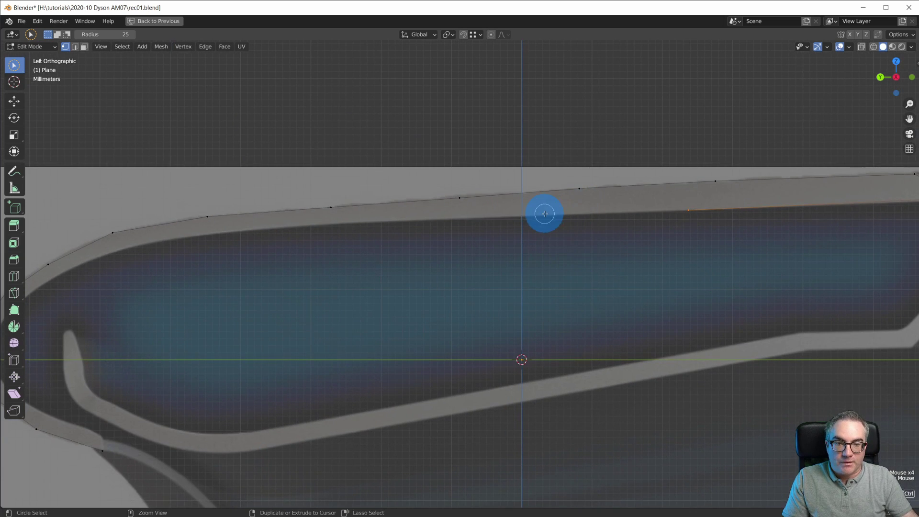
{"action": "right_click", "coordinate": [306, 225], "text": "ctrl"}
{"action": "right_click", "coordinate": [120, 249], "text": "ctrl"}
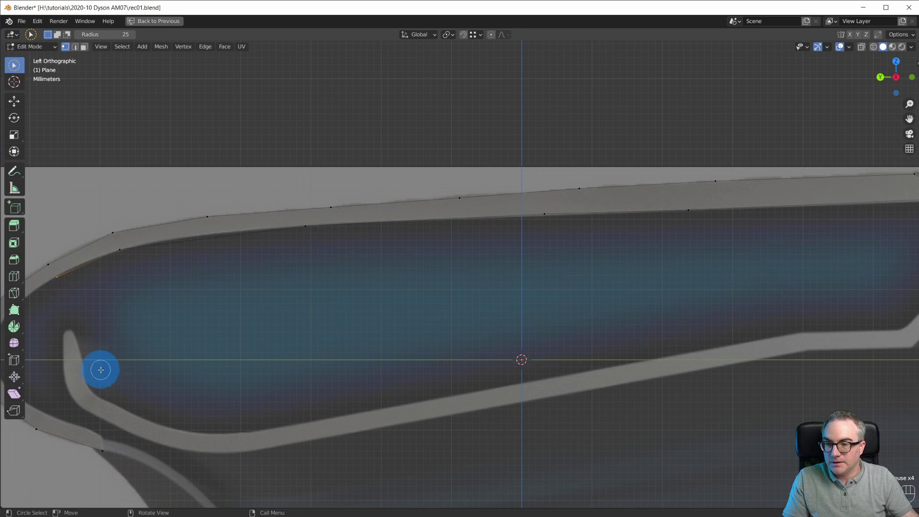
{"action": "middle_click_drag", "start_coordinate": [99, 369], "coordinate": [423, 269], "text": "shift"}
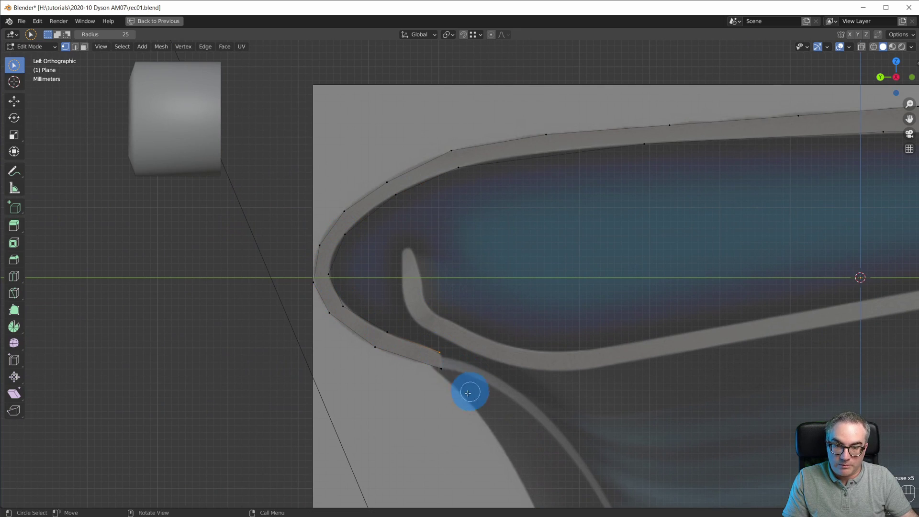
Step: Close the shell outline with an edge between the two end vertices at the lower tip of the rounded end, then select the whole outline
{"action": "scroll", "coordinate": [445, 397], "scroll_direction": "up", "scroll_amount": 5}
{"action": "scroll", "coordinate": [445, 421], "scroll_direction": "up", "scroll_amount": 5, "text": "shift"}
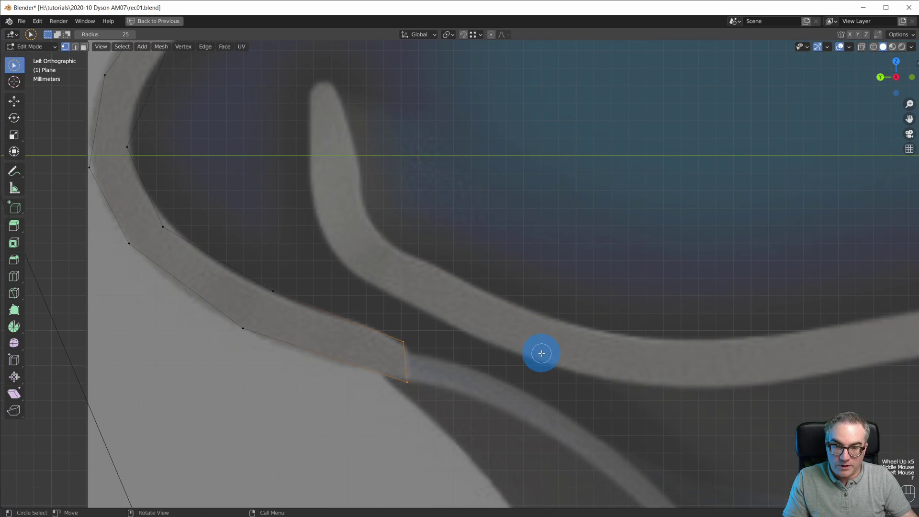
{"action": "scroll", "coordinate": [541, 353], "scroll_direction": "down", "scroll_amount": 4}
{"action": "middle_click_drag", "start_coordinate": [538, 353], "coordinate": [476, 322], "text": "shift"}
{"action": "key", "text": "a"}
{"action": "scroll", "coordinate": [476, 322], "scroll_direction": "down", "scroll_amount": 4}
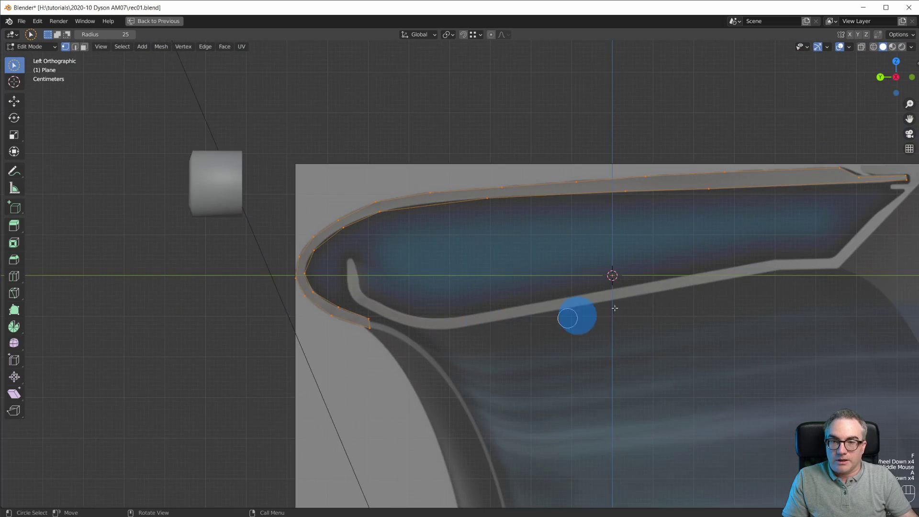
Step: Move the inner contour vertex behind the rounded end about 10 mm along the shell, closer to the curved part
{"action": "middle_click_drag", "start_coordinate": [615, 308], "coordinate": [548, 305], "text": "shift"}
{"action": "middle_click_drag", "start_coordinate": [273, 244], "coordinate": [443, 239], "text": "shift"}
{"action": "left_click", "coordinate": [428, 231]}
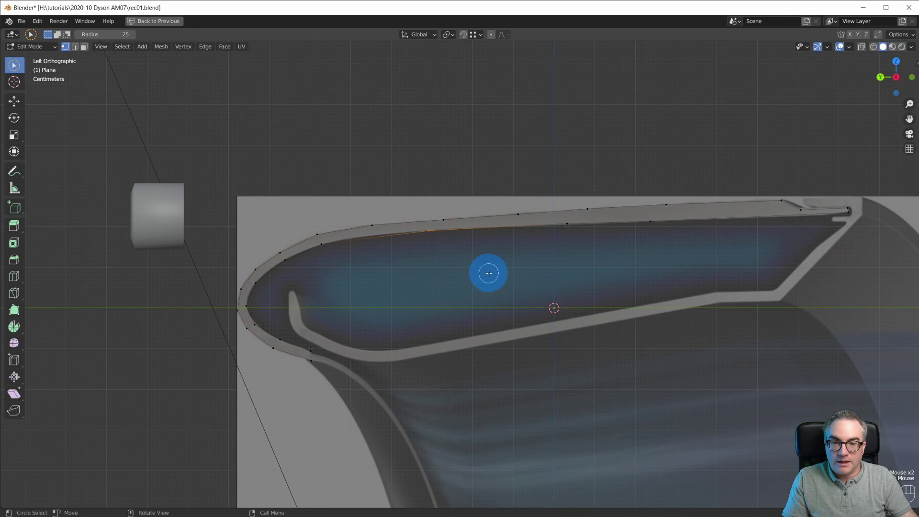
{"action": "key", "text": "g"}
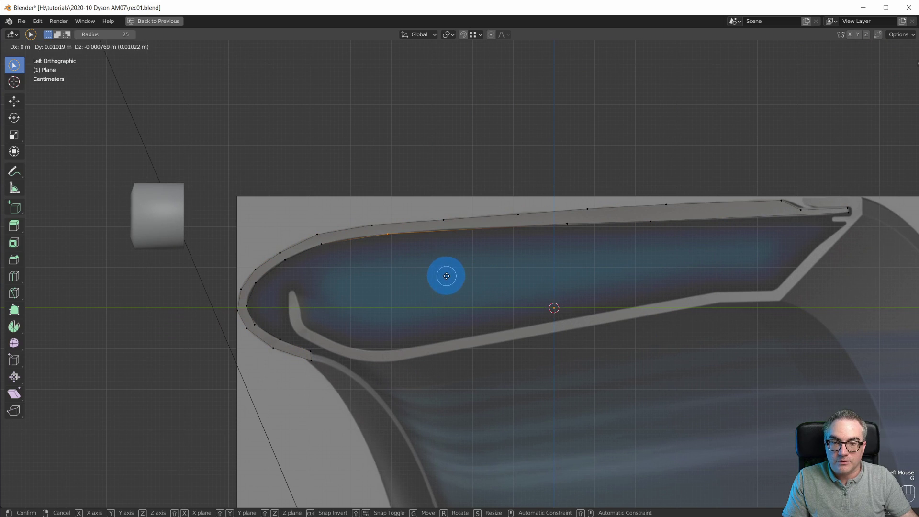
{"action": "left_click", "coordinate": [446, 276]}
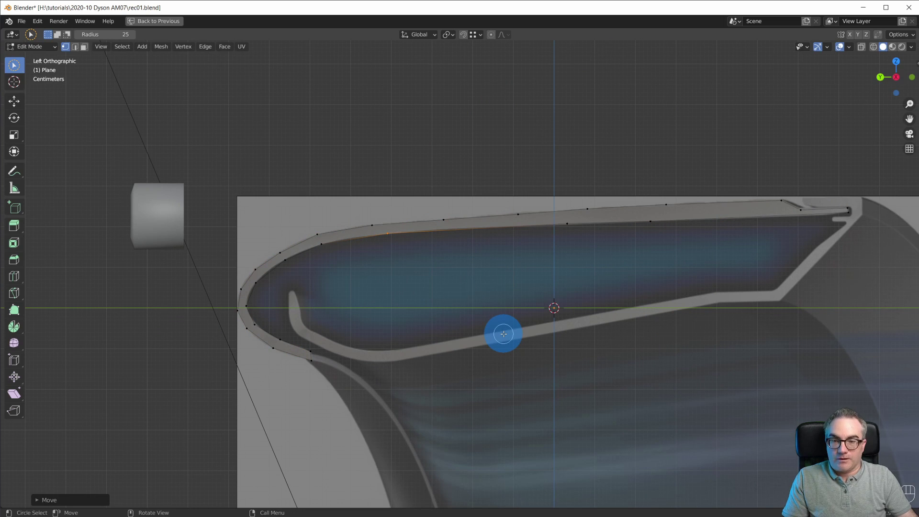
Step: Leave Edit Mode with the outline mesh selected and restore the full workspace layout
{"action": "scroll", "coordinate": [504, 334], "scroll_direction": "down", "scroll_amount": 11}
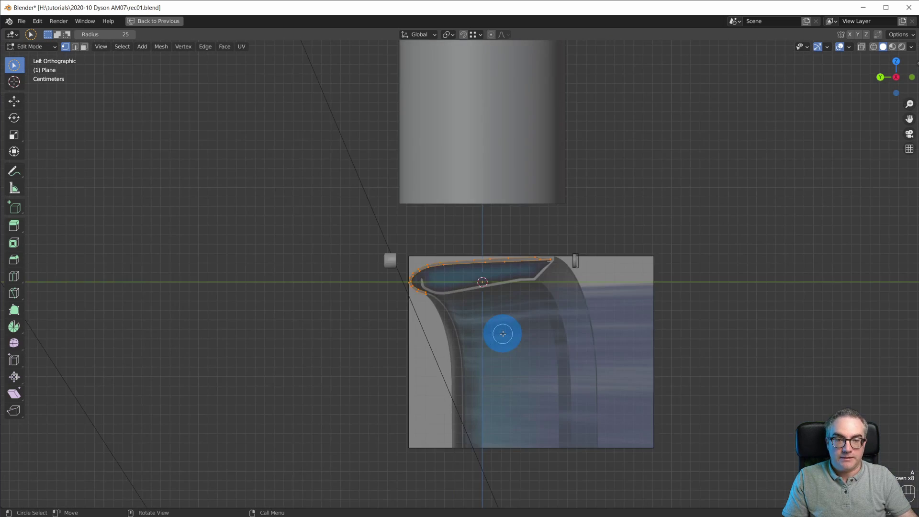
{"action": "key", "text": "Tab"}
{"action": "middle_click_drag", "start_coordinate": [548, 243], "coordinate": [454, 238]}
{"action": "scroll", "coordinate": [489, 272], "scroll_direction": "down", "scroll_amount": 3}
{"action": "middle_click_drag", "start_coordinate": [447, 365], "coordinate": [519, 333]}
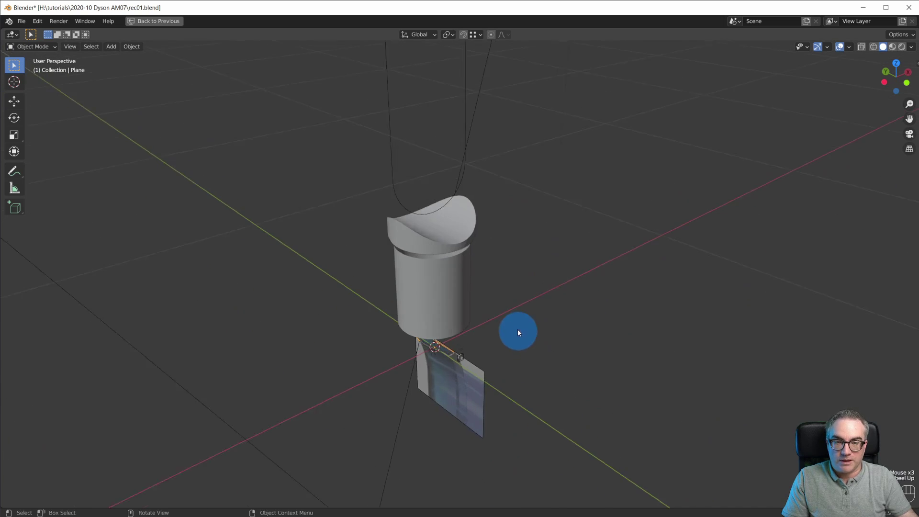
{"action": "scroll", "coordinate": [526, 364], "scroll_direction": "up", "scroll_amount": 4}
{"action": "middle_click_drag", "start_coordinate": [394, 364], "coordinate": [351, 378]}
{"action": "middle_click_drag", "start_coordinate": [505, 373], "coordinate": [550, 371]}
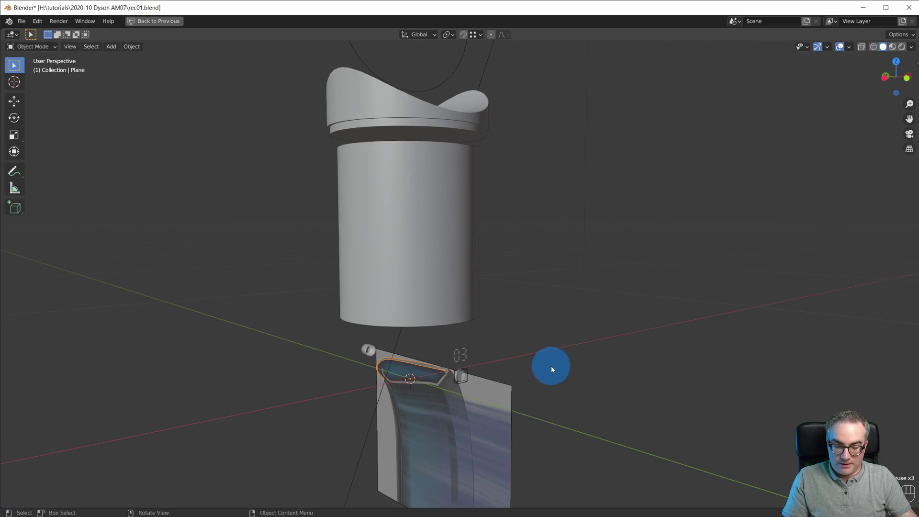
{"action": "key", "text": "ctrl+space"}
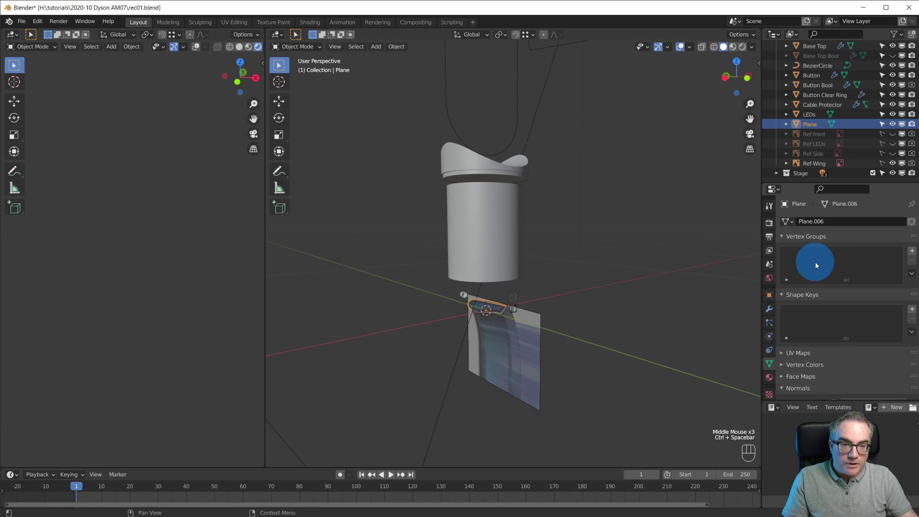
Step: Add a Screw modifier to the profile with its axis on X and an angle of 0°
{"action": "left_click", "coordinate": [769, 309]}
{"action": "left_click", "coordinate": [860, 221]}
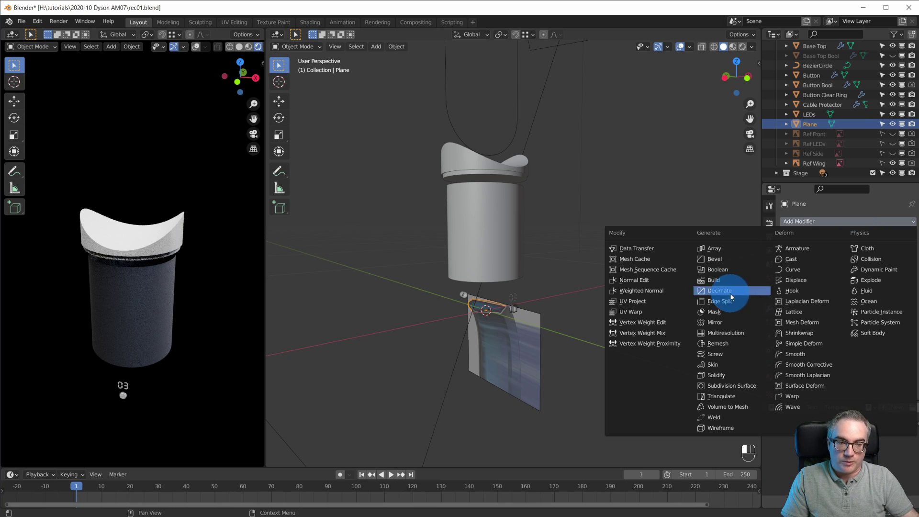
{"action": "left_click", "coordinate": [740, 352]}
{"action": "middle_click_drag", "start_coordinate": [647, 344], "coordinate": [589, 353]}
{"action": "scroll", "coordinate": [495, 379], "scroll_direction": "up", "scroll_amount": 3}
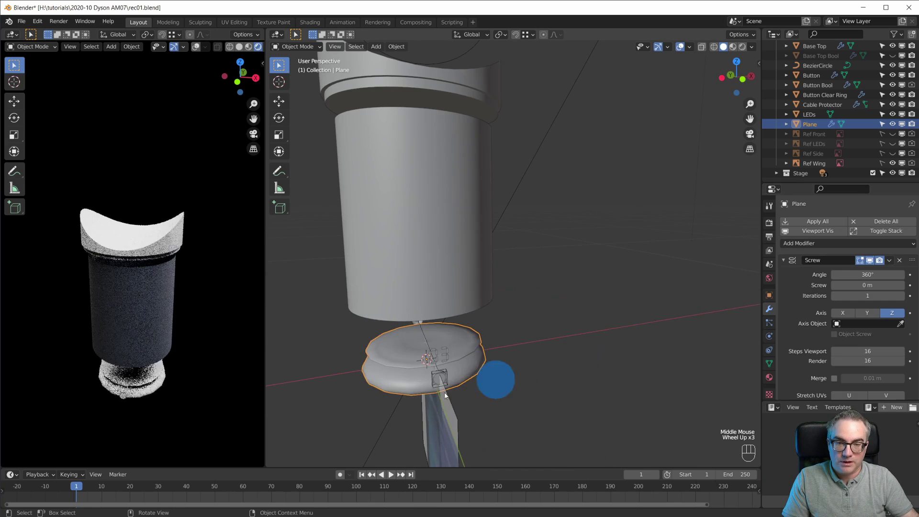
{"action": "left_click", "coordinate": [845, 314]}
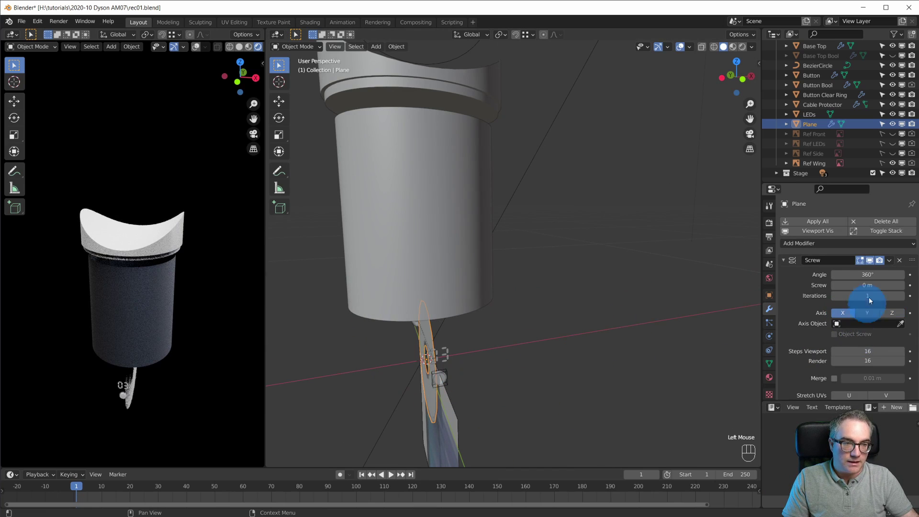
{"action": "left_click", "coordinate": [864, 274]}
{"action": "type", "text": "d"}
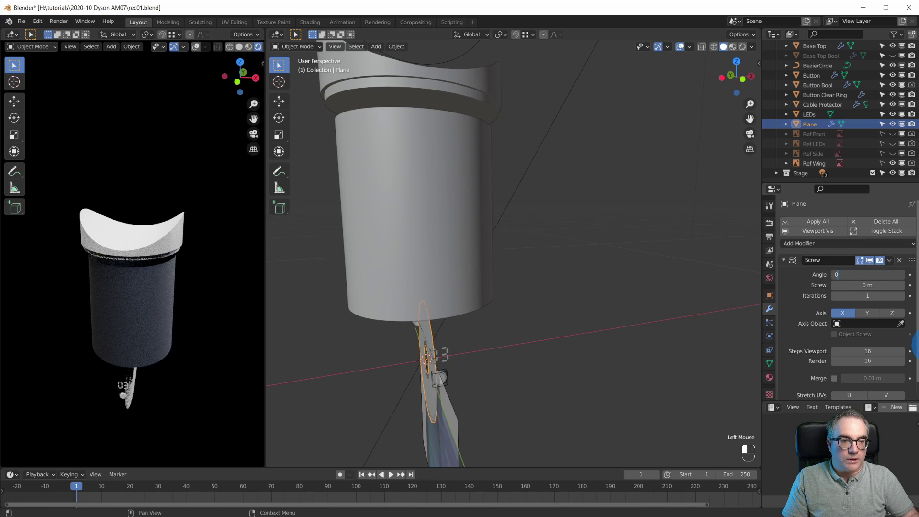
{"action": "key", "text": "Return"}
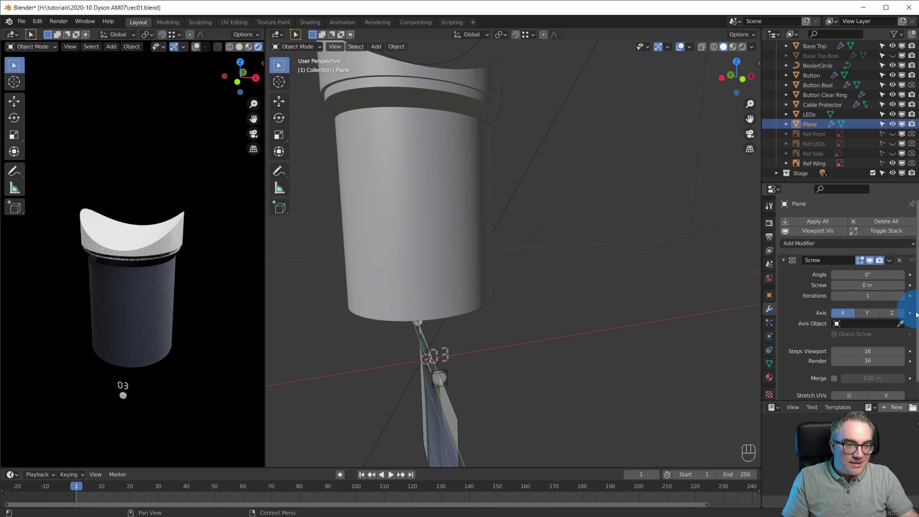
Step: Increase the Screw modifier's screw distance to 1.15 m to stretch the profile into a straight strip
{"action": "left_click_drag", "start_coordinate": [870, 286], "coordinate": [880, 287], "text": "shift"}
{"action": "mouse_move", "coordinate": [476, 342]}
{"action": "middle_mouse_down"}
{"action": "mouse_move", "coordinate": [512, 313]}
{"action": "mouse_move", "coordinate": [544, 366]}
{"action": "mouse_move", "coordinate": [589, 339]}
{"action": "mouse_move", "coordinate": [425, 338]}
{"action": "mouse_move", "coordinate": [488, 339]}
{"action": "middle_mouse_up"}
{"action": "scroll", "coordinate": [538, 349], "scroll_direction": "up", "scroll_amount": 2}
{"action": "scroll", "coordinate": [450, 337], "scroll_direction": "down", "scroll_amount": 2}
{"action": "middle_click_drag", "start_coordinate": [561, 341], "coordinate": [584, 324]}
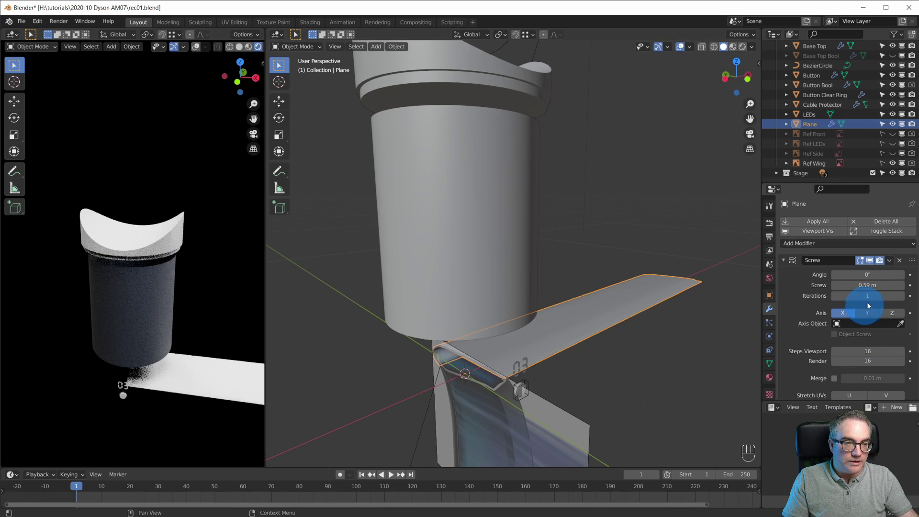
{"action": "left_click_drag", "start_coordinate": [868, 284], "coordinate": [871, 284], "text": "shift"}
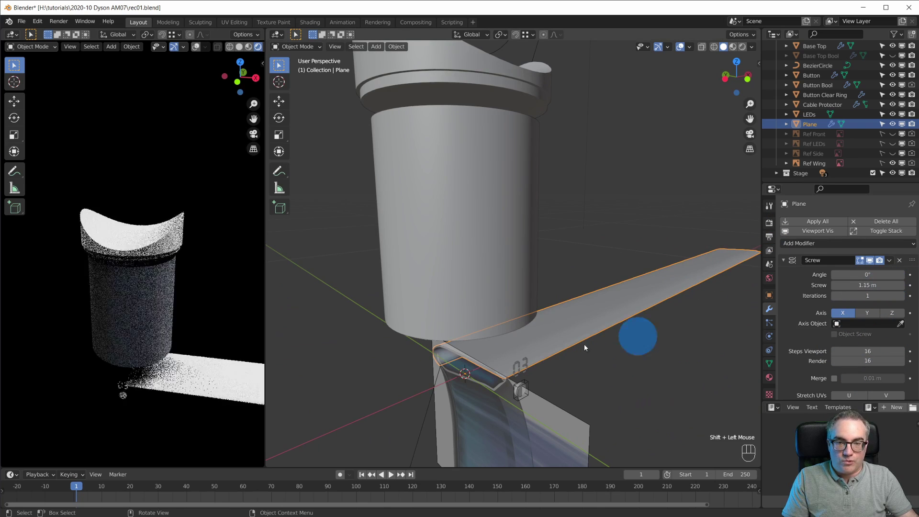
{"action": "scroll", "coordinate": [545, 349], "scroll_direction": "up", "scroll_amount": 2}
{"action": "scroll", "coordinate": [544, 349], "scroll_direction": "up", "scroll_amount": 2}
{"action": "scroll", "coordinate": [542, 330], "scroll_direction": "down", "scroll_amount": 4}
{"action": "middle_click_drag", "start_coordinate": [542, 331], "coordinate": [548, 352], "text": "shift"}
{"action": "scroll", "coordinate": [548, 353], "scroll_direction": "down", "scroll_amount": 2}
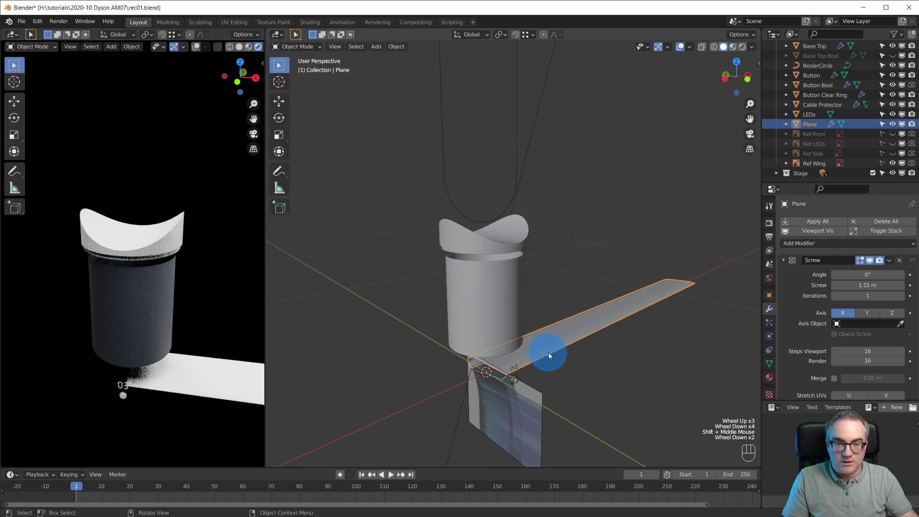
Step: Add a Curve modifier to the profile with BezierCircle as the curve object
{"action": "left_click", "coordinate": [784, 261]}
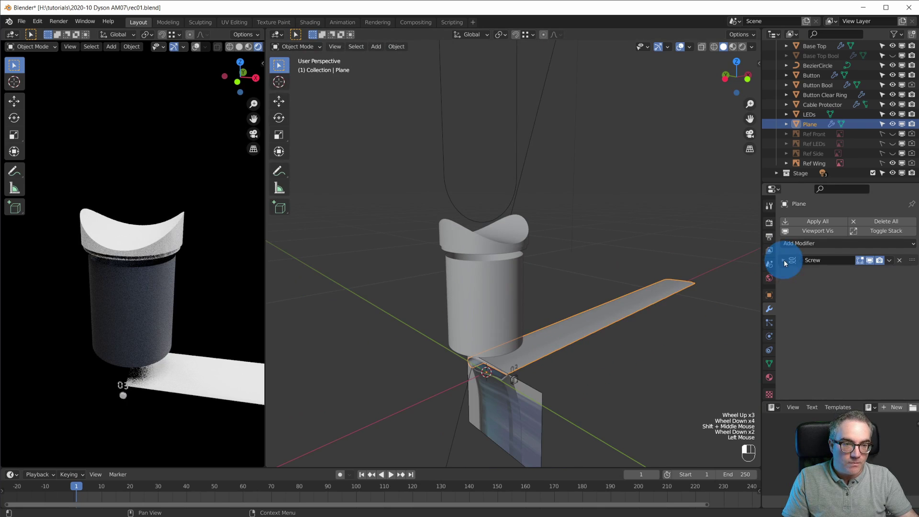
{"action": "left_click", "coordinate": [837, 243]}
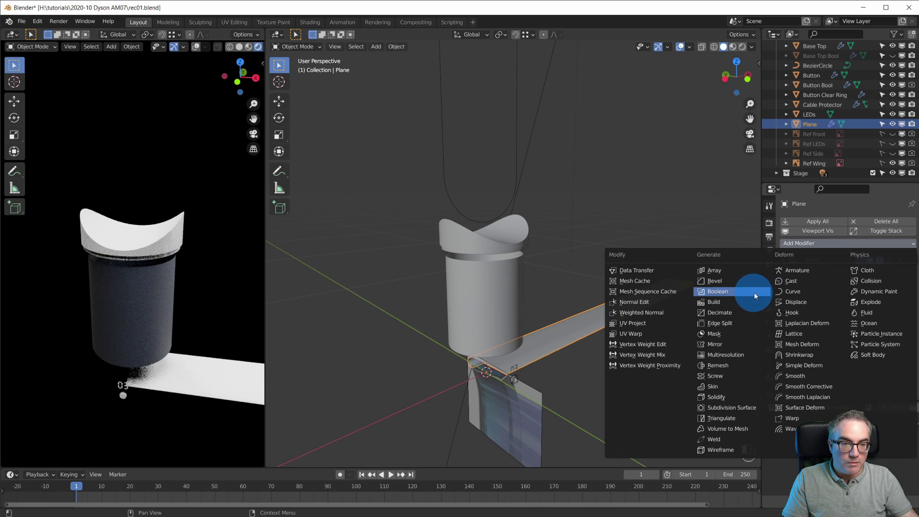
{"action": "left_click", "coordinate": [811, 293]}
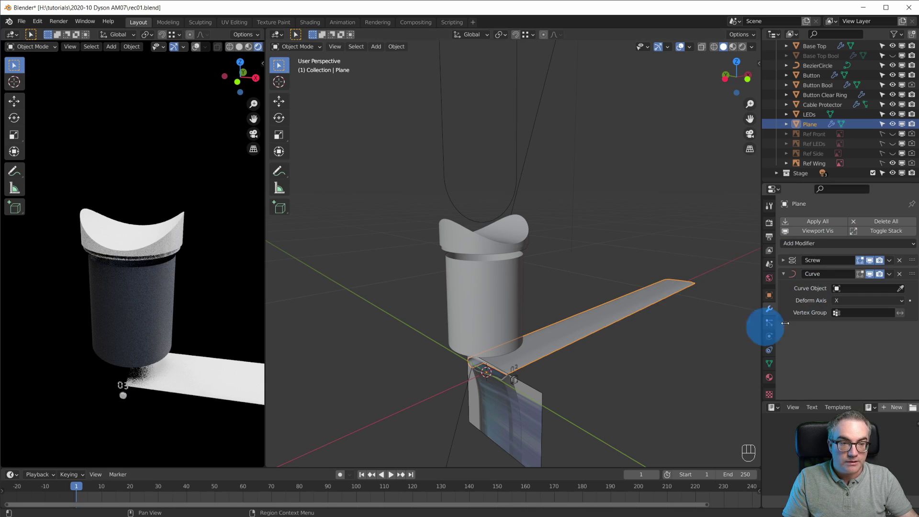
{"action": "left_click", "coordinate": [901, 289]}
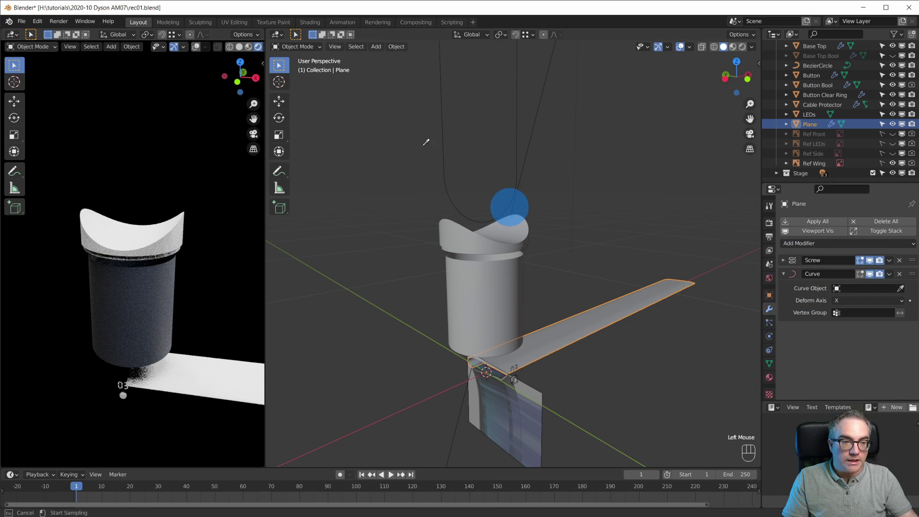
{"action": "left_click", "coordinate": [521, 120]}
{"action": "middle_click_drag", "start_coordinate": [596, 154], "coordinate": [480, 377], "text": "shift"}
{"action": "mouse_move", "coordinate": [553, 398]}
{"action": "middle_mouse_down"}
{"action": "mouse_move", "coordinate": [540, 311]}
{"action": "mouse_move", "coordinate": [503, 338]}
{"action": "mouse_move", "coordinate": [558, 413]}
{"action": "middle_mouse_up"}
{"action": "scroll", "coordinate": [577, 321], "scroll_direction": "down", "scroll_amount": 2}
{"action": "middle_click_drag", "start_coordinate": [577, 321], "coordinate": [555, 369], "text": "shift"}
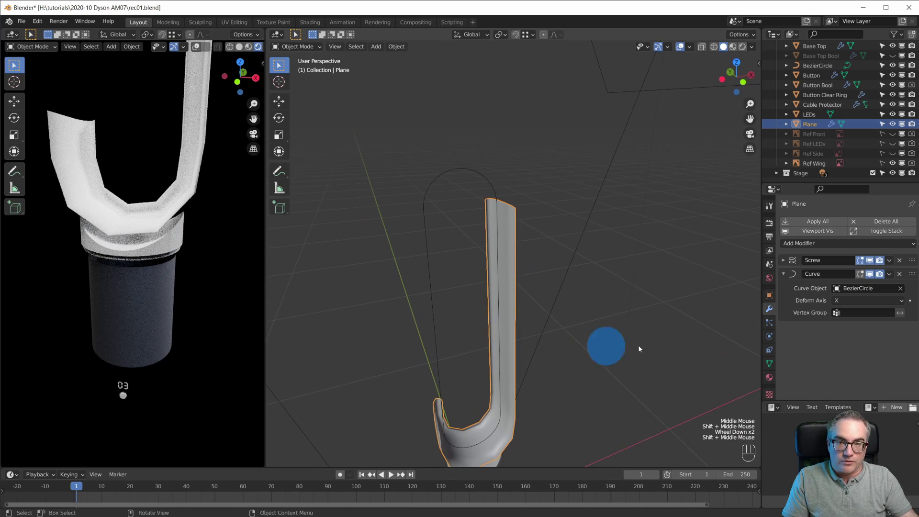
Step: Increase the Screw modifier's screw distance to 2.11 m so the strip runs nearly all the way around the path
{"action": "left_click", "coordinate": [784, 261]}
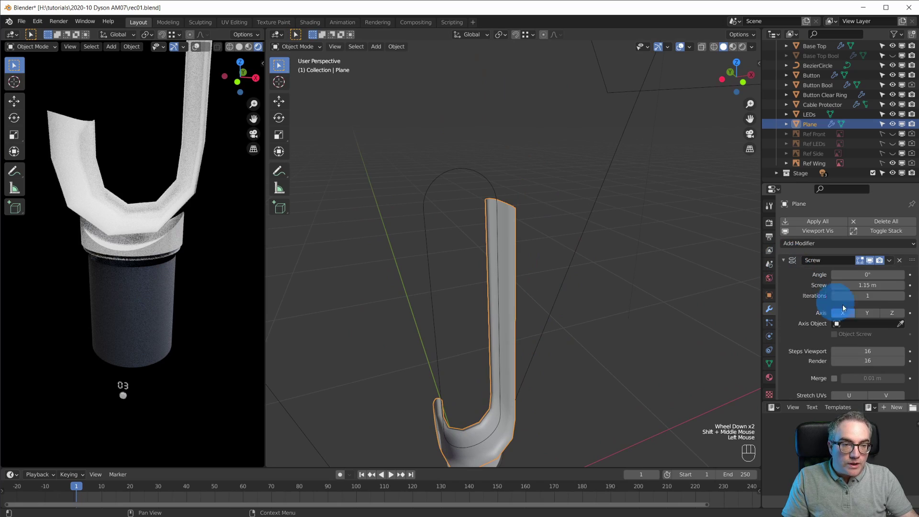
{"action": "mouse_move", "coordinate": [870, 287]}
{"action": "left_mouse_down", "text": "shift"}
{"action": "mouse_move", "coordinate": [913, 286]}
{"action": "mouse_move", "coordinate": [862, 285]}
{"action": "left_mouse_up", "text": "shift"}
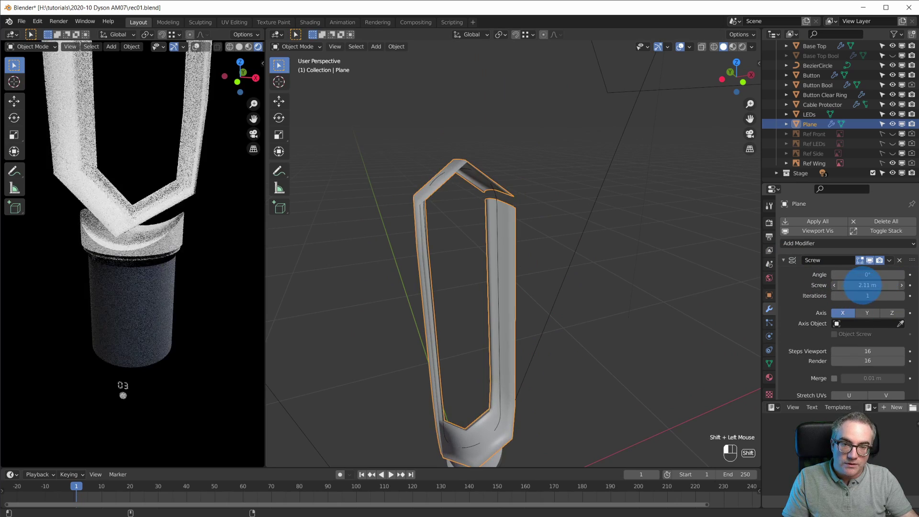
{"action": "middle_click_drag", "start_coordinate": [546, 320], "coordinate": [479, 132]}
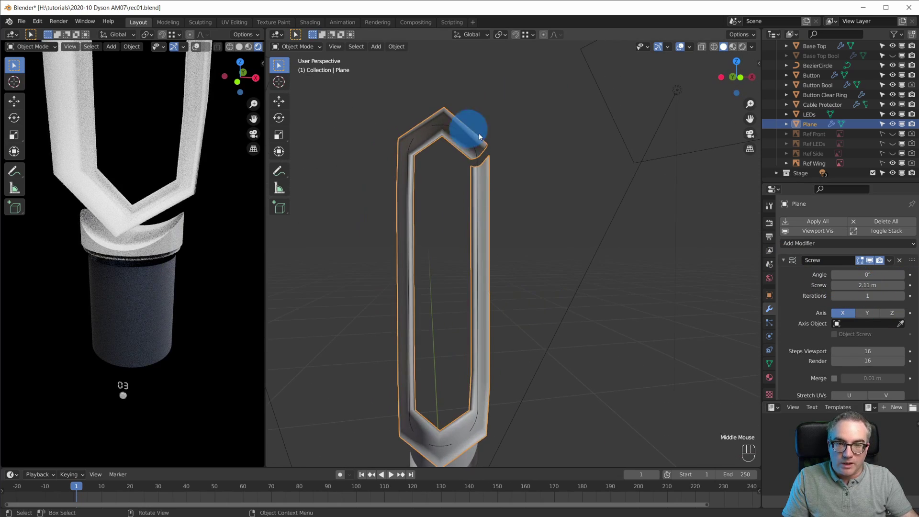
Step: Set the Screw modifier's viewport and render steps to 128
{"action": "scroll", "coordinate": [852, 345], "scroll_direction": "down", "scroll_amount": 4}
{"action": "scroll", "coordinate": [851, 339], "scroll_direction": "down", "scroll_amount": 2}
{"action": "scroll", "coordinate": [853, 316], "scroll_direction": "up", "scroll_amount": 4}
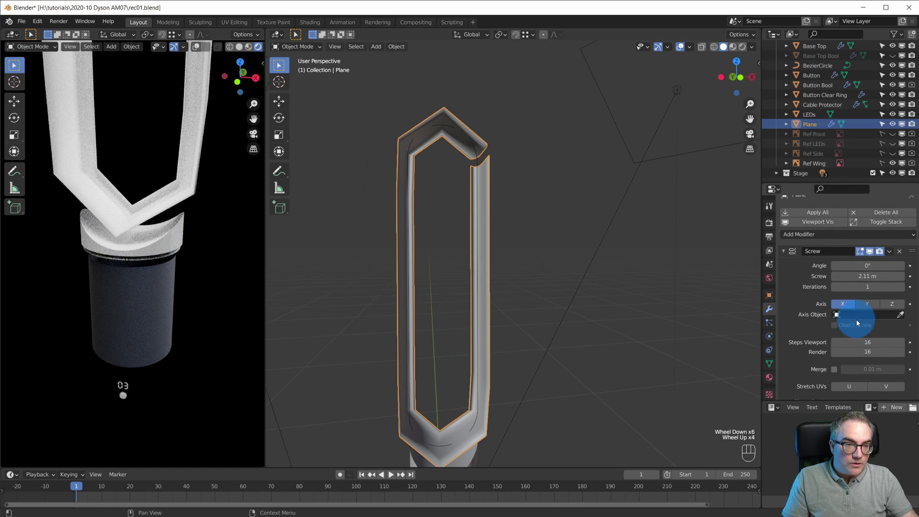
{"action": "scroll", "coordinate": [856, 306], "scroll_direction": "down", "scroll_amount": 2}
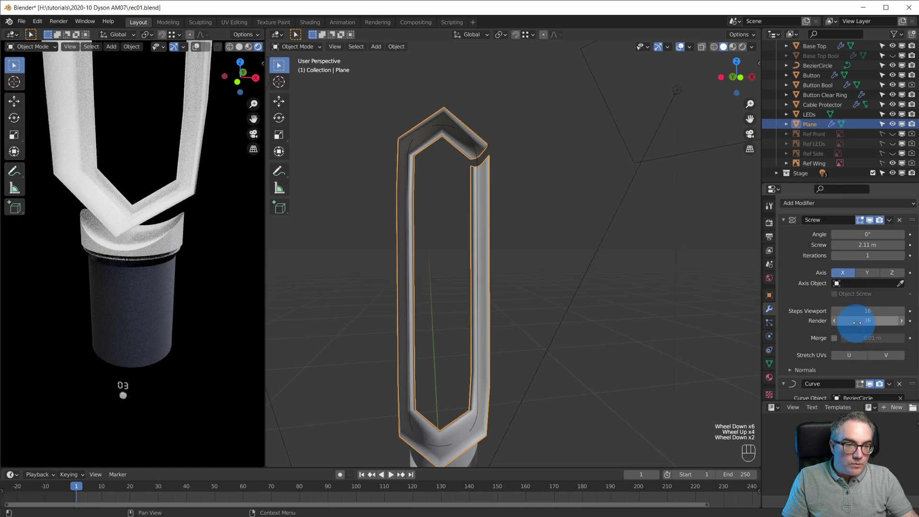
{"action": "left_click_drag", "start_coordinate": [869, 312], "coordinate": [870, 321]}
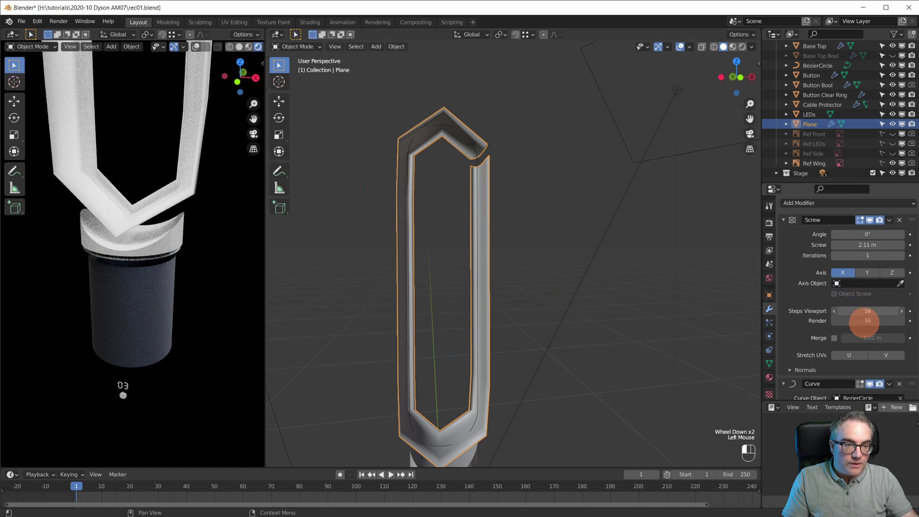
{"action": "left_click", "coordinate": [902, 366]}
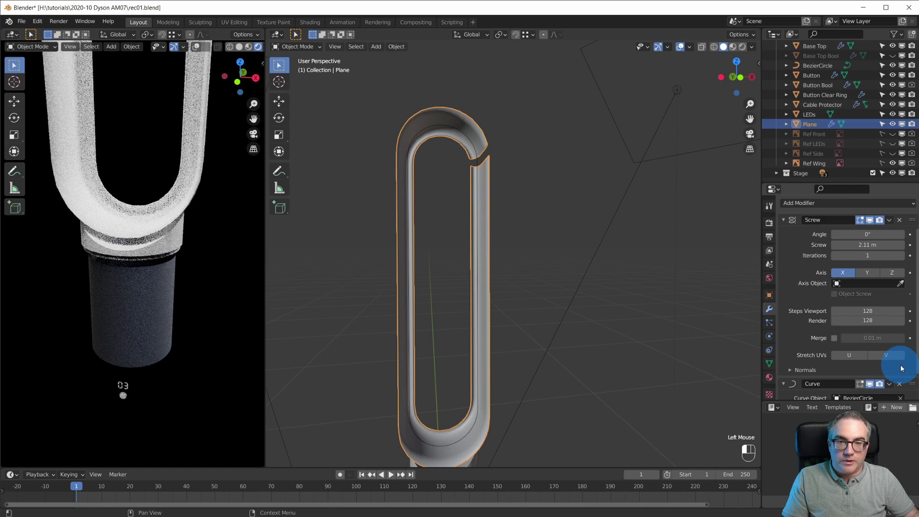
Step: Check the smoothness of the ring's curved end up close and set the Screw modifier's viewport and render steps to 256
{"action": "middle_click_drag", "start_coordinate": [502, 131], "coordinate": [594, 252]}
{"action": "scroll", "coordinate": [574, 244], "scroll_direction": "up", "scroll_amount": 3}
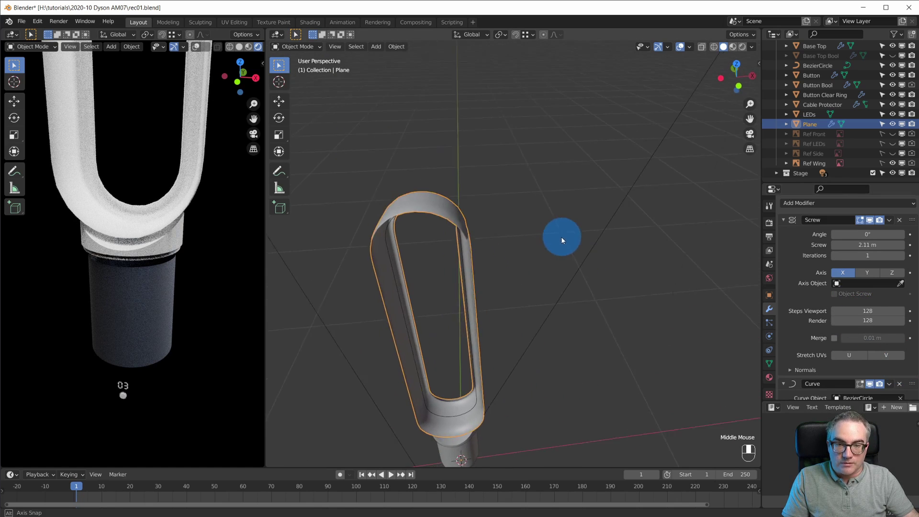
{"action": "middle_click_drag", "start_coordinate": [536, 203], "coordinate": [551, 203], "text": "shift"}
{"action": "middle_click_drag", "start_coordinate": [551, 203], "coordinate": [594, 291]}
{"action": "scroll", "coordinate": [616, 334], "scroll_direction": "up", "scroll_amount": 1}
{"action": "middle_click_drag", "start_coordinate": [615, 356], "coordinate": [616, 346]}
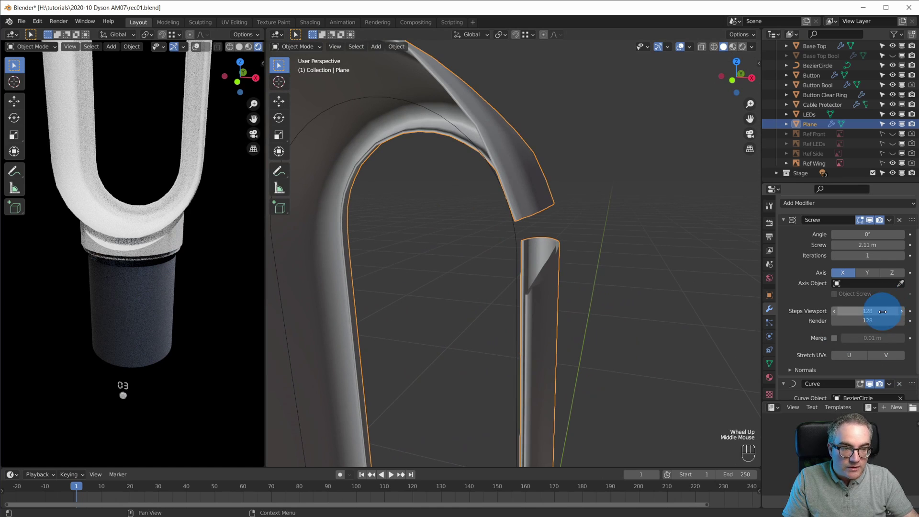
{"action": "left_click_drag", "start_coordinate": [880, 321], "coordinate": [863, 348]}
{"action": "type", "text": "256"}
{"action": "key", "text": "Return"}
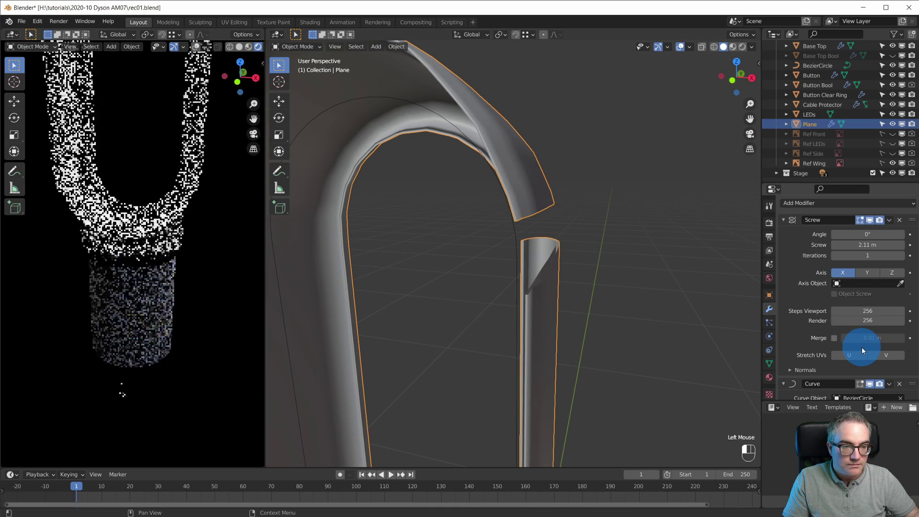
Step: Increase the Screw modifier's screw distance to 2.13 m to narrow the gap between the ring's ends
{"action": "left_click_drag", "start_coordinate": [863, 314], "coordinate": [877, 376]}
{"action": "key", "text": "Return"}
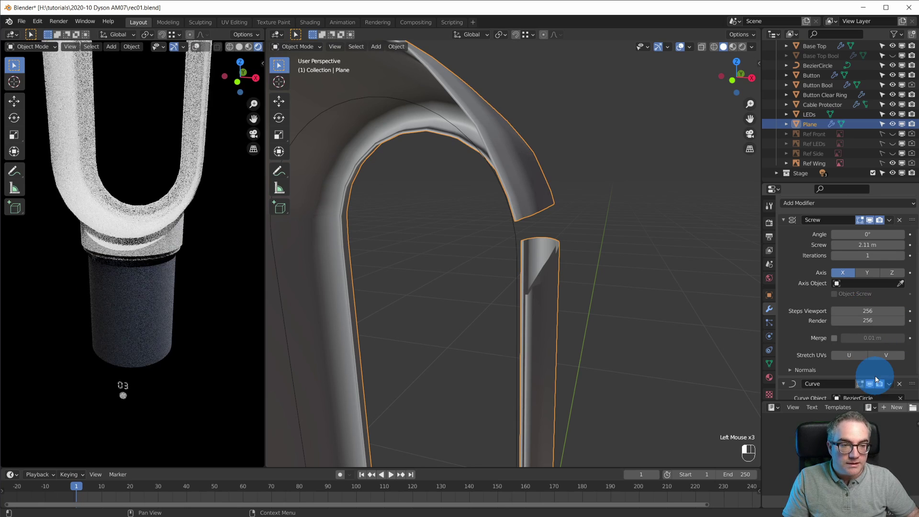
{"action": "middle_click_drag", "start_coordinate": [565, 225], "coordinate": [557, 275]}
{"action": "middle_click_drag", "start_coordinate": [548, 370], "coordinate": [573, 274], "text": "shift"}
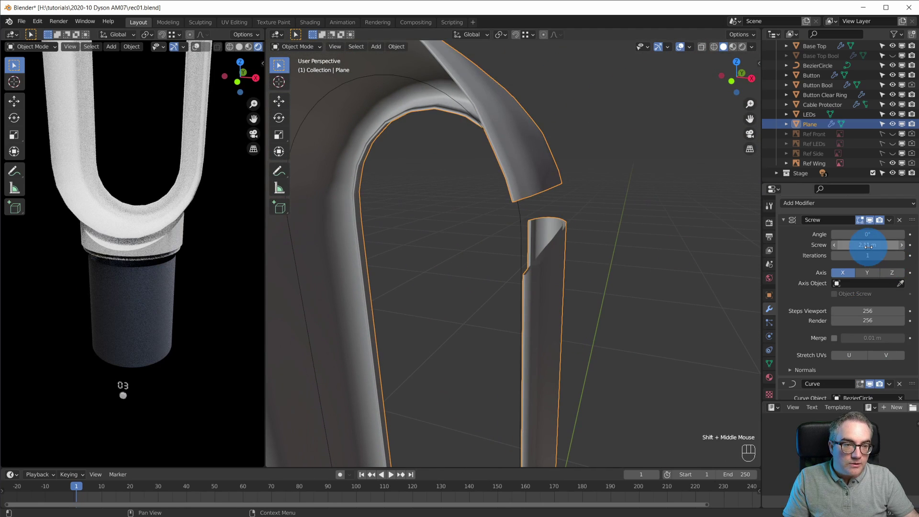
{"action": "left_click_drag", "start_coordinate": [869, 246], "coordinate": [870, 246], "text": "shift"}
{"action": "scroll", "coordinate": [595, 309], "scroll_direction": "up", "scroll_amount": 2}
{"action": "scroll", "coordinate": [595, 309], "scroll_direction": "down", "scroll_amount": 2}
{"action": "middle_click_drag", "start_coordinate": [596, 299], "coordinate": [567, 300]}
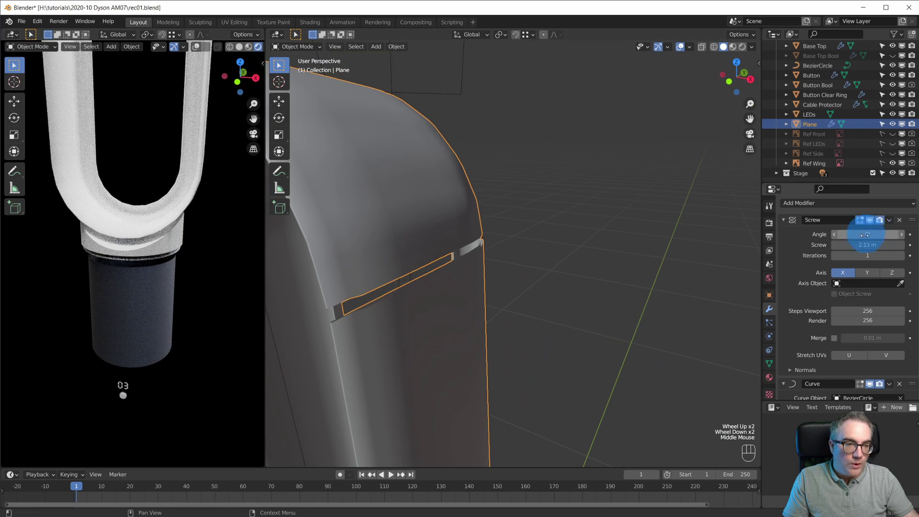
{"action": "scroll", "coordinate": [459, 304], "scroll_direction": "down", "scroll_amount": 5}
{"action": "middle_click_drag", "start_coordinate": [462, 311], "coordinate": [511, 174], "text": "shift"}
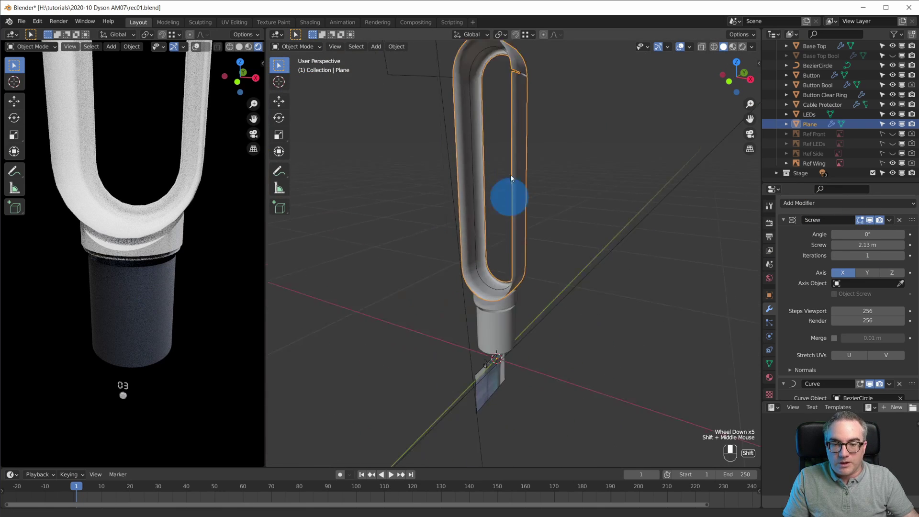
Step: Fine-tune the Screw modifier's screw distance in small increments through 2.131 m and 2.135 m until the ring's two ends meet
{"action": "scroll", "coordinate": [510, 168], "scroll_direction": "up", "scroll_amount": 3}
{"action": "scroll", "coordinate": [537, 240], "scroll_direction": "up", "scroll_amount": 3}
{"action": "middle_click_drag", "start_coordinate": [540, 335], "coordinate": [622, 421], "text": "shift"}
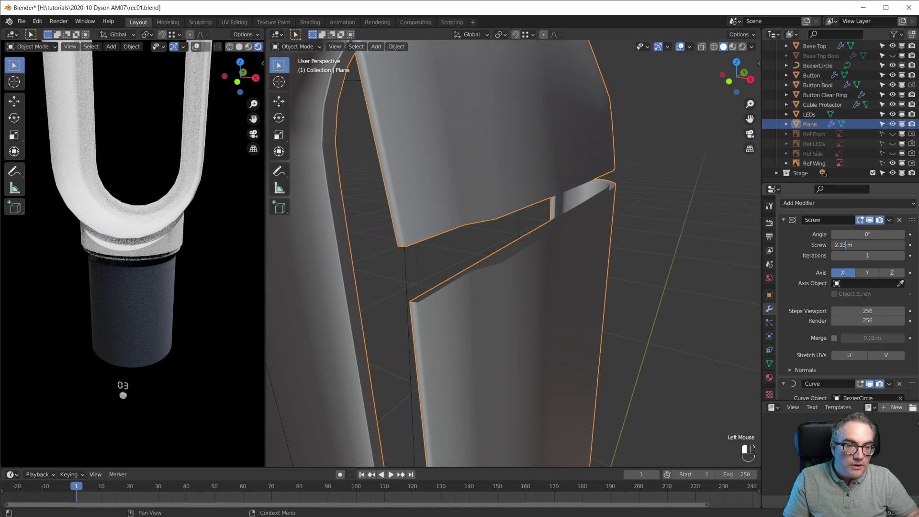
{"action": "key", "text": "Return"}
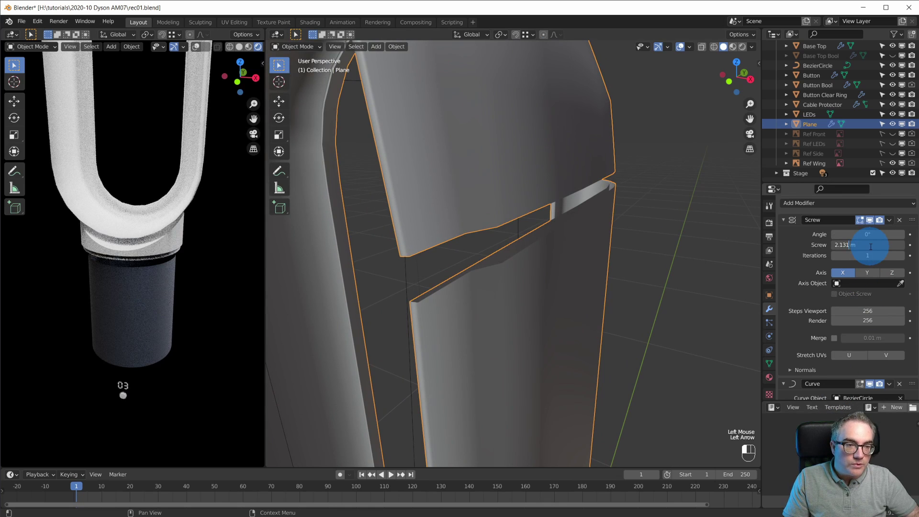
{"action": "key", "text": "BackSpace"}
{"action": "key", "text": "Return"}
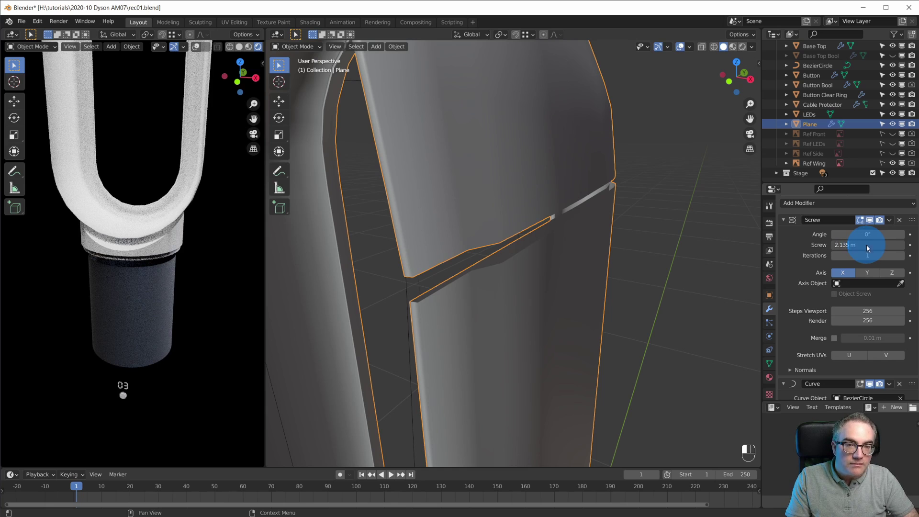
{"action": "left_click_drag", "start_coordinate": [868, 248], "coordinate": [867, 245]}
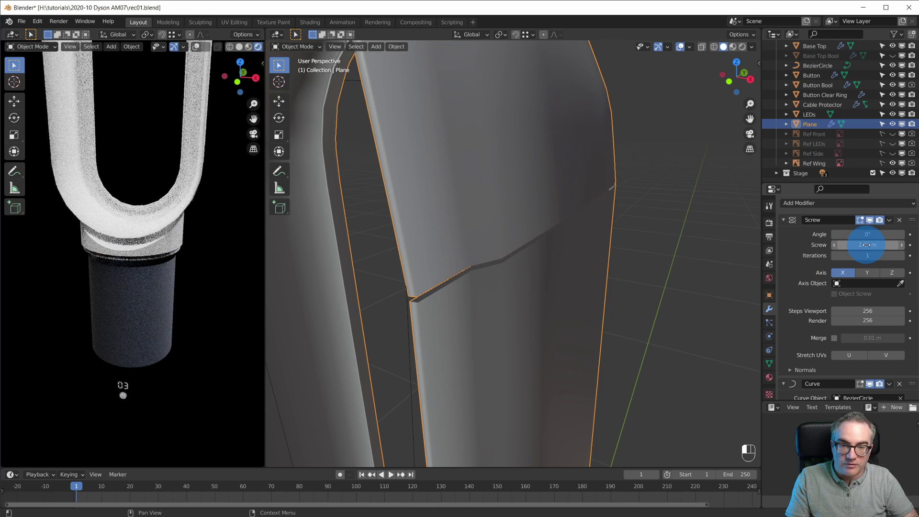
Step: Collapse the Screw and Curve modifiers and add a Weld modifier to merge the seam between the ring's ends
{"action": "left_click", "coordinate": [783, 220]}
{"action": "left_click", "coordinate": [788, 278]}
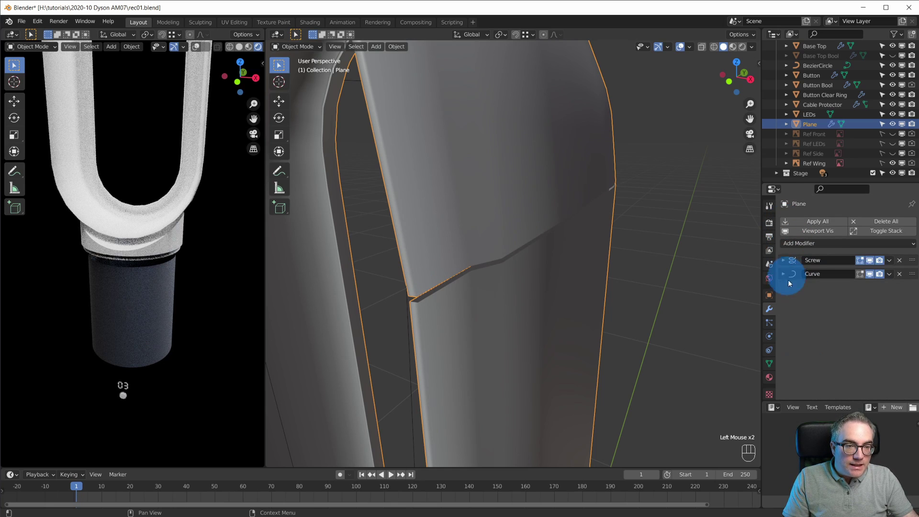
{"action": "left_click", "coordinate": [462, 291]}
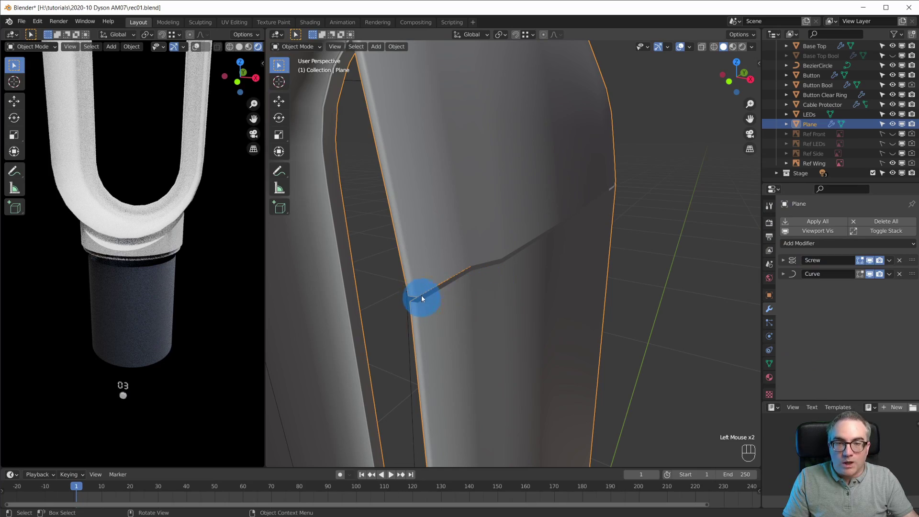
{"action": "scroll", "coordinate": [229, 208], "scroll_direction": "down", "scroll_amount": 2}
{"action": "middle_click_drag", "start_coordinate": [229, 208], "coordinate": [205, 245], "text": "shift"}
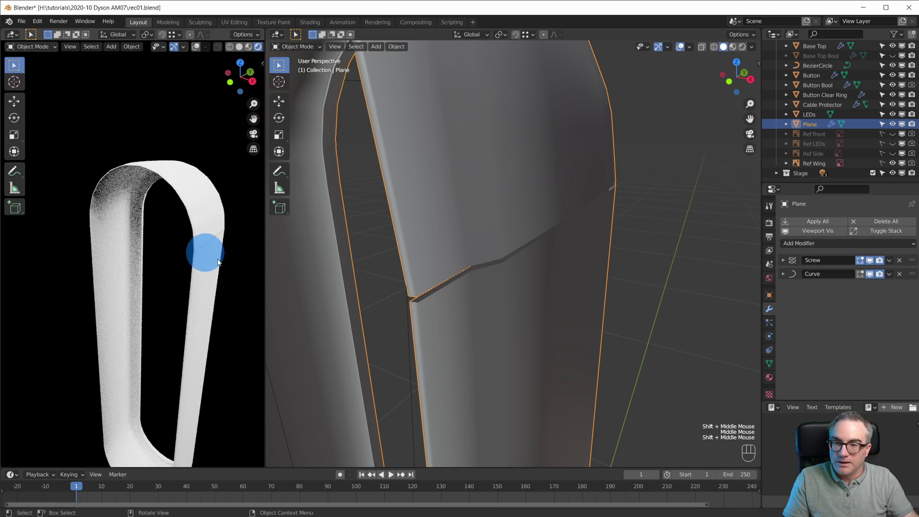
{"action": "left_click", "coordinate": [818, 244]}
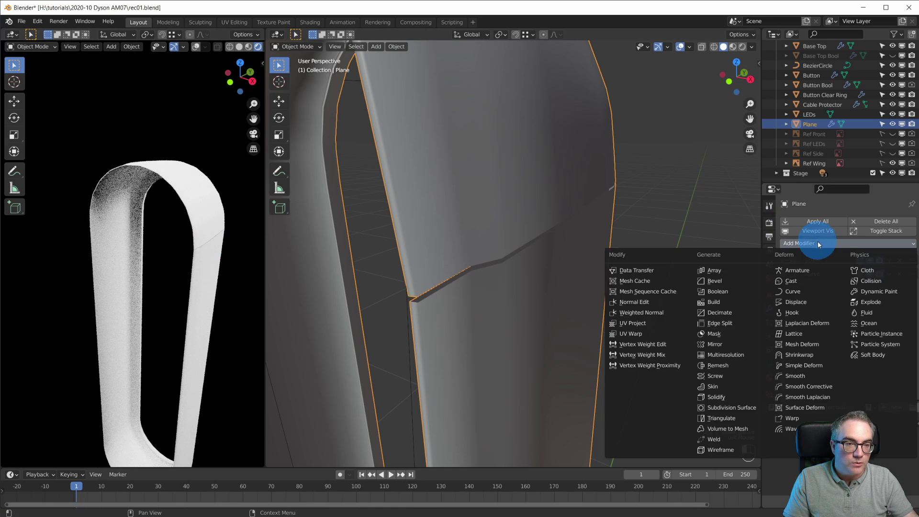
{"action": "left_click", "coordinate": [740, 441]}
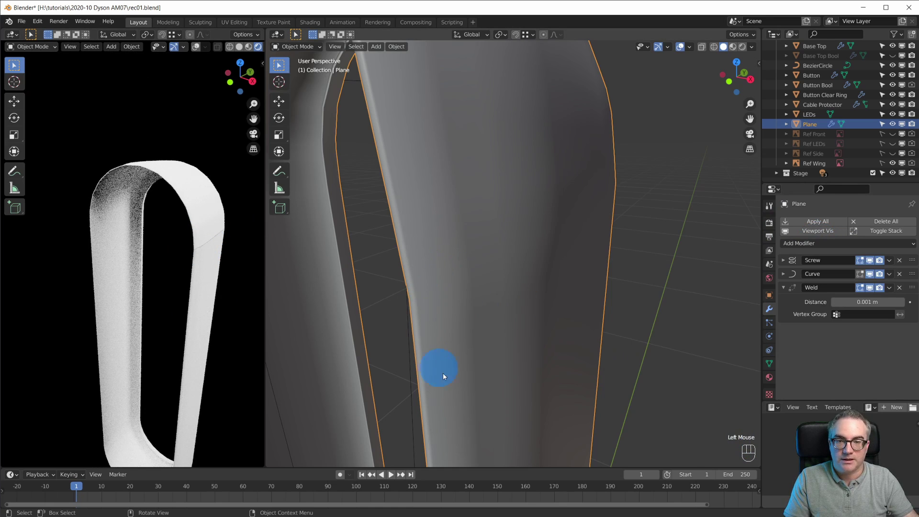
{"action": "scroll", "coordinate": [446, 375], "scroll_direction": "down", "scroll_amount": 3}
{"action": "scroll", "coordinate": [445, 375], "scroll_direction": "up", "scroll_amount": 2}
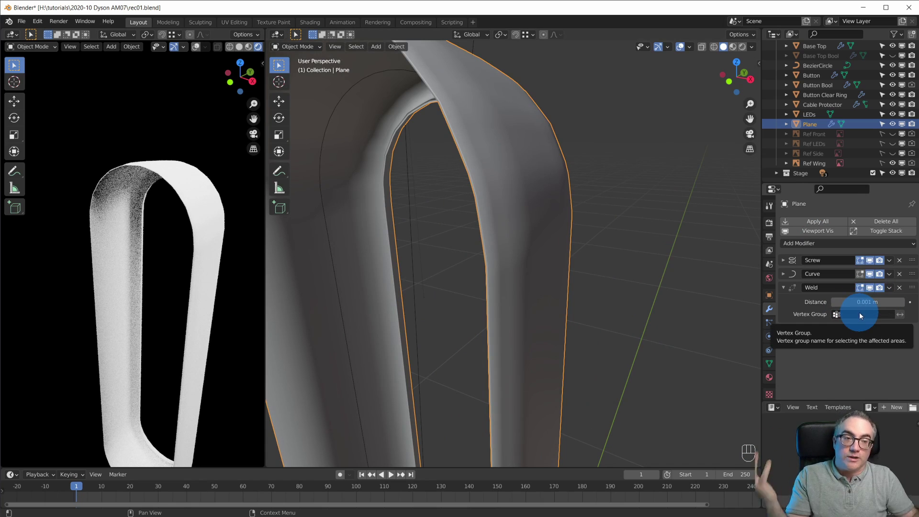
{"action": "left_click", "coordinate": [783, 287]}
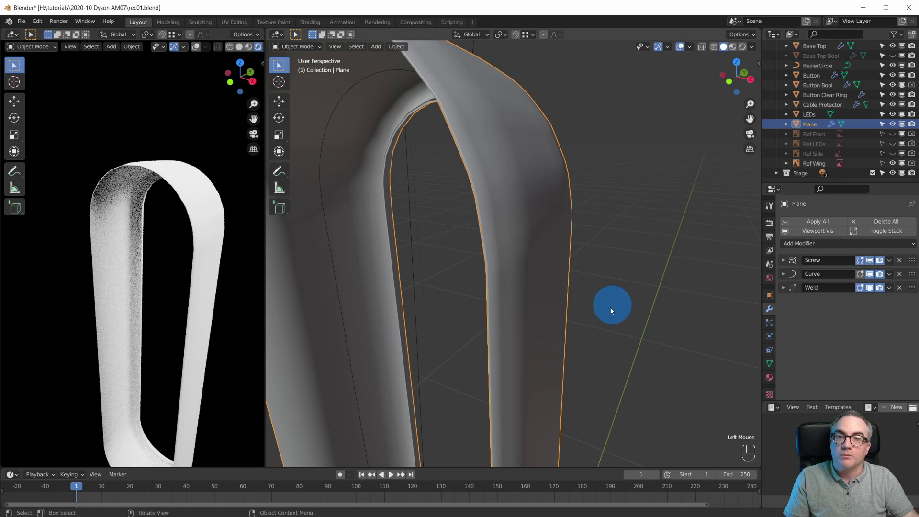
Step: Enable Calculate Order in the Screw modifier's normals settings
{"action": "scroll", "coordinate": [580, 317], "scroll_direction": "down", "scroll_amount": 5}
{"action": "middle_click_drag", "start_coordinate": [580, 318], "coordinate": [611, 340], "text": "shift"}
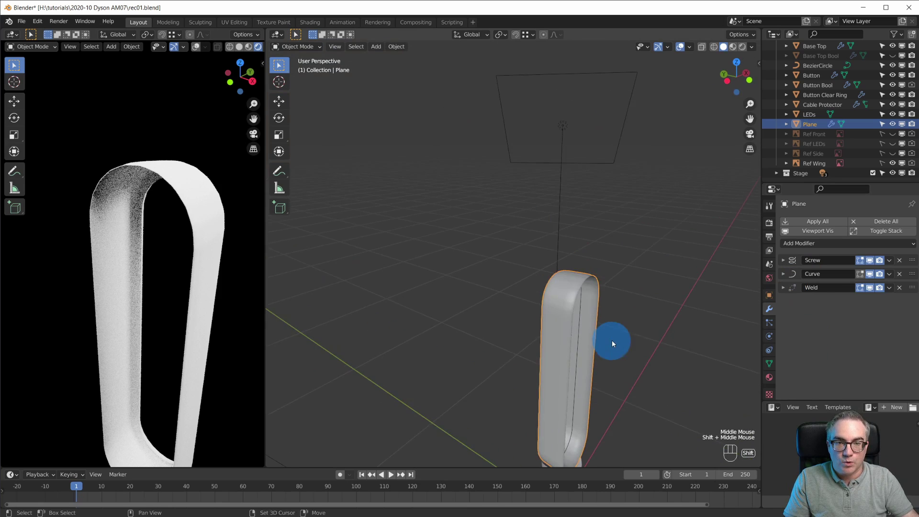
{"action": "scroll", "coordinate": [612, 340], "scroll_direction": "down", "scroll_amount": 1, "text": "shift"}
{"action": "scroll", "coordinate": [613, 335], "scroll_direction": "up", "scroll_amount": 3}
{"action": "left_click", "coordinate": [783, 260]}
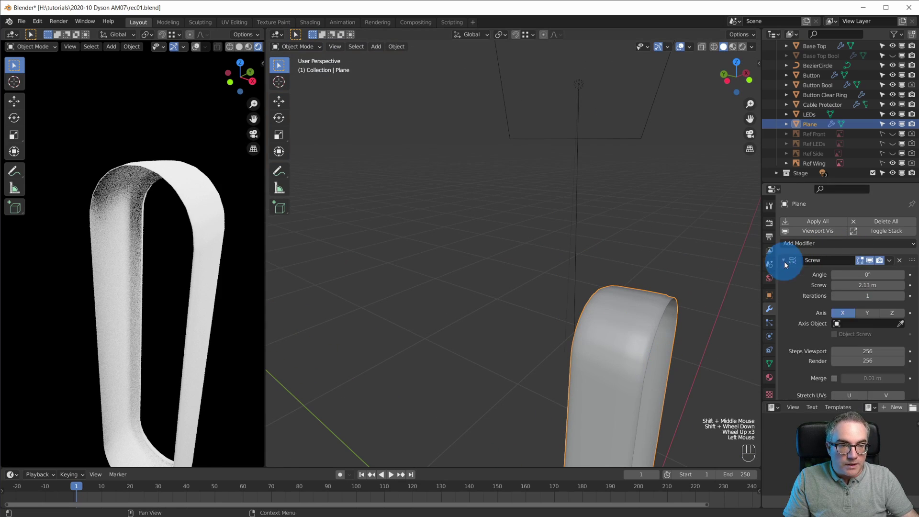
{"action": "scroll", "coordinate": [908, 336], "scroll_direction": "down", "scroll_amount": 2}
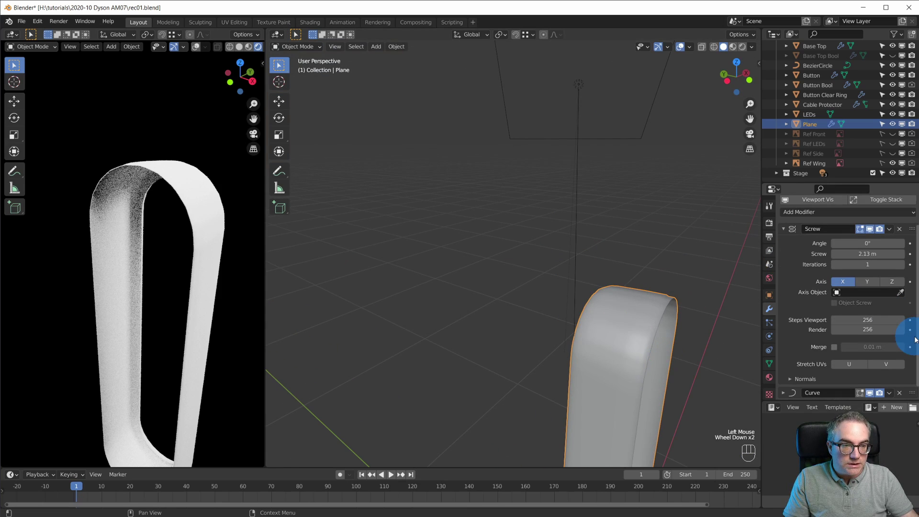
{"action": "scroll", "coordinate": [887, 341], "scroll_direction": "down", "scroll_amount": 4}
{"action": "left_click", "coordinate": [791, 368]}
{"action": "scroll", "coordinate": [791, 368], "scroll_direction": "down", "scroll_amount": 4}
{"action": "left_click", "coordinate": [835, 354]}
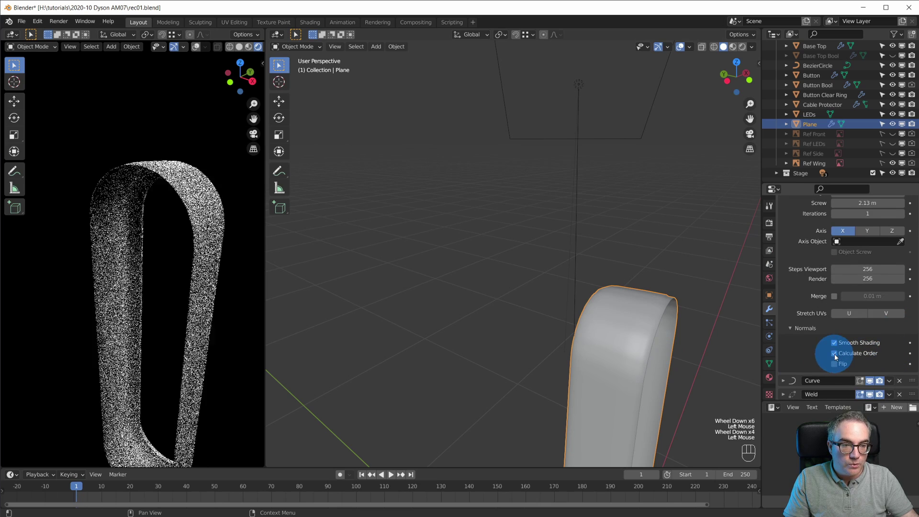
{"action": "left_click", "coordinate": [792, 328]}
Step: Show the wing profile over its reference image in the left orthographic view and enter Edit Mode
{"action": "middle_click_drag", "start_coordinate": [731, 353], "coordinate": [463, 258], "text": "shift"}
{"action": "scroll", "coordinate": [636, 316], "scroll_direction": "up", "scroll_amount": 2}
{"action": "mouse_move", "coordinate": [585, 284]}
{"action": "middle_mouse_down"}
{"action": "mouse_move", "coordinate": [589, 259]}
{"action": "mouse_move", "coordinate": [601, 266]}
{"action": "mouse_move", "coordinate": [594, 284]}
{"action": "middle_mouse_up"}
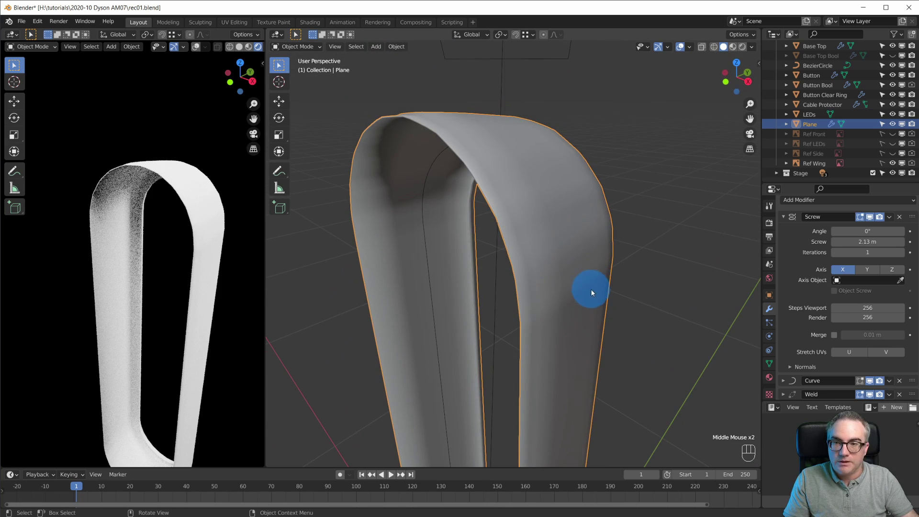
{"action": "key", "text": "KP_1"}
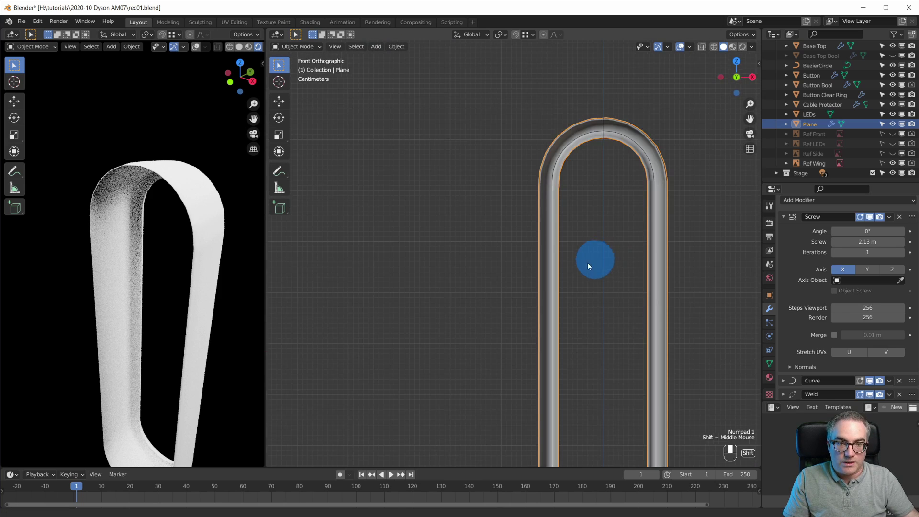
{"action": "middle_click_drag", "start_coordinate": [588, 263], "coordinate": [520, 110], "text": "shift"}
{"action": "key", "text": "ctrl+KP_3"}
{"action": "middle_click_drag", "start_coordinate": [607, 343], "coordinate": [579, 317], "text": "shift"}
{"action": "scroll", "coordinate": [580, 317], "scroll_direction": "up", "scroll_amount": 6}
{"action": "key", "text": "Tab"}
{"action": "middle_click_drag", "start_coordinate": [659, 304], "coordinate": [497, 335], "text": "shift"}
{"action": "scroll", "coordinate": [595, 335], "scroll_direction": "up", "scroll_amount": 6}
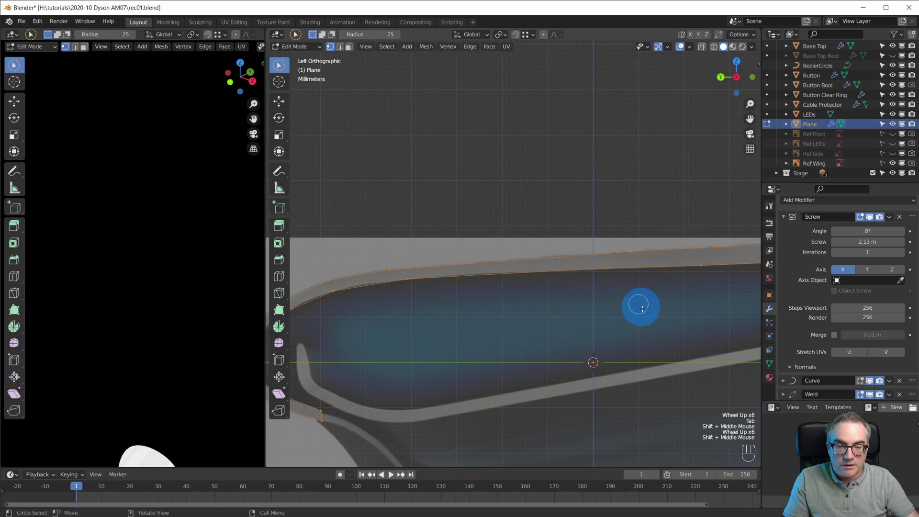
{"action": "scroll", "coordinate": [641, 309], "scroll_direction": "down", "scroll_amount": 3}
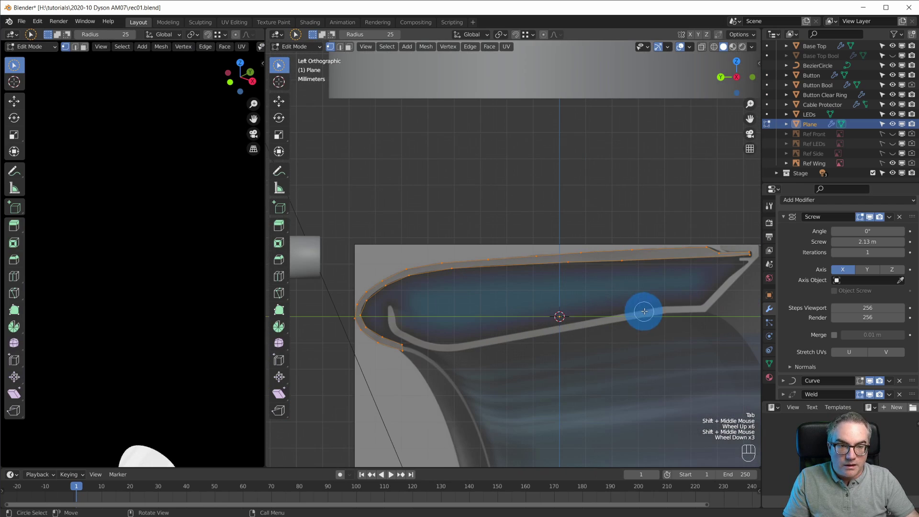
Step: Subdivide the segments along the profile's long outer edge and return to Object Mode
{"action": "left_click", "coordinate": [632, 249]}
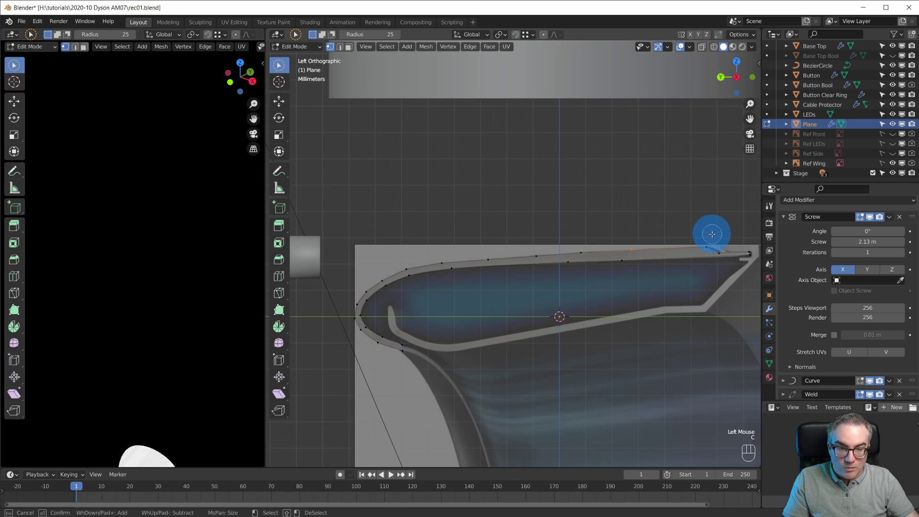
{"action": "left_click_drag", "start_coordinate": [501, 249], "coordinate": [461, 251]}
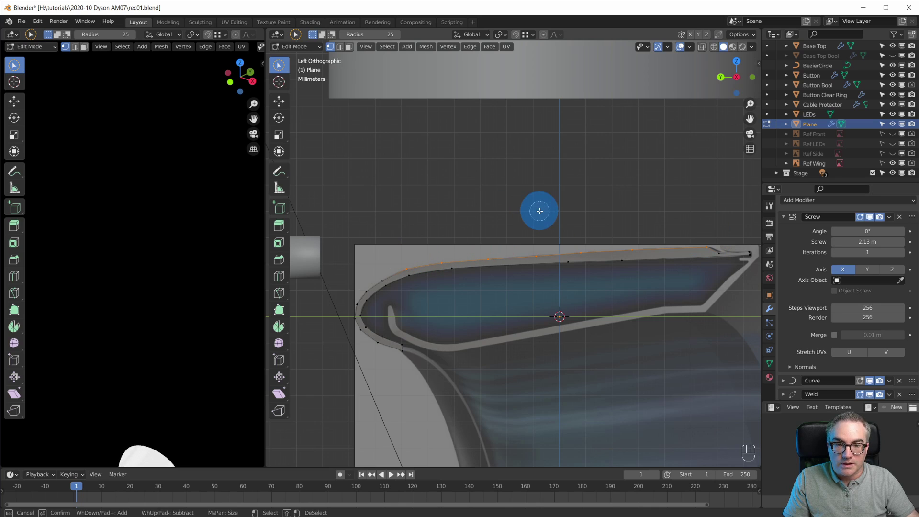
{"action": "right_click", "coordinate": [550, 255]}
{"action": "left_click", "coordinate": [551, 255]}
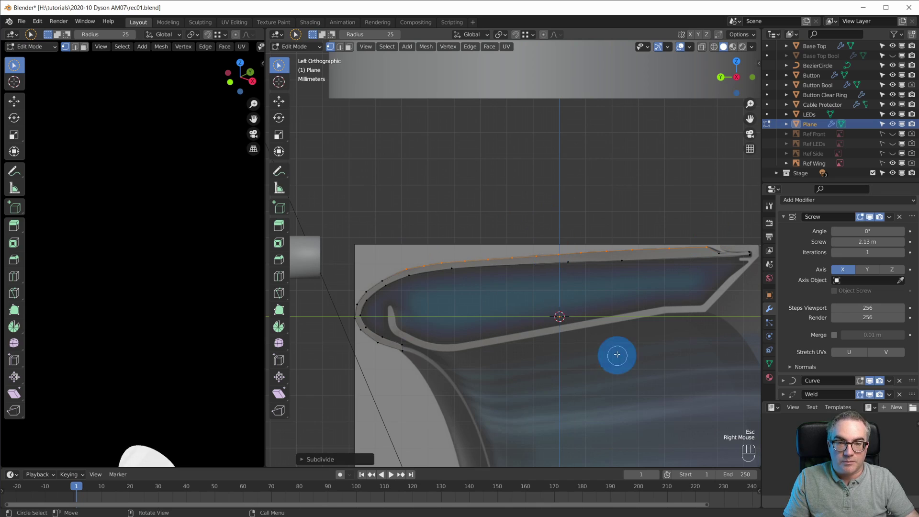
{"action": "scroll", "coordinate": [644, 302], "scroll_direction": "up", "scroll_amount": 1}
{"action": "middle_click_drag", "start_coordinate": [647, 307], "coordinate": [601, 372], "text": "shift"}
{"action": "scroll", "coordinate": [687, 352], "scroll_direction": "down", "scroll_amount": 2}
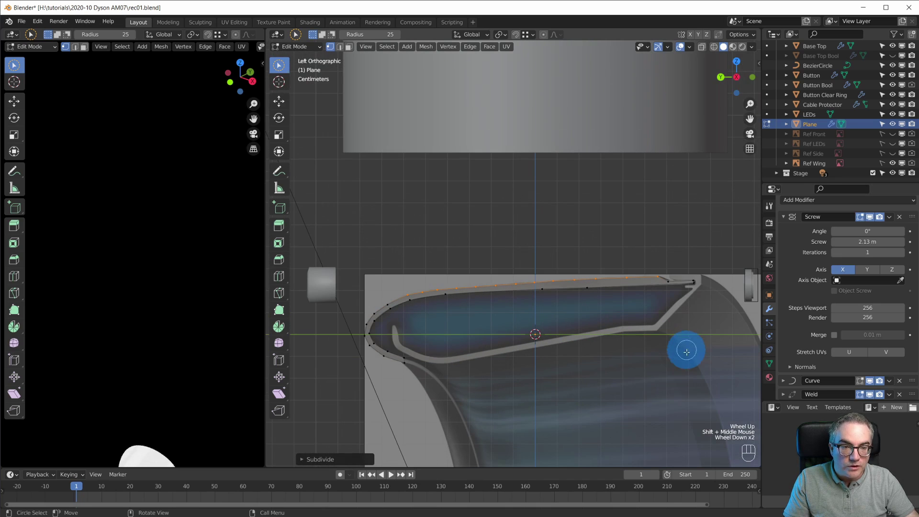
{"action": "key", "text": "Tab"}
Step: Enable Auto Smooth in the ring mesh's normals settings and check the shading around its curved end
{"action": "scroll", "coordinate": [650, 335], "scroll_direction": "down", "scroll_amount": 7}
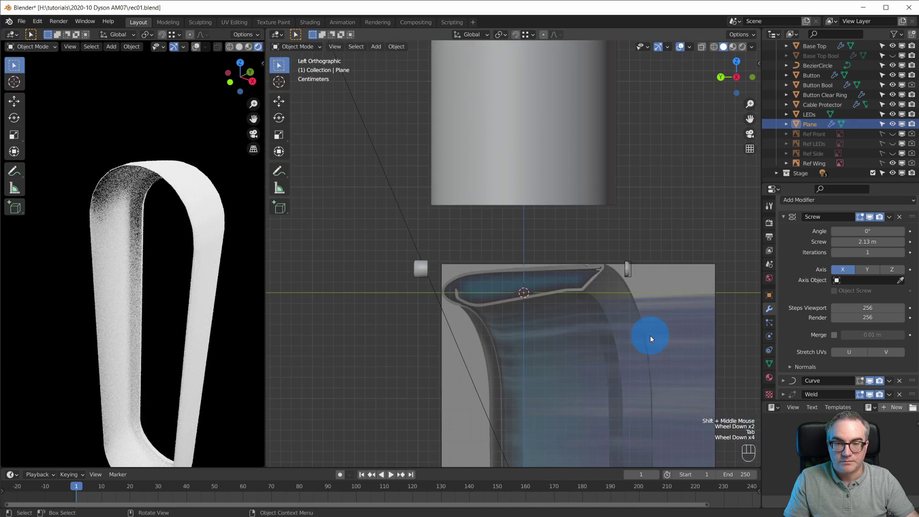
{"action": "middle_click_drag", "start_coordinate": [604, 240], "coordinate": [467, 286], "text": "shift"}
{"action": "scroll", "coordinate": [573, 209], "scroll_direction": "down", "scroll_amount": 4}
{"action": "middle_click_drag", "start_coordinate": [572, 208], "coordinate": [613, 351], "text": "shift"}
{"action": "middle_click_drag", "start_coordinate": [613, 352], "coordinate": [613, 323]}
{"action": "scroll", "coordinate": [609, 373], "scroll_direction": "up", "scroll_amount": 2}
{"action": "middle_click_drag", "start_coordinate": [613, 323], "coordinate": [628, 328]}
{"action": "scroll", "coordinate": [627, 328], "scroll_direction": "down", "scroll_amount": 1}
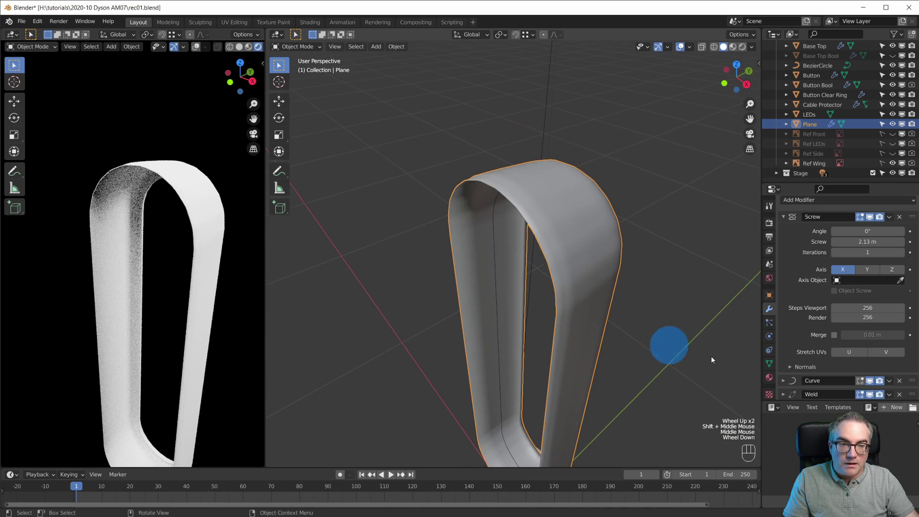
{"action": "left_click", "coordinate": [769, 364]}
{"action": "left_click", "coordinate": [834, 359]}
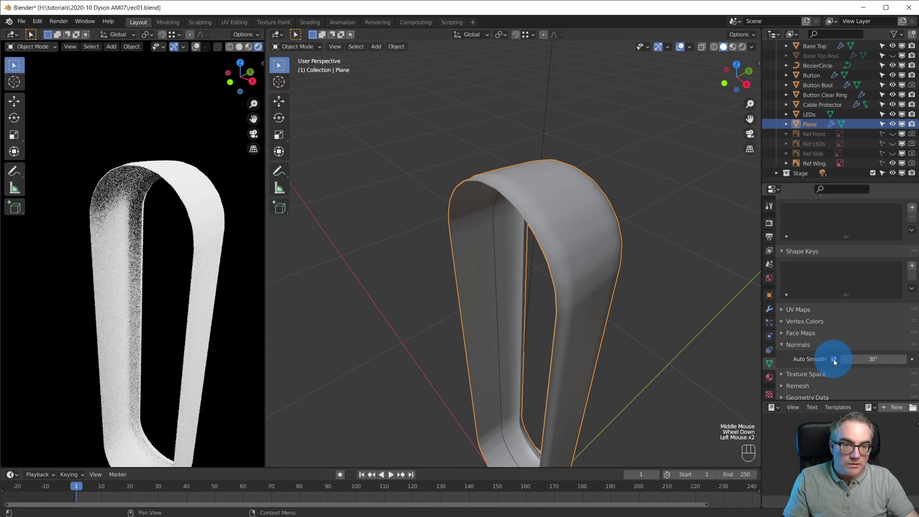
{"action": "middle_click_drag", "start_coordinate": [622, 315], "coordinate": [602, 302]}
{"action": "scroll", "coordinate": [584, 307], "scroll_direction": "up", "scroll_amount": 1}
{"action": "middle_click_drag", "start_coordinate": [599, 255], "coordinate": [480, 203]}
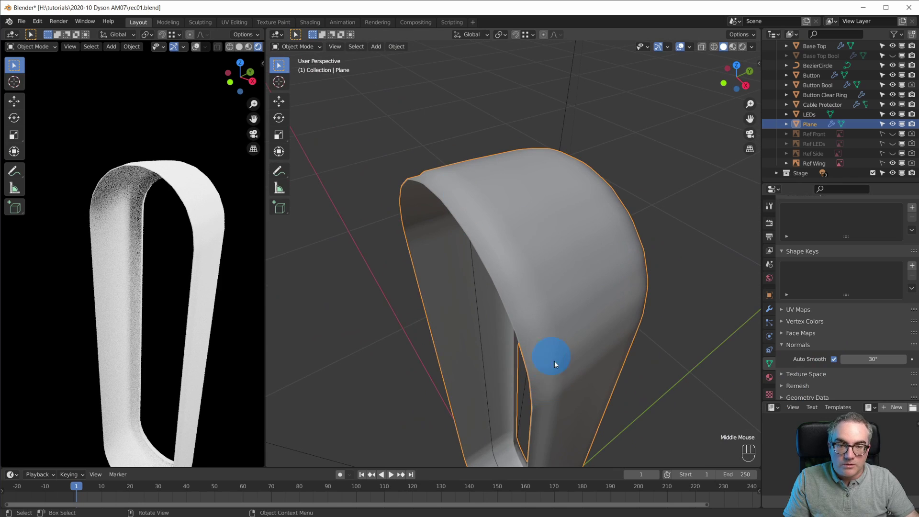
{"action": "middle_click_drag", "start_coordinate": [555, 361], "coordinate": [609, 372]}
Step: Return to Edit Mode on the wing profile in the left orthographic view, focused on its thin tip
{"action": "scroll", "coordinate": [569, 320], "scroll_direction": "down", "scroll_amount": 6}
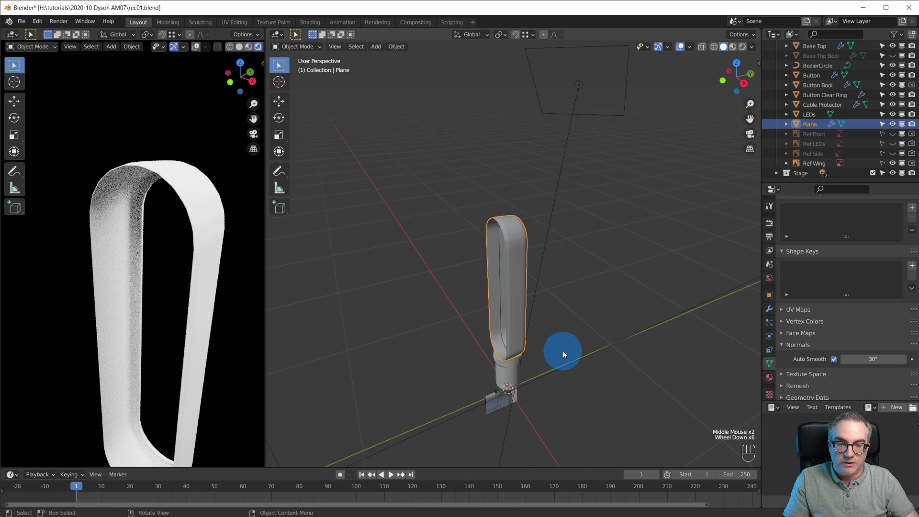
{"action": "key", "text": "ctrl+KP_3"}
{"action": "scroll", "coordinate": [563, 351], "scroll_direction": "up", "scroll_amount": 4}
{"action": "middle_click_drag", "start_coordinate": [548, 374], "coordinate": [522, 239], "text": "shift"}
{"action": "scroll", "coordinate": [548, 324], "scroll_direction": "up", "scroll_amount": 2}
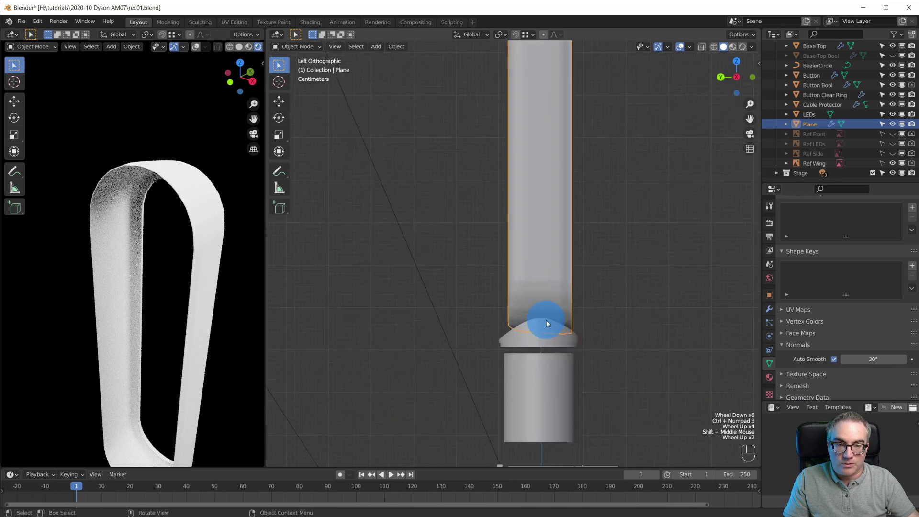
{"action": "scroll", "coordinate": [548, 323], "scroll_direction": "up", "scroll_amount": 6}
{"action": "middle_click_drag", "start_coordinate": [609, 416], "coordinate": [540, 263], "text": "shift"}
{"action": "key", "text": "Tab"}
{"action": "scroll", "coordinate": [542, 386], "scroll_direction": "up", "scroll_amount": 1}
{"action": "scroll", "coordinate": [543, 386], "scroll_direction": "up", "scroll_amount": 2}
{"action": "middle_click_drag", "start_coordinate": [531, 415], "coordinate": [472, 370], "text": "shift"}
{"action": "scroll", "coordinate": [663, 353], "scroll_direction": "up", "scroll_amount": 4}
{"action": "middle_click_drag", "start_coordinate": [665, 335], "coordinate": [538, 308], "text": "shift"}
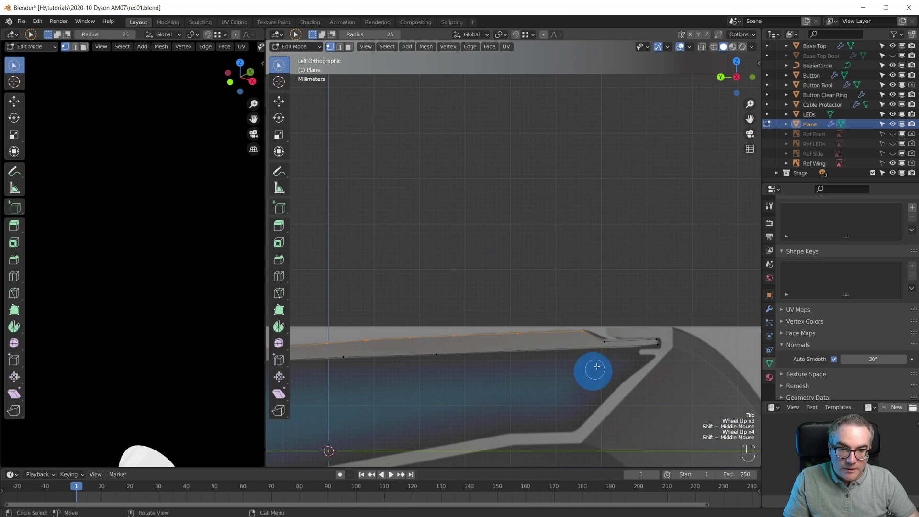
Step: Subdivide the outer edge segment before the tip's upper corner and slide the new vertex close to that corner
{"action": "right_click", "coordinate": [583, 331]}
{"action": "left_click", "coordinate": [555, 297]}
{"action": "key", "text": "g"}
{"action": "key", "text": "g"}
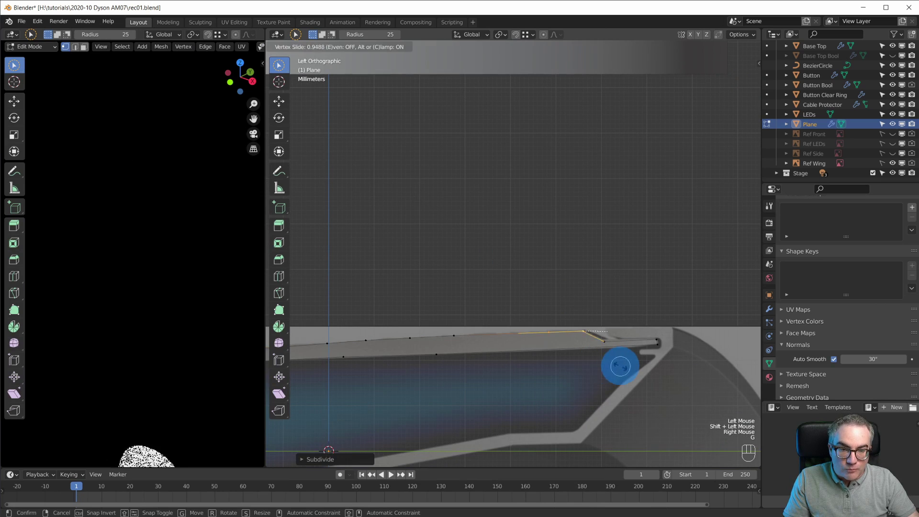
{"action": "left_click", "coordinate": [591, 383]}
{"action": "scroll", "coordinate": [562, 335], "scroll_direction": "up", "scroll_amount": 3}
{"action": "middle_click_drag", "start_coordinate": [601, 417], "coordinate": [506, 329], "text": "shift"}
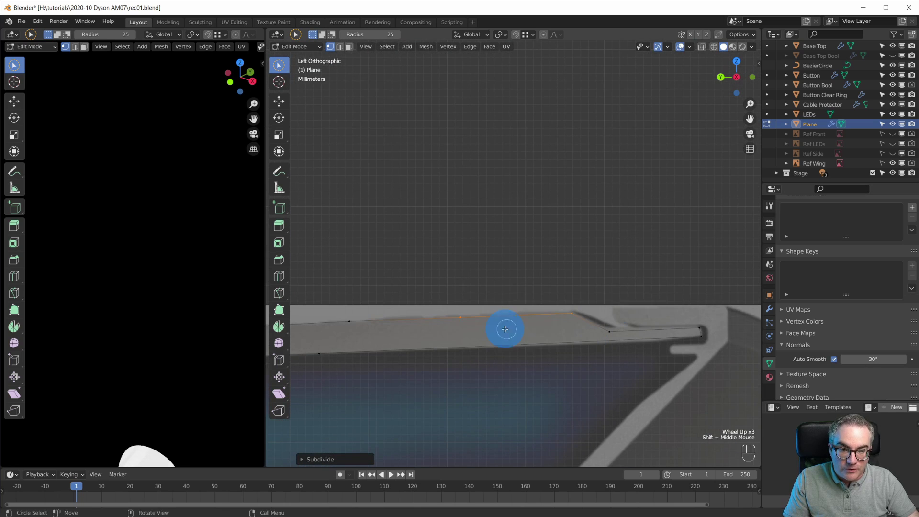
{"action": "left_click", "coordinate": [518, 317]}
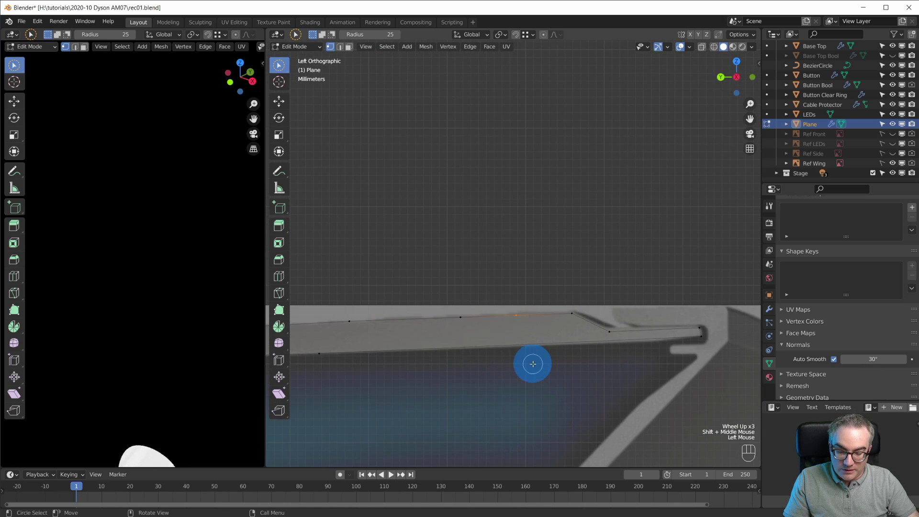
{"action": "key", "text": "g"}
{"action": "key", "text": "g"}
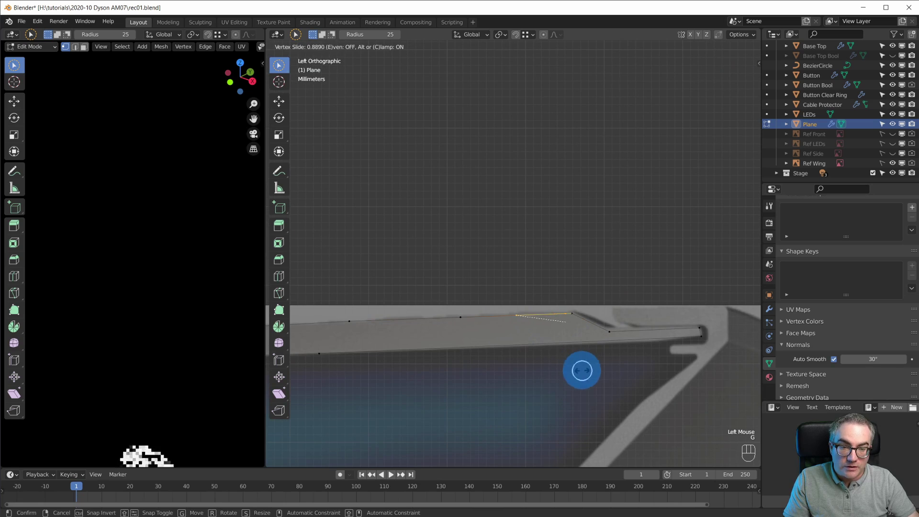
{"action": "left_click", "coordinate": [582, 371]}
Step: Subdivide the slanted edge beyond the upper corner and slide its new vertex up close to that corner
{"action": "left_click", "coordinate": [577, 318]}
{"action": "left_click", "coordinate": [614, 339], "text": "shift"}
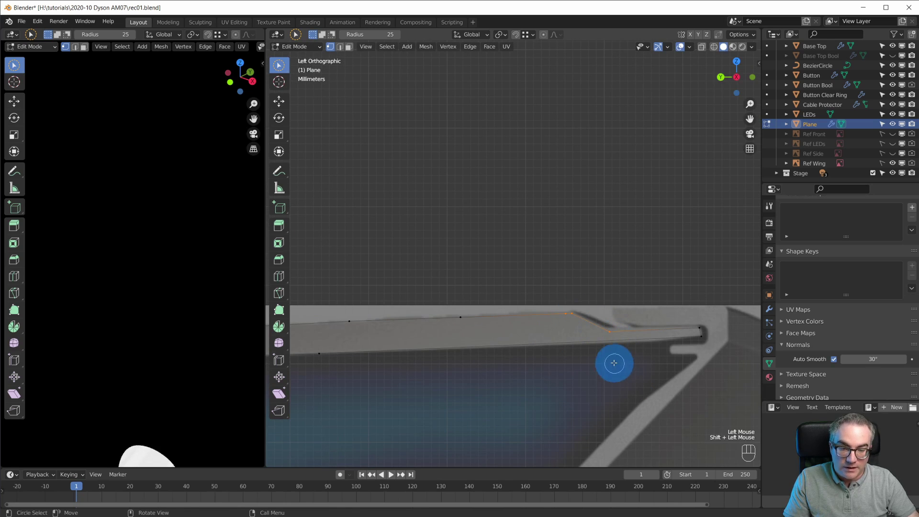
{"action": "right_click", "coordinate": [593, 325]}
{"action": "left_click", "coordinate": [575, 300]}
{"action": "left_click", "coordinate": [595, 322]}
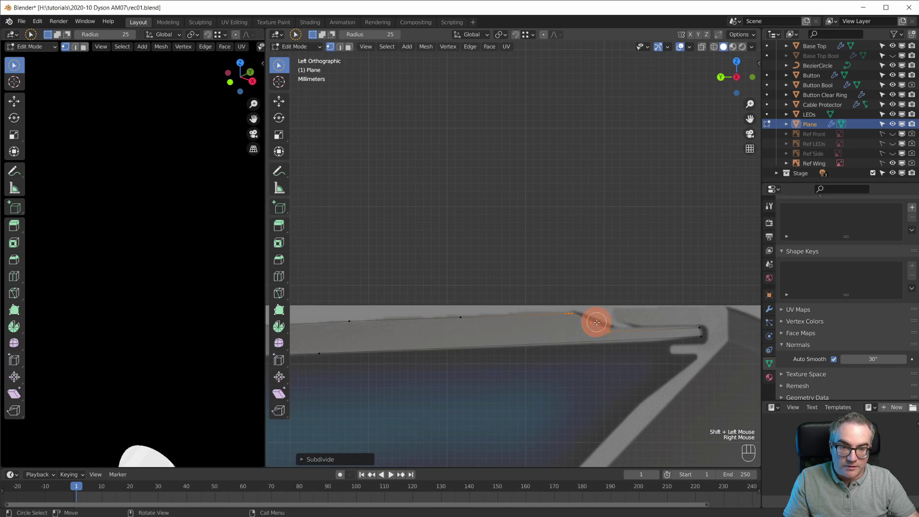
{"action": "key", "text": "g"}
{"action": "key", "text": "g"}
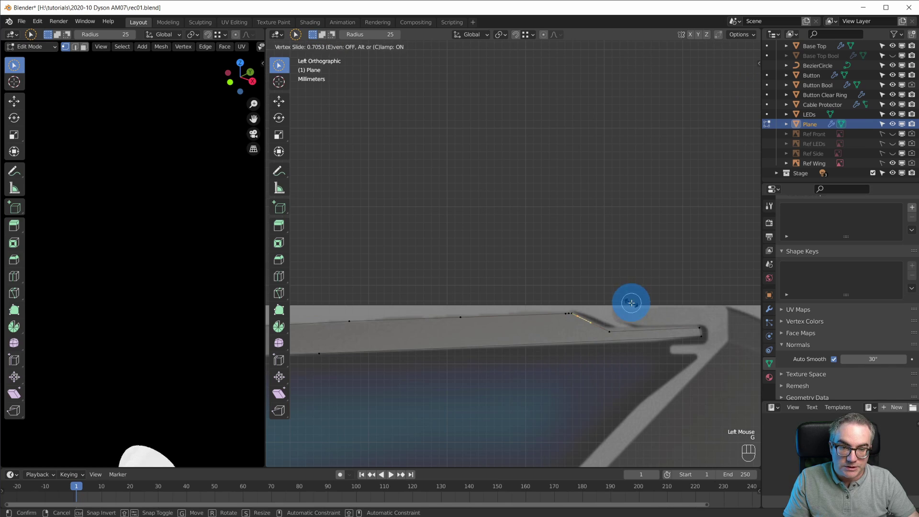
{"action": "left_click", "coordinate": [589, 307]}
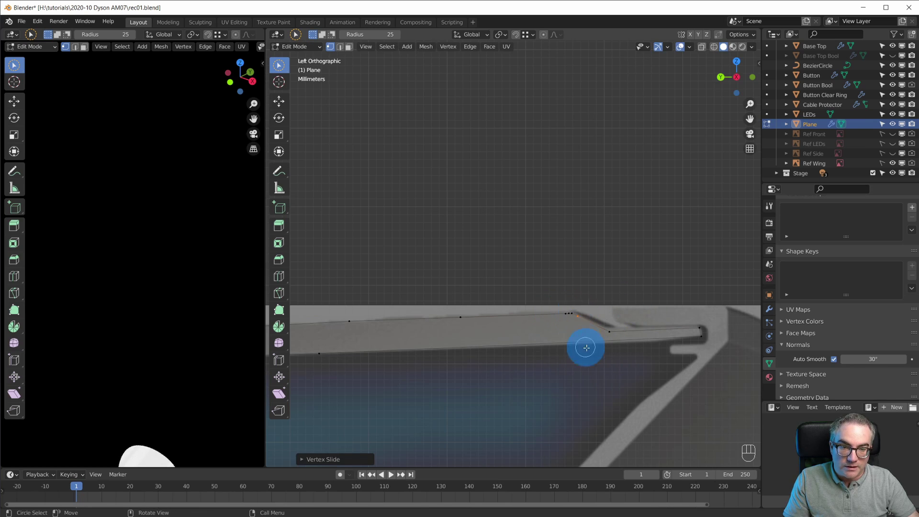
Step: Try to move the group of vertices around the tip's upper corner, and undo the move
{"action": "scroll", "coordinate": [586, 348], "scroll_direction": "up", "scroll_amount": 3}
{"action": "middle_click_drag", "start_coordinate": [614, 400], "coordinate": [538, 353], "text": "shift"}
{"action": "left_click_drag", "start_coordinate": [591, 307], "coordinate": [539, 355]}
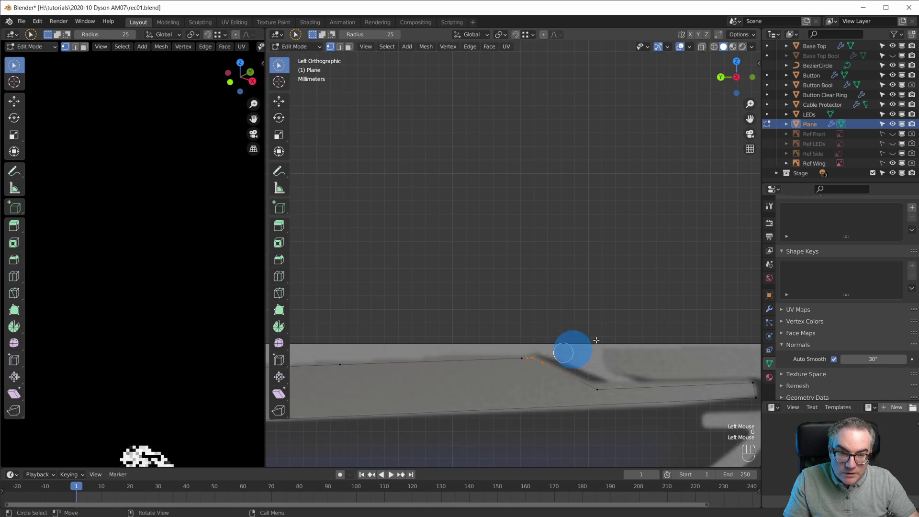
{"action": "key", "text": "g"}
{"action": "left_click", "coordinate": [611, 324]}
{"action": "scroll", "coordinate": [606, 435], "scroll_direction": "up", "scroll_amount": 3}
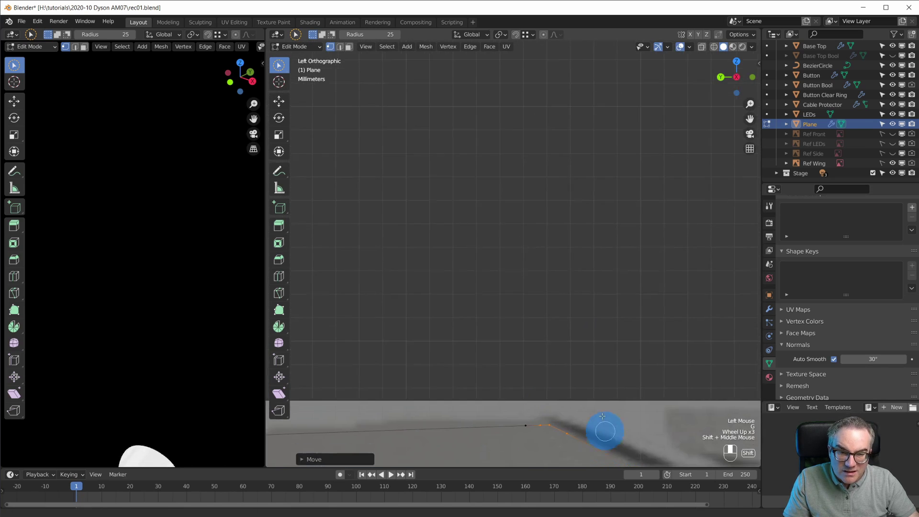
{"action": "middle_click_drag", "start_coordinate": [605, 436], "coordinate": [594, 348], "text": "shift"}
{"action": "key", "text": "ctrl+z"}
Step: Move the tip's upper corner vertex inward by about -0.12 mm in Y and -0.07 mm in Z
{"action": "left_click", "coordinate": [529, 332]}
{"action": "key", "text": "g"}
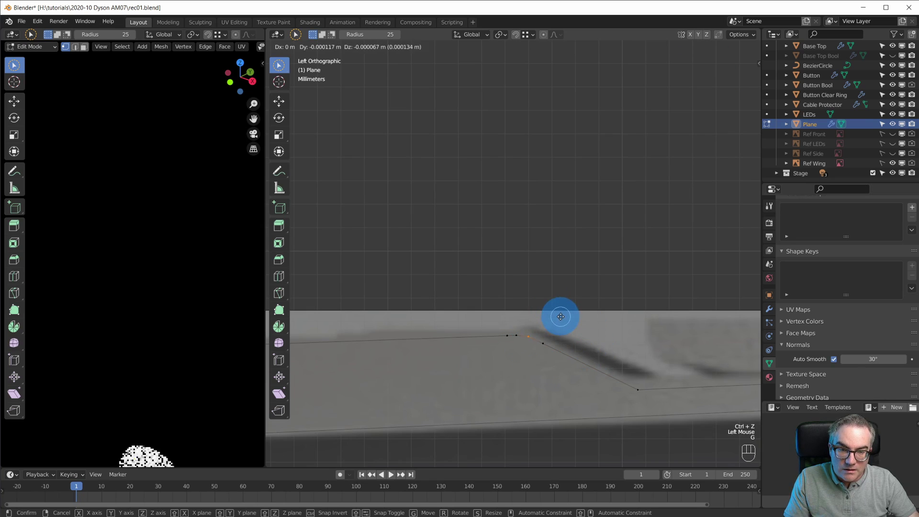
{"action": "left_click", "coordinate": [561, 317]}
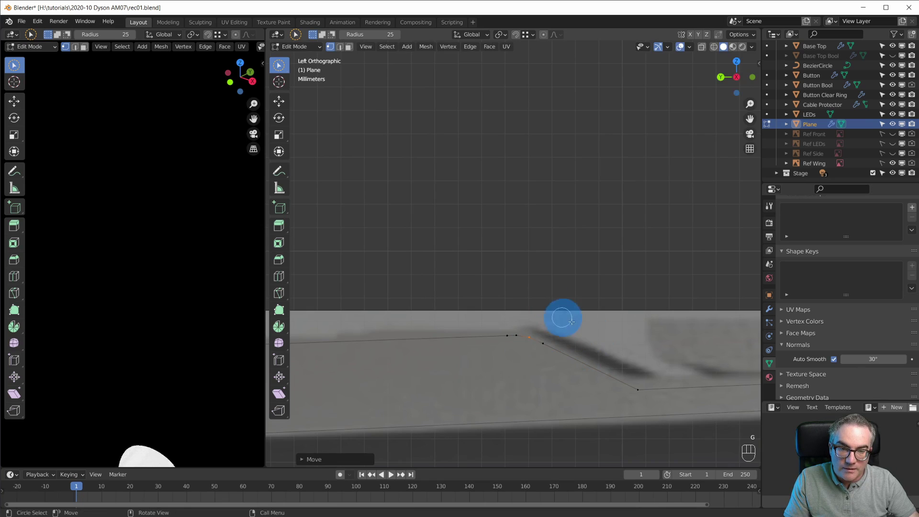
{"action": "scroll", "coordinate": [608, 394], "scroll_direction": "down", "scroll_amount": 3}
{"action": "scroll", "coordinate": [613, 369], "scroll_direction": "up", "scroll_amount": 2}
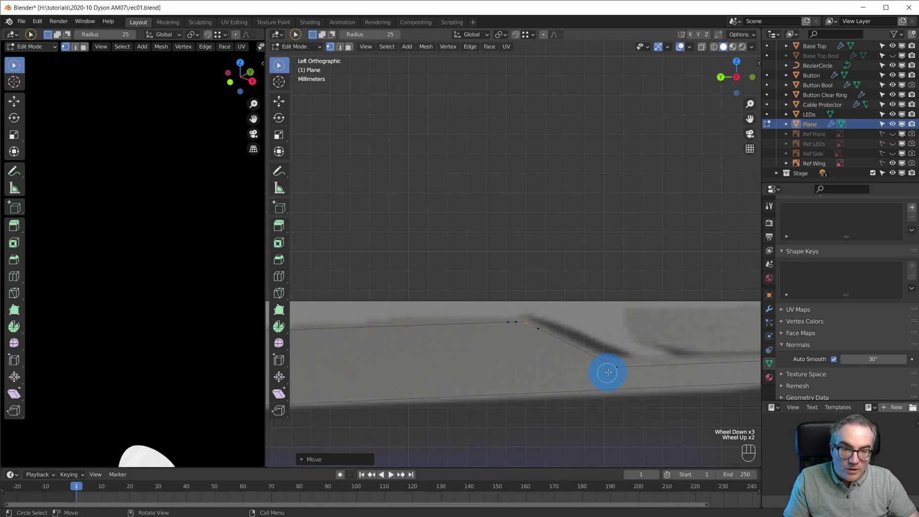
{"action": "scroll", "coordinate": [615, 367], "scroll_direction": "down", "scroll_amount": 3}
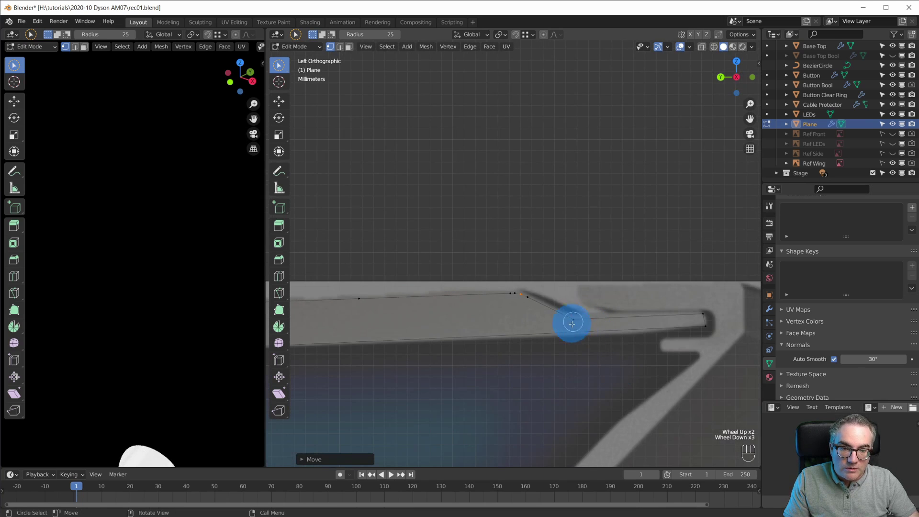
Step: Subdivide the slanted step edge and slide the new vertex down close to the step's lower bend
{"action": "scroll", "coordinate": [572, 324], "scroll_direction": "up", "scroll_amount": 3}
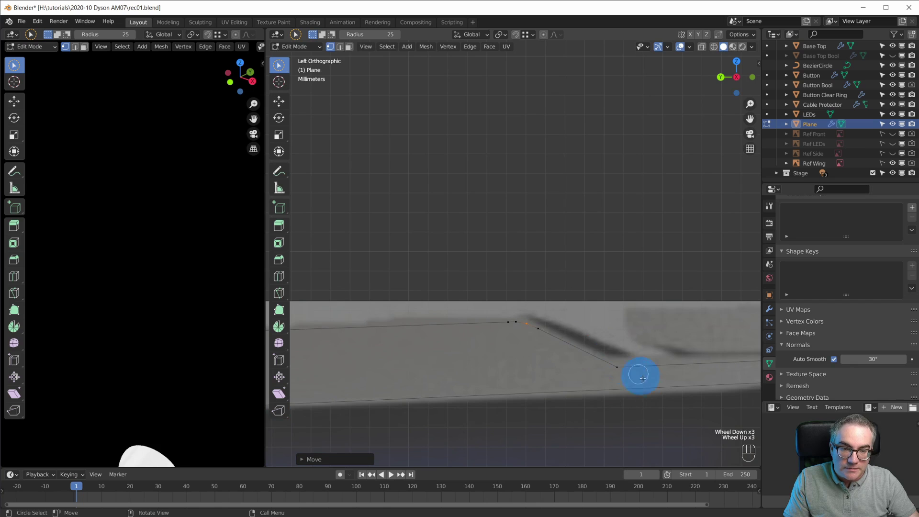
{"action": "left_click", "coordinate": [540, 329]}
{"action": "right_click", "coordinate": [622, 371]}
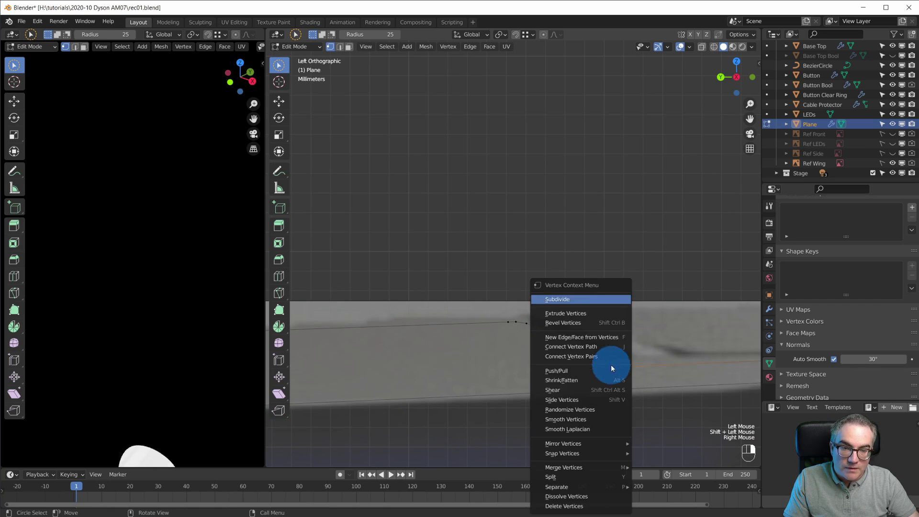
{"action": "left_click", "coordinate": [577, 300]}
{"action": "key", "text": "g"}
{"action": "key", "text": "g"}
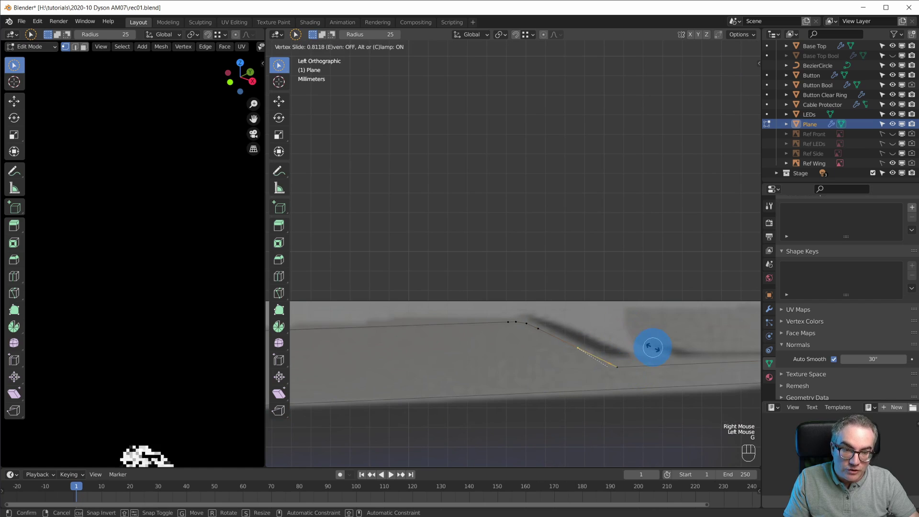
{"action": "left_click", "coordinate": [651, 349]}
Step: At the wing's rounded end, subdivide the last outer edge segment and slide the new vertex close to the end corner
{"action": "scroll", "coordinate": [593, 355], "scroll_direction": "down", "scroll_amount": 4}
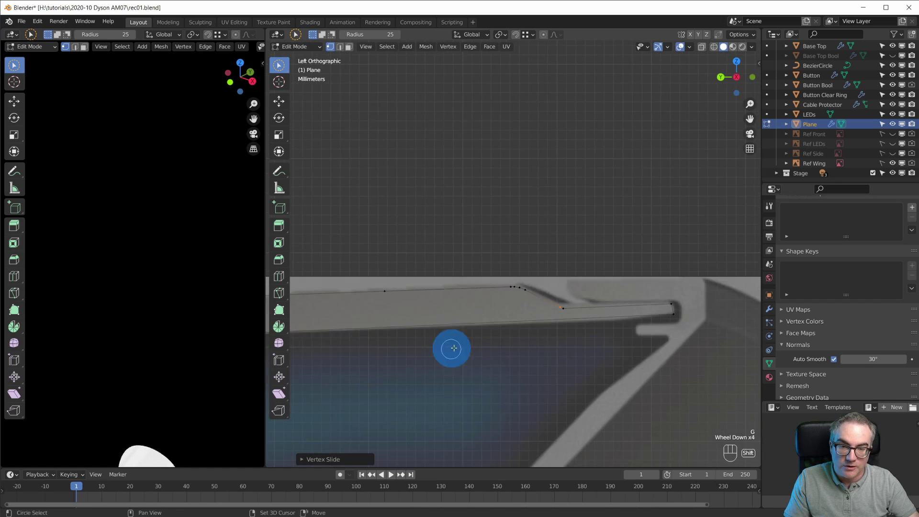
{"action": "middle_click_drag", "start_coordinate": [443, 350], "coordinate": [707, 316], "text": "shift"}
{"action": "scroll", "coordinate": [694, 315], "scroll_direction": "down", "scroll_amount": 1, "text": "shift"}
{"action": "scroll", "coordinate": [688, 314], "scroll_direction": "down", "scroll_amount": 7}
{"action": "scroll", "coordinate": [515, 334], "scroll_direction": "up", "scroll_amount": 4}
{"action": "middle_click_drag", "start_coordinate": [597, 349], "coordinate": [472, 418], "text": "shift"}
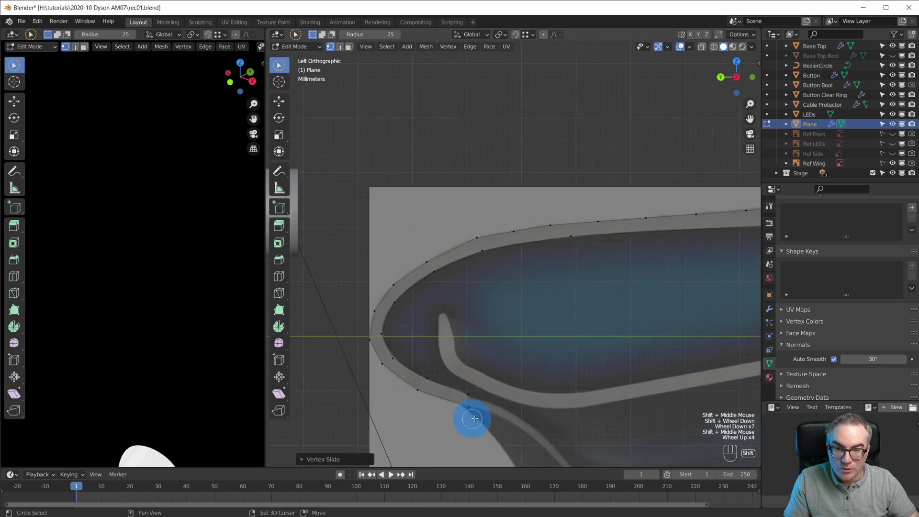
{"action": "scroll", "coordinate": [509, 369], "scroll_direction": "up", "scroll_amount": 4}
{"action": "middle_click_drag", "start_coordinate": [509, 369], "coordinate": [574, 358], "text": "shift"}
{"action": "left_click", "coordinate": [558, 344]}
{"action": "left_click", "coordinate": [463, 315], "text": "shift"}
{"action": "right_click", "coordinate": [512, 299]}
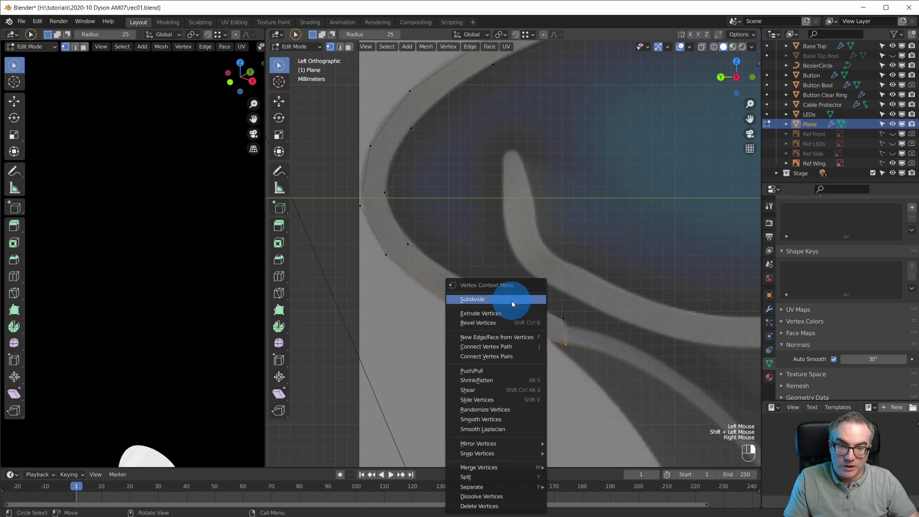
{"action": "left_click", "coordinate": [513, 300]}
{"action": "key", "text": "g"}
{"action": "key", "text": "g"}
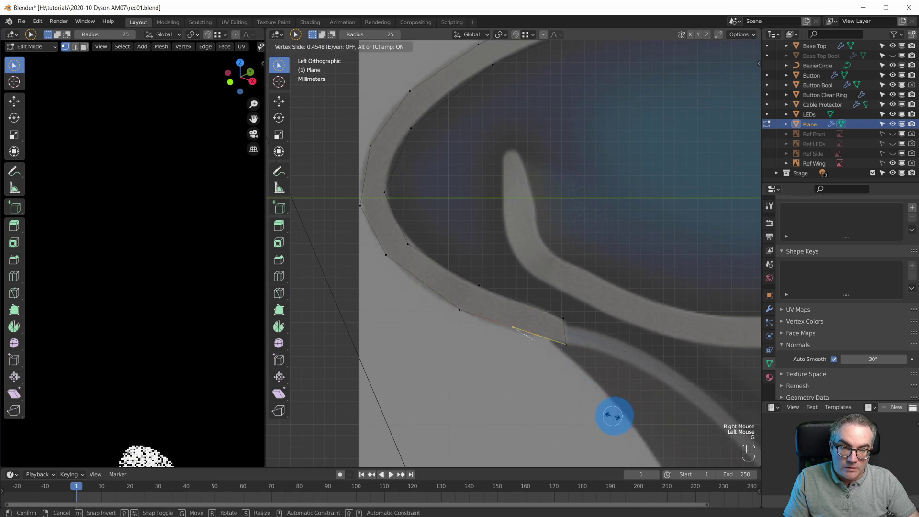
{"action": "left_click", "coordinate": [624, 406]}
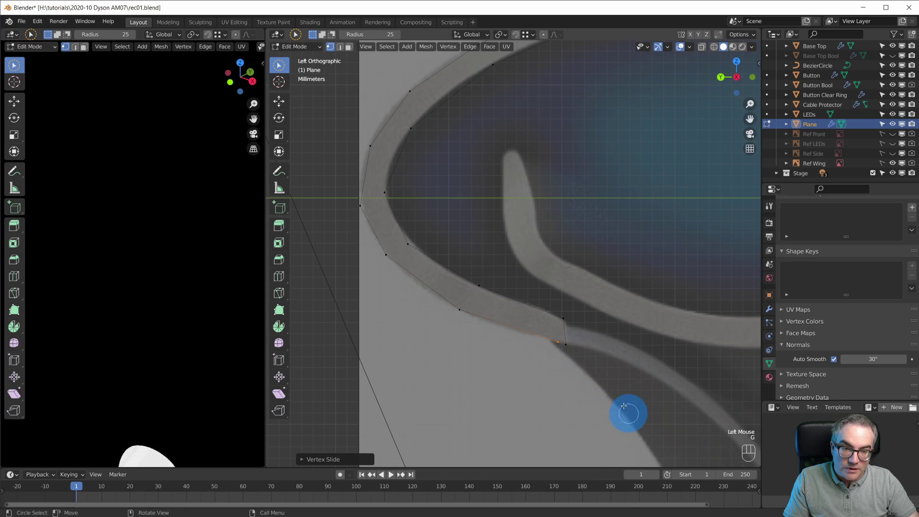
Step: Subdivide the short end-cap edge and slide its new vertex toward the outer end corner
{"action": "left_click", "coordinate": [565, 320]}
{"action": "left_click", "coordinate": [566, 344], "text": "shift"}
{"action": "right_click", "coordinate": [568, 338]}
{"action": "left_click", "coordinate": [551, 299]}
{"action": "left_click", "coordinate": [569, 331]}
{"action": "key", "text": "g"}
{"action": "key", "text": "g"}
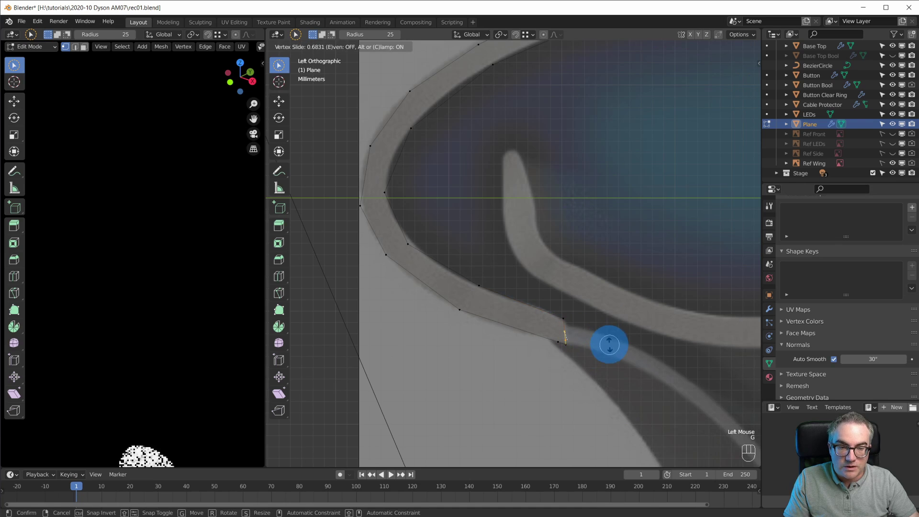
{"action": "left_click", "coordinate": [611, 343]}
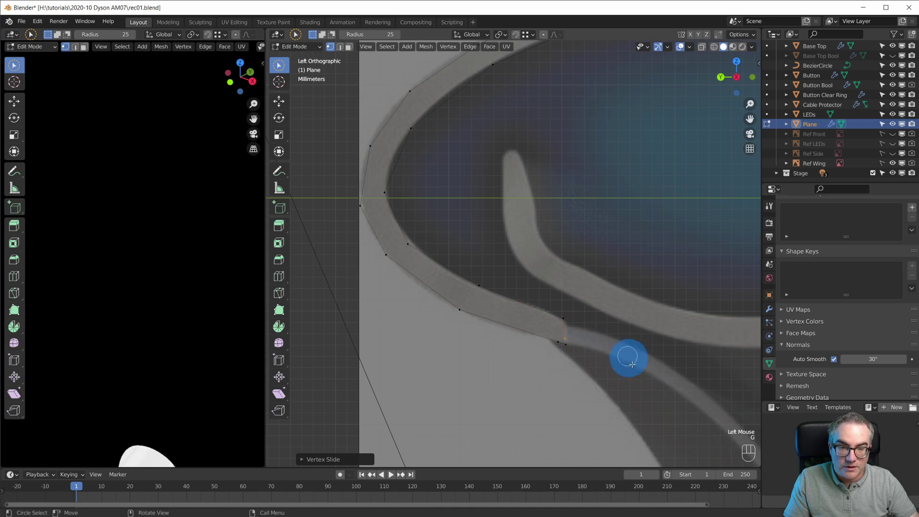
{"action": "left_click", "coordinate": [571, 345]}
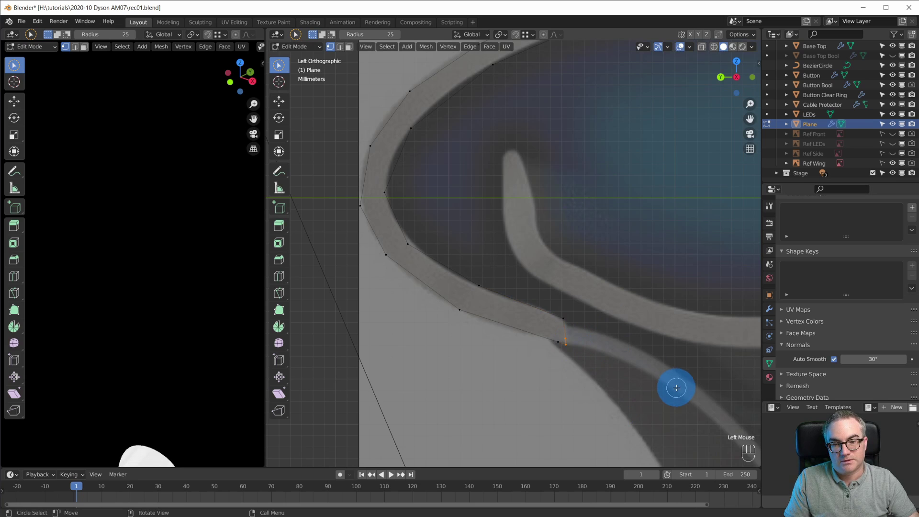
Step: Return to Object Mode and switch the narrow preview viewport to Solid shading
{"action": "scroll", "coordinate": [563, 352], "scroll_direction": "down", "scroll_amount": 4}
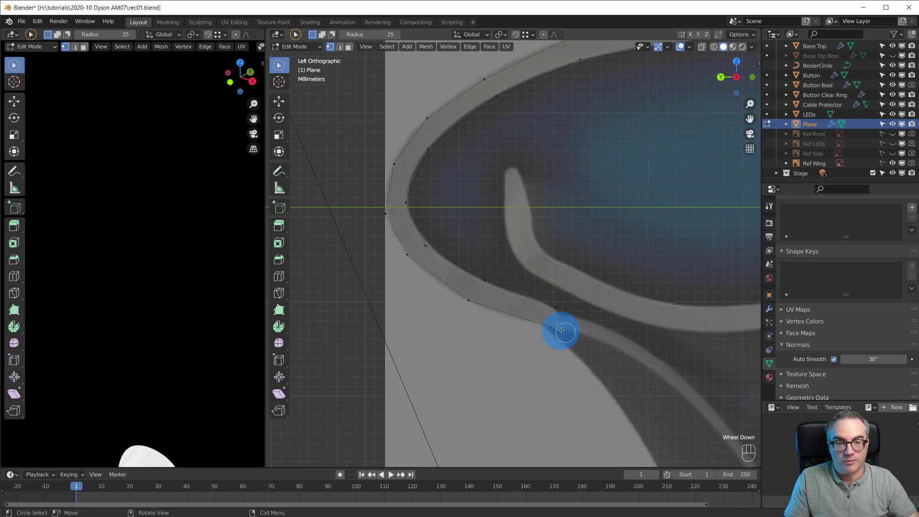
{"action": "middle_click_drag", "start_coordinate": [558, 331], "coordinate": [648, 248], "text": "shift"}
{"action": "scroll", "coordinate": [509, 327], "scroll_direction": "down", "scroll_amount": 1}
{"action": "scroll", "coordinate": [509, 327], "scroll_direction": "down", "scroll_amount": 5}
{"action": "key", "text": "Tab"}
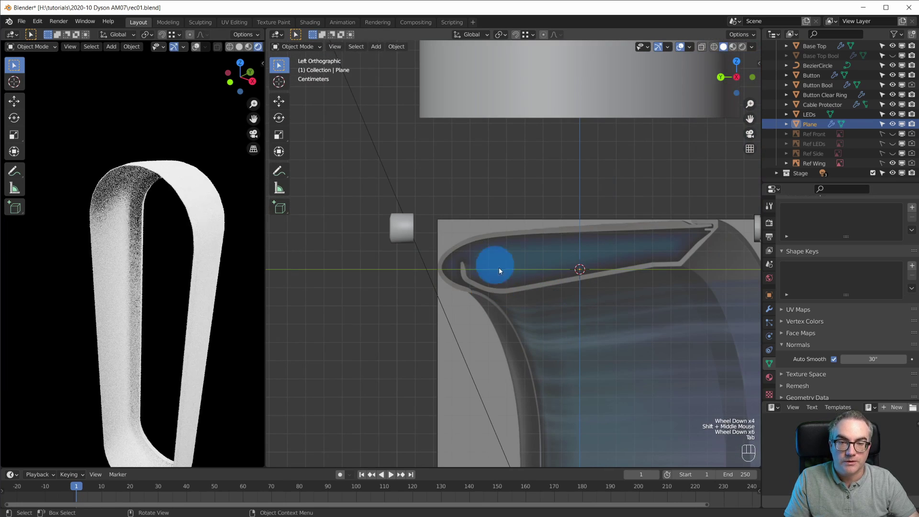
{"action": "middle_click_drag", "start_coordinate": [605, 150], "coordinate": [533, 297], "text": "shift"}
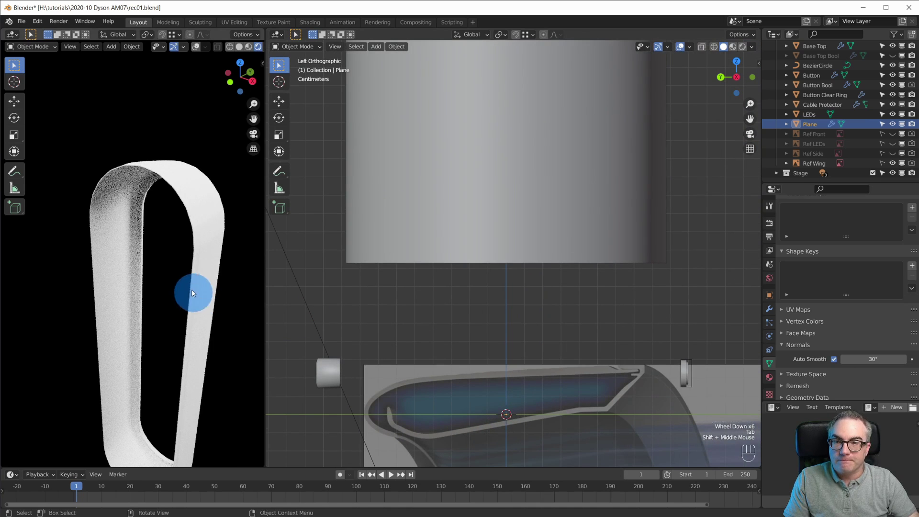
{"action": "scroll", "coordinate": [192, 289], "scroll_direction": "up", "scroll_amount": 1}
{"action": "left_click", "coordinate": [239, 47]}
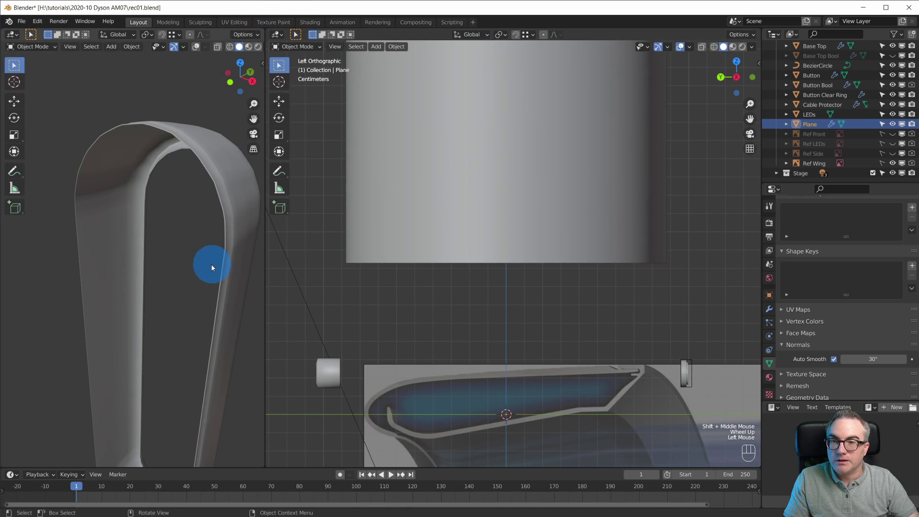
Step: Examine the shading around the ring's curved end from several angles
{"action": "middle_click_drag", "start_coordinate": [213, 263], "coordinate": [191, 264]}
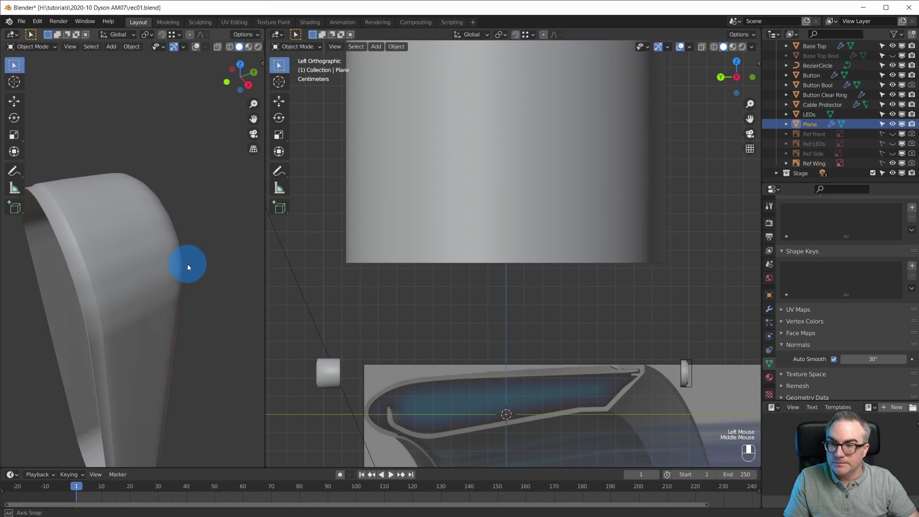
{"action": "scroll", "coordinate": [115, 359], "scroll_direction": "up", "scroll_amount": 2}
{"action": "middle_click_drag", "start_coordinate": [81, 339], "coordinate": [201, 306]}
{"action": "scroll", "coordinate": [194, 266], "scroll_direction": "down", "scroll_amount": 2}
{"action": "scroll", "coordinate": [651, 423], "scroll_direction": "down", "scroll_amount": 4}
{"action": "middle_click_drag", "start_coordinate": [651, 424], "coordinate": [653, 398], "text": "shift"}
{"action": "scroll", "coordinate": [561, 334], "scroll_direction": "up", "scroll_amount": 4}
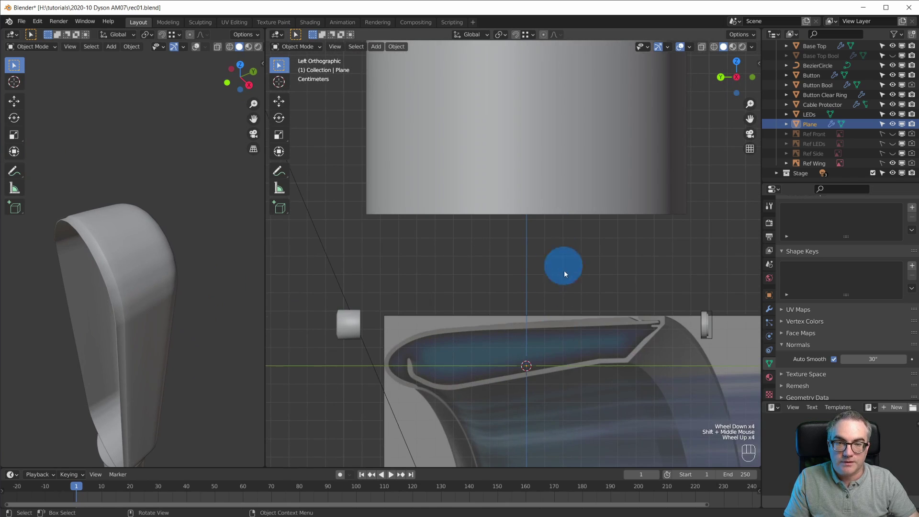
{"action": "scroll", "coordinate": [564, 270], "scroll_direction": "down", "scroll_amount": 5}
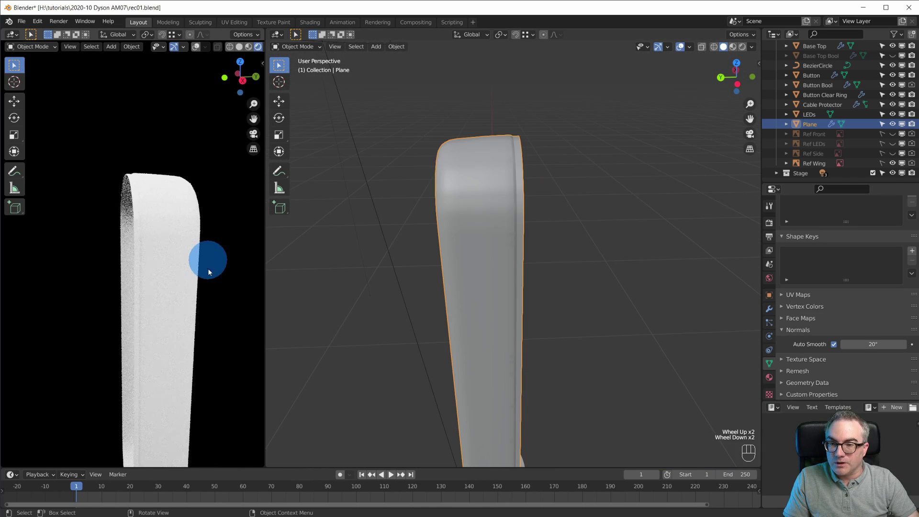
Step: Assign the existing Plastic White material to the ring and view the whole fan in the rendered preview
{"action": "left_click", "coordinate": [769, 378]}
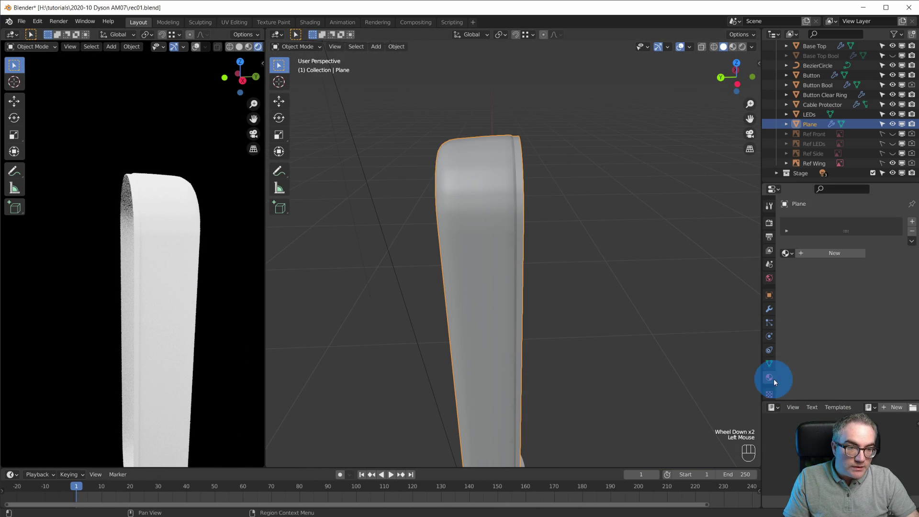
{"action": "left_click", "coordinate": [786, 253]}
{"action": "left_click", "coordinate": [830, 277]}
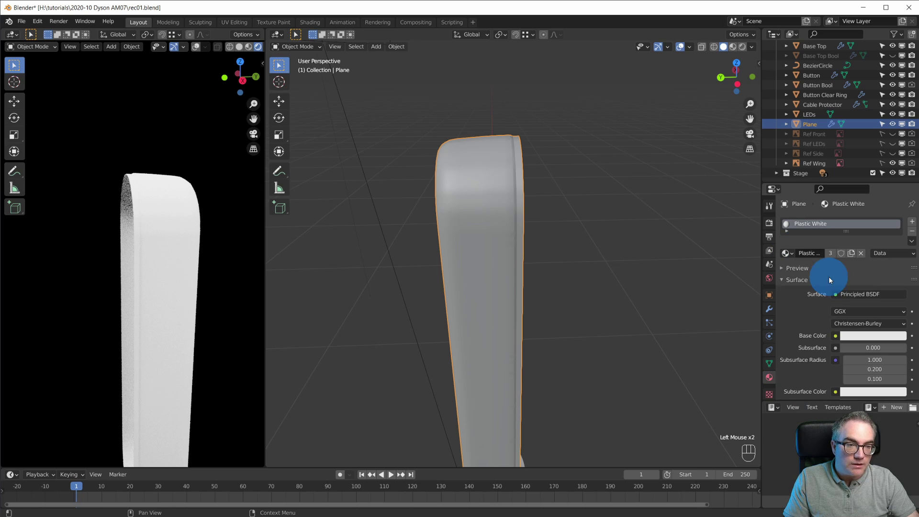
{"action": "scroll", "coordinate": [202, 295], "scroll_direction": "down", "scroll_amount": 3}
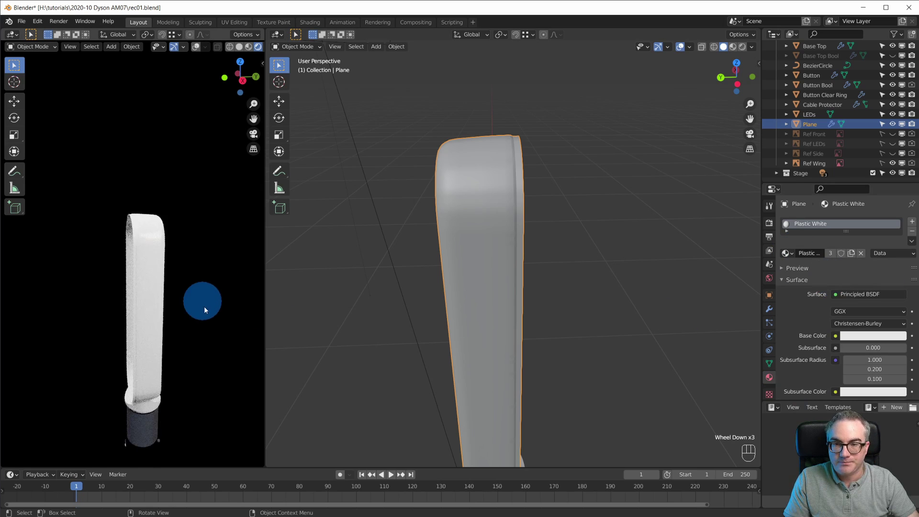
Step: Rename the Plane ring object as "Wing White"
{"action": "scroll", "coordinate": [206, 312], "scroll_direction": "up", "scroll_amount": 2}
{"action": "scroll", "coordinate": [206, 316], "scroll_direction": "down", "scroll_amount": 3}
{"action": "middle_click_drag", "start_coordinate": [206, 317], "coordinate": [161, 269], "text": "shift"}
{"action": "scroll", "coordinate": [161, 270], "scroll_direction": "up", "scroll_amount": 2}
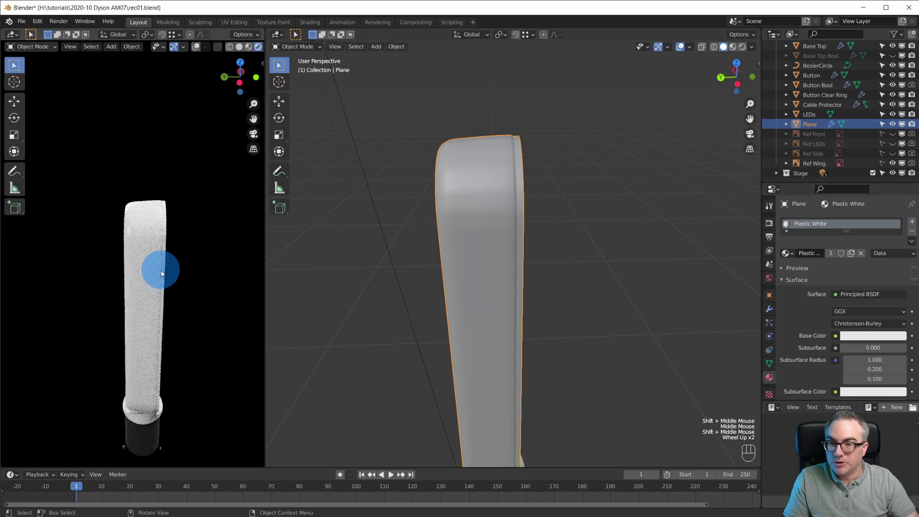
{"action": "scroll", "coordinate": [857, 136], "scroll_direction": "up", "scroll_amount": 5}
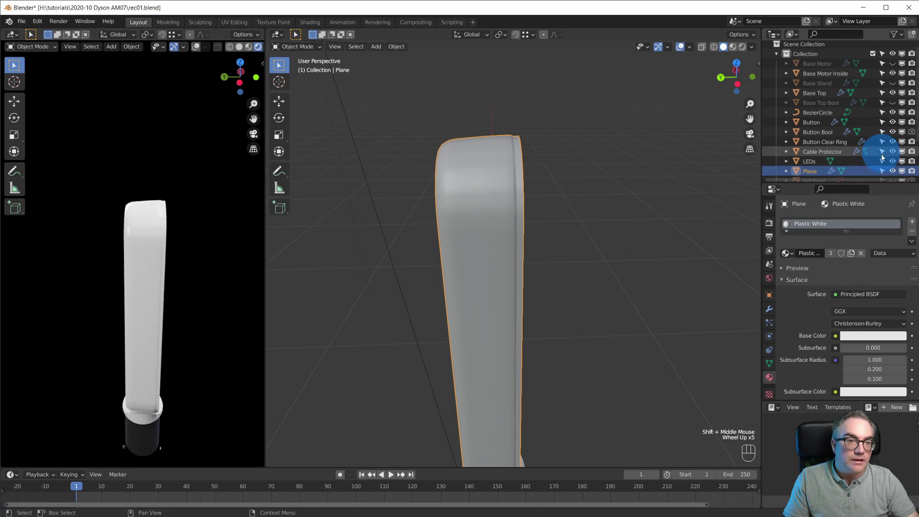
{"action": "double_click", "coordinate": [814, 170]}
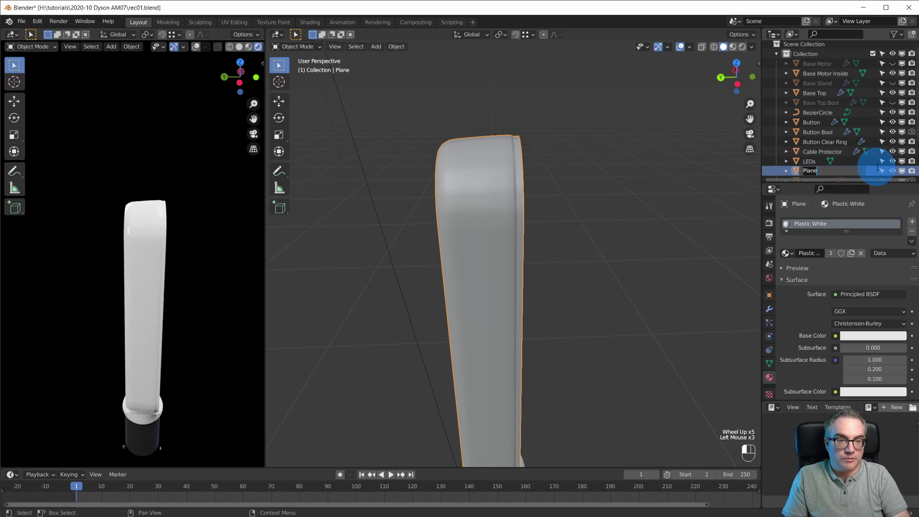
{"action": "key", "text": "Return"}
Step: Examine the gap between the ring's lower curve and the curved cutout of the base top in front view
{"action": "middle_click_drag", "start_coordinate": [225, 352], "coordinate": [314, 369]}
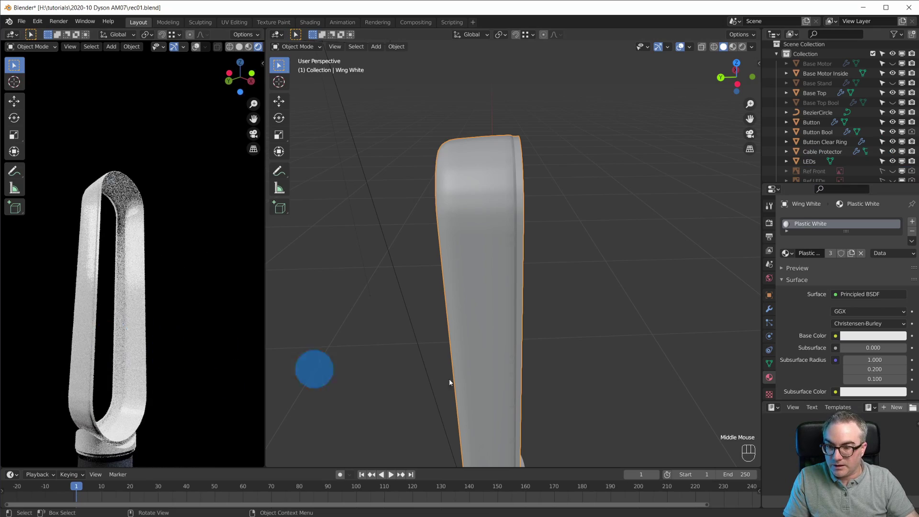
{"action": "scroll", "coordinate": [547, 378], "scroll_direction": "down", "scroll_amount": 3}
{"action": "key", "text": "KP_1"}
{"action": "middle_click_drag", "start_coordinate": [548, 378], "coordinate": [431, 455], "text": "shift"}
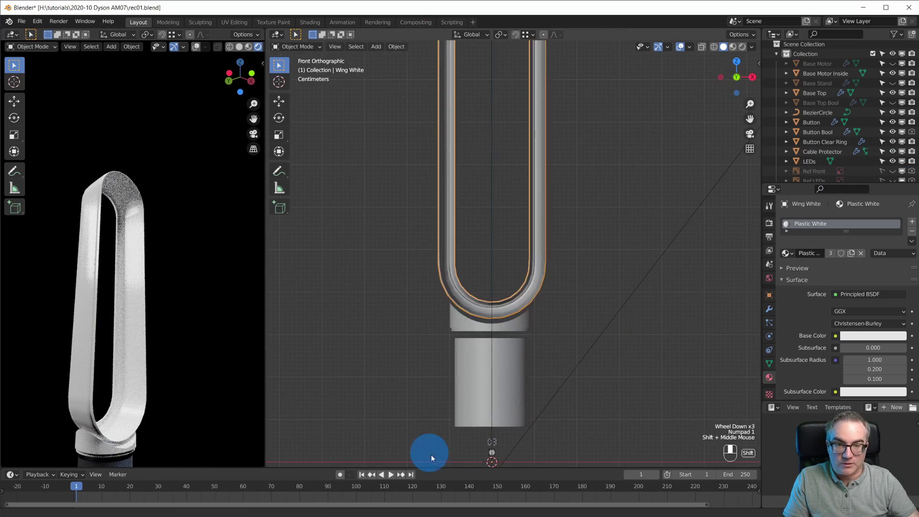
{"action": "scroll", "coordinate": [511, 318], "scroll_direction": "up", "scroll_amount": 7}
{"action": "middle_click_drag", "start_coordinate": [546, 341], "coordinate": [581, 281], "text": "shift"}
{"action": "scroll", "coordinate": [501, 382], "scroll_direction": "down", "scroll_amount": 1}
{"action": "scroll", "coordinate": [510, 392], "scroll_direction": "up", "scroll_amount": 1}
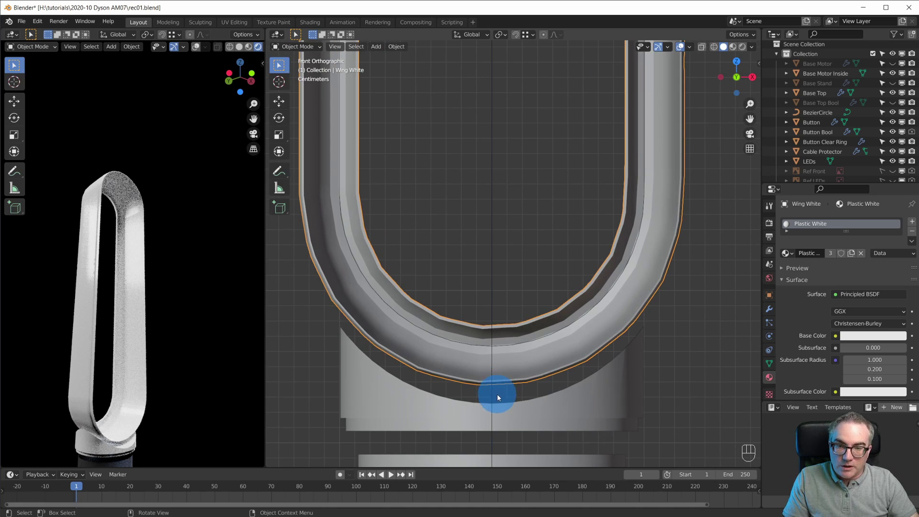
Step: Put the ring in Edit Mode and split the main viewport into two stacked views, framing the base top's cutout in the upper one
{"action": "key", "text": "Tab"}
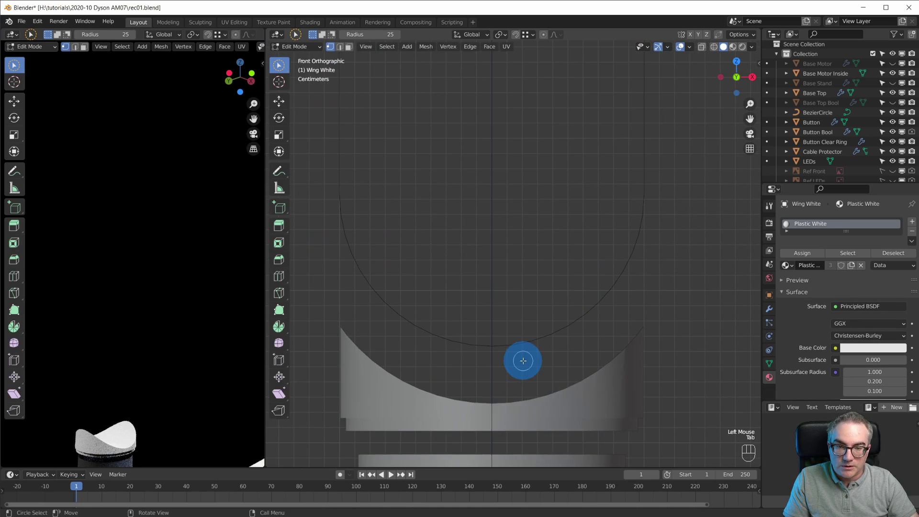
{"action": "scroll", "coordinate": [523, 378], "scroll_direction": "down", "scroll_amount": 3}
{"action": "middle_click_drag", "start_coordinate": [523, 384], "coordinate": [525, 261], "text": "shift"}
{"action": "scroll", "coordinate": [522, 222], "scroll_direction": "down", "scroll_amount": 3}
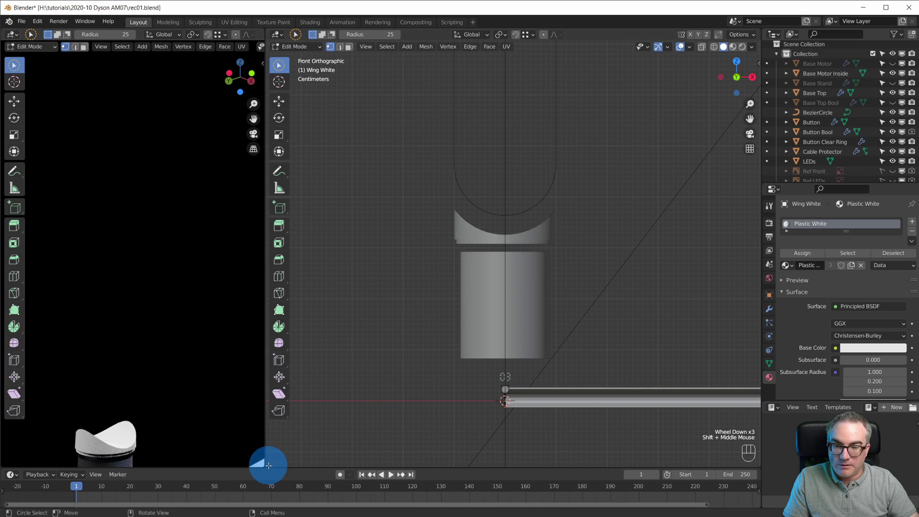
{"action": "left_click", "coordinate": [266, 441]}
{"action": "left_click_drag", "start_coordinate": [267, 441], "coordinate": [273, 219]}
{"action": "scroll", "coordinate": [503, 160], "scroll_direction": "up", "scroll_amount": 2}
{"action": "middle_click_drag", "start_coordinate": [503, 160], "coordinate": [587, 194], "text": "shift"}
{"action": "scroll", "coordinate": [591, 45], "scroll_direction": "up", "scroll_amount": 2}
{"action": "middle_click_drag", "start_coordinate": [591, 56], "coordinate": [585, 72], "text": "shift"}
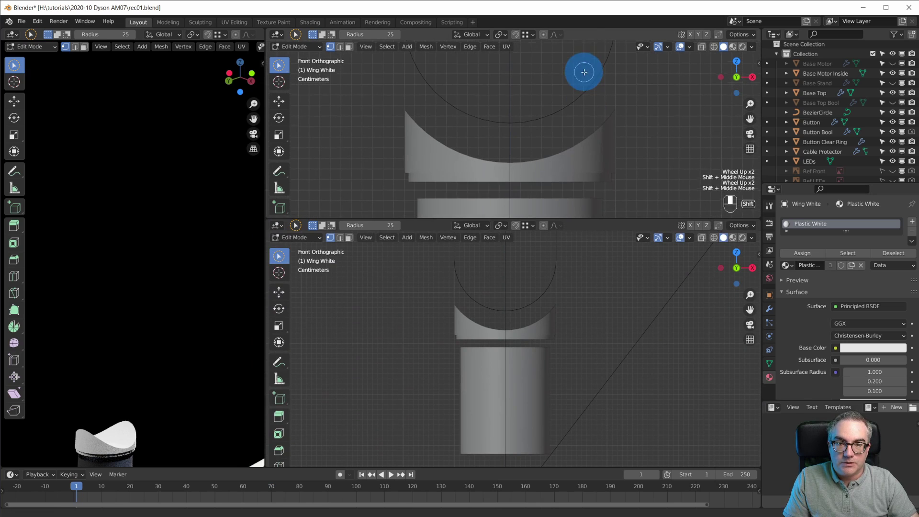
Step: In the lower viewport's left view, move the entire wing profile slightly up along Z, then return to Object Mode to check the fit
{"action": "scroll", "coordinate": [527, 410], "scroll_direction": "up", "scroll_amount": 4}
{"action": "key", "text": "ctrl+KP_3"}
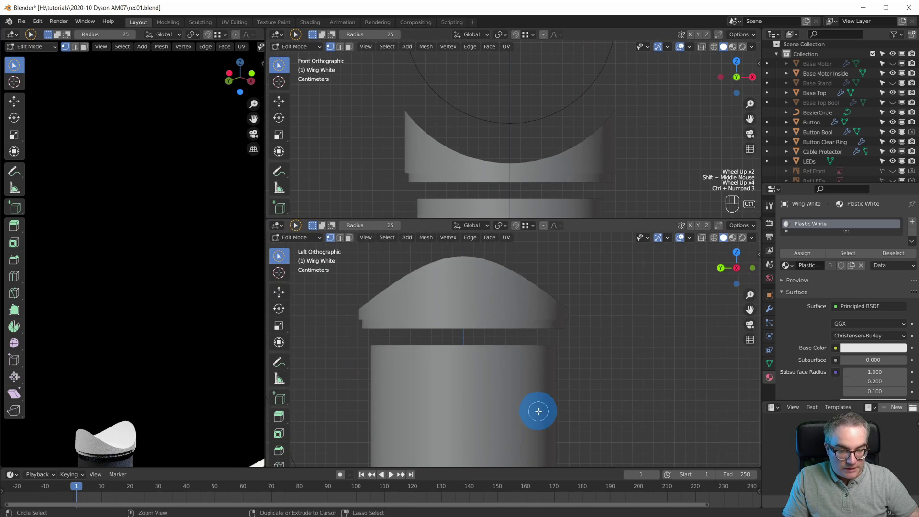
{"action": "middle_click_drag", "start_coordinate": [538, 411], "coordinate": [566, 365], "text": "shift"}
{"action": "scroll", "coordinate": [565, 365], "scroll_direction": "up", "scroll_amount": 3}
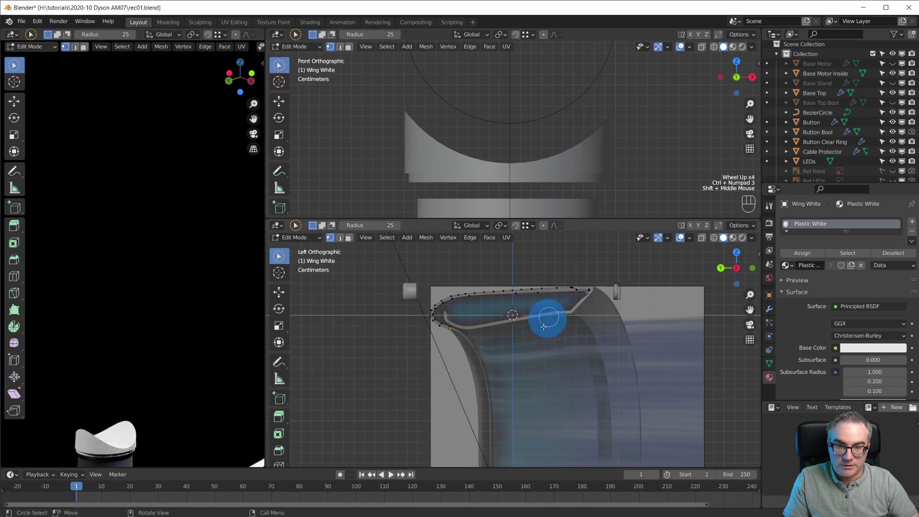
{"action": "middle_click_drag", "start_coordinate": [500, 365], "coordinate": [509, 411], "text": "shift"}
{"action": "key", "text": "a"}
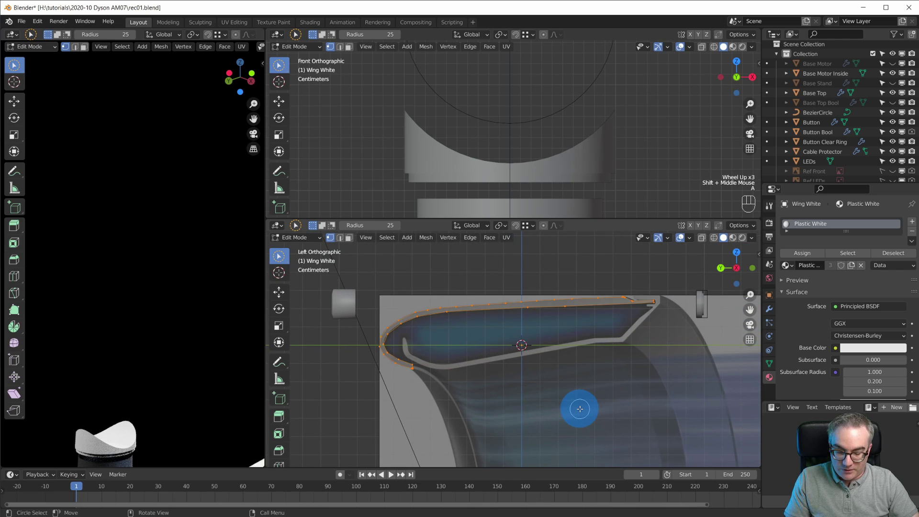
{"action": "key", "text": "g"}
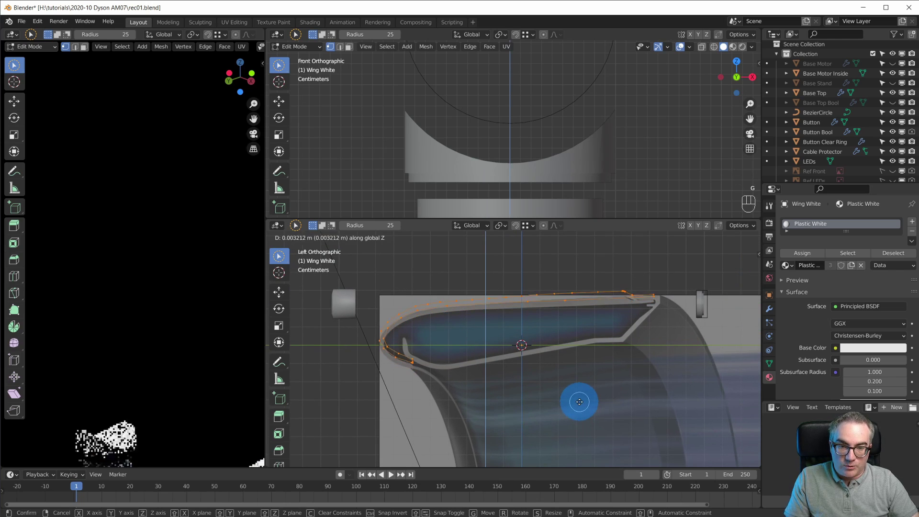
{"action": "left_click", "coordinate": [579, 401]}
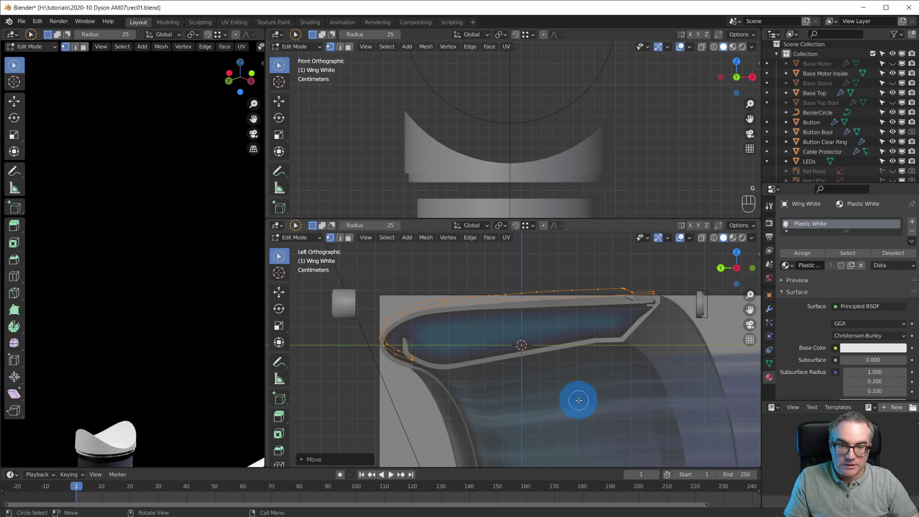
{"action": "key", "text": "Tab"}
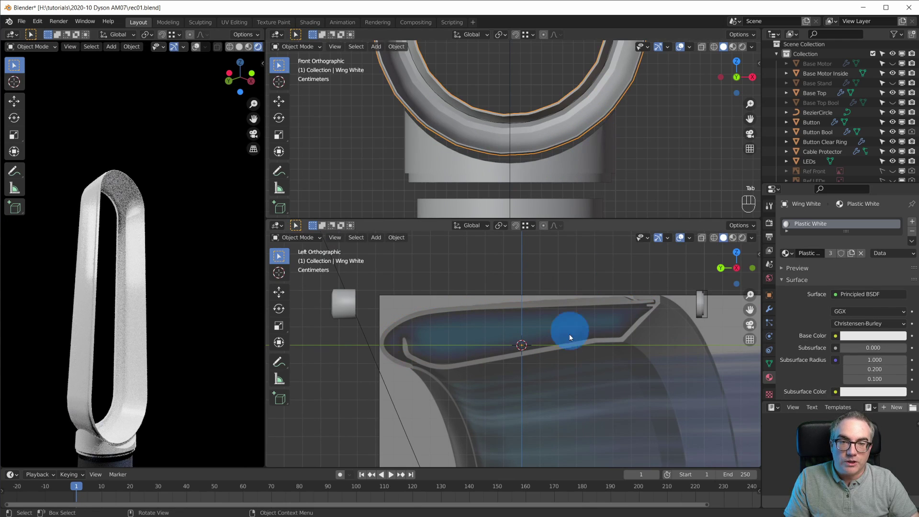
Step: Nudge the whole wing profile further up along Z in two small moves until the ring's lower curve meets the base top
{"action": "key", "text": "Tab"}
{"action": "key", "text": "g"}
{"action": "right_click", "coordinate": [566, 359]}
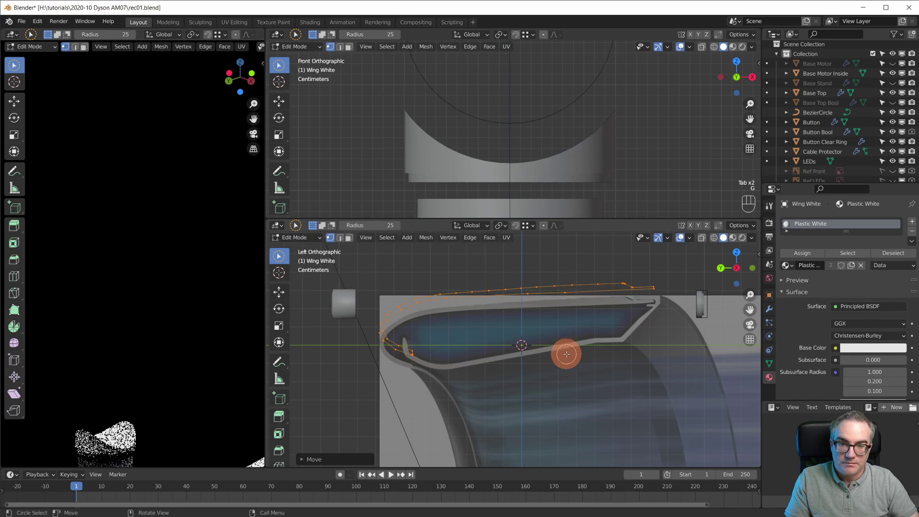
{"action": "key", "text": "Tab"}
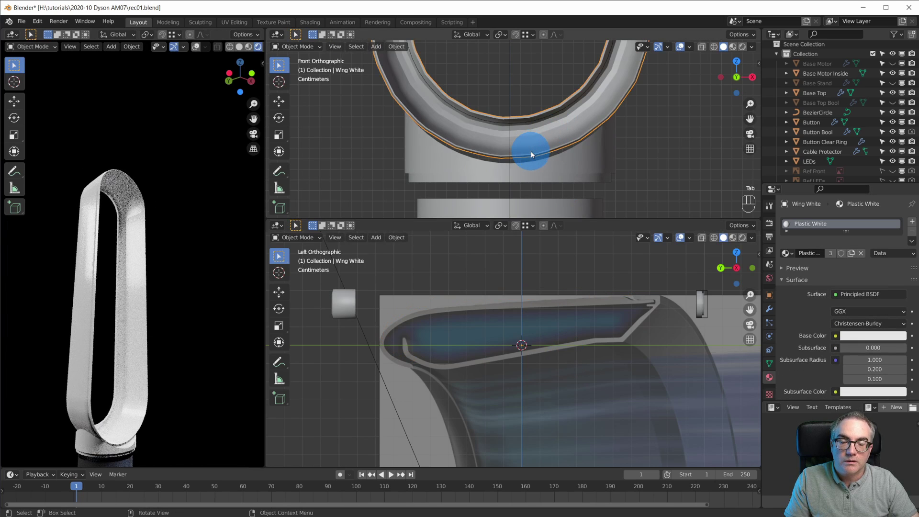
{"action": "key", "text": "Tab"}
{"action": "key", "text": "g"}
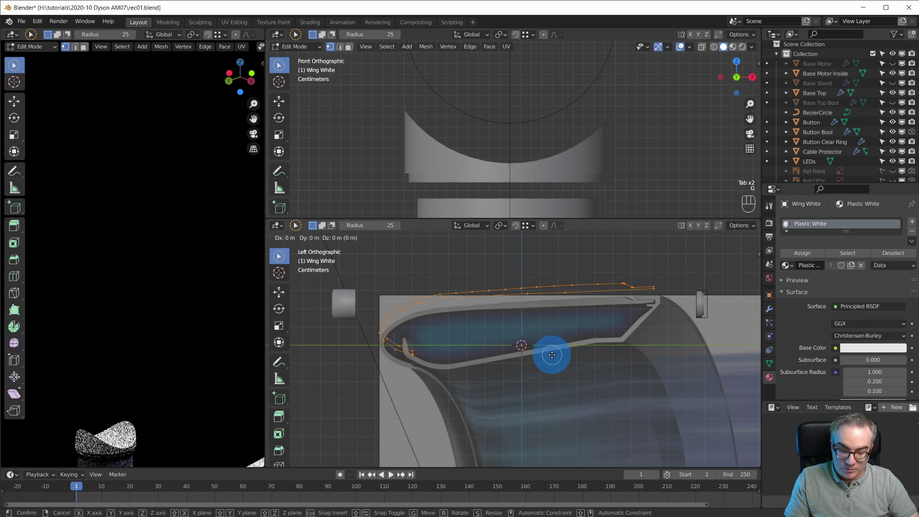
{"action": "right_click", "coordinate": [552, 355]}
{"action": "key", "text": "Tab"}
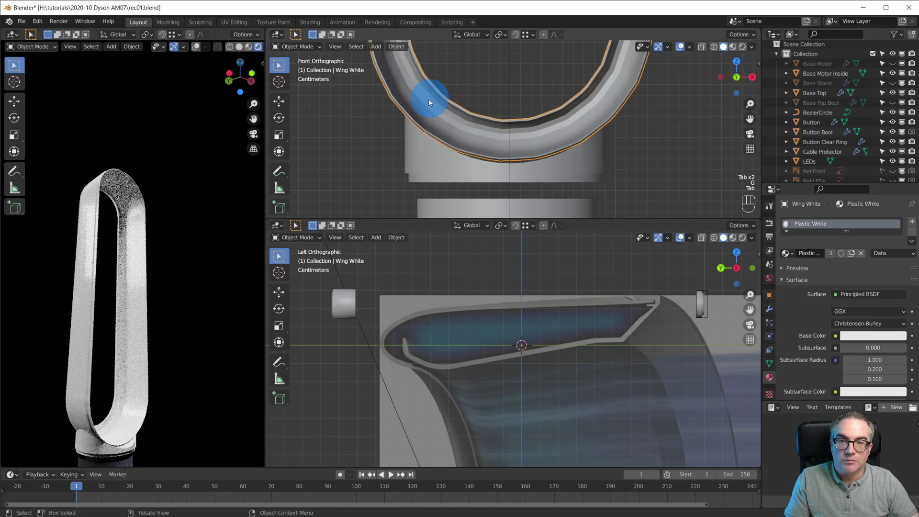
Step: Examine the ring and its contact with the base top up close in front view
{"action": "scroll", "coordinate": [621, 135], "scroll_direction": "up", "scroll_amount": 1}
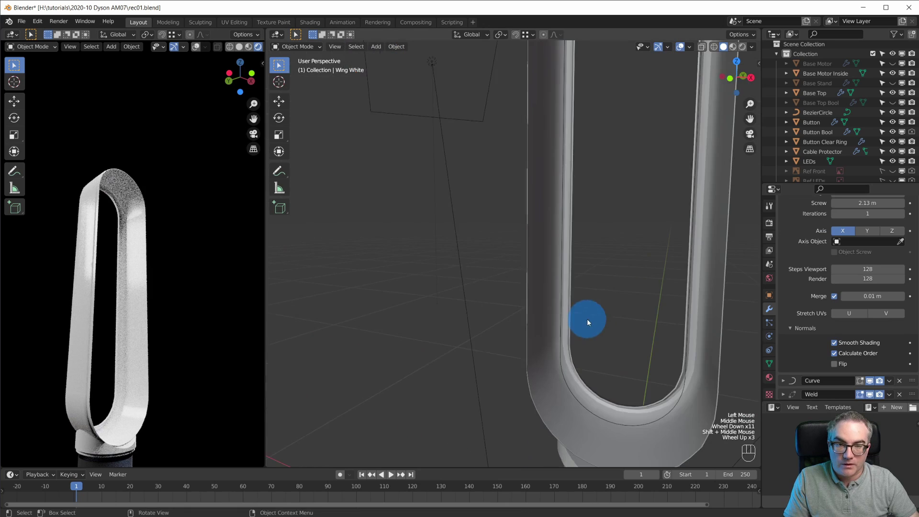
{"action": "middle_click_drag", "start_coordinate": [587, 319], "coordinate": [532, 361]}
{"action": "key", "text": "KP_1"}
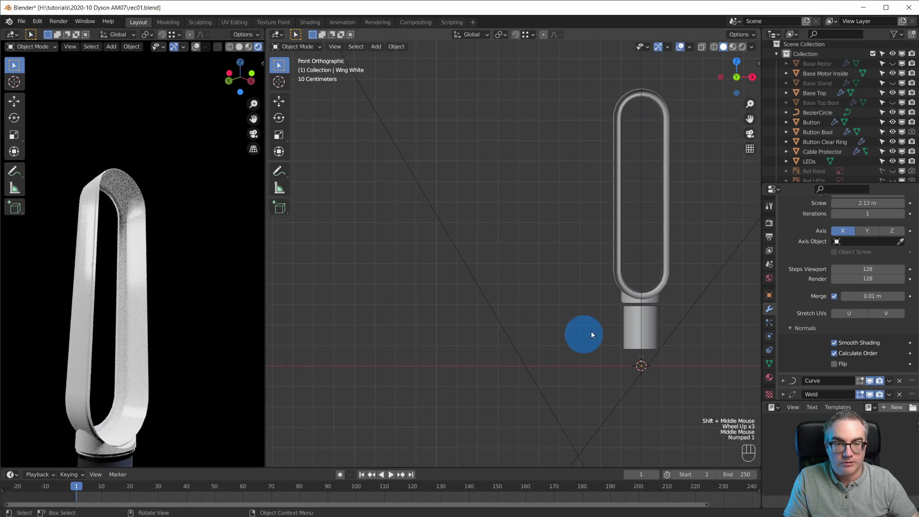
{"action": "middle_click_drag", "start_coordinate": [590, 334], "coordinate": [561, 287], "text": "shift"}
{"action": "scroll", "coordinate": [636, 372], "scroll_direction": "up", "scroll_amount": 6}
{"action": "middle_click_drag", "start_coordinate": [679, 390], "coordinate": [612, 380], "text": "shift"}
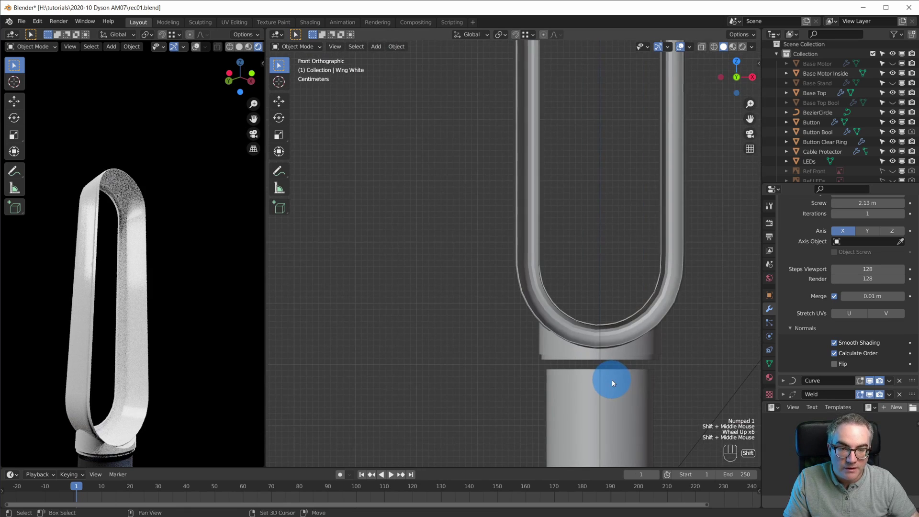
{"action": "scroll", "coordinate": [612, 380], "scroll_direction": "up", "scroll_amount": 2}
{"action": "middle_click_drag", "start_coordinate": [654, 417], "coordinate": [532, 330], "text": "shift"}
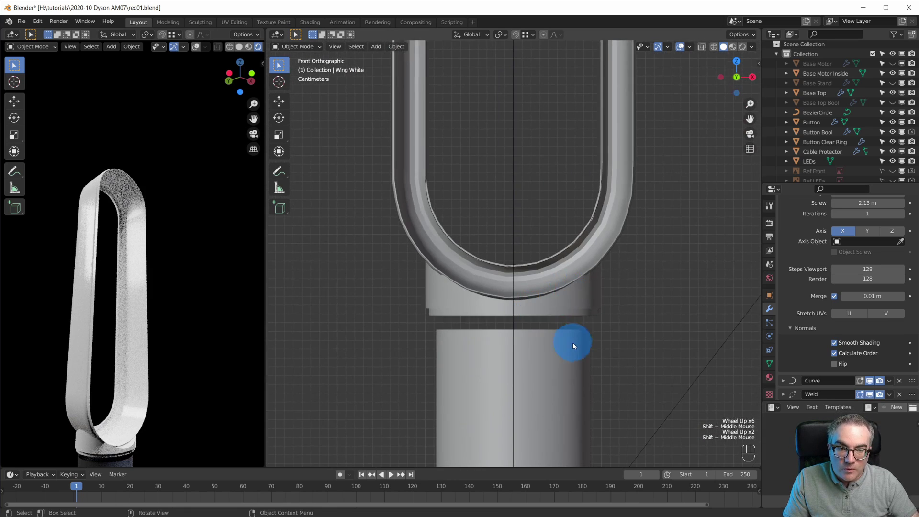
{"action": "scroll", "coordinate": [596, 265], "scroll_direction": "up", "scroll_amount": 2}
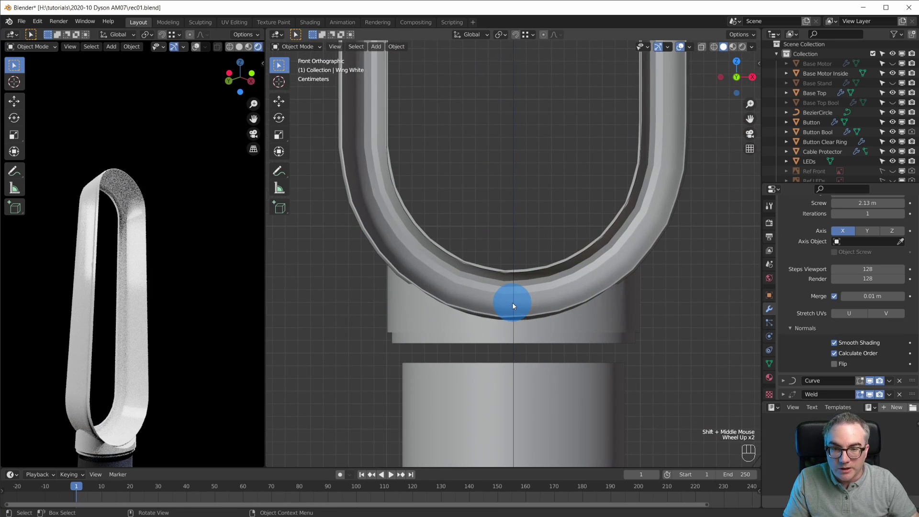
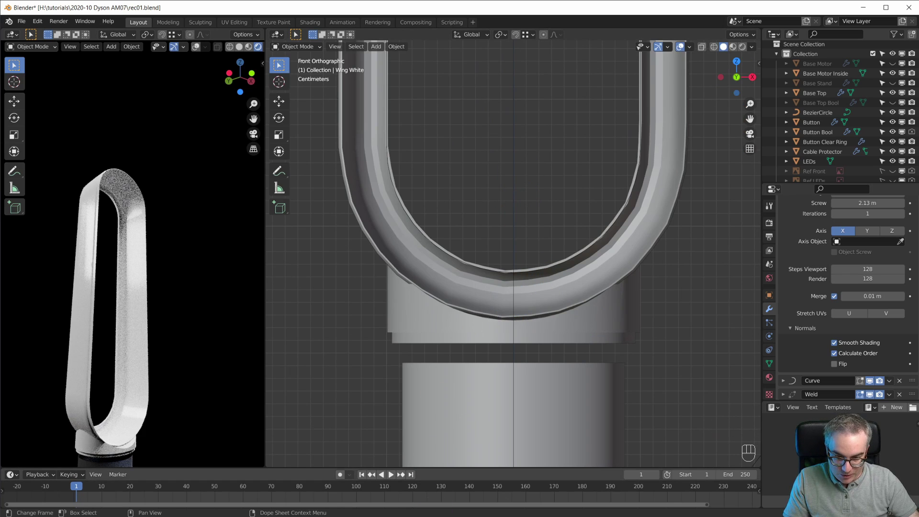
Step: Switch to the reference image board and study the ring's inner surface and edges in the angled fan photo
{"action": "key", "text": "alt+Tab"}
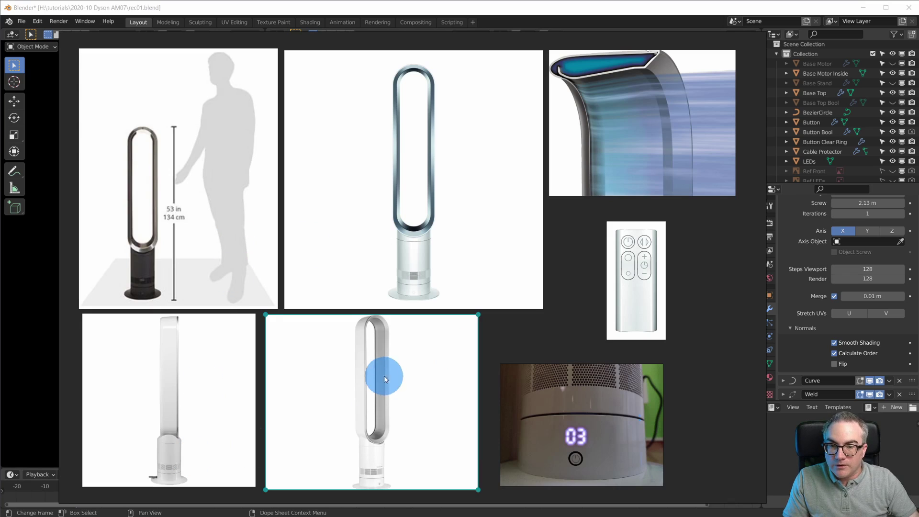
{"action": "scroll", "coordinate": [378, 414], "scroll_direction": "up", "scroll_amount": 5}
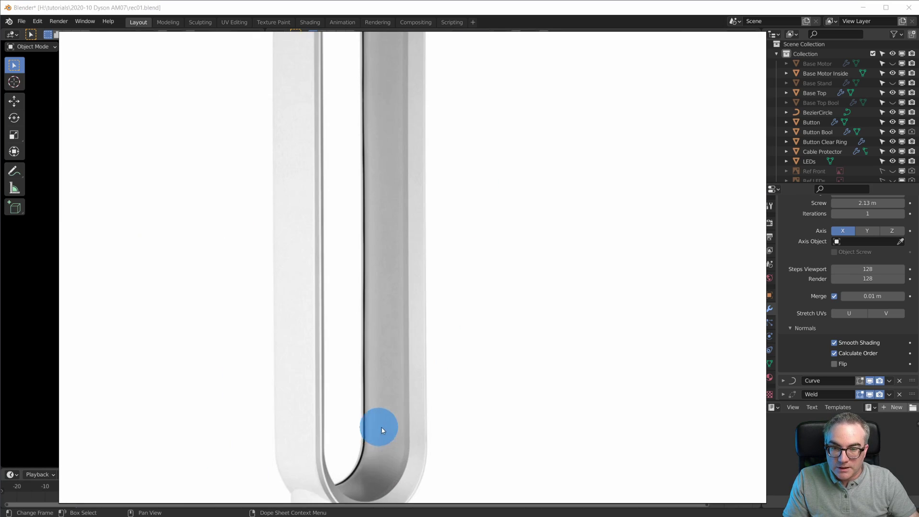
{"action": "scroll", "coordinate": [396, 392], "scroll_direction": "down", "scroll_amount": 3}
{"action": "scroll", "coordinate": [387, 424], "scroll_direction": "up", "scroll_amount": 1}
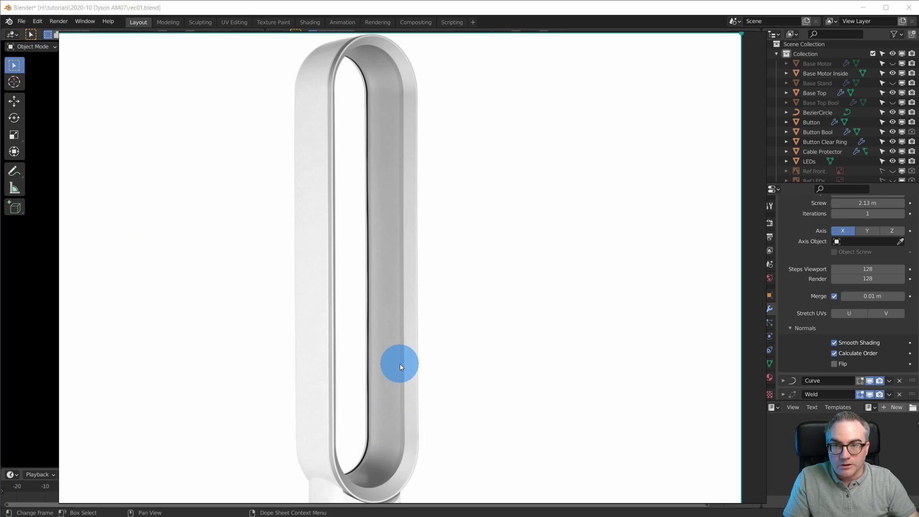
{"action": "scroll", "coordinate": [407, 392], "scroll_direction": "down", "scroll_amount": 2}
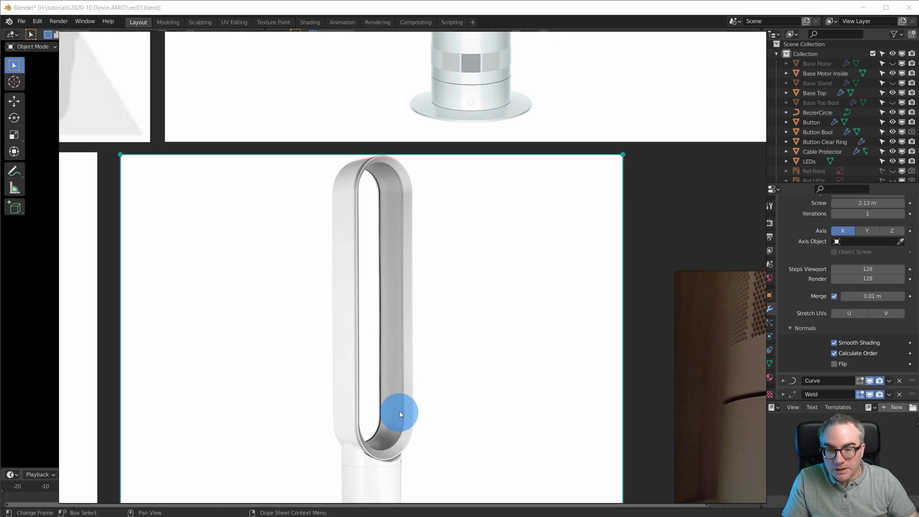
{"action": "scroll", "coordinate": [397, 427], "scroll_direction": "down", "scroll_amount": 2}
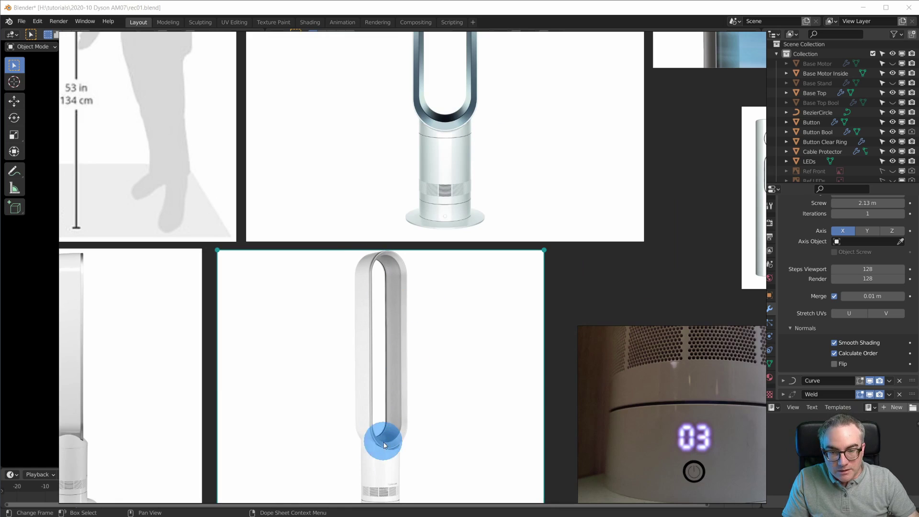
{"action": "scroll", "coordinate": [386, 317], "scroll_direction": "up", "scroll_amount": 5}
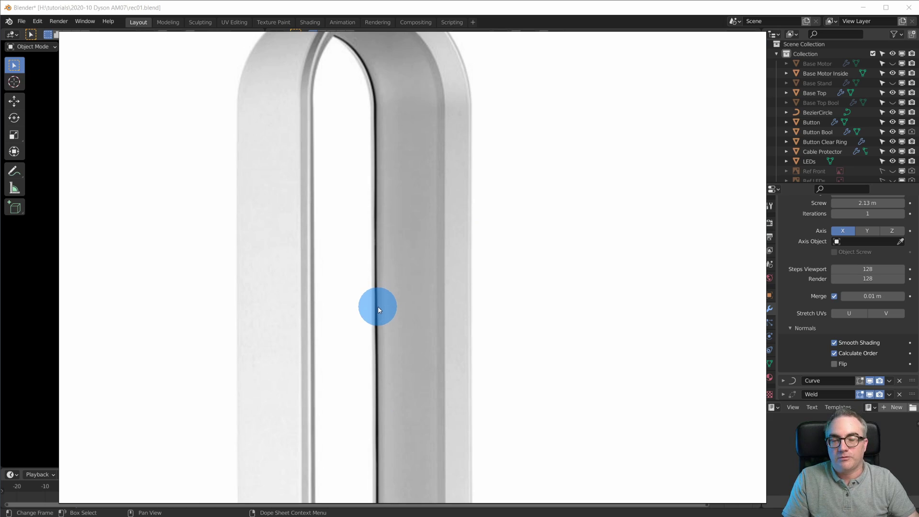
{"action": "scroll", "coordinate": [386, 335], "scroll_direction": "down", "scroll_amount": 3}
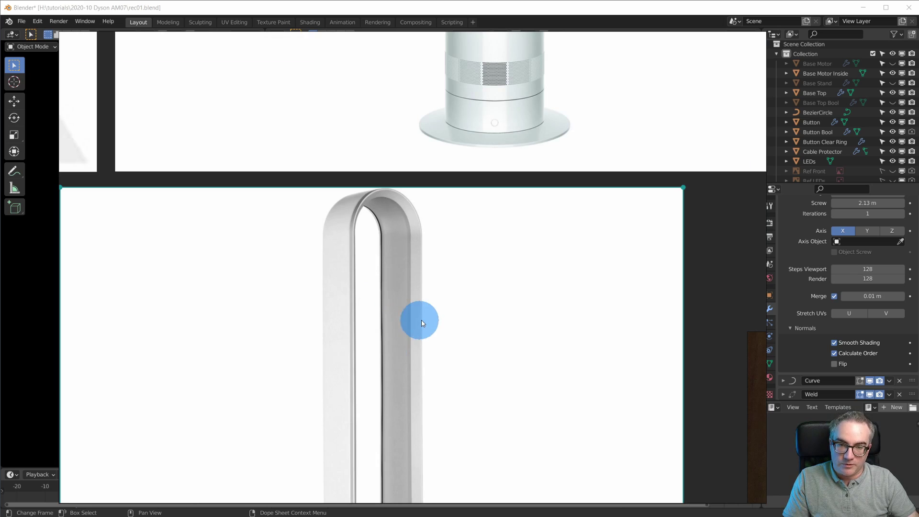
{"action": "scroll", "coordinate": [498, 339], "scroll_direction": "down", "scroll_amount": 4}
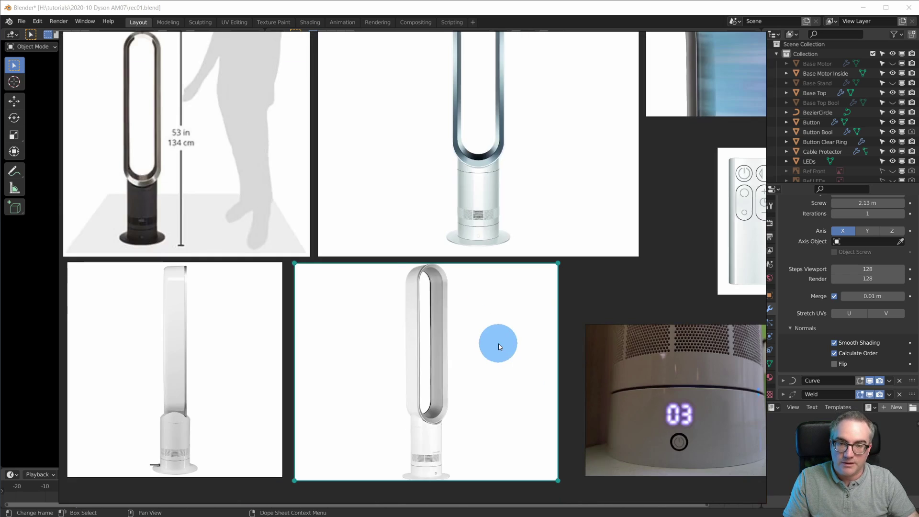
{"action": "scroll", "coordinate": [498, 353], "scroll_direction": "up", "scroll_amount": 3}
{"action": "scroll", "coordinate": [554, 174], "scroll_direction": "down", "scroll_amount": 6}
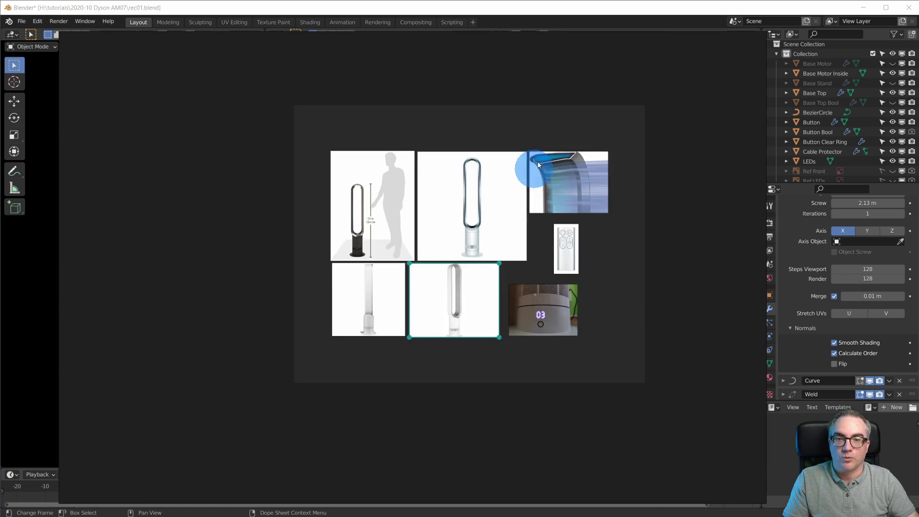
{"action": "scroll", "coordinate": [593, 135], "scroll_direction": "up", "scroll_amount": 3}
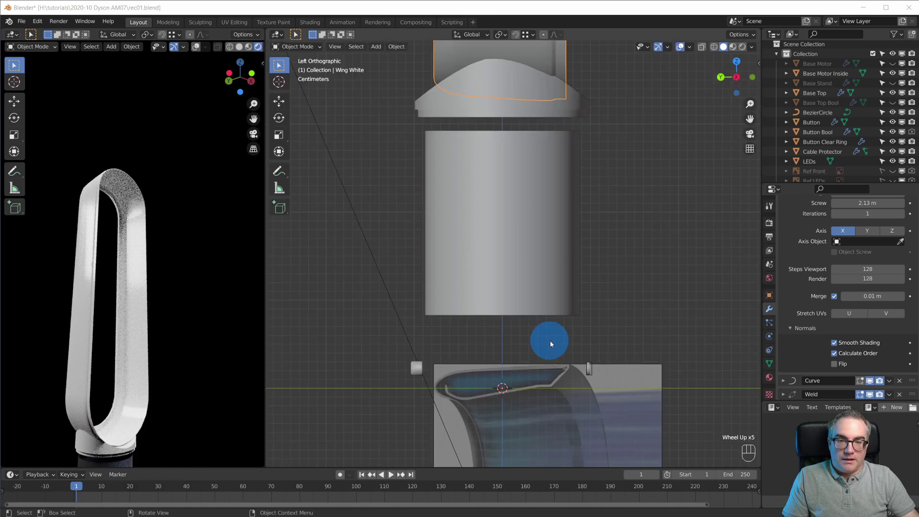
Step: Return to the left view and examine the wing cross-section reference below the base cylinder
{"action": "scroll", "coordinate": [547, 253], "scroll_direction": "down", "scroll_amount": 4}
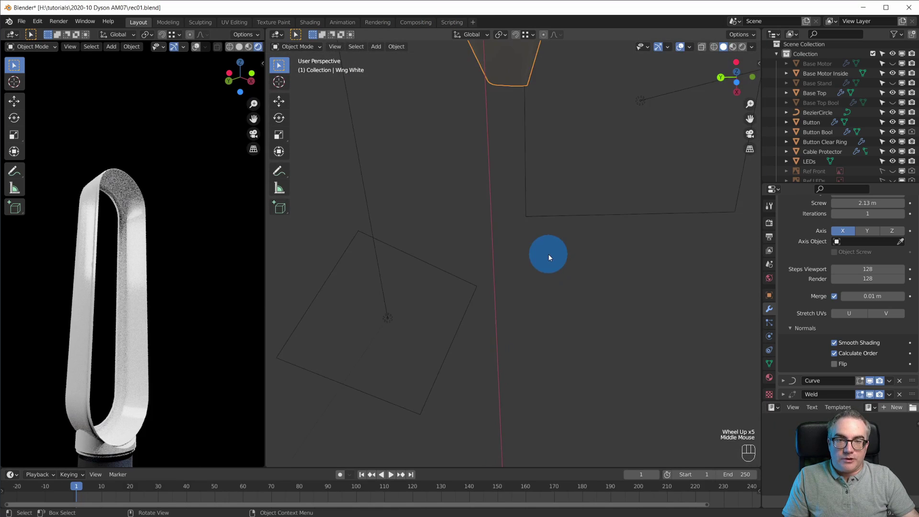
{"action": "key", "text": "KP_1"}
{"action": "scroll", "coordinate": [493, 269], "scroll_direction": "down", "scroll_amount": 1}
{"action": "key", "text": "ctrl+KP_3"}
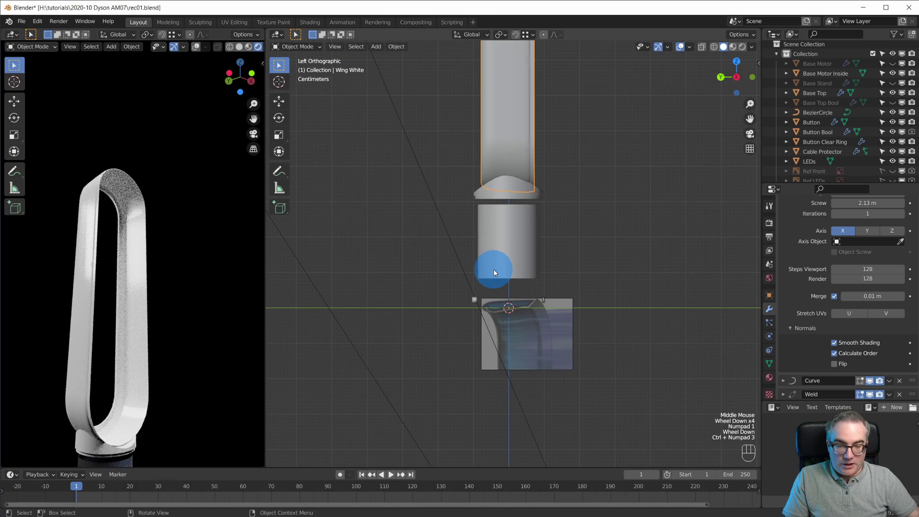
{"action": "scroll", "coordinate": [514, 320], "scroll_direction": "up", "scroll_amount": 6}
{"action": "middle_click_drag", "start_coordinate": [514, 320], "coordinate": [525, 268], "text": "shift"}
{"action": "scroll", "coordinate": [530, 297], "scroll_direction": "up", "scroll_amount": 2}
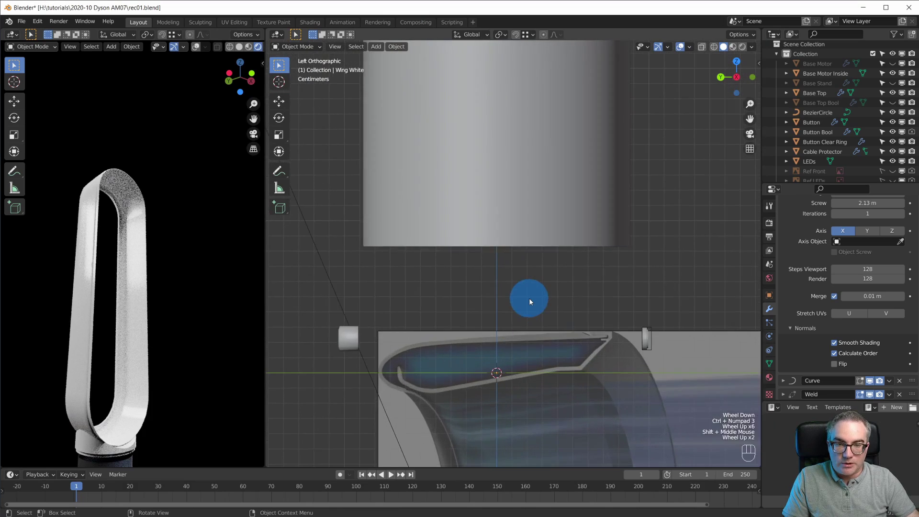
{"action": "scroll", "coordinate": [529, 298], "scroll_direction": "down", "scroll_amount": 10}
{"action": "scroll", "coordinate": [529, 298], "scroll_direction": "up", "scroll_amount": 4}
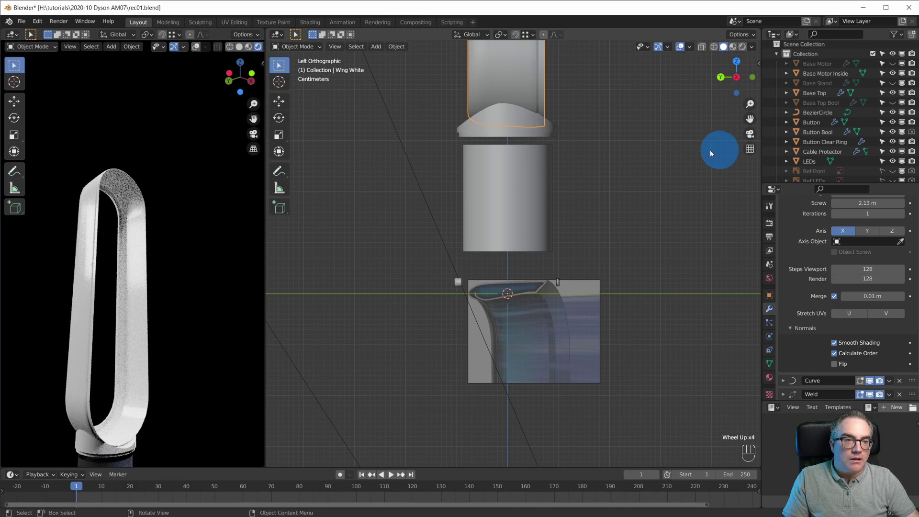
Step: Duplicate the Wing White object in place and rename the copy as Wing Silver
{"action": "key", "text": "KP_Decimal"}
{"action": "scroll", "coordinate": [838, 128], "scroll_direction": "down", "scroll_amount": 2}
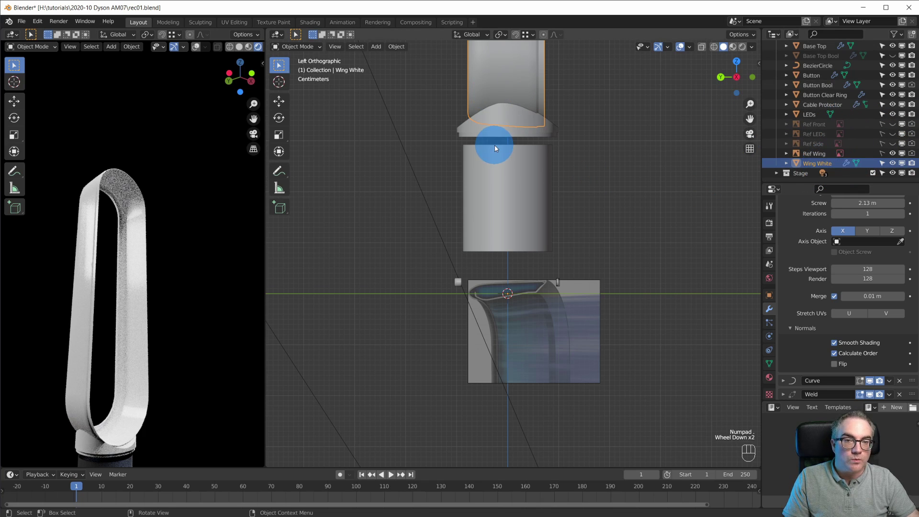
{"action": "key", "text": "shift+d"}
{"action": "left_click", "coordinate": [531, 178]}
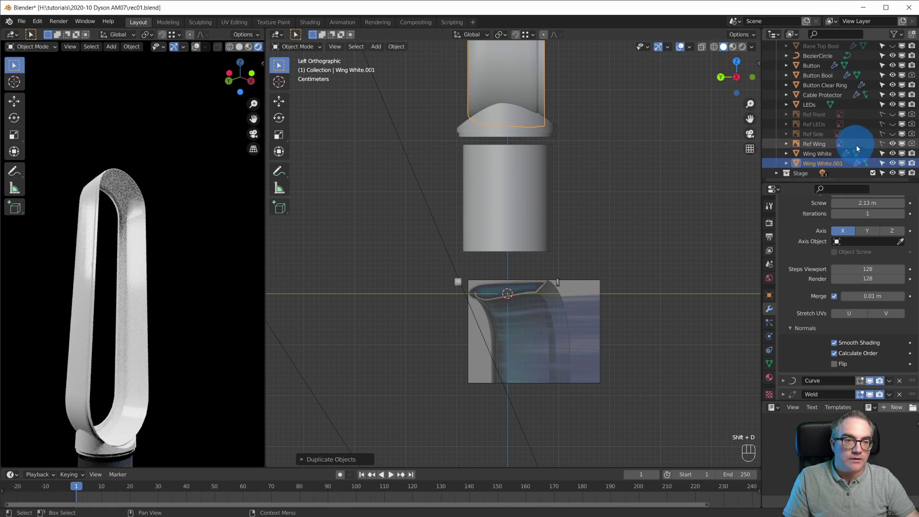
{"action": "double_click", "coordinate": [824, 163]}
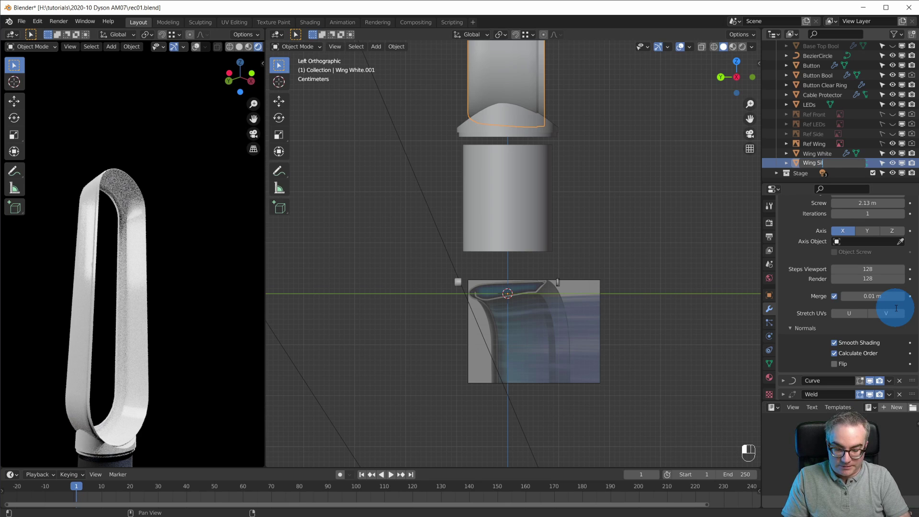
{"action": "type", "text": "ver"}
{"action": "key", "text": "Return"}
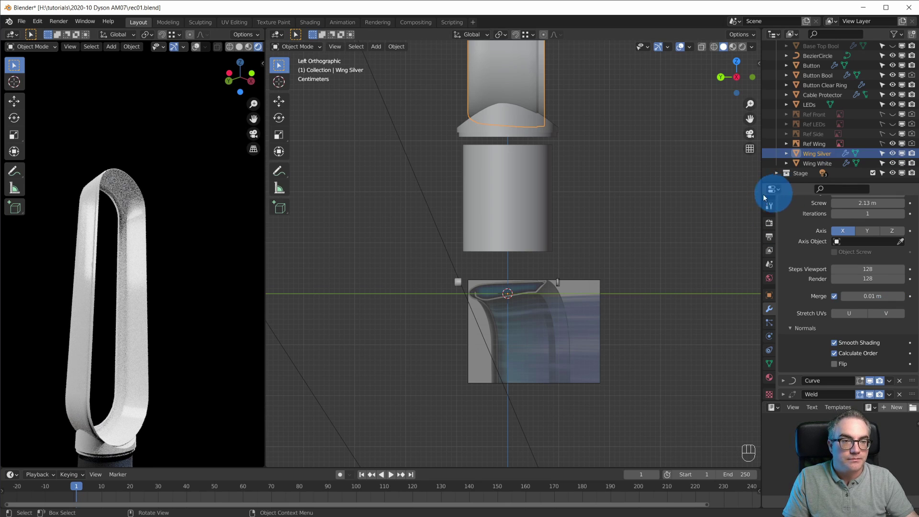
{"action": "scroll", "coordinate": [540, 323], "scroll_direction": "up", "scroll_amount": 3}
{"action": "key", "text": "Tab"}
{"action": "key", "text": "a"}
{"action": "middle_click_drag", "start_coordinate": [566, 357], "coordinate": [579, 278], "text": "shift"}
{"action": "scroll", "coordinate": [577, 259], "scroll_direction": "down", "scroll_amount": 1}
{"action": "scroll", "coordinate": [575, 234], "scroll_direction": "up", "scroll_amount": 6}
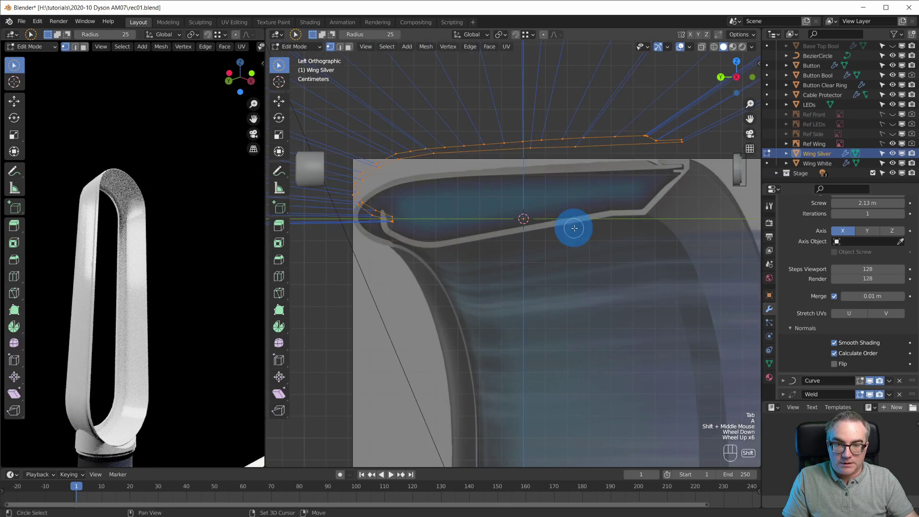
{"action": "middle_click_drag", "start_coordinate": [575, 230], "coordinate": [572, 311], "text": "shift"}
{"action": "scroll", "coordinate": [572, 321], "scroll_direction": "up", "scroll_amount": 1}
{"action": "scroll", "coordinate": [572, 321], "scroll_direction": "down", "scroll_amount": 1}
{"action": "scroll", "coordinate": [572, 322], "scroll_direction": "up", "scroll_amount": 1}
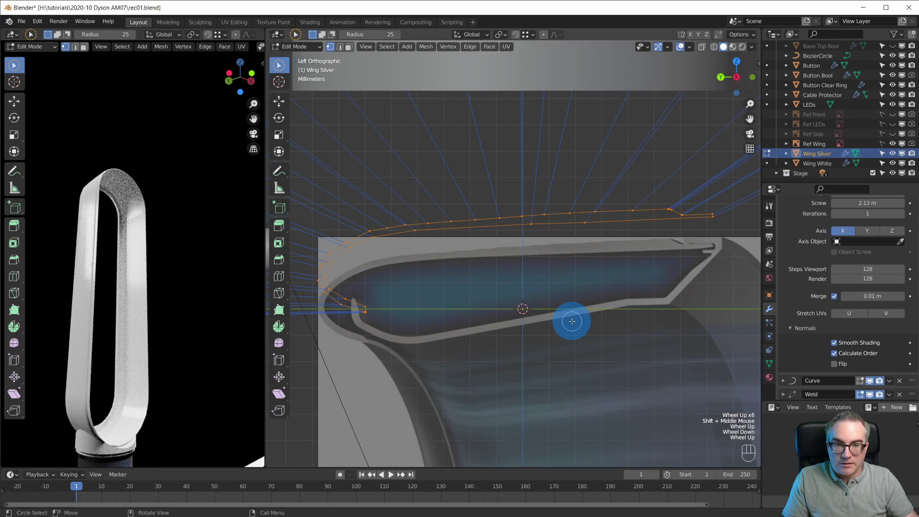
{"action": "left_click", "coordinate": [690, 46]}
{"action": "scroll", "coordinate": [533, 266], "scroll_direction": "down", "scroll_amount": 2}
{"action": "scroll", "coordinate": [580, 301], "scroll_direction": "up", "scroll_amount": 1}
{"action": "scroll", "coordinate": [580, 302], "scroll_direction": "down", "scroll_amount": 1}
{"action": "key", "text": "alt+a"}
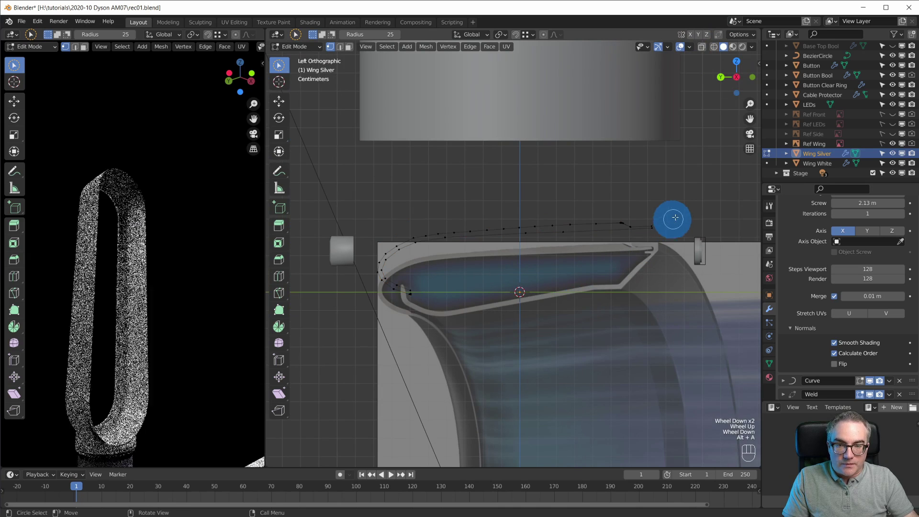
Step: Delete nearly all vertices of the Wing Silver profile, keeping only the small group at its inner front end
{"action": "key", "text": "b"}
{"action": "left_click_drag", "start_coordinate": [704, 196], "coordinate": [341, 273]}
{"action": "key", "text": "x"}
{"action": "left_click", "coordinate": [445, 223]}
{"action": "scroll", "coordinate": [472, 314], "scroll_direction": "up", "scroll_amount": 2}
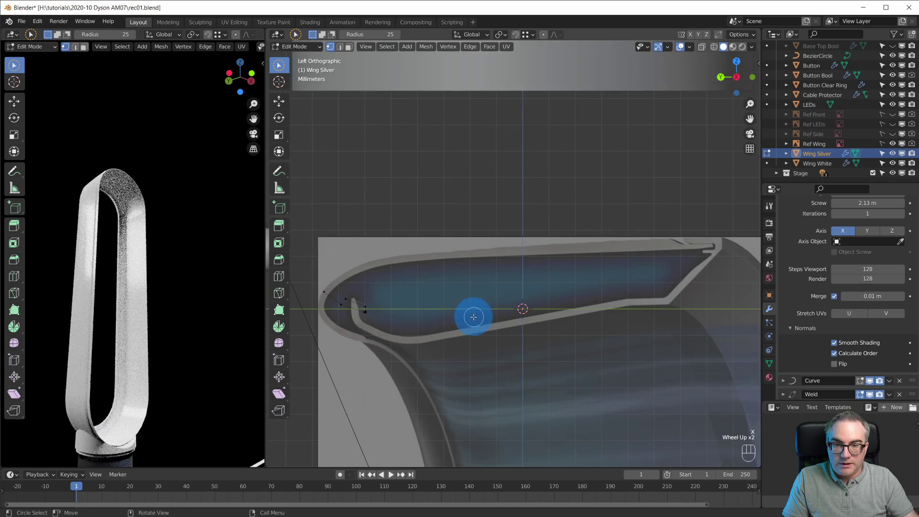
{"action": "middle_click_drag", "start_coordinate": [435, 353], "coordinate": [488, 351], "text": "shift"}
{"action": "left_click", "coordinate": [389, 310]}
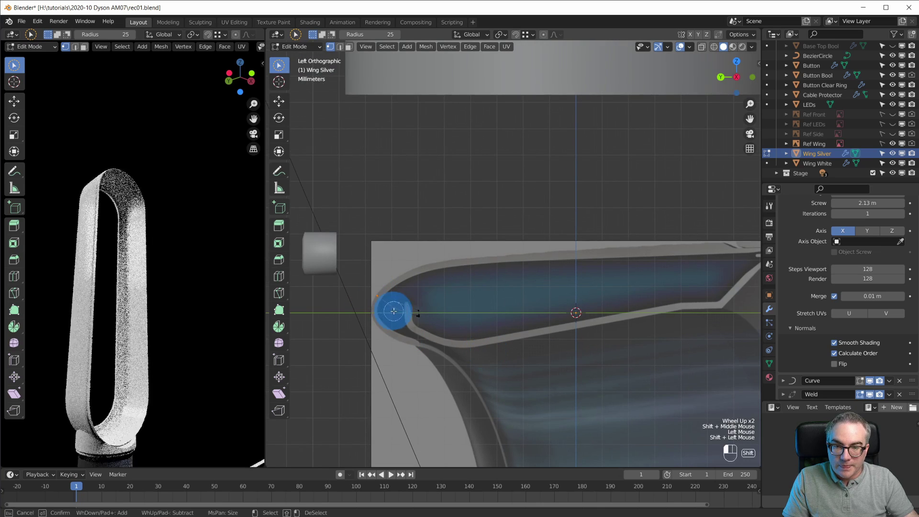
{"action": "left_click", "coordinate": [388, 304], "text": "shift"}
{"action": "key", "text": "x"}
{"action": "left_click", "coordinate": [493, 279]}
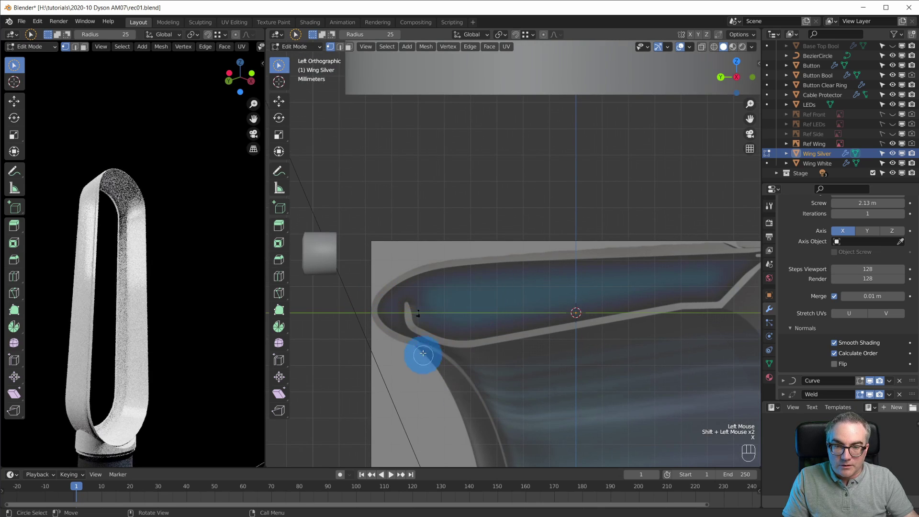
Step: Move one of the remaining vertices onto the tip of the silver part's hooked lip in the wing reference
{"action": "scroll", "coordinate": [421, 353], "scroll_direction": "up", "scroll_amount": 4}
{"action": "middle_click_drag", "start_coordinate": [478, 386], "coordinate": [613, 297], "text": "shift"}
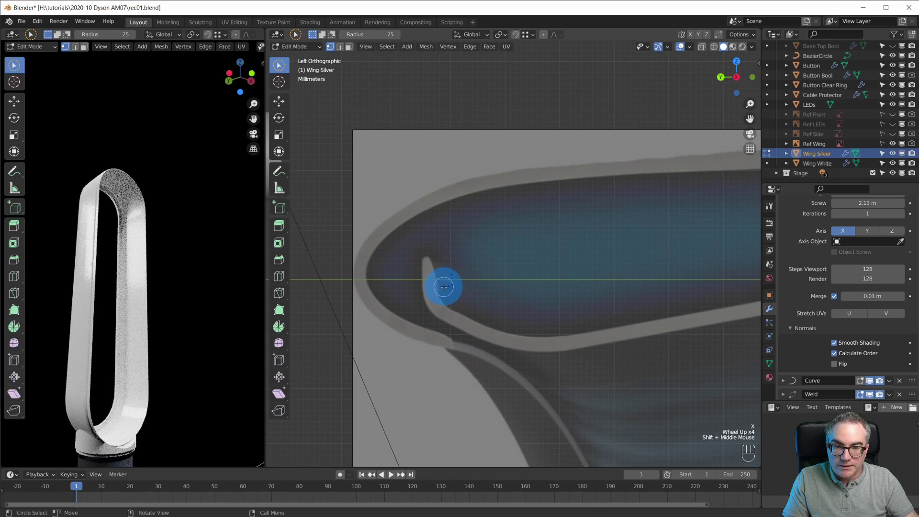
{"action": "left_click", "coordinate": [459, 301]}
{"action": "scroll", "coordinate": [457, 318], "scroll_direction": "up", "scroll_amount": 3}
{"action": "left_click", "coordinate": [410, 312]}
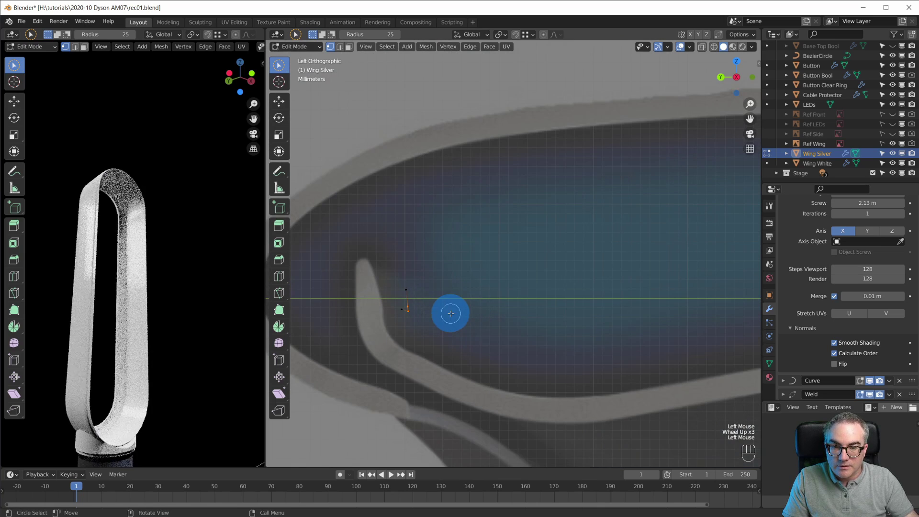
{"action": "left_click", "coordinate": [405, 288]}
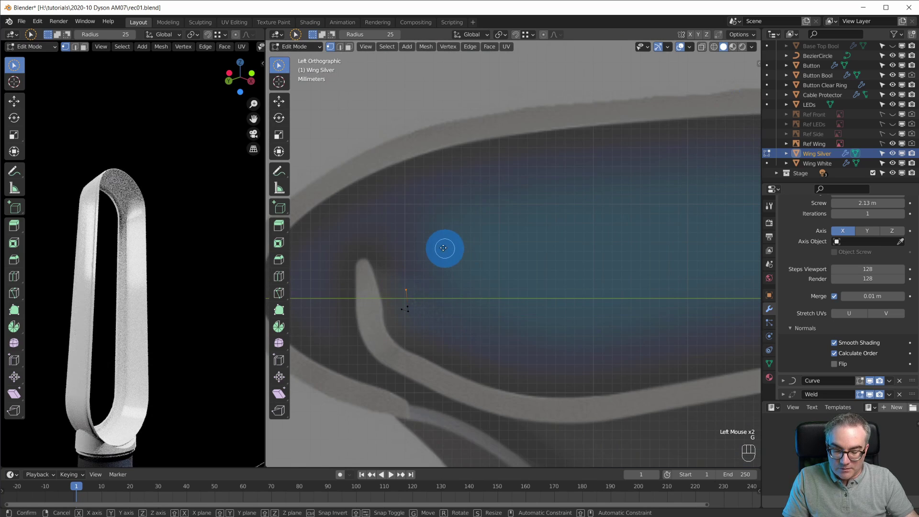
{"action": "key", "text": "g"}
{"action": "left_click", "coordinate": [400, 213]}
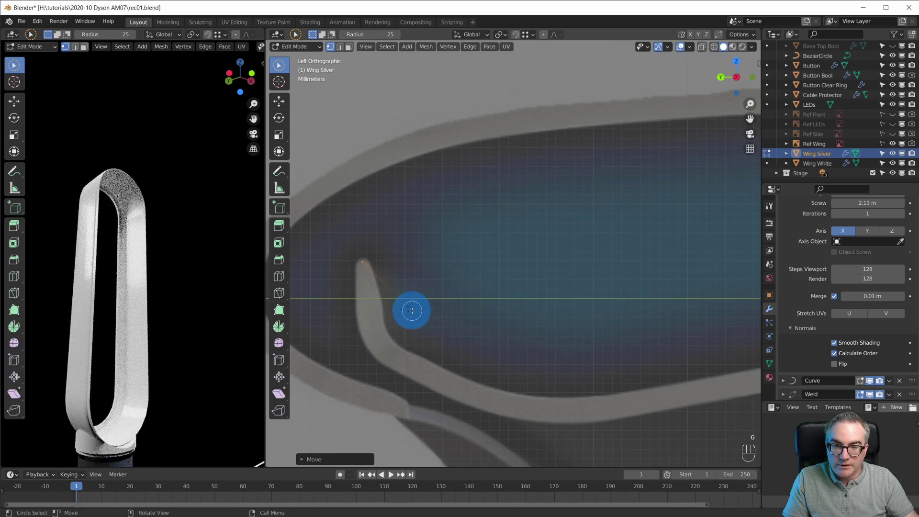
Step: Move the other leftover vertices beside the lip to check for duplicates and delete the surplus ones
{"action": "left_click", "coordinate": [412, 311]}
{"action": "key", "text": "g"}
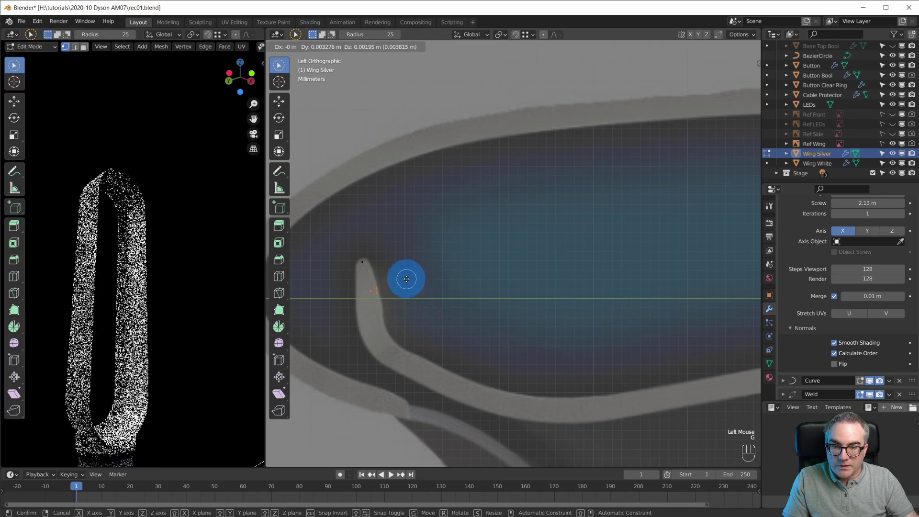
{"action": "left_click", "coordinate": [407, 280]}
{"action": "key", "text": "x"}
{"action": "left_click", "coordinate": [417, 298]}
{"action": "left_click", "coordinate": [424, 300]}
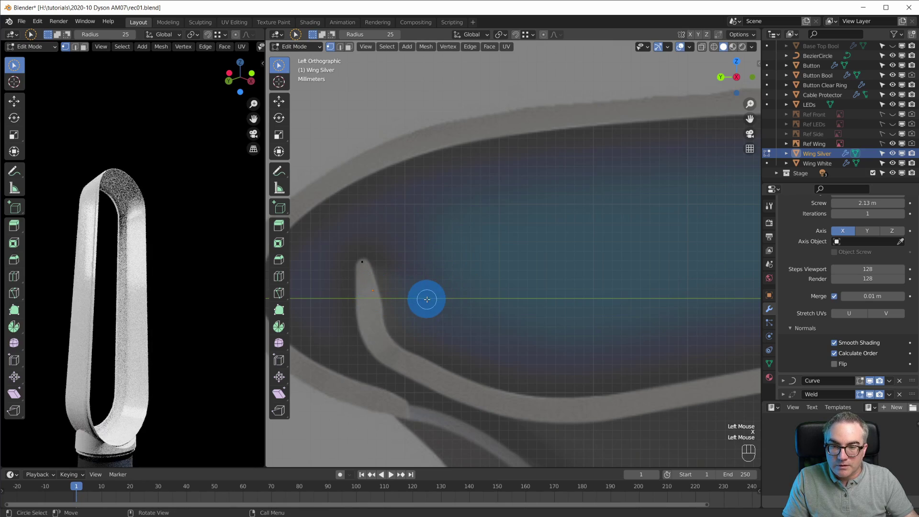
{"action": "key", "text": "g"}
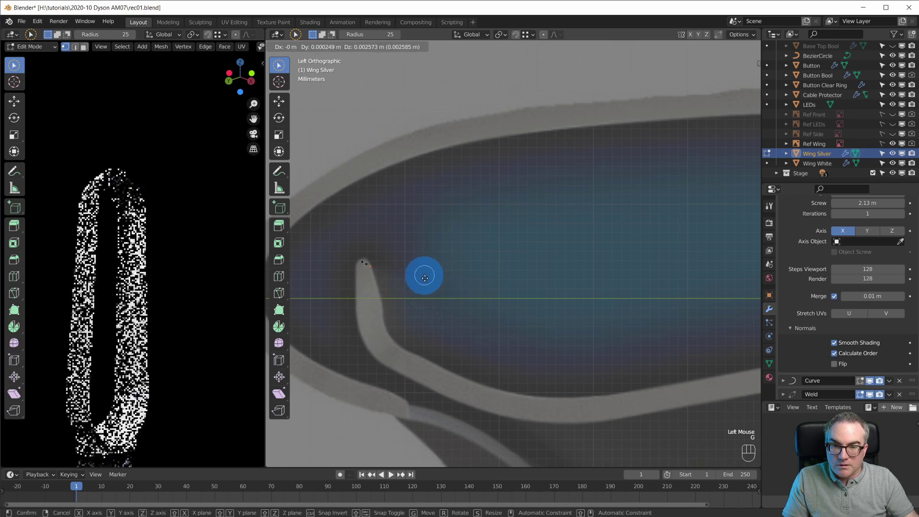
{"action": "left_click", "coordinate": [435, 311]}
Step: Select the geometry at the lip's tip and clean it up with Limited Dissolve
{"action": "key", "text": "c"}
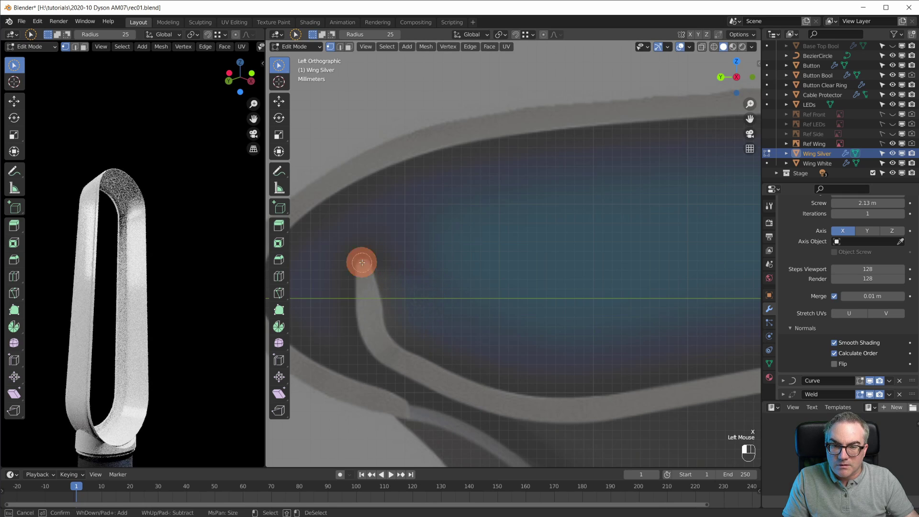
{"action": "right_click", "coordinate": [444, 254]}
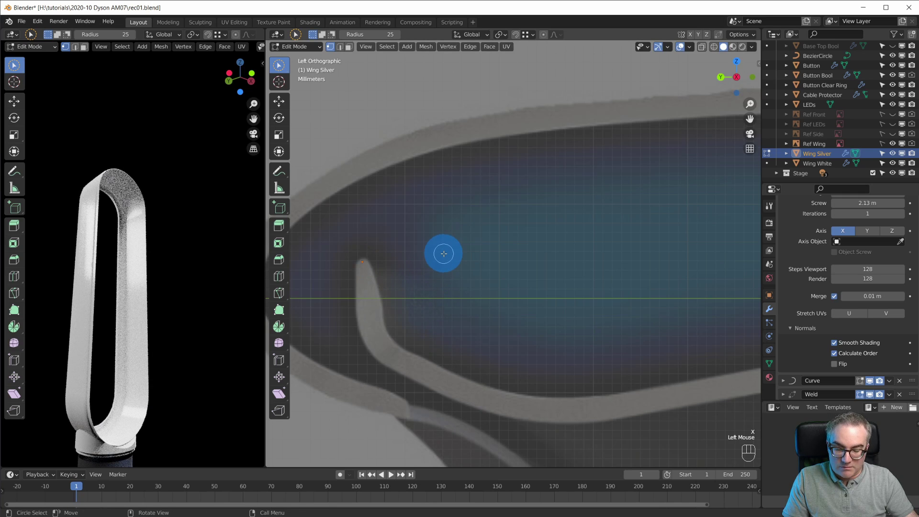
{"action": "left_click", "coordinate": [426, 49]}
{"action": "mouse_move", "coordinate": [463, 259]}
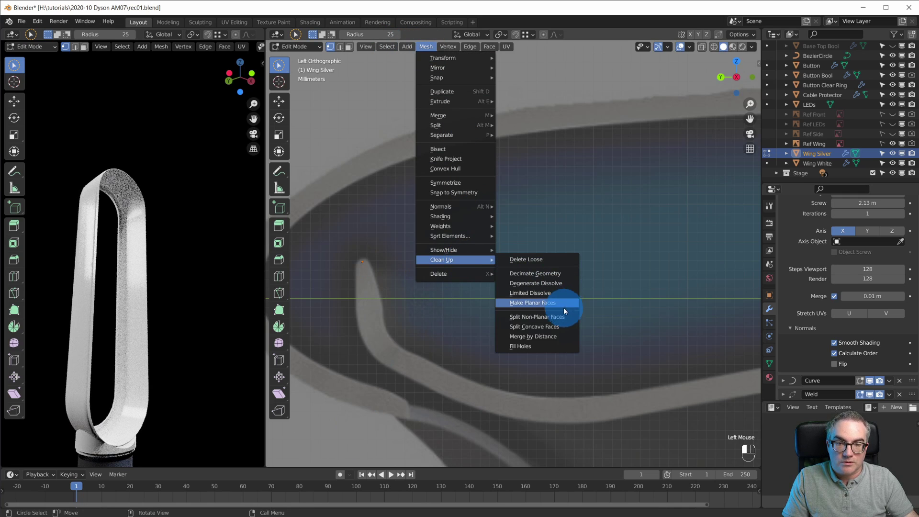
{"action": "left_click", "coordinate": [560, 293]}
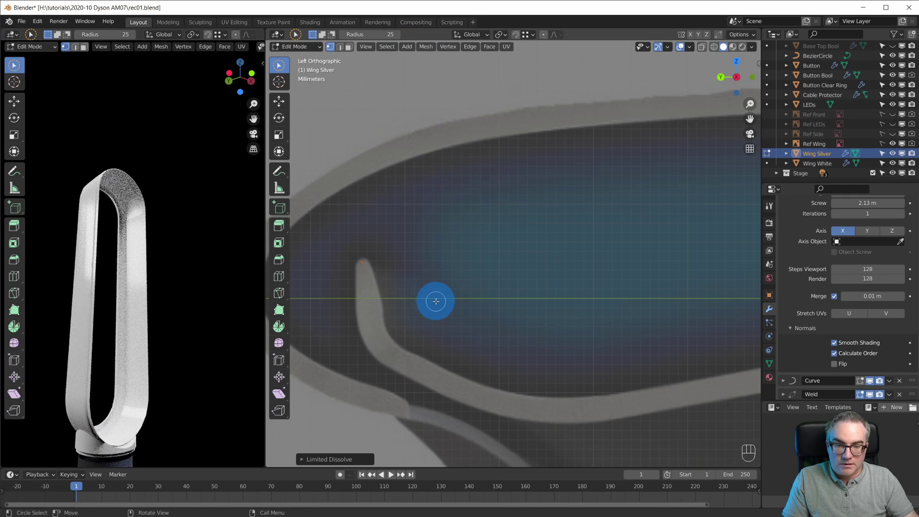
Step: Extrude a new vertex from the lip's tip and position both vertices along the inner edge of the hooked lip
{"action": "left_click", "coordinate": [361, 261]}
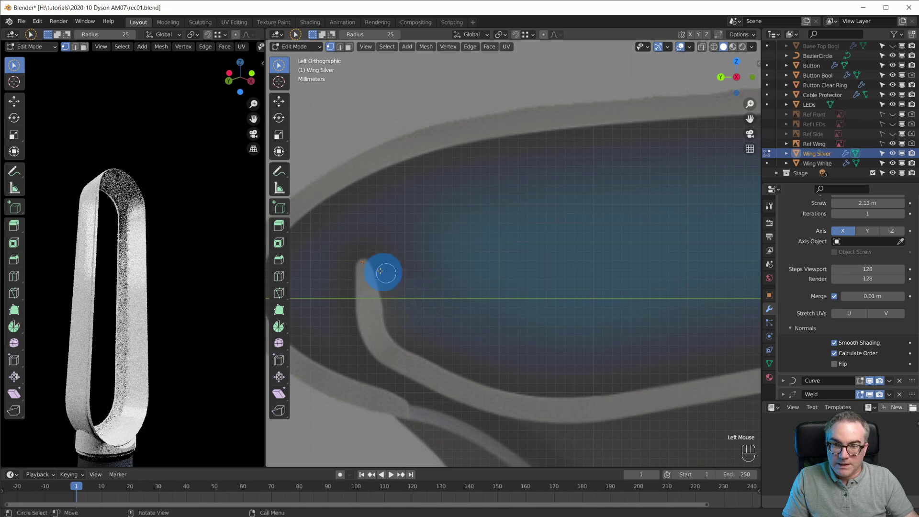
{"action": "key", "text": "e"}
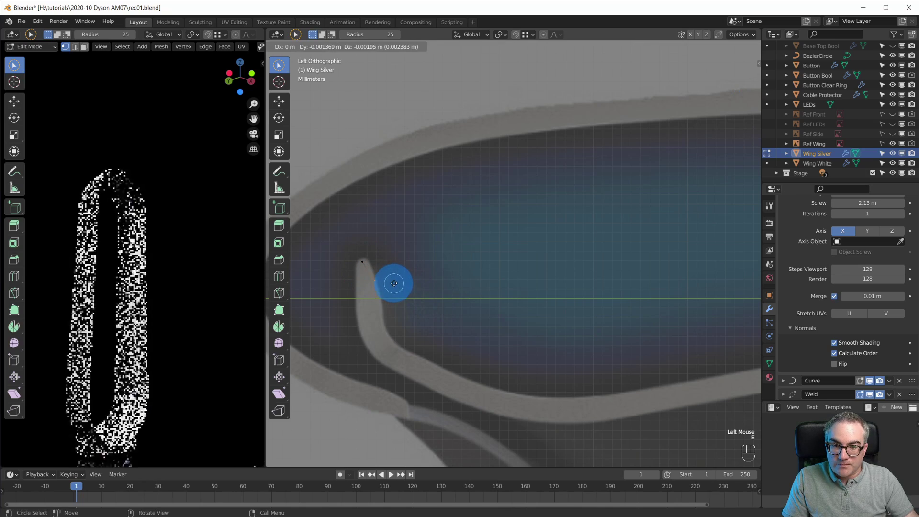
{"action": "left_click", "coordinate": [394, 284]}
{"action": "left_click", "coordinate": [368, 262]}
{"action": "key", "text": "g"}
{"action": "left_click", "coordinate": [369, 262]}
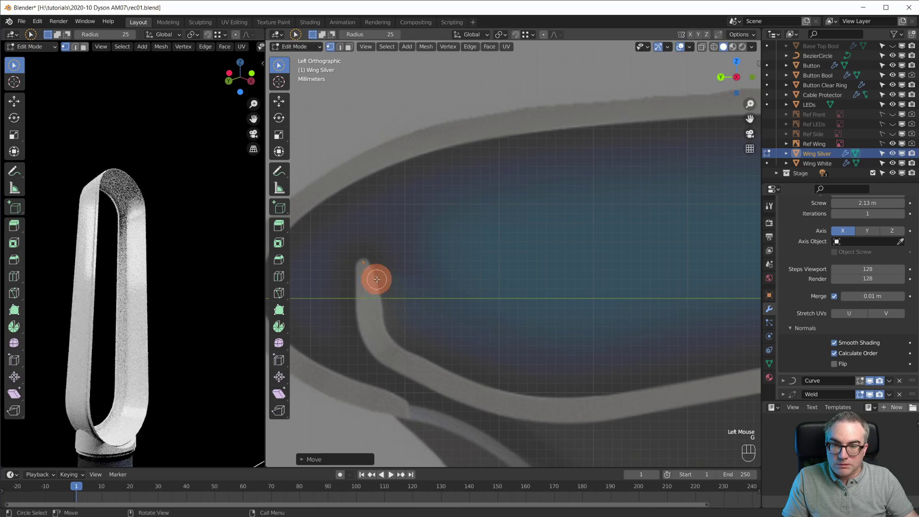
{"action": "left_click", "coordinate": [376, 280]}
{"action": "key", "text": "g"}
{"action": "left_click", "coordinate": [429, 370]}
{"action": "key", "text": "g"}
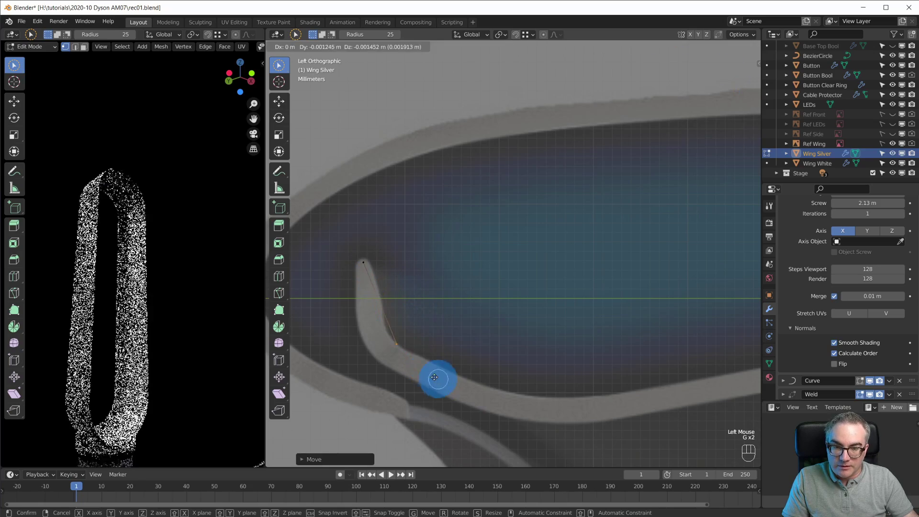
{"action": "left_click", "coordinate": [430, 367]}
Step: Extrude further vertices one after another to trace the inner edge of the silver part's curved underside
{"action": "key", "text": "e"}
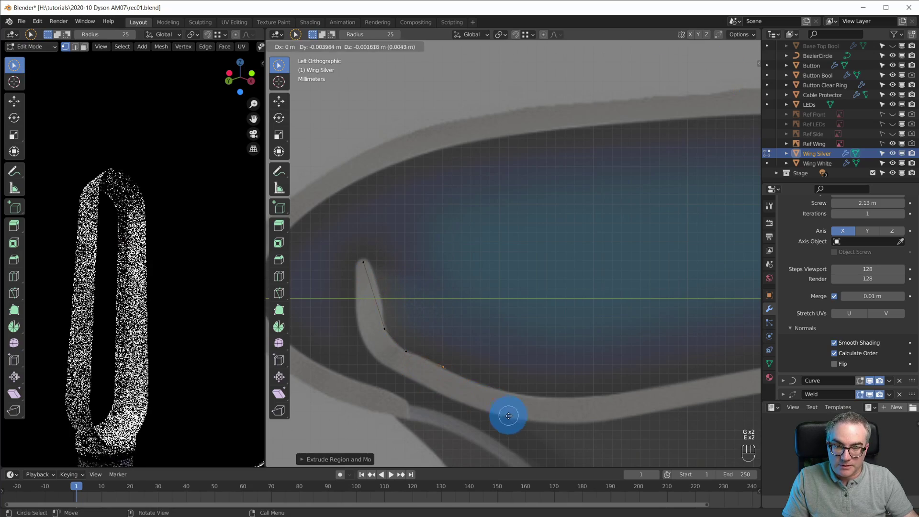
{"action": "left_click", "coordinate": [512, 420]}
{"action": "key", "text": "e"}
{"action": "left_click", "coordinate": [603, 449]}
{"action": "key", "text": "e"}
{"action": "left_click", "coordinate": [712, 447]}
{"action": "key", "text": "e"}
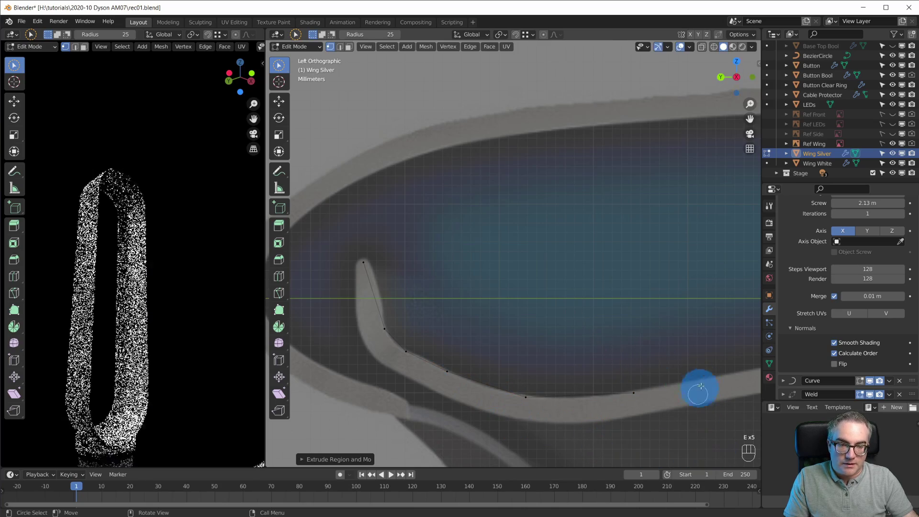
Step: Continue extruding vertices along the inner edge of the silver underside up to the corner where the sloped section begins
{"action": "middle_click_drag", "start_coordinate": [698, 383], "coordinate": [526, 298], "text": "shift"}
{"action": "scroll", "coordinate": [526, 298], "scroll_direction": "down", "scroll_amount": 6}
{"action": "left_click", "coordinate": [494, 276]}
{"action": "middle_click_drag", "start_coordinate": [568, 276], "coordinate": [527, 320], "text": "shift"}
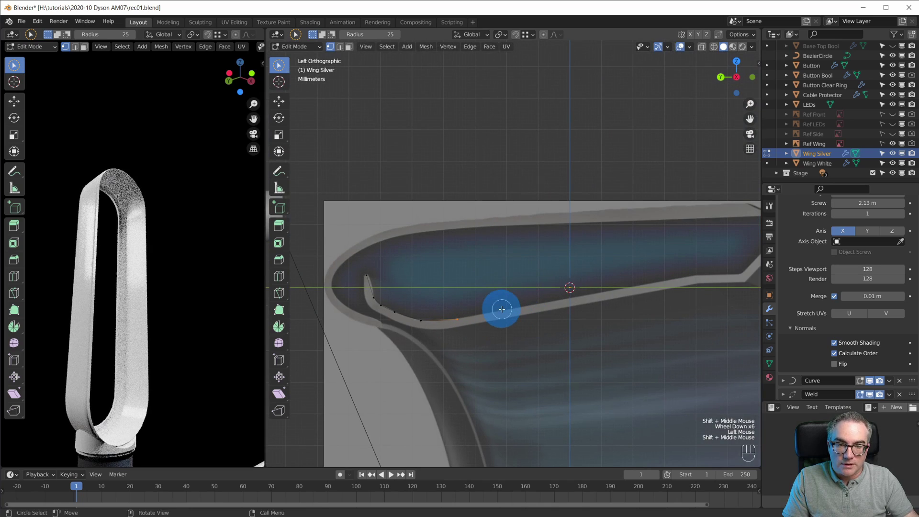
{"action": "right_click", "coordinate": [550, 302], "text": "ctrl"}
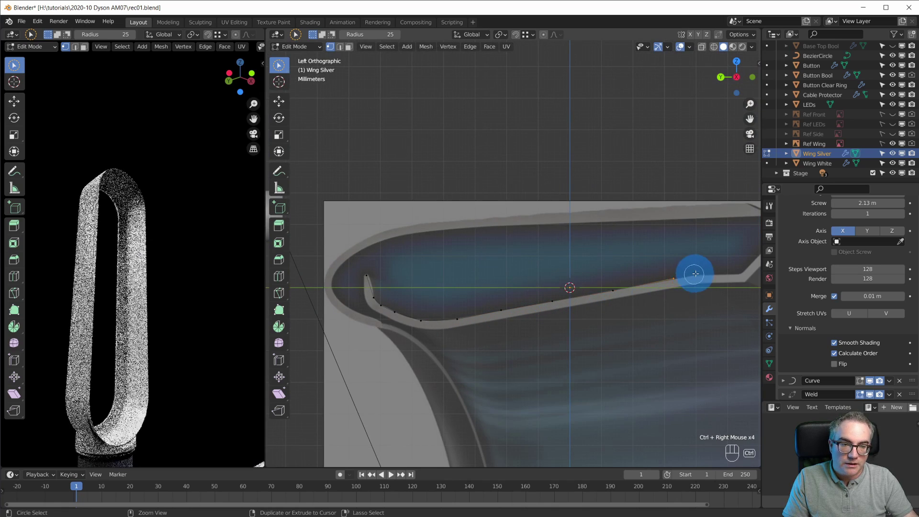
{"action": "middle_click_drag", "start_coordinate": [741, 277], "coordinate": [639, 284], "text": "shift"}
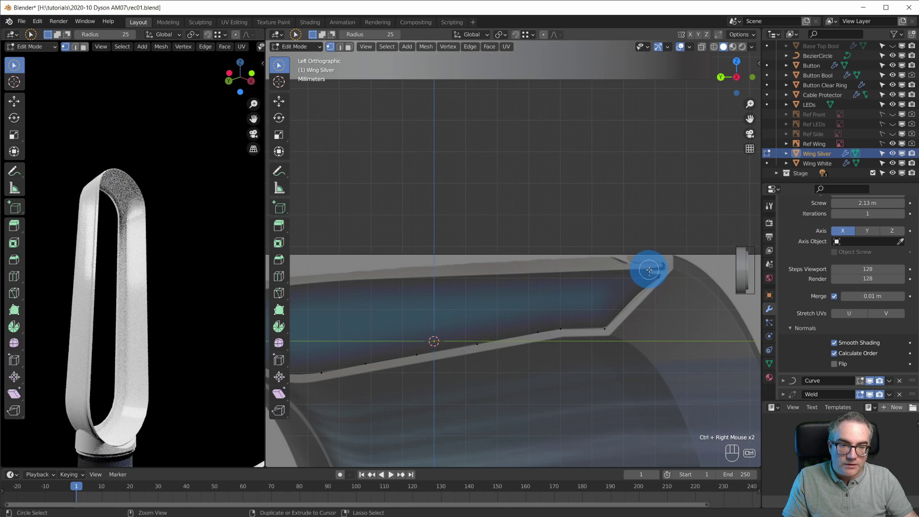
Step: Extrude vertices up the inner edge of the sloped section and move the last one past the slot to the wall beside it
{"action": "scroll", "coordinate": [689, 281], "scroll_direction": "up", "scroll_amount": 2}
{"action": "middle_click_drag", "start_coordinate": [689, 287], "coordinate": [498, 323], "text": "shift"}
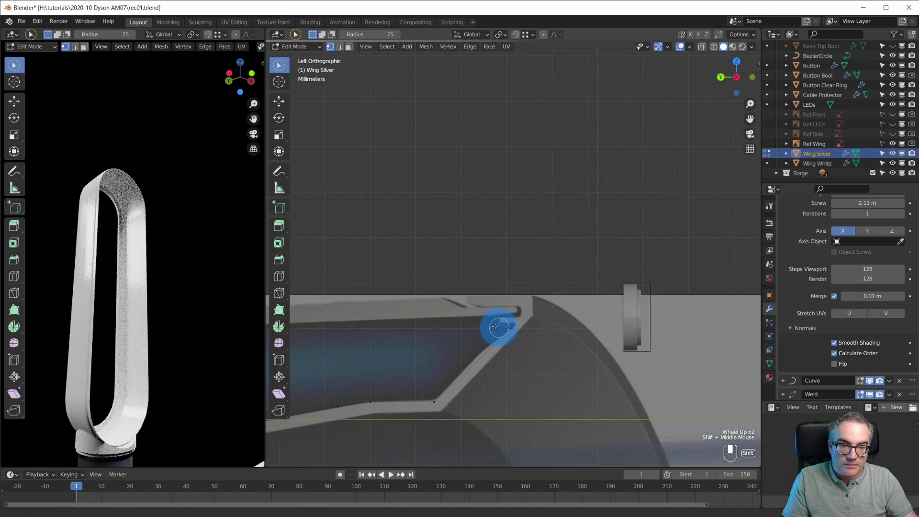
{"action": "scroll", "coordinate": [498, 322], "scroll_direction": "up", "scroll_amount": 3}
{"action": "middle_click_drag", "start_coordinate": [524, 386], "coordinate": [561, 346], "text": "shift"}
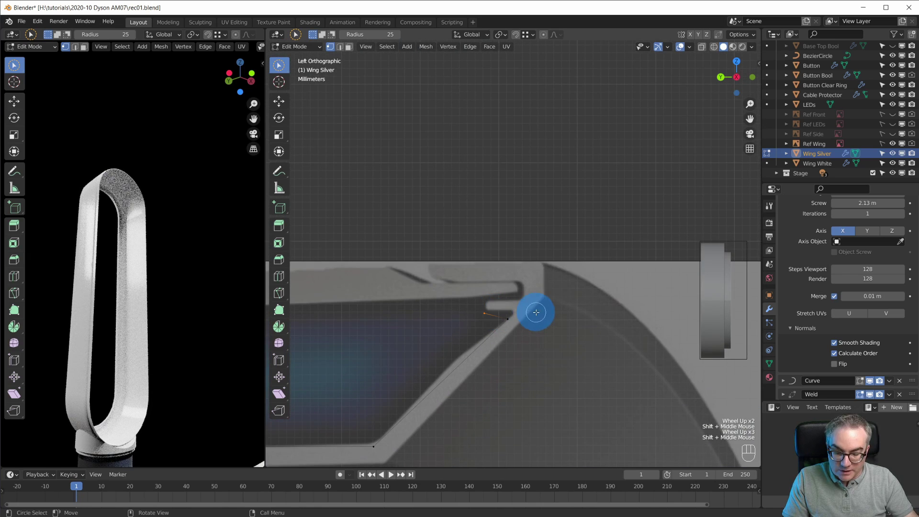
{"action": "key", "text": "g"}
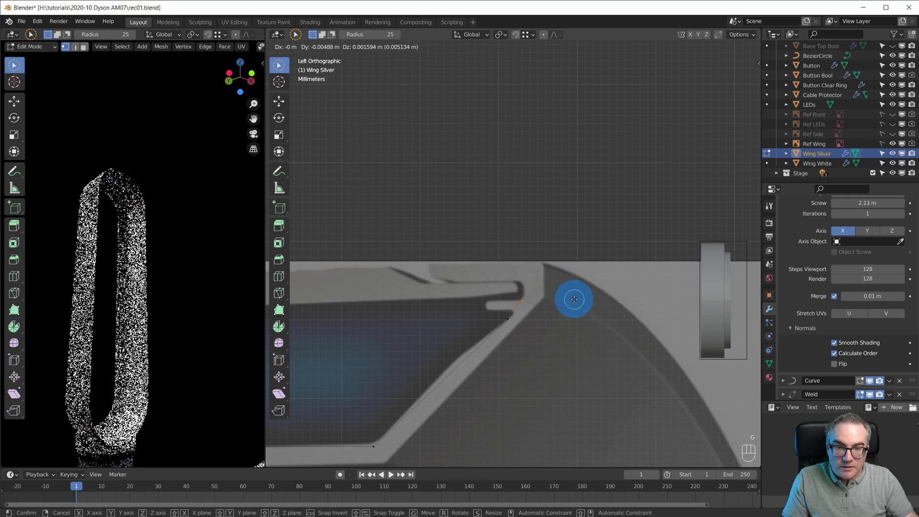
{"action": "left_click", "coordinate": [530, 289]}
Step: Trace the stepped end of the silver part and its outer corner with extruded vertices, continuing down the slope's outer edge to the lower corner
{"action": "right_click", "coordinate": [453, 281], "text": "ctrl"}
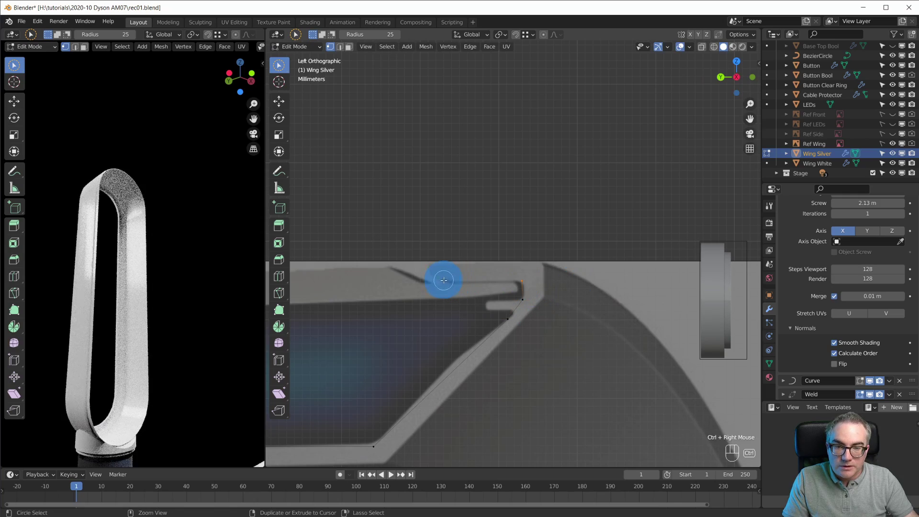
{"action": "right_click", "coordinate": [428, 266], "text": "ctrl"}
{"action": "right_click", "coordinate": [433, 263], "text": "ctrl"}
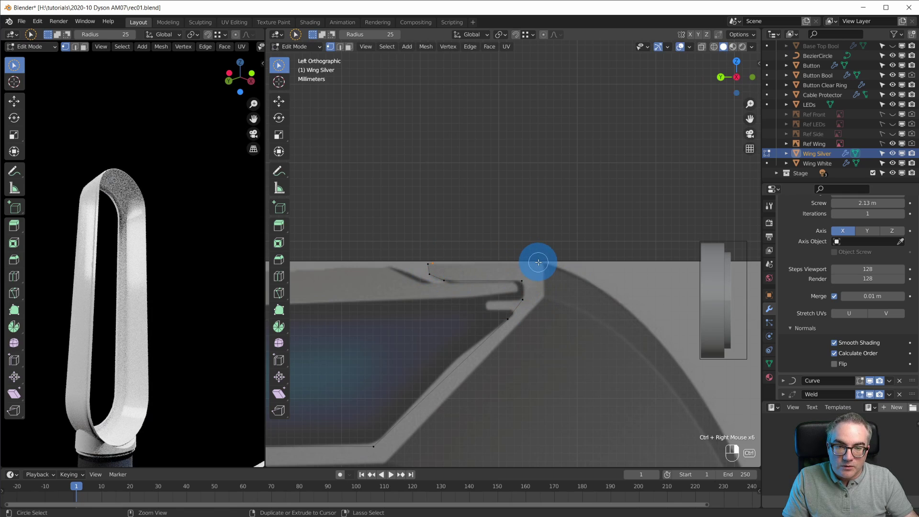
{"action": "right_click", "coordinate": [545, 278], "text": "ctrl"}
{"action": "right_click", "coordinate": [541, 302], "text": "ctrl"}
{"action": "right_click", "coordinate": [435, 443], "text": "ctrl"}
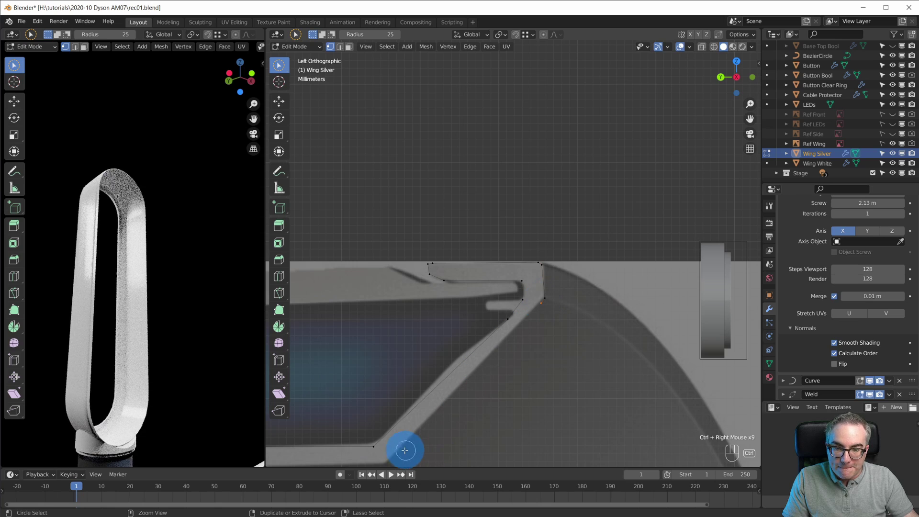
{"action": "right_click", "coordinate": [386, 462], "text": "ctrl"}
Step: Extrude vertices from the slope's lower corner back along the outer edge of the straight underside
{"action": "middle_click_drag", "start_coordinate": [465, 426], "coordinate": [656, 174], "text": "shift"}
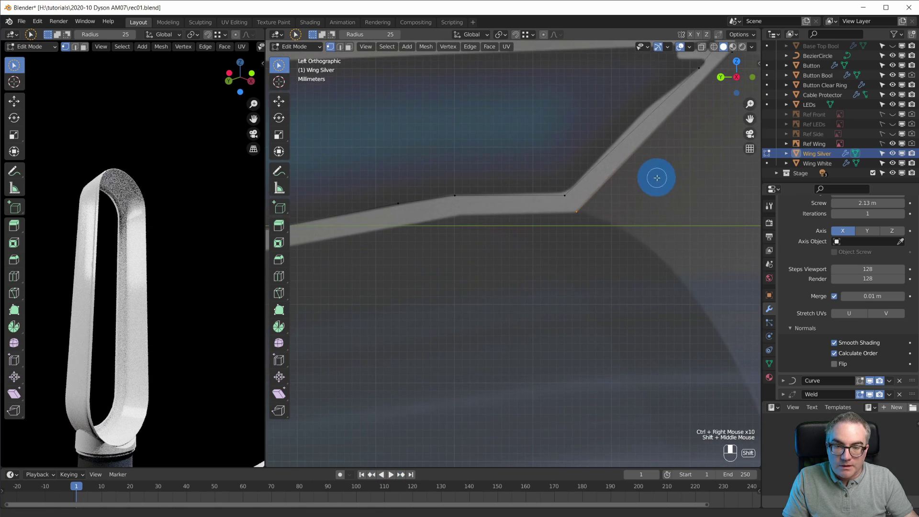
{"action": "right_click", "coordinate": [452, 214], "text": "ctrl"}
{"action": "middle_click_drag", "start_coordinate": [451, 214], "coordinate": [629, 200], "text": "shift"}
{"action": "right_click", "coordinate": [463, 212], "text": "ctrl"}
{"action": "middle_click_drag", "start_coordinate": [458, 219], "coordinate": [725, 242], "text": "shift"}
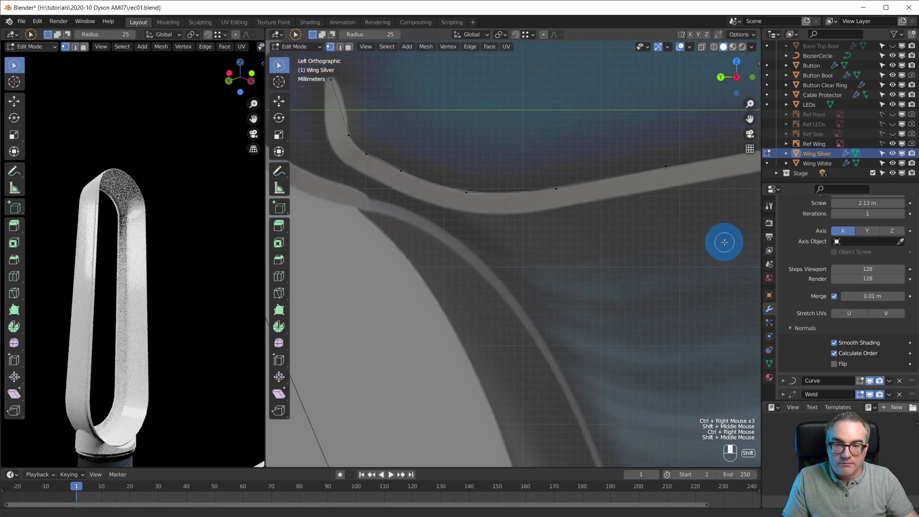
Step: Trace the outer edge of the curved underside and hooked lip with extruded vertices, and join the last one to the lip's tip with an edge
{"action": "right_click", "coordinate": [556, 205], "text": "ctrl"}
{"action": "right_click", "coordinate": [512, 212], "text": "ctrl"}
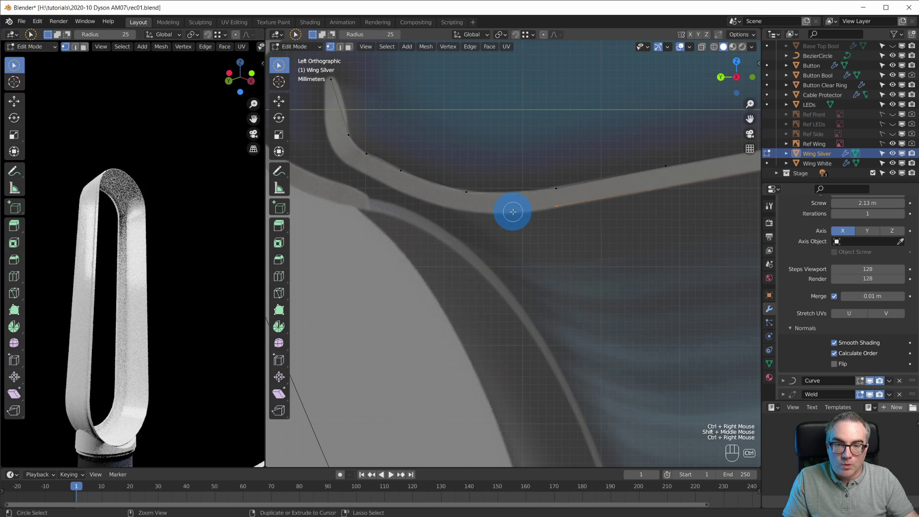
{"action": "right_click", "coordinate": [465, 210], "text": "ctrl"}
{"action": "right_click", "coordinate": [387, 186], "text": "ctrl"}
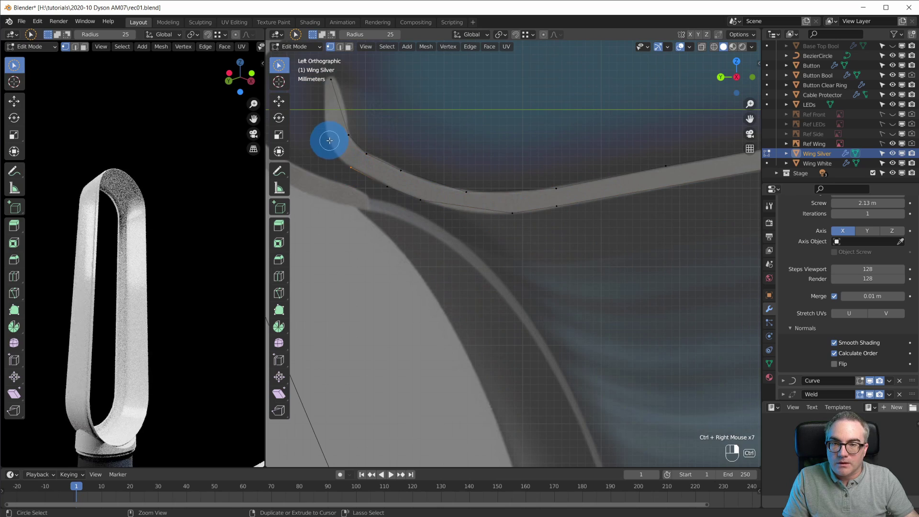
{"action": "right_click", "coordinate": [324, 103], "text": "ctrl"}
{"action": "middle_click_drag", "start_coordinate": [343, 112], "coordinate": [389, 257], "text": "shift"}
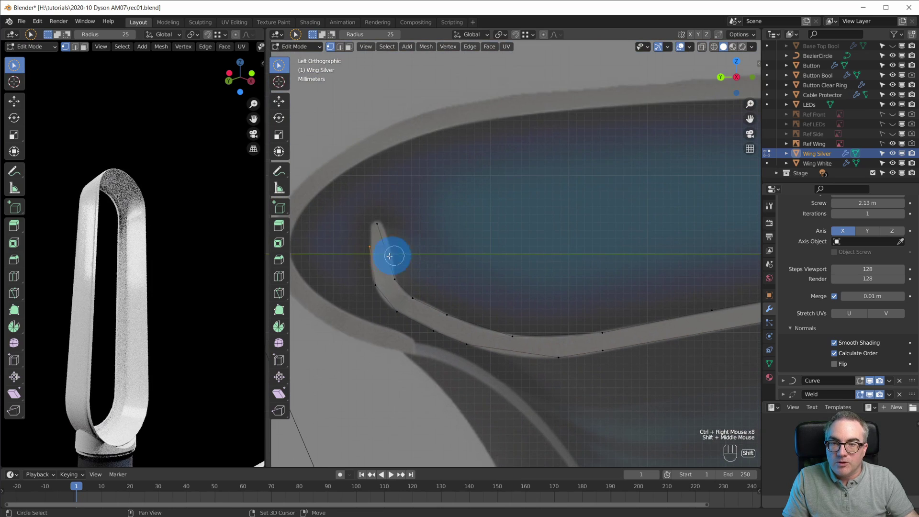
{"action": "left_click", "coordinate": [380, 224], "text": "shift"}
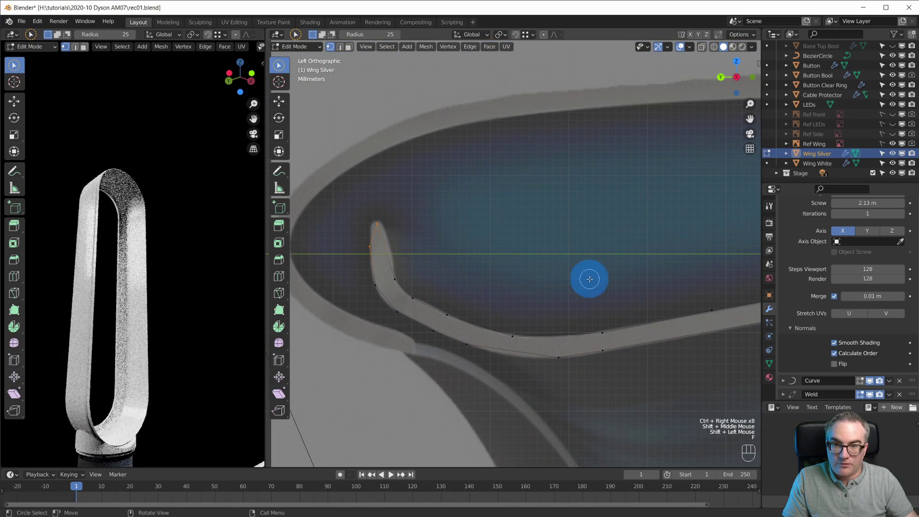
{"action": "key", "text": "f"}
Step: Adjust the vertex at the lower end of the slope's outer edge to match the reference corner
{"action": "middle_click_drag", "start_coordinate": [589, 275], "coordinate": [455, 207], "text": "shift"}
{"action": "scroll", "coordinate": [526, 230], "scroll_direction": "down", "scroll_amount": 5}
{"action": "scroll", "coordinate": [513, 281], "scroll_direction": "up", "scroll_amount": 4}
{"action": "middle_click_drag", "start_coordinate": [584, 246], "coordinate": [453, 361], "text": "shift"}
{"action": "scroll", "coordinate": [515, 273], "scroll_direction": "up", "scroll_amount": 2}
{"action": "scroll", "coordinate": [502, 355], "scroll_direction": "up", "scroll_amount": 4}
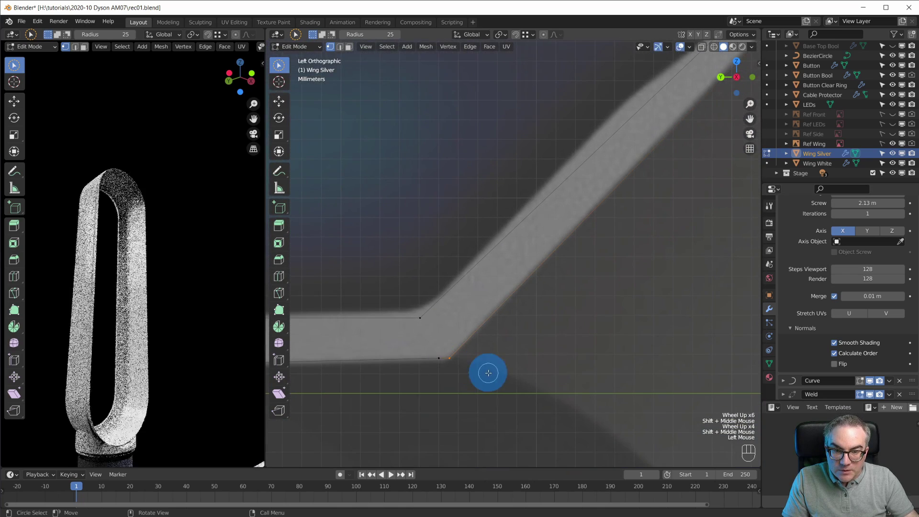
{"action": "left_click", "coordinate": [464, 369]}
{"action": "key", "text": "g"}
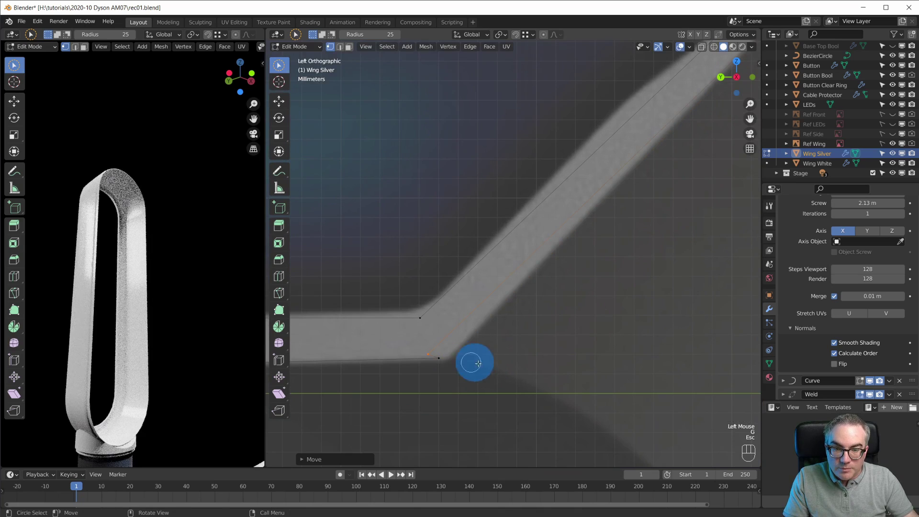
{"action": "middle_click_drag", "start_coordinate": [546, 329], "coordinate": [475, 382], "text": "shift"}
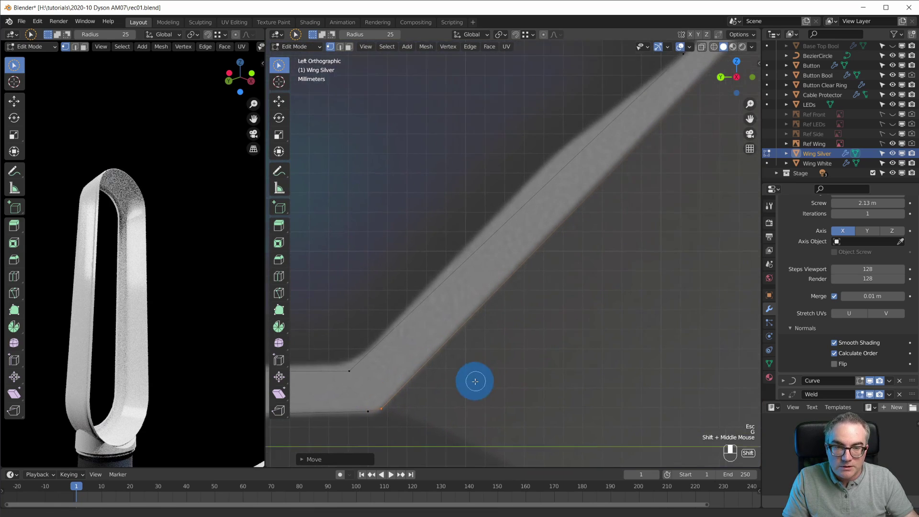
Step: Select both end vertices of the slope's long outer edge and subdivide that edge
{"action": "scroll", "coordinate": [493, 375], "scroll_direction": "down", "scroll_amount": 1, "text": "shift"}
{"action": "scroll", "coordinate": [502, 373], "scroll_direction": "down", "scroll_amount": 3}
{"action": "left_click", "coordinate": [658, 120], "text": "shift"}
{"action": "right_click", "coordinate": [588, 180]}
{"action": "left_click", "coordinate": [589, 183]}
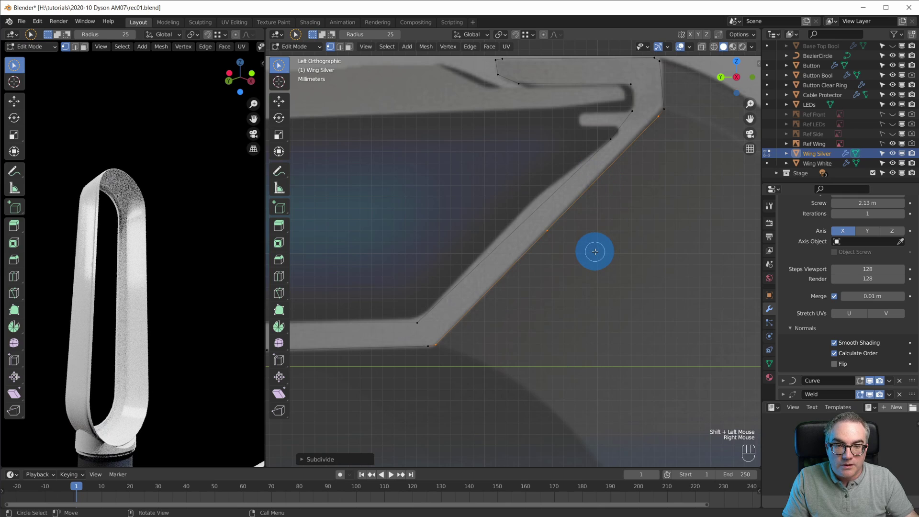
Step: Subdivide the outer diagonal edge of the Wing Silver profile two more times
{"action": "right_click", "coordinate": [580, 200]}
{"action": "left_click", "coordinate": [580, 201]}
{"action": "right_click", "coordinate": [580, 201]}
{"action": "left_click", "coordinate": [580, 199]}
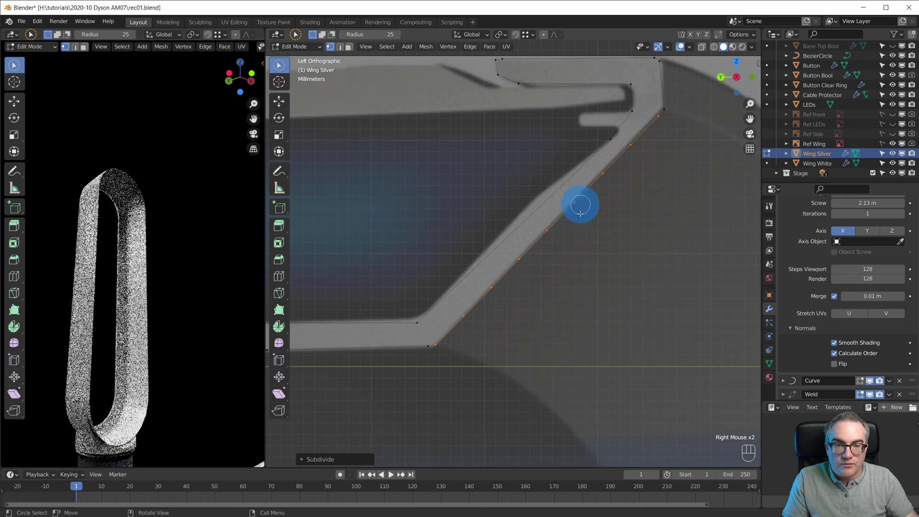
Step: Subdivide the lowest segment of the profile's outer diagonal edge and slide the new vertex close to the lower corner
{"action": "middle_click_drag", "start_coordinate": [480, 400], "coordinate": [539, 362], "text": "shift"}
{"action": "scroll", "coordinate": [536, 357], "scroll_direction": "up", "scroll_amount": 3}
{"action": "right_click", "coordinate": [520, 312]}
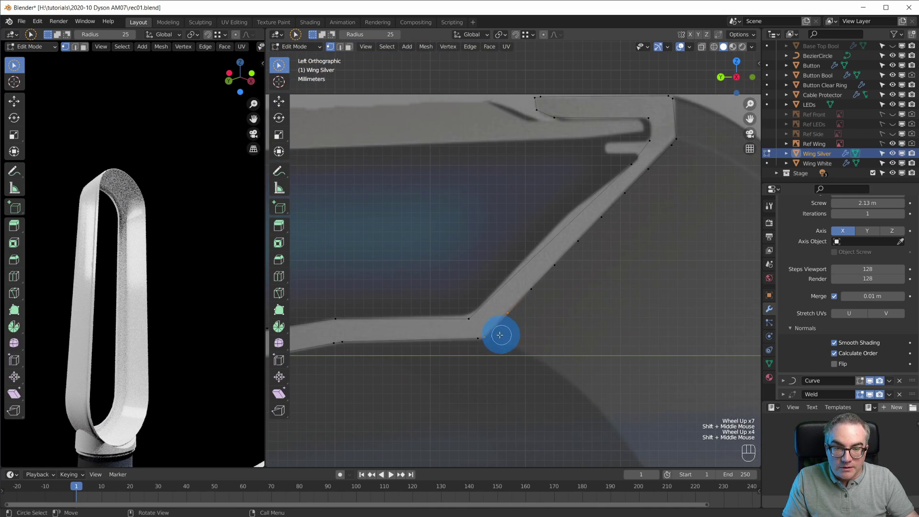
{"action": "right_click", "coordinate": [500, 320]}
{"action": "left_click", "coordinate": [495, 300]}
{"action": "key", "text": "g"}
{"action": "key", "text": "g"}
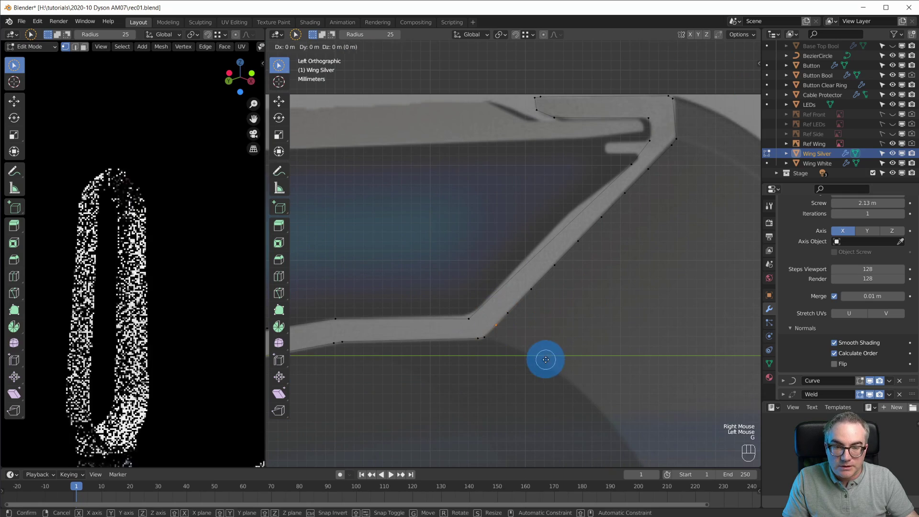
{"action": "left_click", "coordinate": [533, 362]}
Step: Slide the support vertex beside the shallow bend of the profile's lower edge closer to the bend
{"action": "middle_click_drag", "start_coordinate": [438, 338], "coordinate": [513, 339], "text": "shift"}
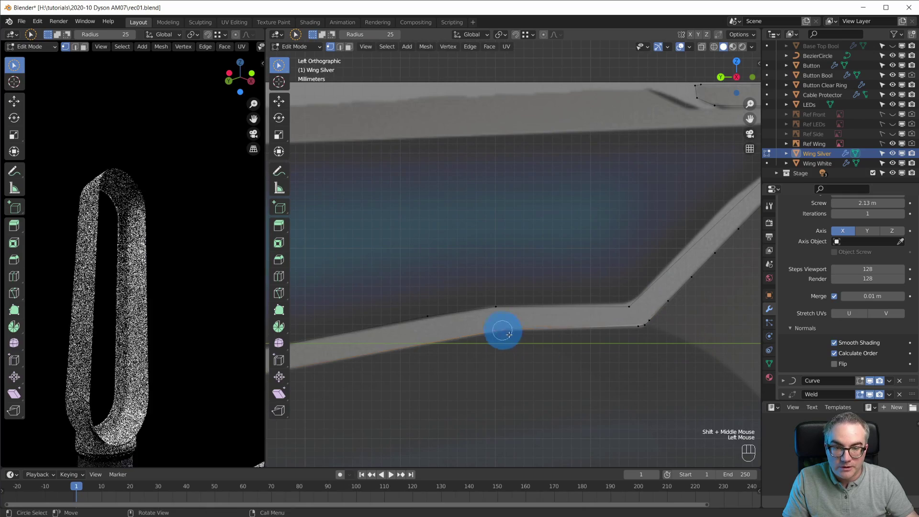
{"action": "key", "text": "g"}
{"action": "key", "text": "g"}
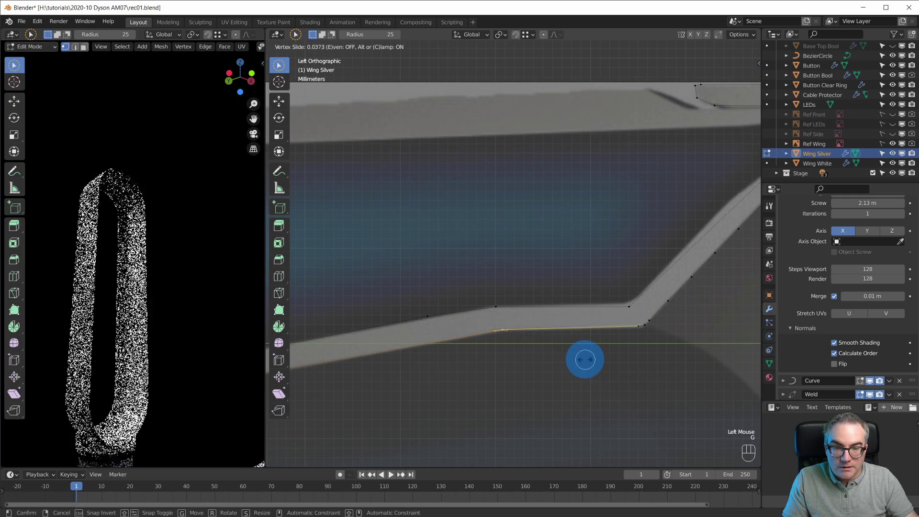
{"action": "left_click", "coordinate": [585, 359]}
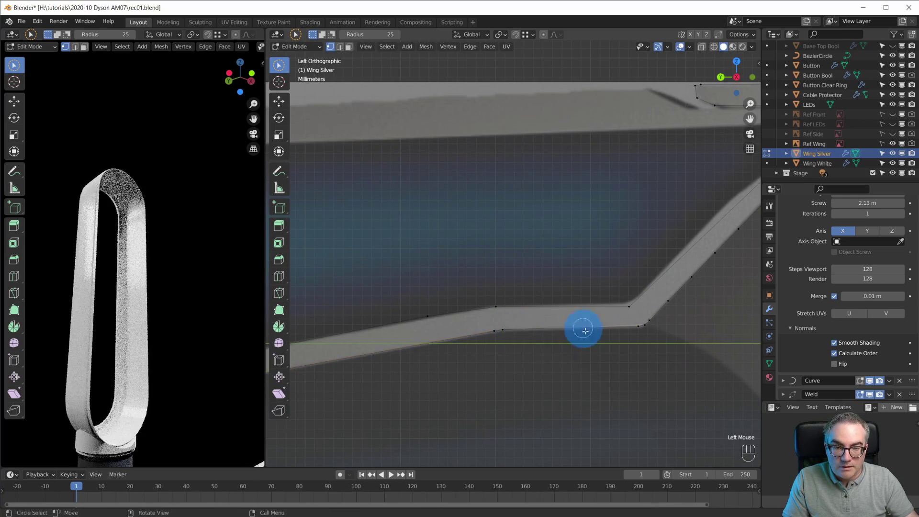
{"action": "key", "text": "g"}
{"action": "key", "text": "g"}
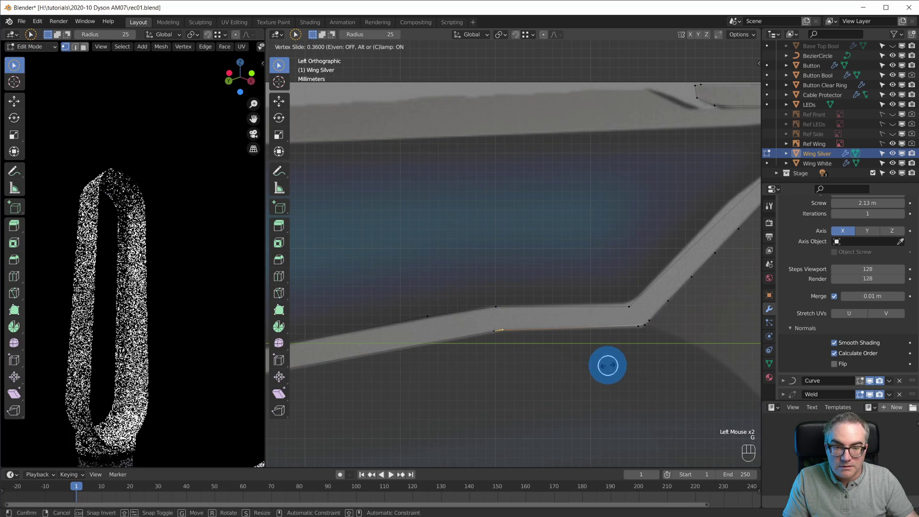
{"action": "left_click", "coordinate": [608, 366]}
Step: Slide the uppermost vertex of the outer diagonal edge closer to the corner below the rim
{"action": "scroll", "coordinate": [616, 375], "scroll_direction": "down", "scroll_amount": 4}
{"action": "middle_click_drag", "start_coordinate": [616, 376], "coordinate": [573, 291], "text": "shift"}
{"action": "scroll", "coordinate": [652, 263], "scroll_direction": "up", "scroll_amount": 3}
{"action": "scroll", "coordinate": [613, 338], "scroll_direction": "up", "scroll_amount": 3}
{"action": "middle_click_drag", "start_coordinate": [652, 385], "coordinate": [591, 348], "text": "shift"}
{"action": "left_click", "coordinate": [576, 325]}
{"action": "key", "text": "g"}
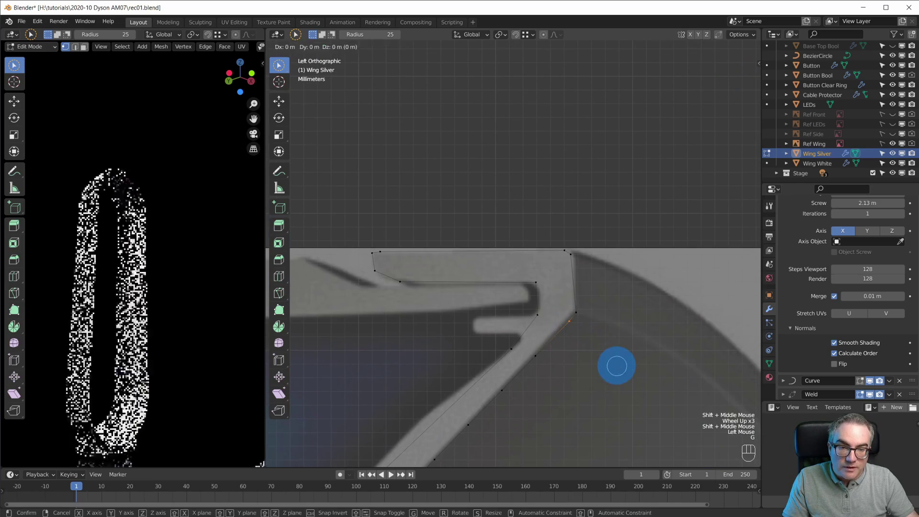
Step: Subdivide the rim's outer vertical edge and slide the new vertex close to the edge's lower end
{"action": "left_click", "coordinate": [578, 257]}
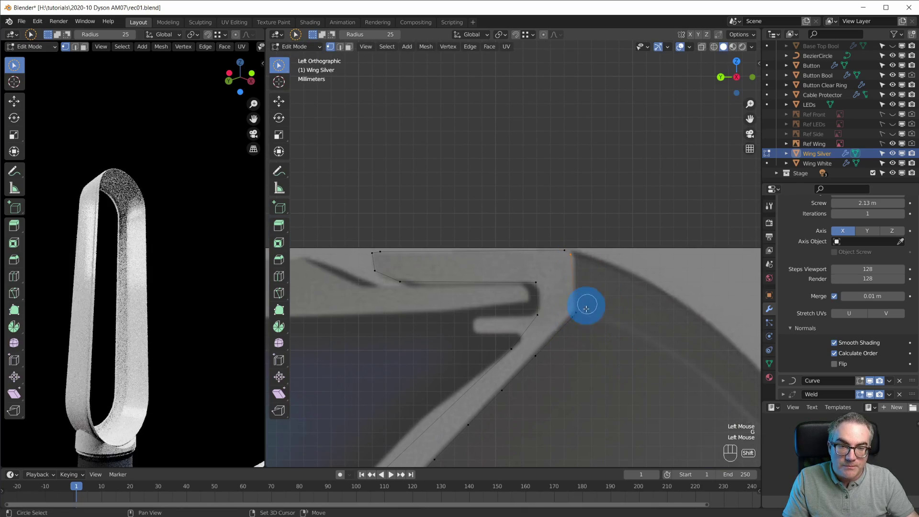
{"action": "right_click", "coordinate": [581, 273]}
{"action": "left_click", "coordinate": [581, 273]}
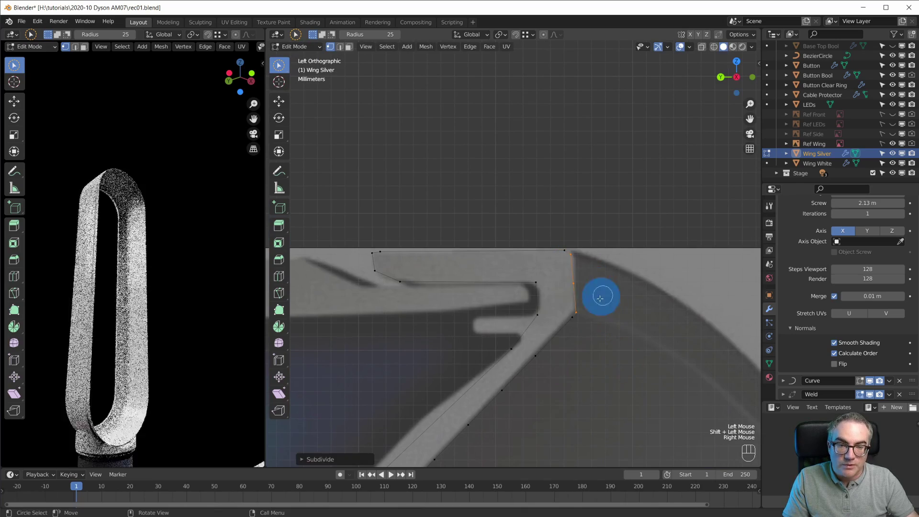
{"action": "key", "text": "g"}
{"action": "left_click", "coordinate": [573, 284]}
{"action": "key", "text": "g"}
{"action": "key", "text": "g"}
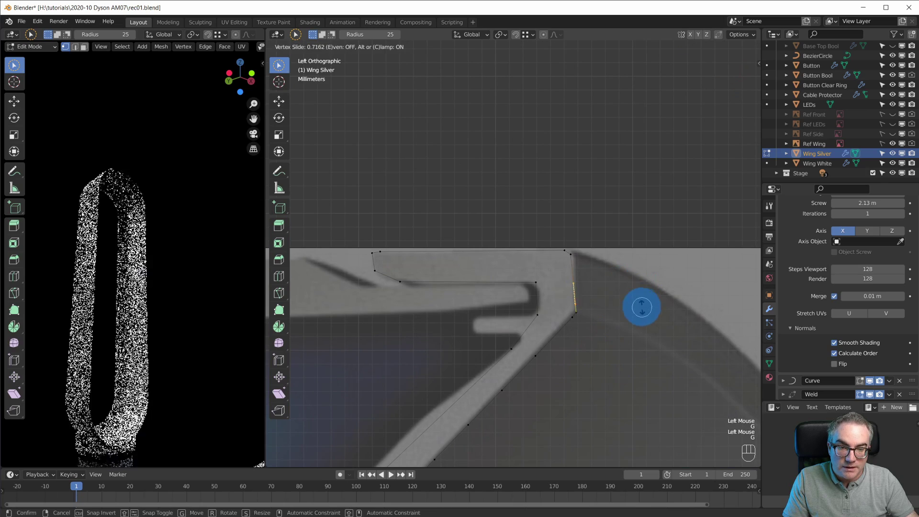
{"action": "left_click", "coordinate": [643, 309]}
Step: Subdivide the rest of the rim's outer vertical edge and slide the new vertex close to its upper end
{"action": "left_click", "coordinate": [584, 305], "text": "shift"}
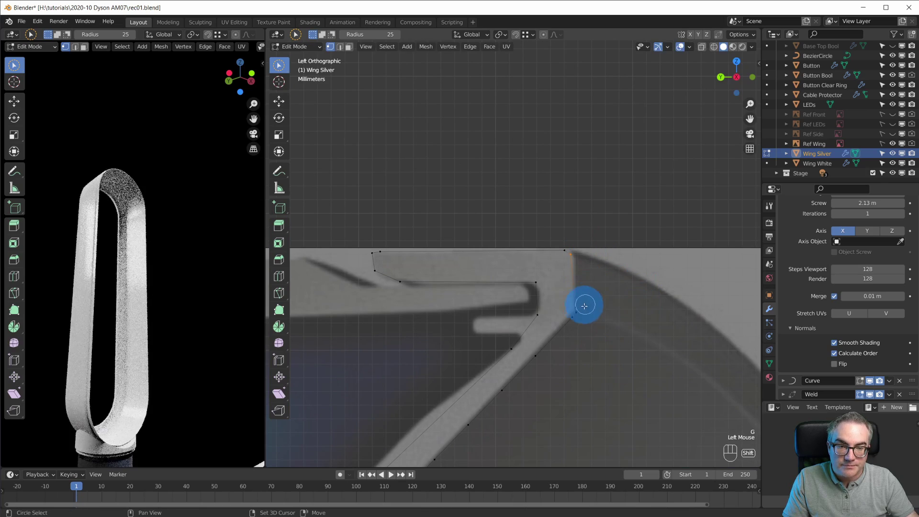
{"action": "left_click", "coordinate": [578, 261], "text": "shift"}
{"action": "right_click", "coordinate": [579, 260]}
{"action": "left_click", "coordinate": [580, 261]}
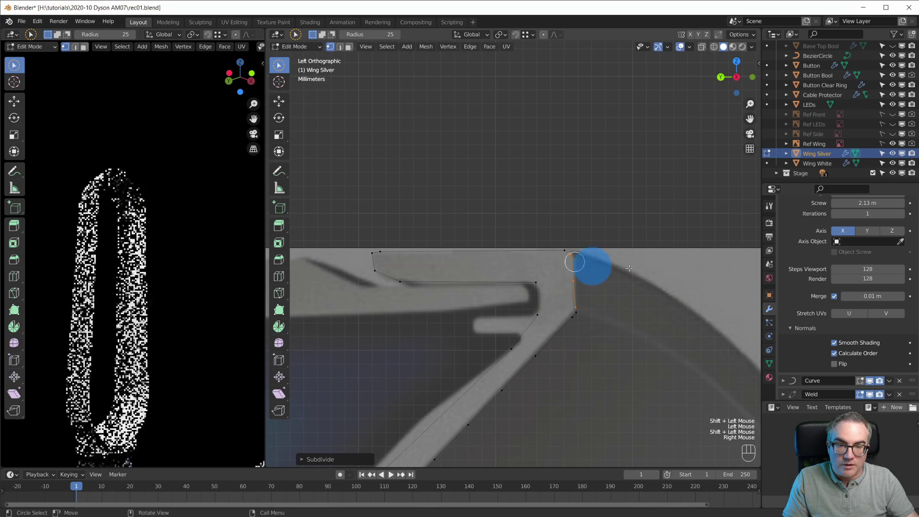
{"action": "left_click", "coordinate": [571, 287]}
{"action": "key", "text": "g"}
{"action": "key", "text": "g"}
{"action": "left_click", "coordinate": [614, 261]}
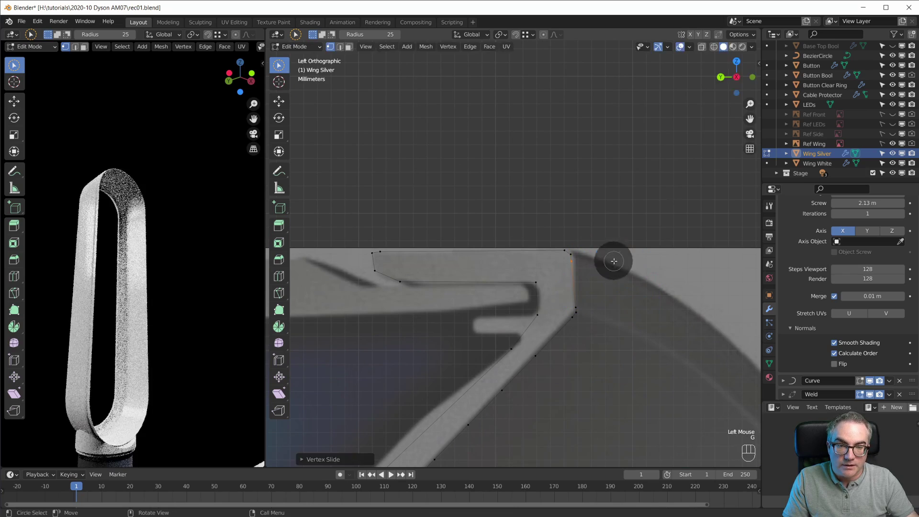
Step: Subdivide the short end edge of the profile's upper lip and vertex-slide the new vertex along it
{"action": "scroll", "coordinate": [479, 281], "scroll_direction": "down", "scroll_amount": 1}
{"action": "scroll", "coordinate": [431, 268], "scroll_direction": "up", "scroll_amount": 2}
{"action": "middle_click_drag", "start_coordinate": [421, 263], "coordinate": [497, 338], "text": "shift"}
{"action": "left_click", "coordinate": [488, 312]}
{"action": "left_click", "coordinate": [498, 337], "text": "shift"}
{"action": "right_click", "coordinate": [500, 330]}
{"action": "left_click", "coordinate": [488, 300]}
{"action": "key", "text": "g"}
{"action": "key", "text": "g"}
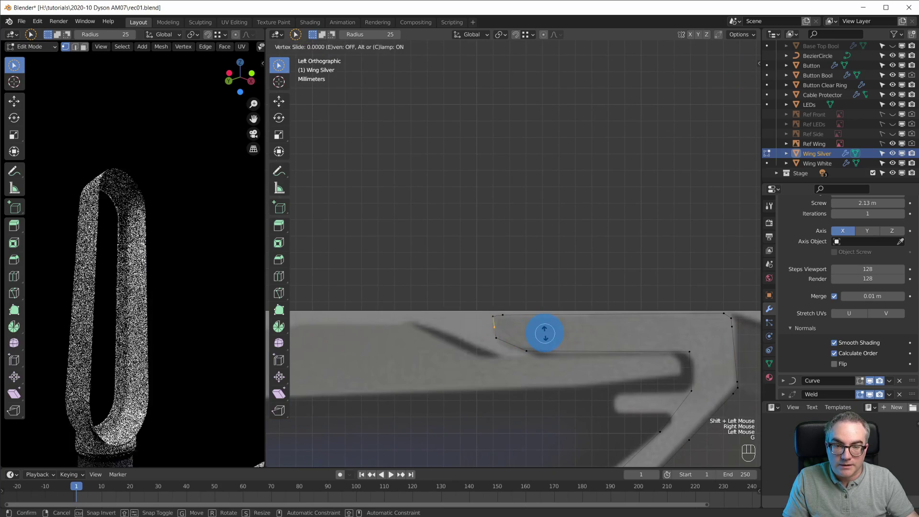
{"action": "left_click", "coordinate": [544, 332]}
{"action": "scroll", "coordinate": [578, 343], "scroll_direction": "down", "scroll_amount": 10}
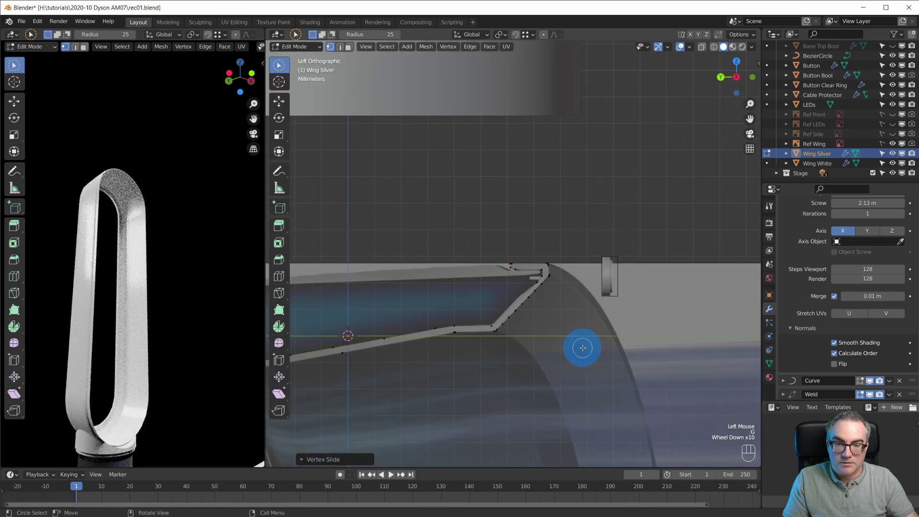
Step: Return to Object Mode and examine the silver wing's shape from several angles and from the front
{"action": "key", "text": "Tab"}
{"action": "scroll", "coordinate": [580, 349], "scroll_direction": "down", "scroll_amount": 8}
{"action": "middle_click_drag", "start_coordinate": [580, 269], "coordinate": [615, 250], "text": "shift"}
{"action": "scroll", "coordinate": [579, 325], "scroll_direction": "up", "scroll_amount": 3}
{"action": "middle_click_drag", "start_coordinate": [579, 324], "coordinate": [533, 277]}
{"action": "scroll", "coordinate": [550, 294], "scroll_direction": "down", "scroll_amount": 8}
{"action": "scroll", "coordinate": [546, 287], "scroll_direction": "down", "scroll_amount": 1, "text": "shift"}
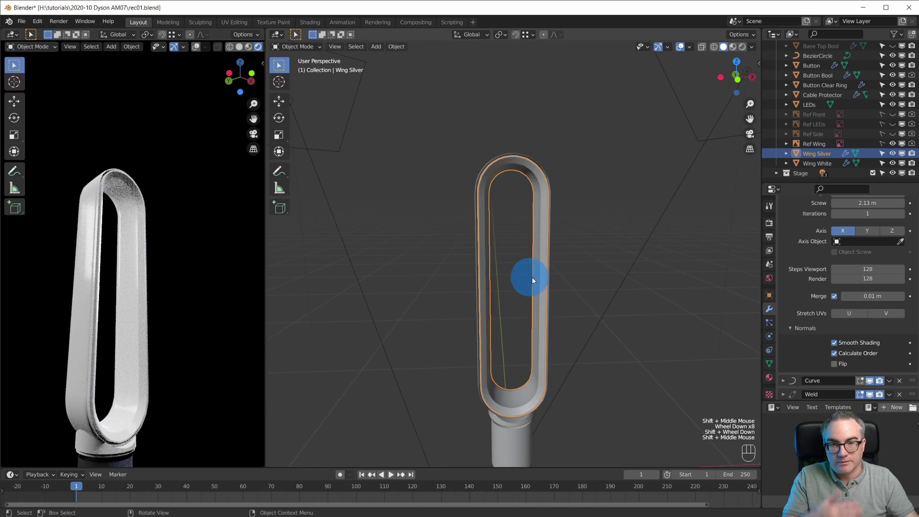
{"action": "scroll", "coordinate": [533, 277], "scroll_direction": "up", "scroll_amount": 6}
{"action": "middle_click_drag", "start_coordinate": [580, 150], "coordinate": [613, 276], "text": "shift"}
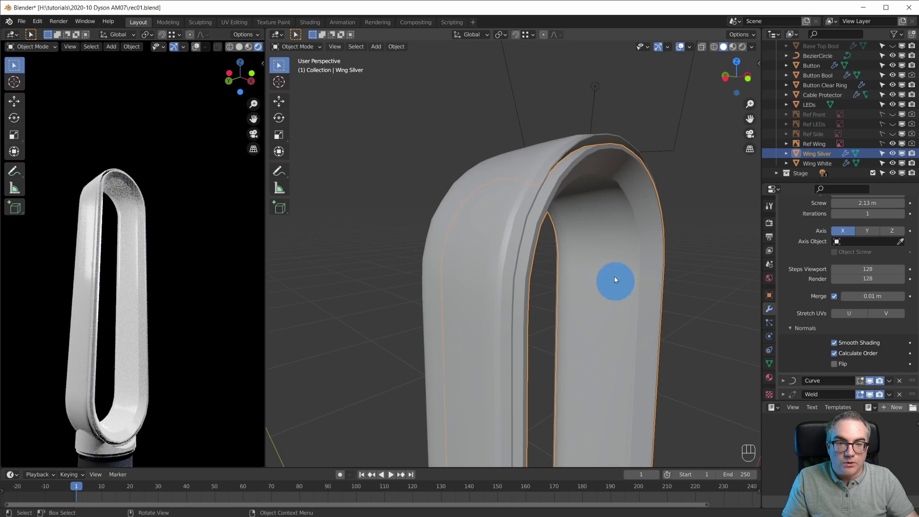
{"action": "key", "text": "KP_1"}
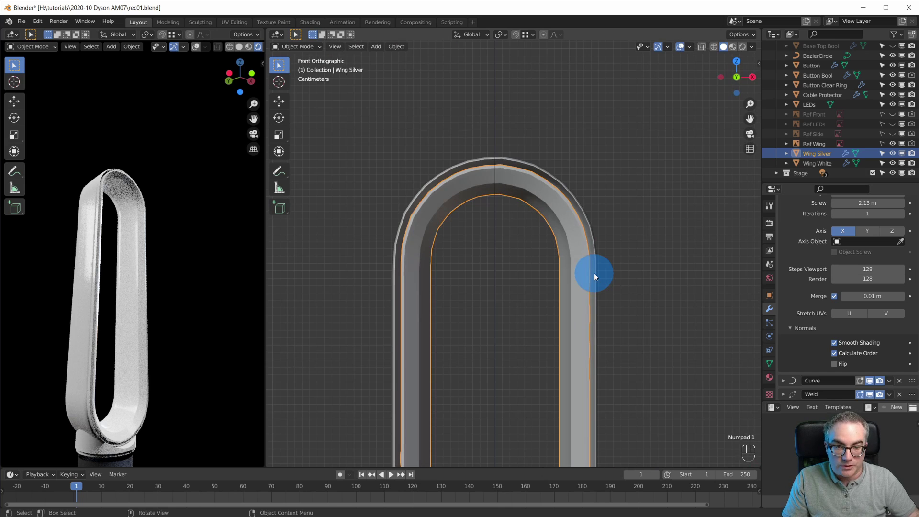
Step: Split the 3D viewport into two stacked views, framing the wing's arched top in the upper one
{"action": "left_click_drag", "start_coordinate": [267, 467], "coordinate": [297, 164]}
{"action": "middle_click_drag", "start_coordinate": [450, 73], "coordinate": [558, 129], "text": "shift"}
{"action": "scroll", "coordinate": [559, 128], "scroll_direction": "down", "scroll_amount": 1, "text": "shift"}
{"action": "scroll", "coordinate": [514, 309], "scroll_direction": "up", "scroll_amount": 2}
{"action": "scroll", "coordinate": [548, 363], "scroll_direction": "down", "scroll_amount": 4}
Step: In a left orthographic view, move the whole Wing Silver profile slightly up along Z and return to Object Mode
{"action": "key", "text": "Tab"}
{"action": "mouse_move", "coordinate": [550, 381]}
{"action": "middle_mouse_down", "text": "shift"}
{"action": "mouse_move", "coordinate": [574, 272]}
{"action": "mouse_move", "coordinate": [540, 390]}
{"action": "middle_mouse_up", "text": "shift"}
{"action": "key", "text": "ctrl+KP_3"}
{"action": "middle_click_drag", "start_coordinate": [541, 430], "coordinate": [501, 217], "text": "shift"}
{"action": "scroll", "coordinate": [560, 318], "scroll_direction": "up", "scroll_amount": 7}
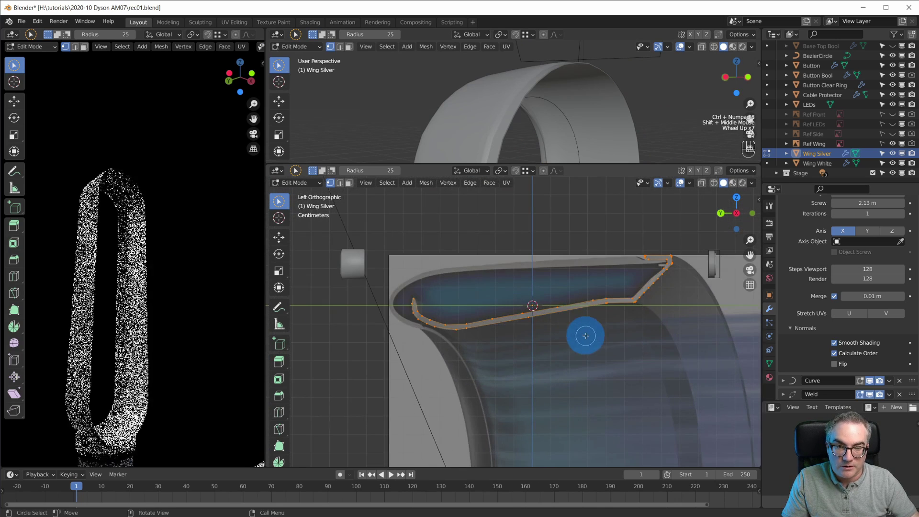
{"action": "middle_click_drag", "start_coordinate": [585, 332], "coordinate": [573, 378], "text": "shift"}
{"action": "scroll", "coordinate": [573, 379], "scroll_direction": "up", "scroll_amount": 2}
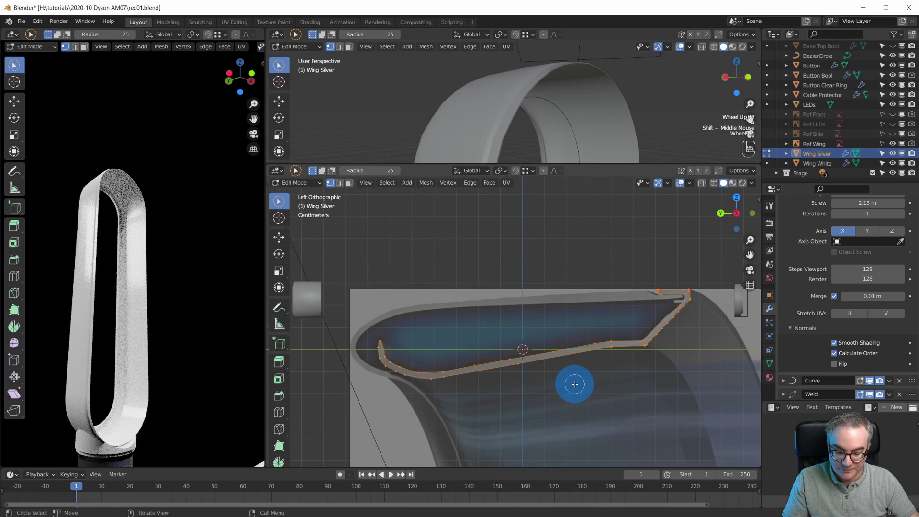
{"action": "key", "text": "g"}
{"action": "key", "text": "z"}
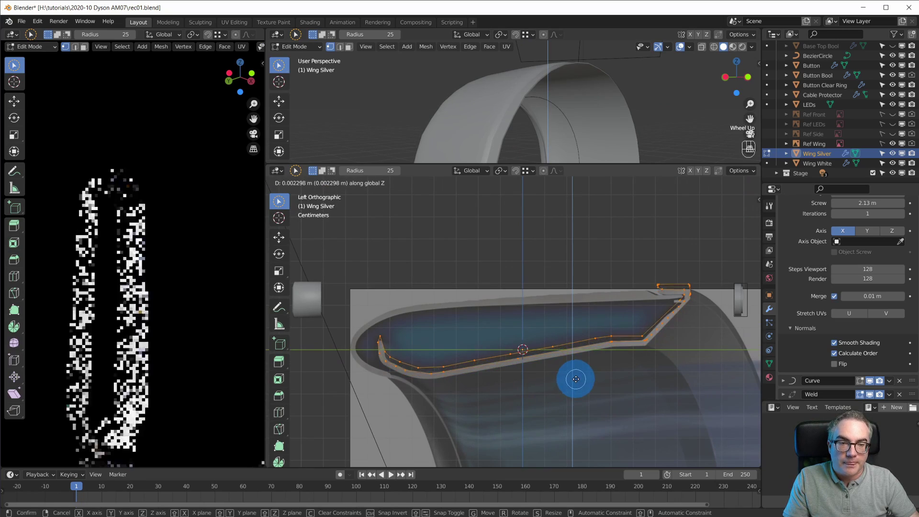
{"action": "left_click", "coordinate": [577, 376]}
{"action": "key", "text": "Tab"}
Step: Raise the whole Wing Silver profile a little further along Z in Edit Mode
{"action": "key", "text": "Tab"}
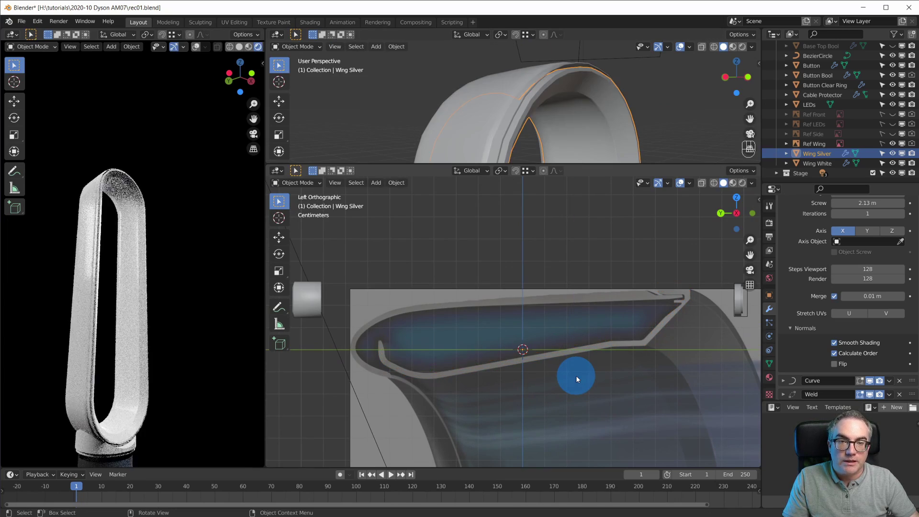
{"action": "key", "text": "g"}
{"action": "key", "text": "z"}
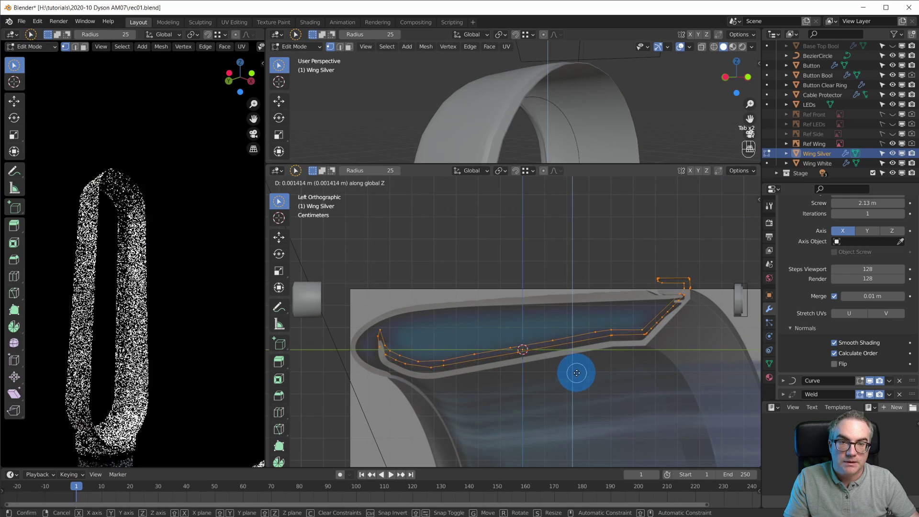
{"action": "left_click", "coordinate": [577, 369]}
{"action": "key", "text": "Tab"}
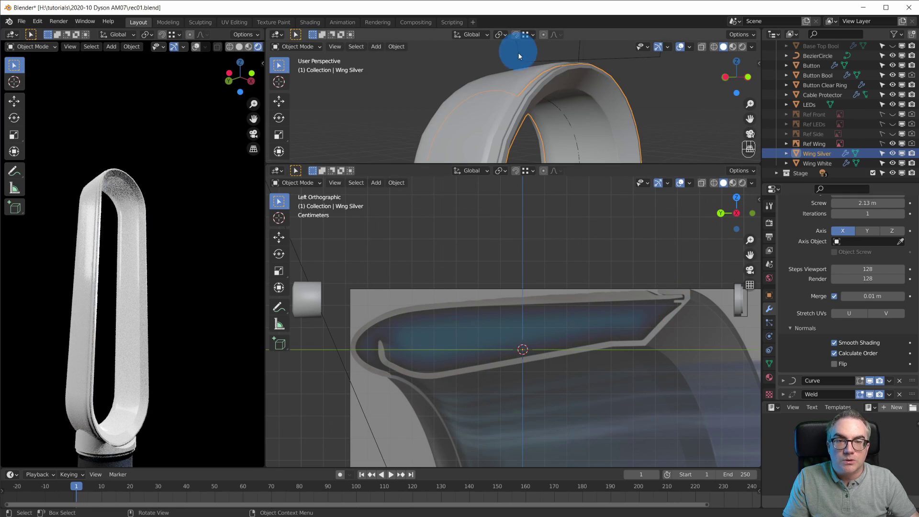
Step: Frame the wing's rim in left orthographic view in the upper viewport and raise the Wing Silver profile again
{"action": "scroll", "coordinate": [580, 94], "scroll_direction": "up", "scroll_amount": 2}
{"action": "middle_click_drag", "start_coordinate": [581, 94], "coordinate": [642, 119], "text": "shift"}
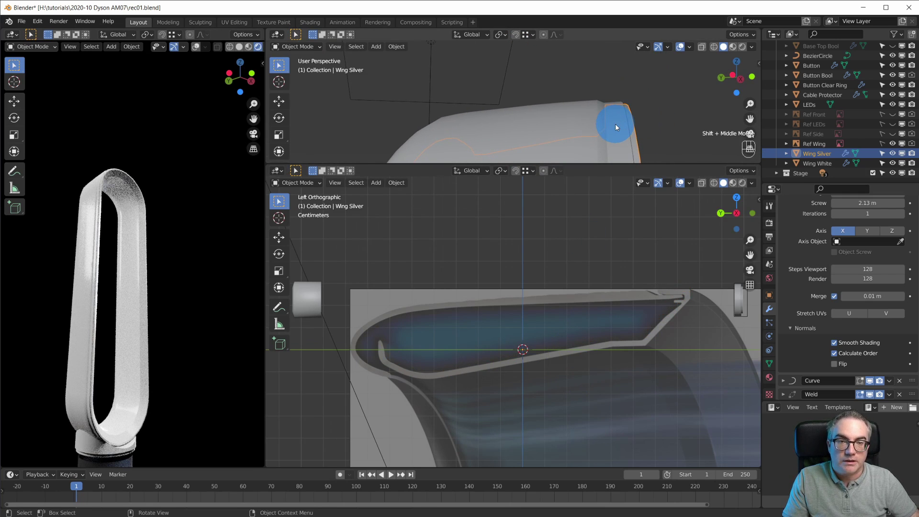
{"action": "key", "text": "ctrl+KP_3"}
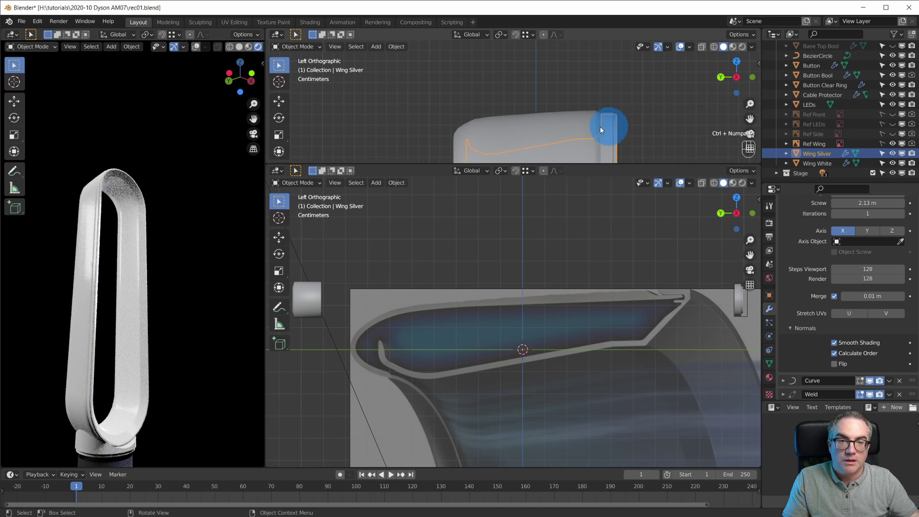
{"action": "scroll", "coordinate": [599, 126], "scroll_direction": "up", "scroll_amount": 3}
{"action": "middle_click_drag", "start_coordinate": [593, 121], "coordinate": [547, 89], "text": "shift"}
{"action": "key", "text": "Tab"}
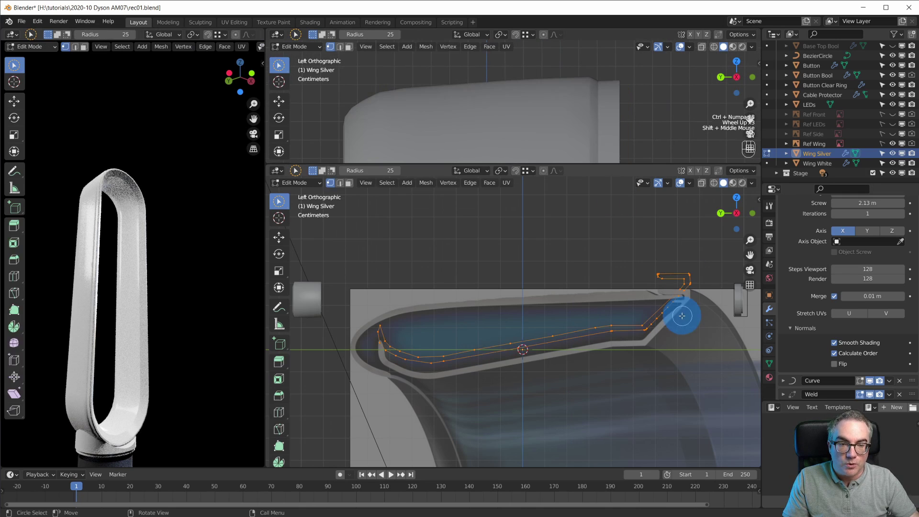
{"action": "key", "text": "g"}
{"action": "left_click", "coordinate": [684, 330]}
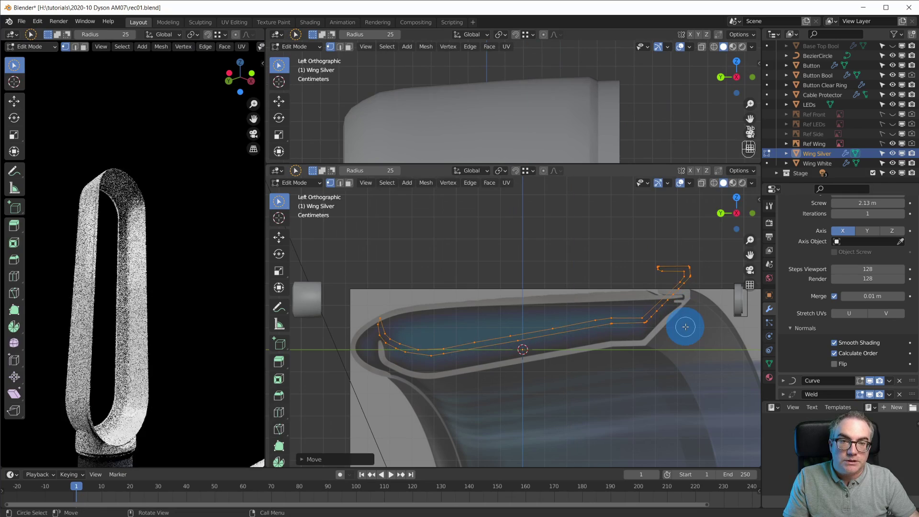
{"action": "key", "text": "Tab"}
Step: Move the Wing Silver profile up along Z until its rim stands slightly above the white wing
{"action": "key", "text": "Tab"}
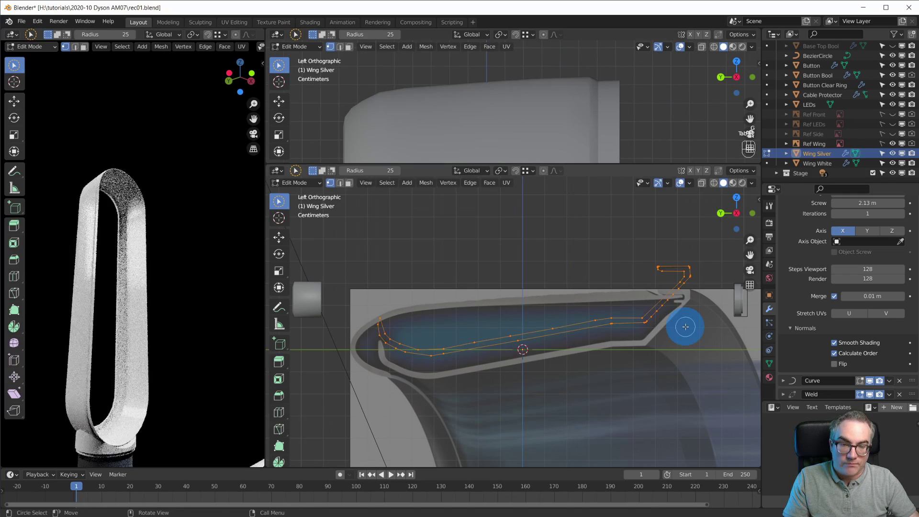
{"action": "key", "text": "g"}
{"action": "key", "text": "z"}
{"action": "left_click", "coordinate": [685, 324]}
{"action": "key", "text": "Tab"}
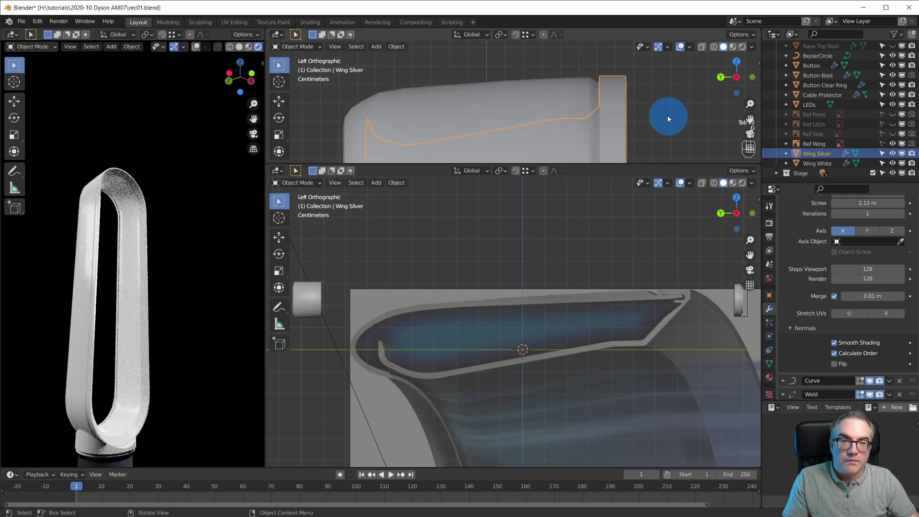
Step: Set the upper viewport to a perspective view of the wing and hide the Ref Wing reference image
{"action": "scroll", "coordinate": [668, 110], "scroll_direction": "down", "scroll_amount": 2}
{"action": "middle_click_drag", "start_coordinate": [668, 110], "coordinate": [624, 113]}
{"action": "scroll", "coordinate": [649, 91], "scroll_direction": "down", "scroll_amount": 10}
{"action": "left_click", "coordinate": [568, 199]}
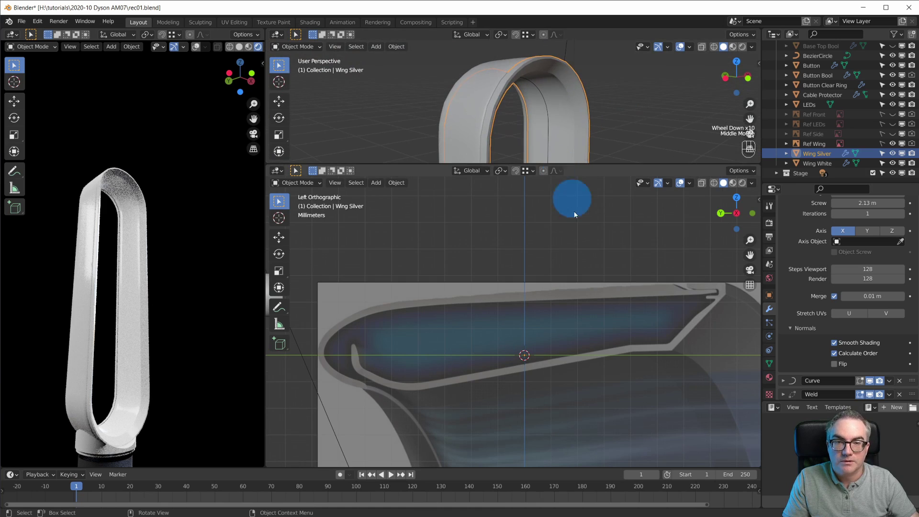
{"action": "scroll", "coordinate": [568, 199], "scroll_direction": "down", "scroll_amount": 5}
{"action": "left_click", "coordinate": [893, 144]}
Step: Unhide the Base Motor object in the scene
{"action": "scroll", "coordinate": [467, 379], "scroll_direction": "down", "scroll_amount": 8}
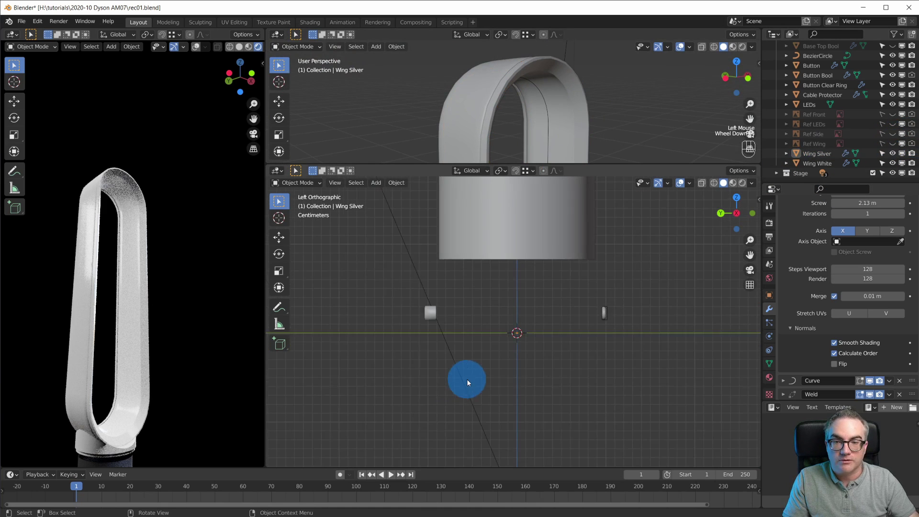
{"action": "scroll", "coordinate": [855, 83], "scroll_direction": "up", "scroll_amount": 3}
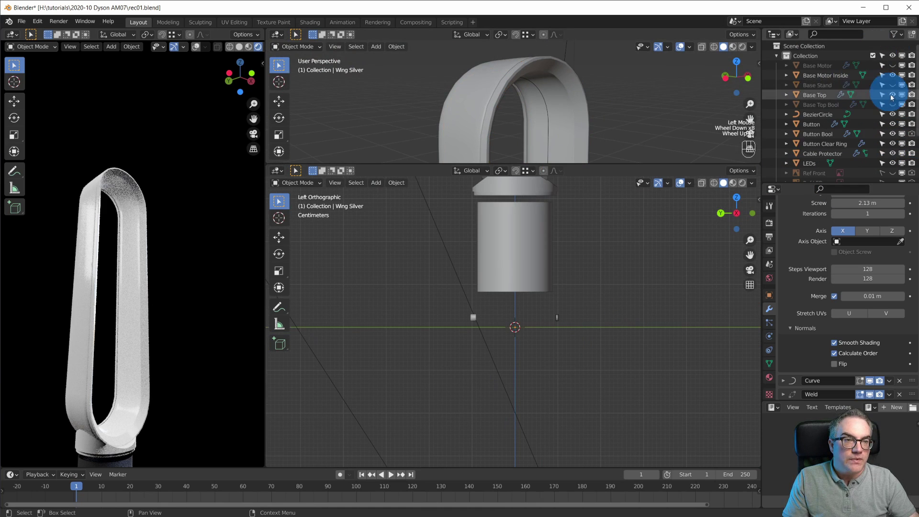
{"action": "left_click", "coordinate": [893, 66]}
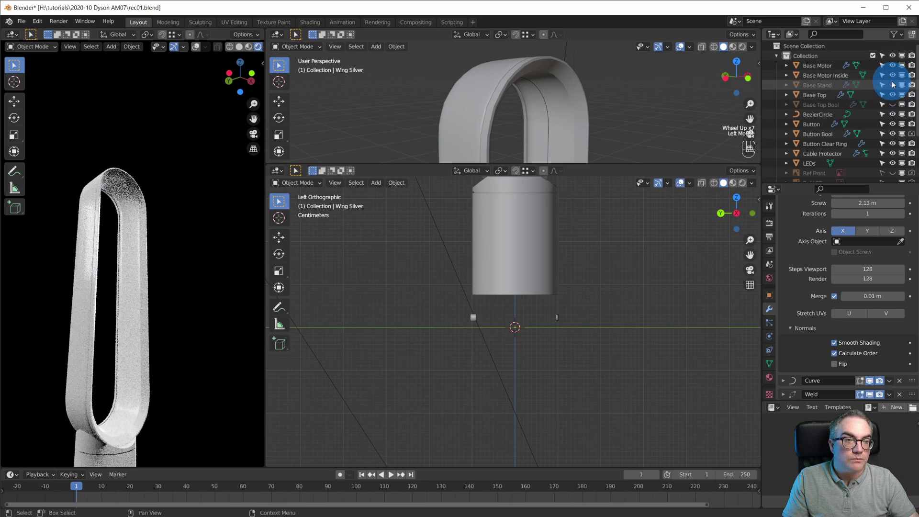
Step: Unhide the Base Stand and Base Top Bool objects in the scene
{"action": "left_click", "coordinate": [893, 86]}
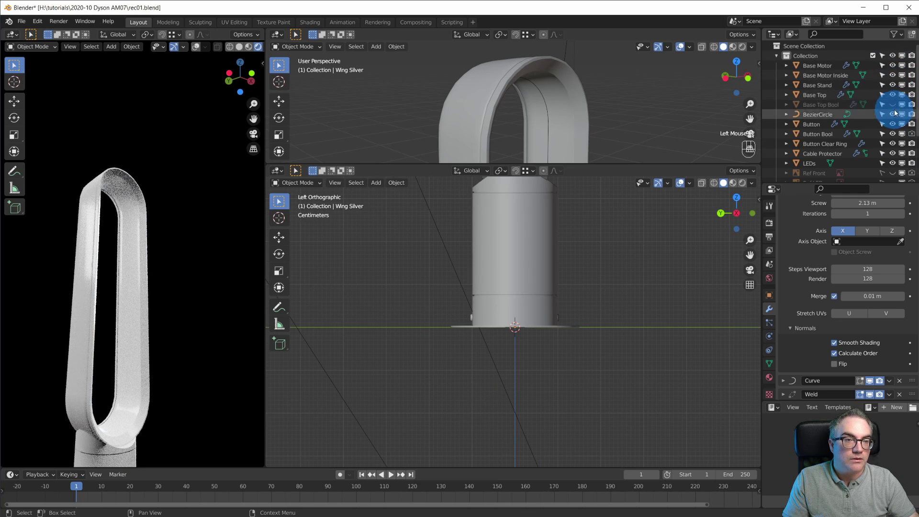
{"action": "middle_click_drag", "start_coordinate": [531, 265], "coordinate": [517, 410], "text": "shift"}
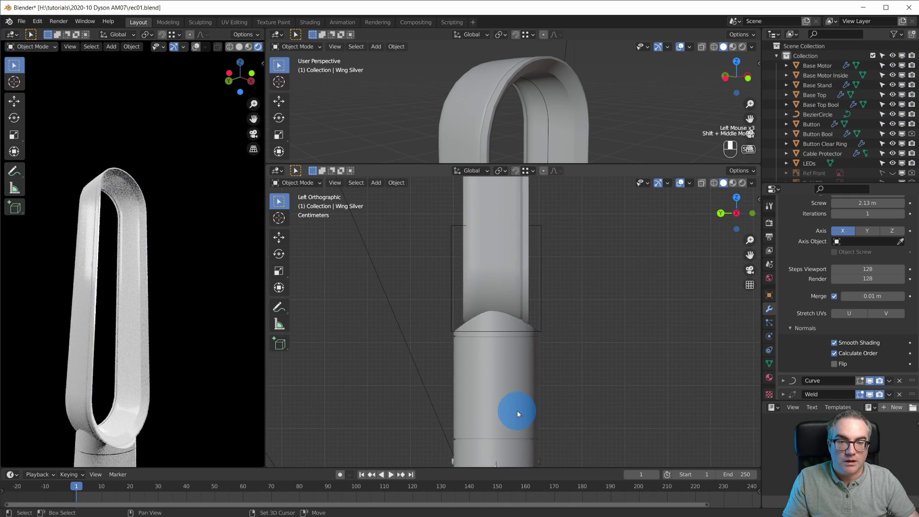
{"action": "scroll", "coordinate": [518, 410], "scroll_direction": "up", "scroll_amount": 2}
{"action": "middle_click_drag", "start_coordinate": [558, 355], "coordinate": [653, 356]}
{"action": "scroll", "coordinate": [696, 254], "scroll_direction": "down", "scroll_amount": 4}
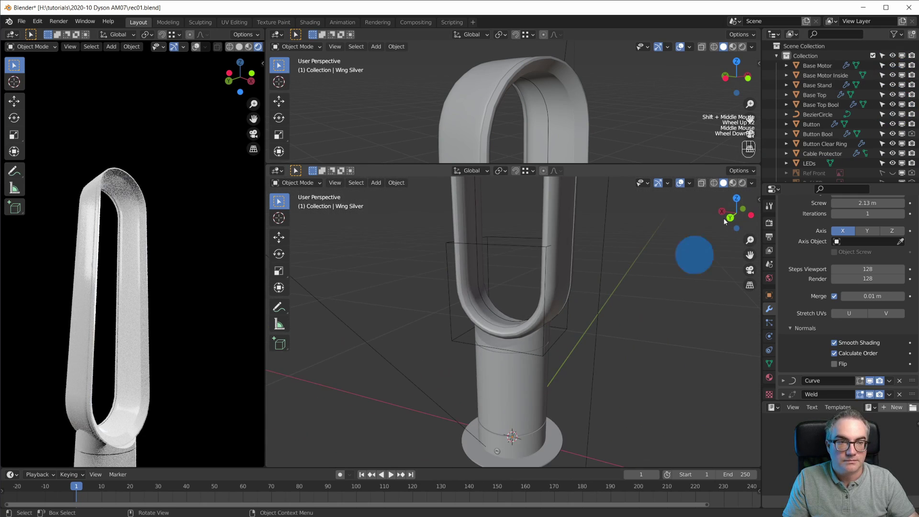
{"action": "middle_click_drag", "start_coordinate": [549, 310], "coordinate": [510, 314]}
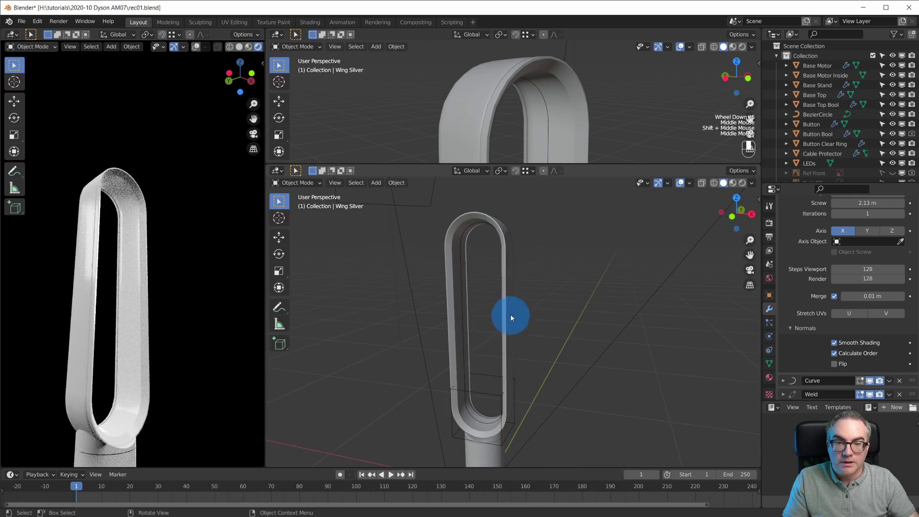
Step: Select the Wing Silver object and expand the upper viewport over the area of the lower one
{"action": "scroll", "coordinate": [144, 210], "scroll_direction": "up", "scroll_amount": 6}
{"action": "middle_click_drag", "start_coordinate": [164, 266], "coordinate": [654, 116]}
{"action": "left_click", "coordinate": [570, 97]}
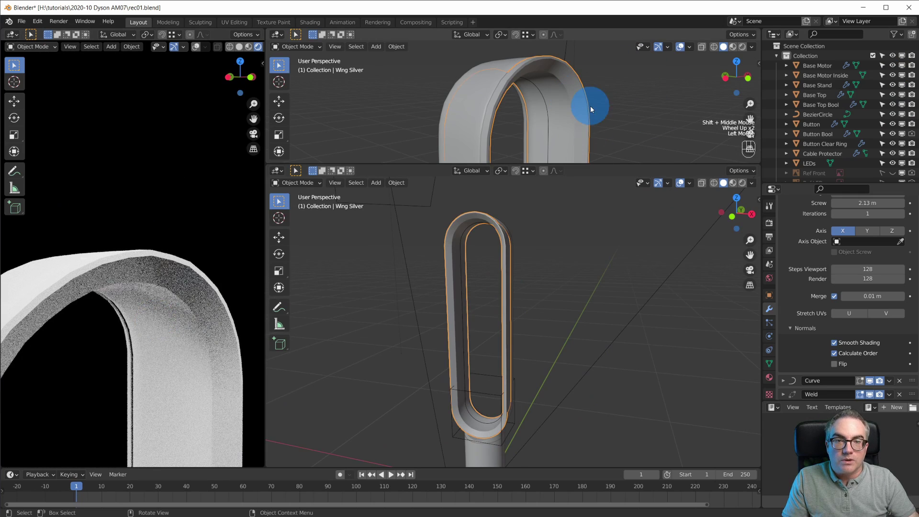
{"action": "left_click_drag", "start_coordinate": [267, 158], "coordinate": [484, 309]}
{"action": "middle_click_drag", "start_coordinate": [484, 310], "coordinate": [554, 243], "text": "shift"}
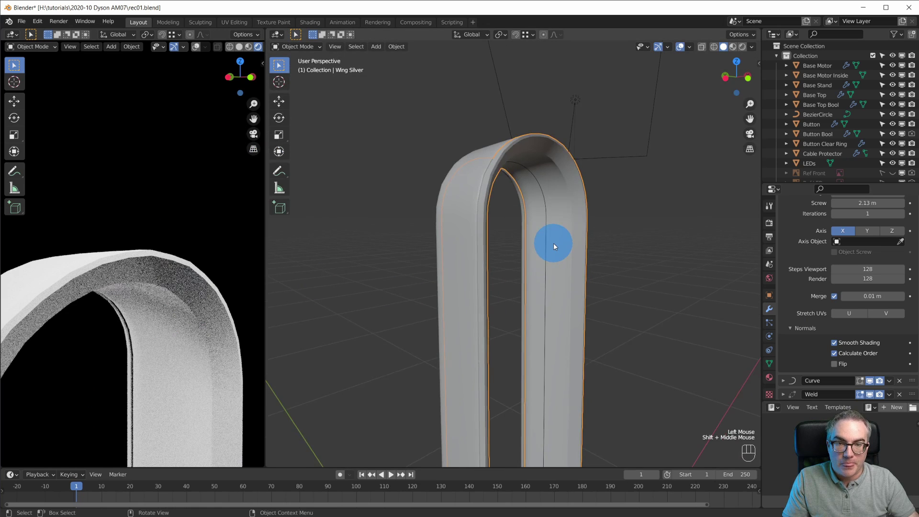
{"action": "scroll", "coordinate": [556, 225], "scroll_direction": "up", "scroll_amount": 3}
{"action": "middle_click_drag", "start_coordinate": [558, 205], "coordinate": [570, 309], "text": "shift"}
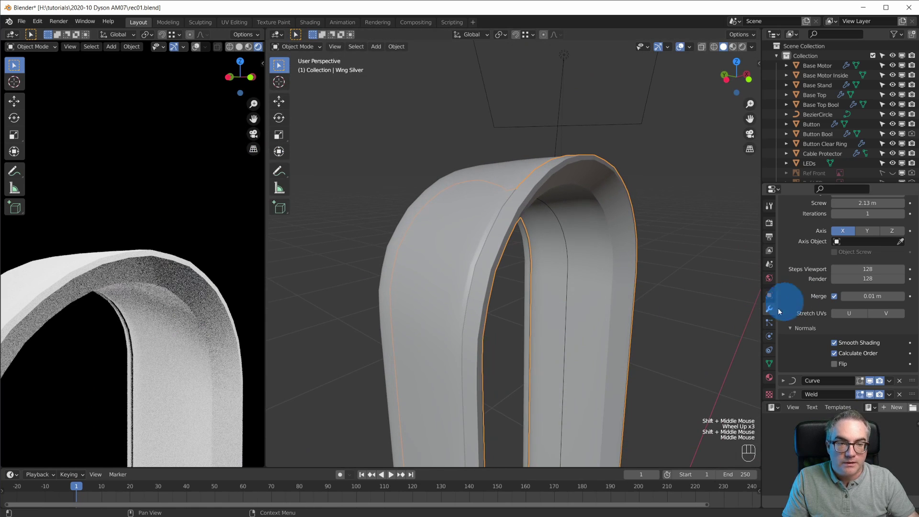
Step: Switch to the Shading workspace and frame the top of the wing in the rendered preview
{"action": "left_click", "coordinate": [310, 23]}
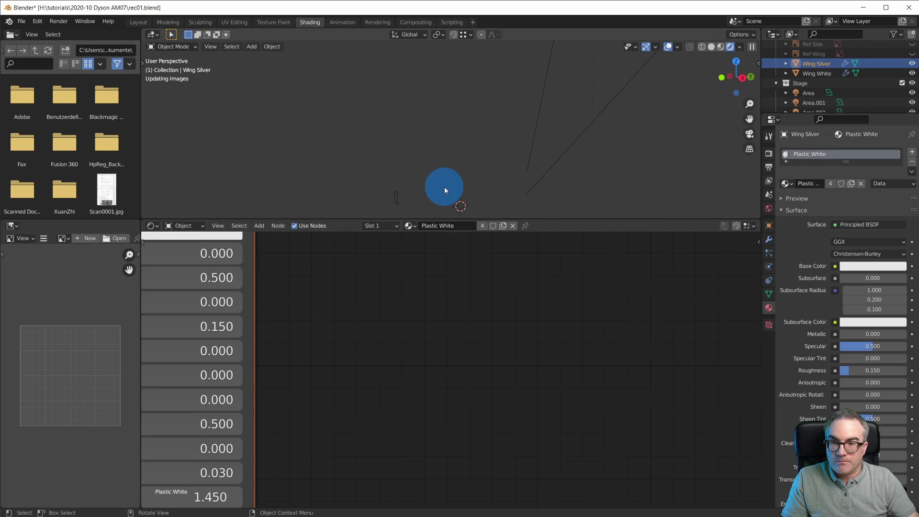
{"action": "scroll", "coordinate": [361, 327], "scroll_direction": "down", "scroll_amount": 4}
{"action": "scroll", "coordinate": [361, 326], "scroll_direction": "down", "scroll_amount": 3}
{"action": "key", "text": "KP_1"}
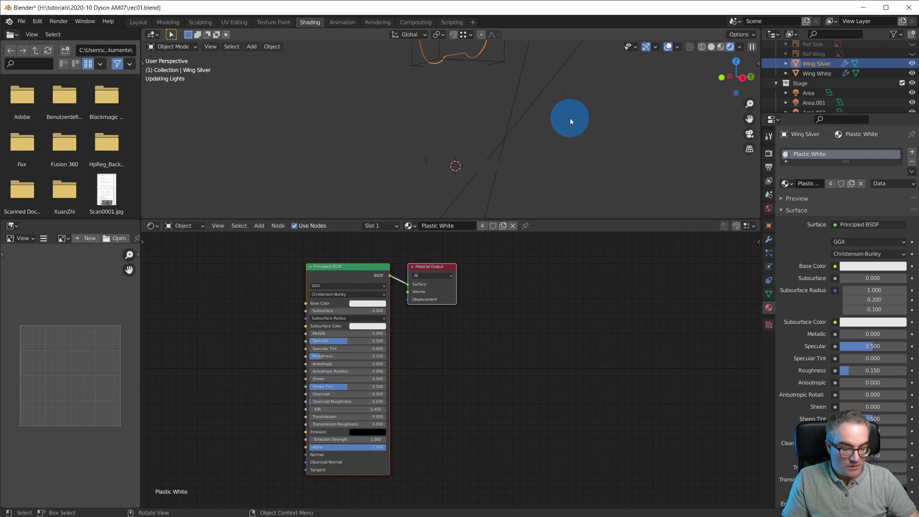
{"action": "middle_click_drag", "start_coordinate": [570, 119], "coordinate": [589, 139], "text": "shift"}
{"action": "scroll", "coordinate": [521, 150], "scroll_direction": "up", "scroll_amount": 5}
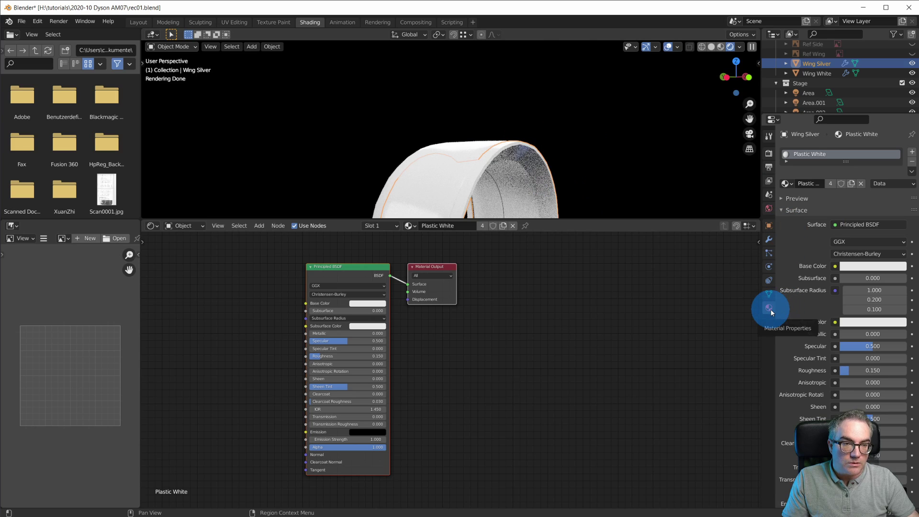
Step: Give Wing Silver its own copy of the Plastic White material and name it Plastic Silver
{"action": "left_click", "coordinate": [485, 226]}
{"action": "left_click", "coordinate": [456, 226]}
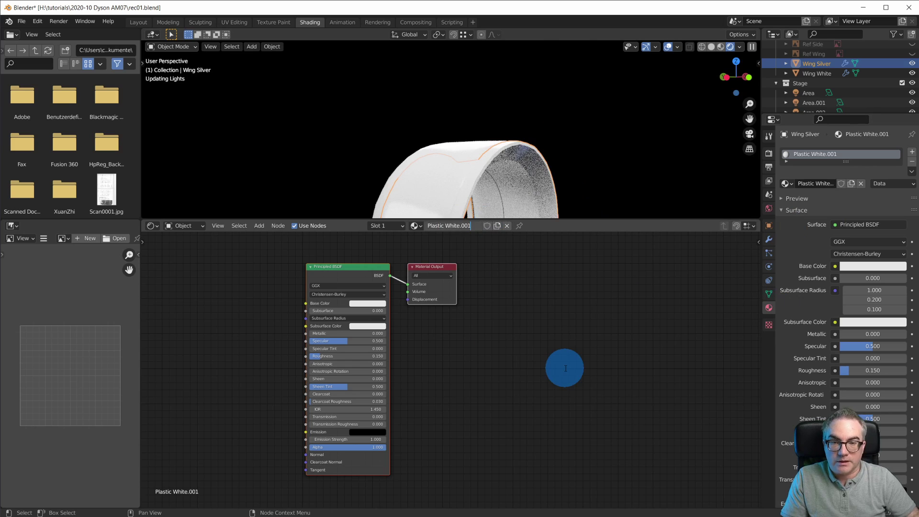
{"action": "type", "text": "Plastic Silver"}
{"action": "key", "text": "Return"}
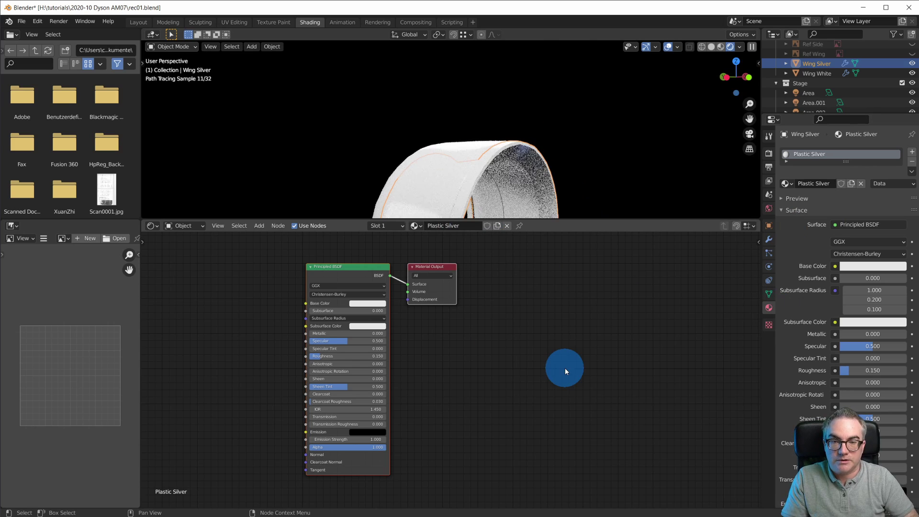
Step: Darken Plastic Silver's Base Color to a mid grey and set its Metallic value to 1.000
{"action": "scroll", "coordinate": [551, 359], "scroll_direction": "up", "scroll_amount": 3}
{"action": "left_click", "coordinate": [534, 349]}
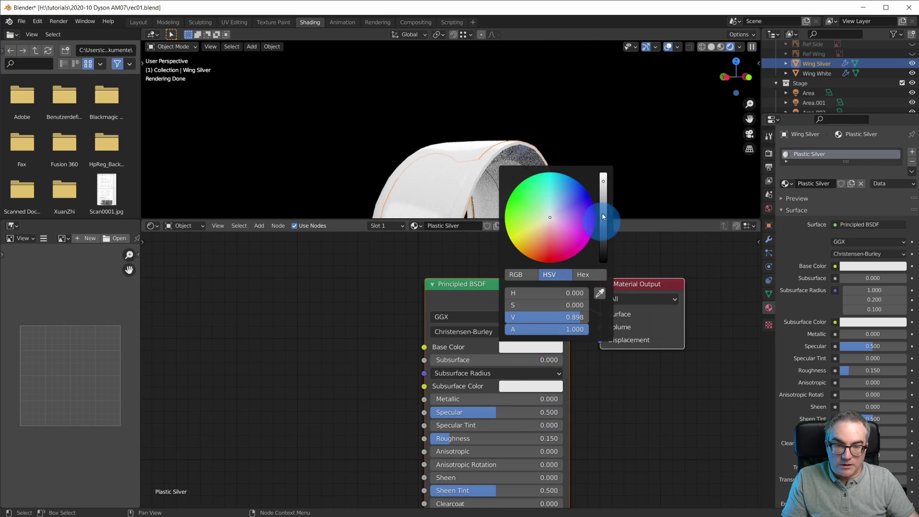
{"action": "left_click_drag", "start_coordinate": [603, 192], "coordinate": [603, 219]}
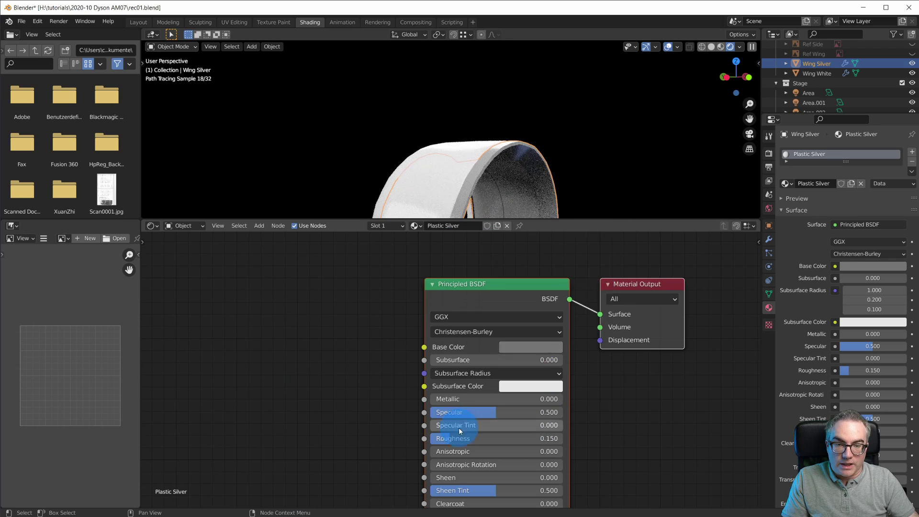
{"action": "scroll", "coordinate": [457, 428], "scroll_direction": "up", "scroll_amount": 2}
{"action": "left_click_drag", "start_coordinate": [477, 417], "coordinate": [616, 415]}
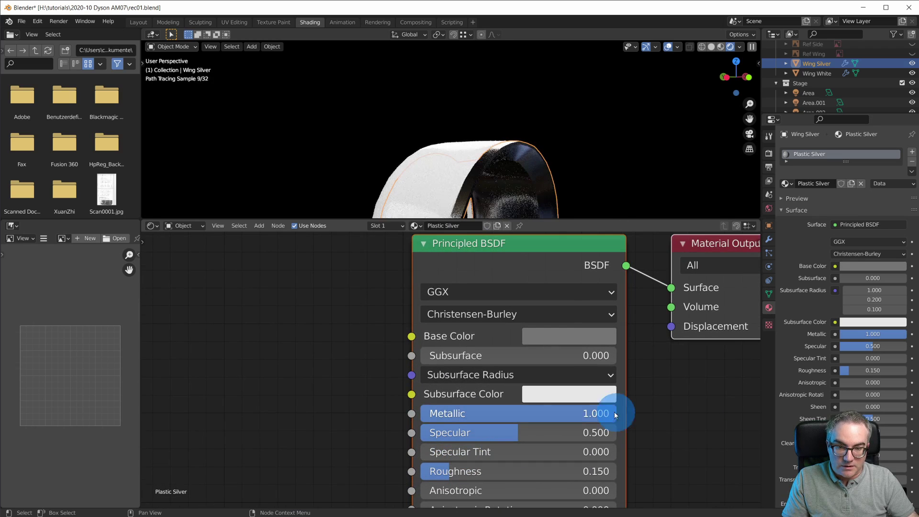
Step: Set Plastic Silver's Roughness to 0.546 and its Clearcoat to 1.000
{"action": "left_click_drag", "start_coordinate": [495, 475], "coordinate": [564, 474]}
{"action": "middle_click_drag", "start_coordinate": [574, 153], "coordinate": [554, 211]}
{"action": "middle_click_drag", "start_coordinate": [587, 436], "coordinate": [572, 286]}
{"action": "left_click_drag", "start_coordinate": [432, 422], "coordinate": [603, 421]}
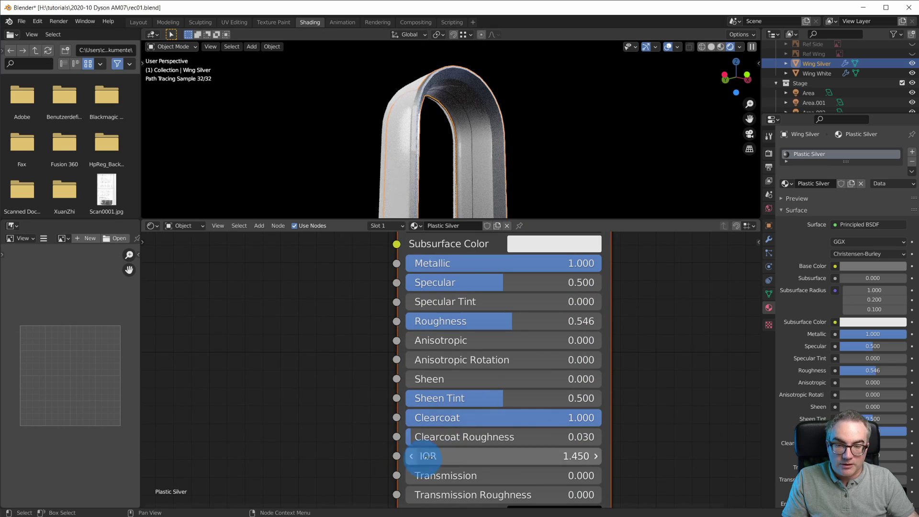
Step: Set Plastic Silver's Clearcoat Roughness to 0.100
{"action": "left_click", "coordinate": [444, 441]}
{"action": "type", "text": ".1"}
{"action": "key", "text": "Return"}
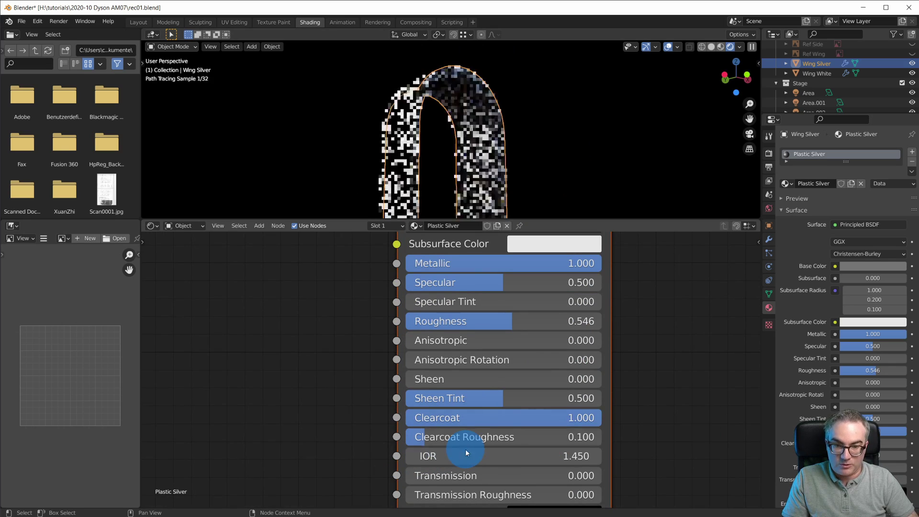
{"action": "middle_click_drag", "start_coordinate": [467, 143], "coordinate": [547, 137]}
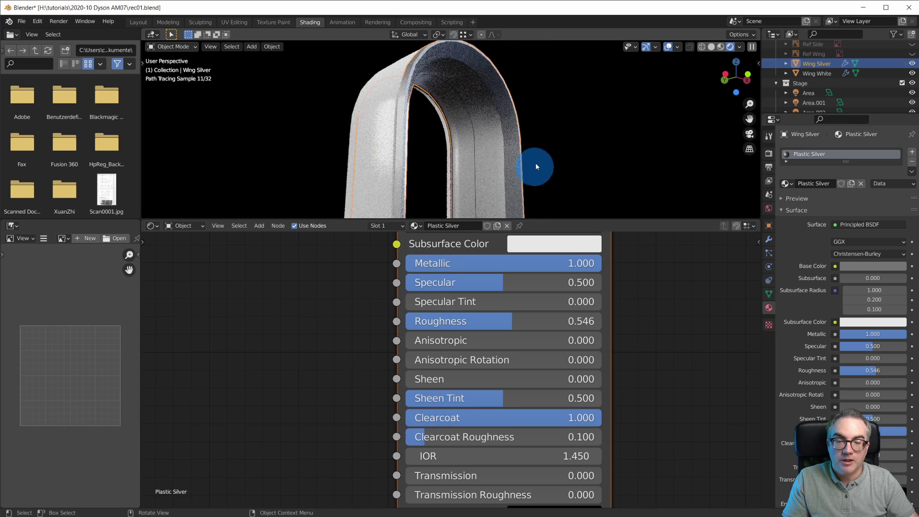
Step: Darken Plastic Silver's Base Color further to a dark grey and hide the overlays in the rendered preview
{"action": "middle_click_drag", "start_coordinate": [551, 318], "coordinate": [537, 476]}
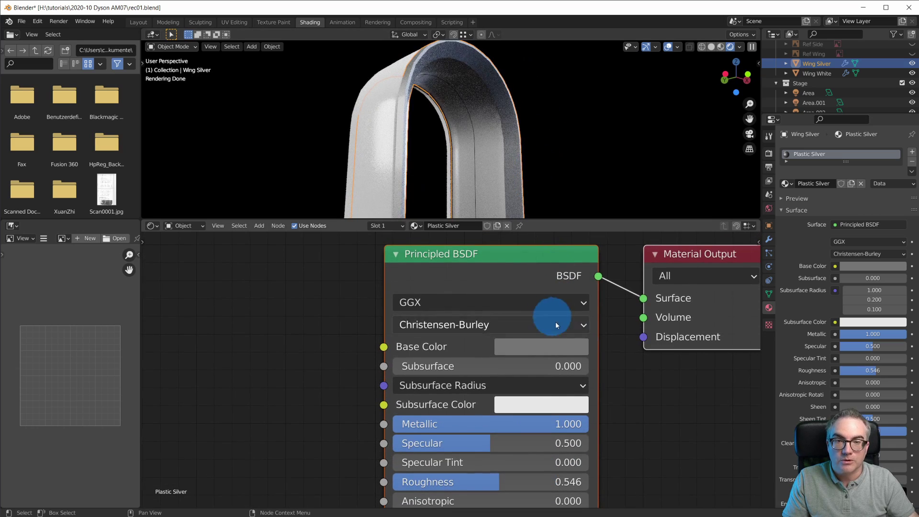
{"action": "left_click", "coordinate": [551, 349]}
{"action": "left_click_drag", "start_coordinate": [649, 171], "coordinate": [648, 181]}
{"action": "mouse_move", "coordinate": [329, 174]}
{"action": "middle_mouse_down"}
{"action": "mouse_move", "coordinate": [610, 140]}
{"action": "mouse_move", "coordinate": [609, 132]}
{"action": "mouse_move", "coordinate": [611, 142]}
{"action": "mouse_move", "coordinate": [472, 145]}
{"action": "middle_mouse_up"}
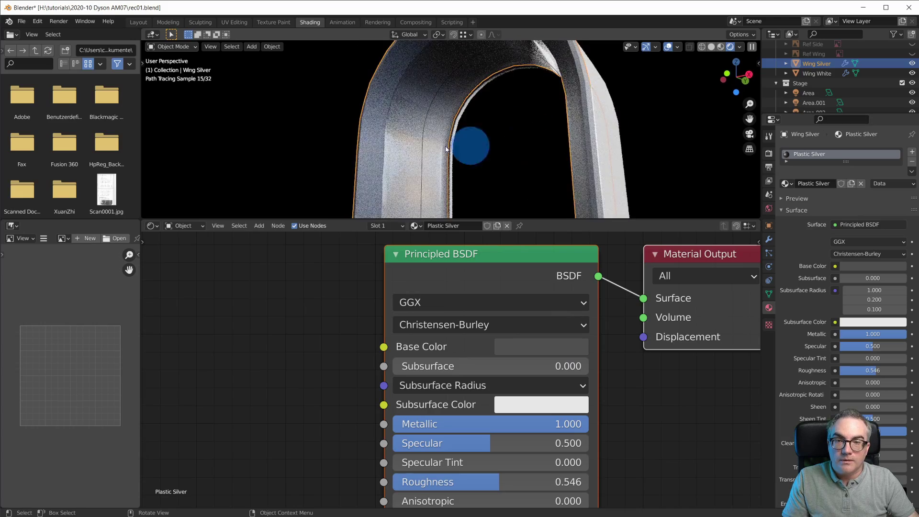
{"action": "mouse_move", "coordinate": [396, 210]}
{"action": "middle_mouse_down"}
{"action": "mouse_move", "coordinate": [468, 159]}
{"action": "mouse_move", "coordinate": [511, 147]}
{"action": "mouse_move", "coordinate": [493, 159]}
{"action": "mouse_move", "coordinate": [497, 138]}
{"action": "middle_mouse_up"}
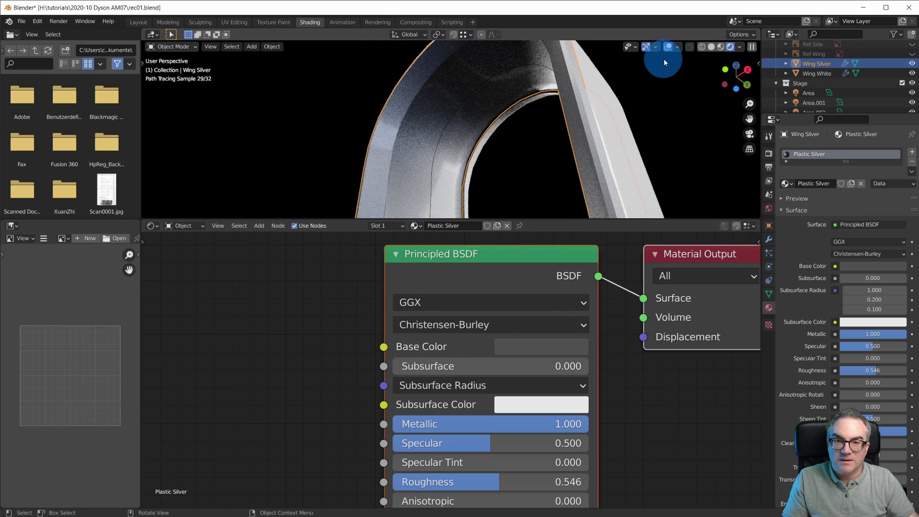
{"action": "scroll", "coordinate": [544, 129], "scroll_direction": "down", "scroll_amount": 3}
{"action": "middle_click_drag", "start_coordinate": [545, 129], "coordinate": [634, 219]}
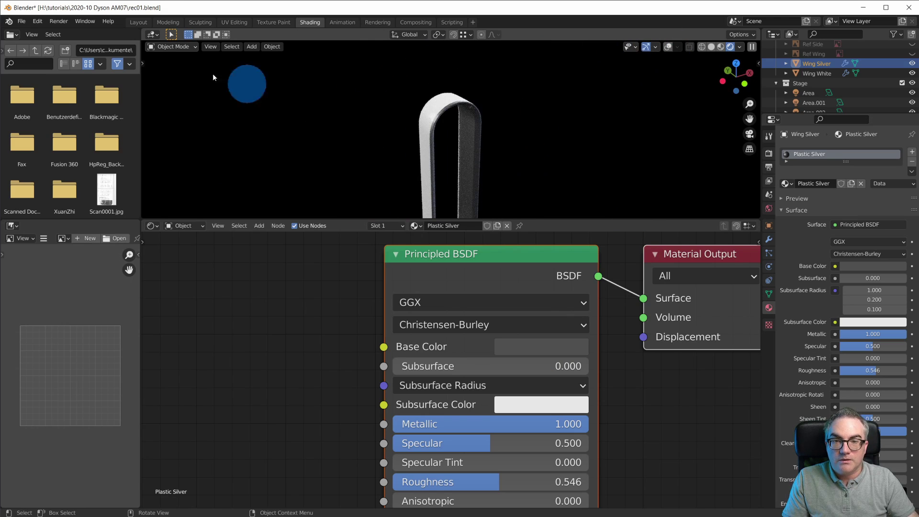
Step: Return to the Layout workspace and widen the rendered viewport to inspect the base and its seam below the wing
{"action": "left_click", "coordinate": [139, 23]}
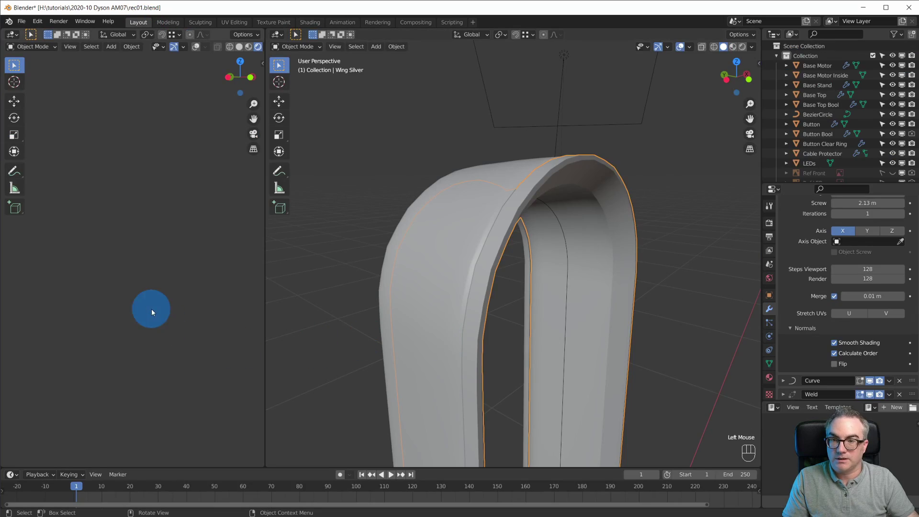
{"action": "left_click_drag", "start_coordinate": [268, 303], "coordinate": [298, 303]}
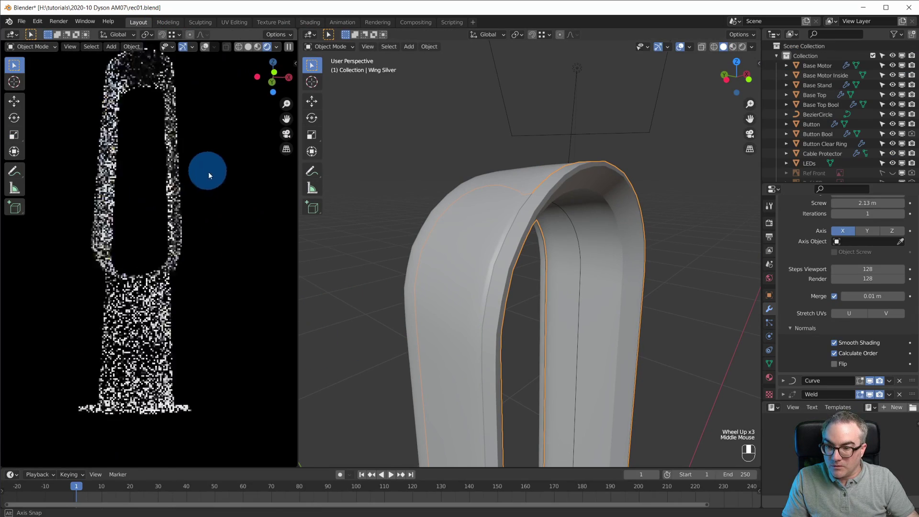
{"action": "scroll", "coordinate": [243, 398], "scroll_direction": "up", "scroll_amount": 2}
{"action": "middle_click_drag", "start_coordinate": [243, 398], "coordinate": [181, 246], "text": "shift"}
{"action": "scroll", "coordinate": [182, 225], "scroll_direction": "up", "scroll_amount": 2}
{"action": "middle_click_drag", "start_coordinate": [184, 201], "coordinate": [196, 218]}
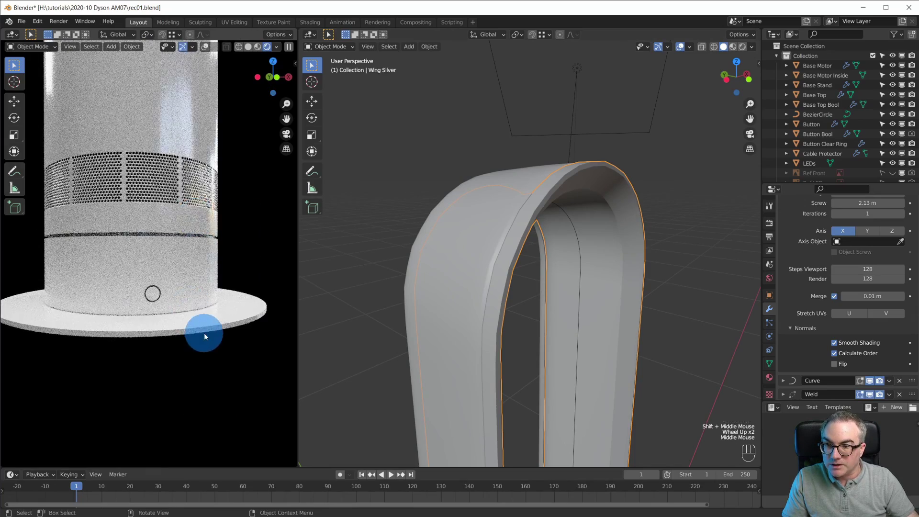
{"action": "middle_click_drag", "start_coordinate": [206, 323], "coordinate": [221, 300]}
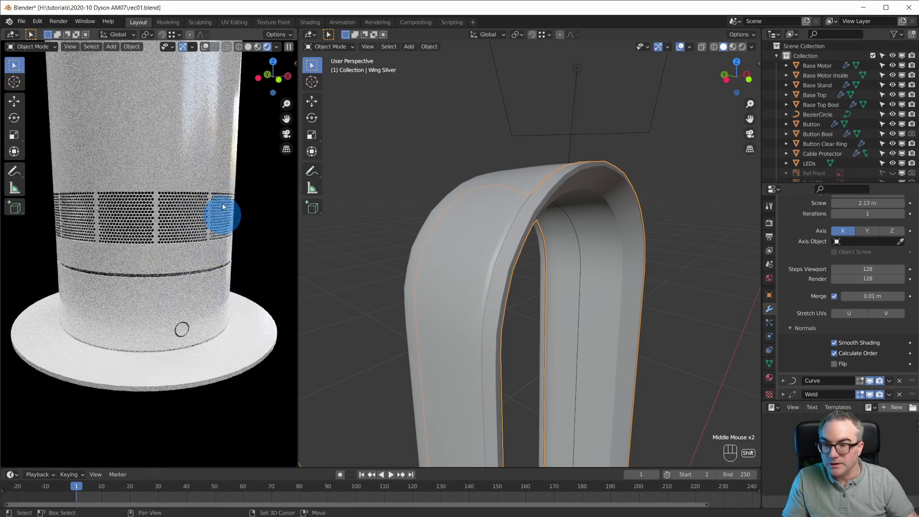
{"action": "middle_click_drag", "start_coordinate": [220, 116], "coordinate": [173, 375], "text": "shift"}
{"action": "middle_click_drag", "start_coordinate": [175, 344], "coordinate": [232, 194]}
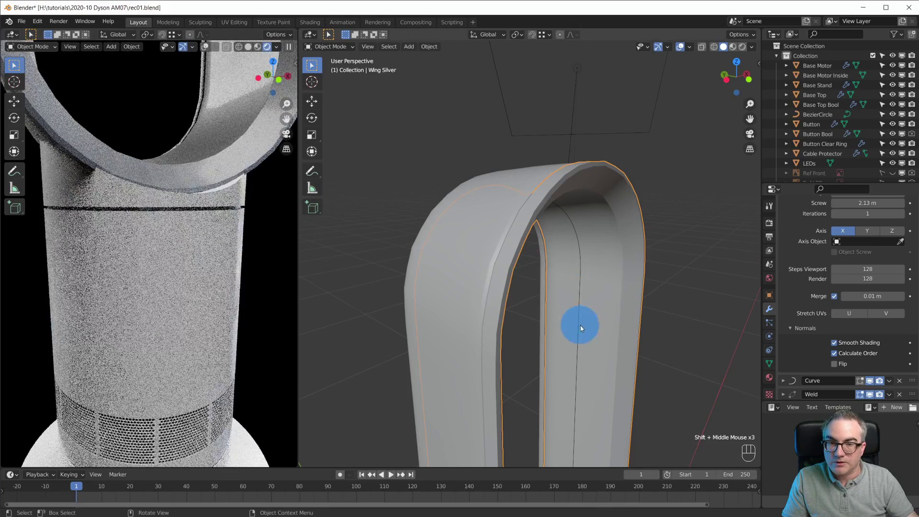
Step: Open the Base Motor mesh for editing in front orthographic view, framed on its upper rim
{"action": "scroll", "coordinate": [580, 325], "scroll_direction": "down", "scroll_amount": 3}
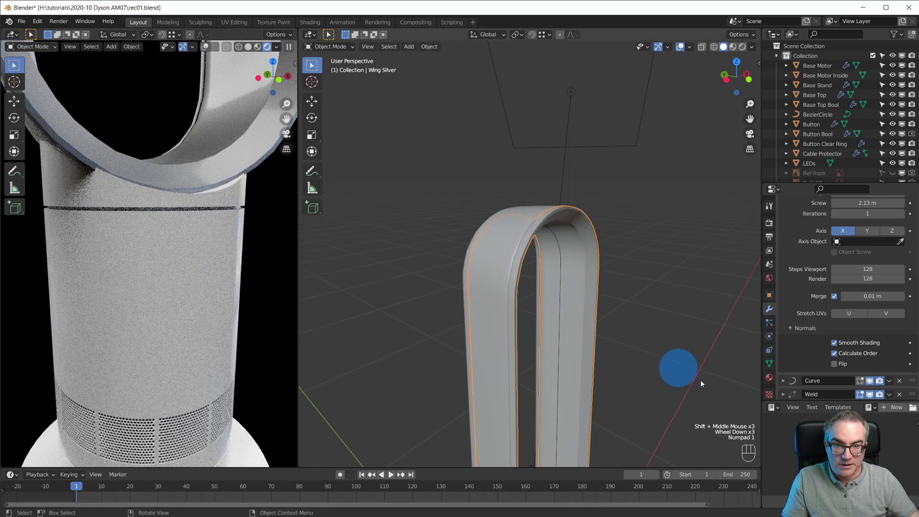
{"action": "key", "text": "KP_1"}
{"action": "middle_click_drag", "start_coordinate": [626, 374], "coordinate": [625, 48], "text": "shift"}
{"action": "scroll", "coordinate": [570, 363], "scroll_direction": "up", "scroll_amount": 3}
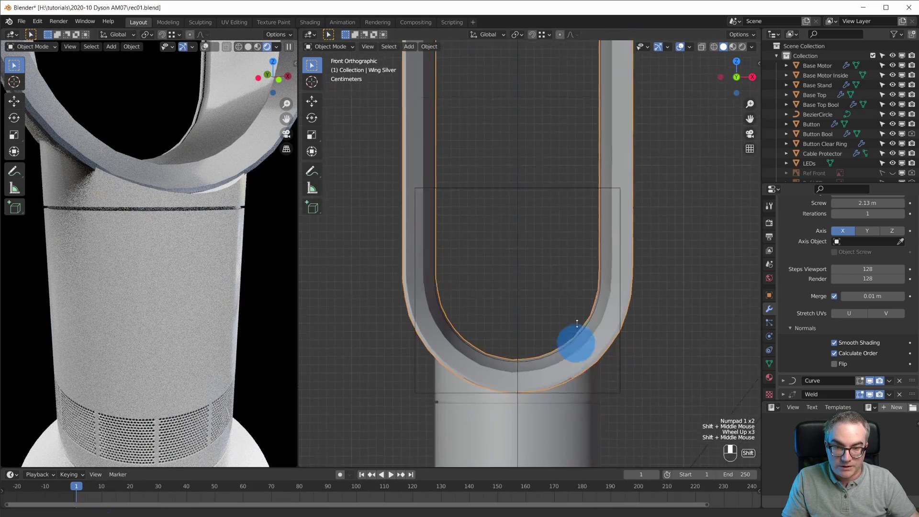
{"action": "middle_click_drag", "start_coordinate": [577, 344], "coordinate": [530, 354], "text": "shift"}
{"action": "left_click", "coordinate": [530, 354]}
{"action": "scroll", "coordinate": [562, 372], "scroll_direction": "up", "scroll_amount": 4}
{"action": "key", "text": "Tab"}
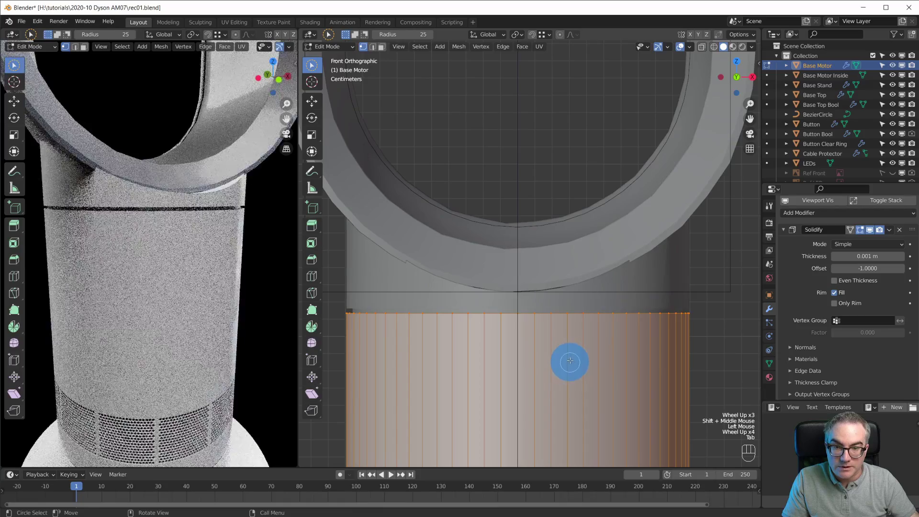
Step: Raise Base Motor's top edge loop slightly along Z to narrow the seam below Base Top
{"action": "key", "text": "alt+a"}
{"action": "left_click", "coordinate": [510, 314], "text": "alt+shift"}
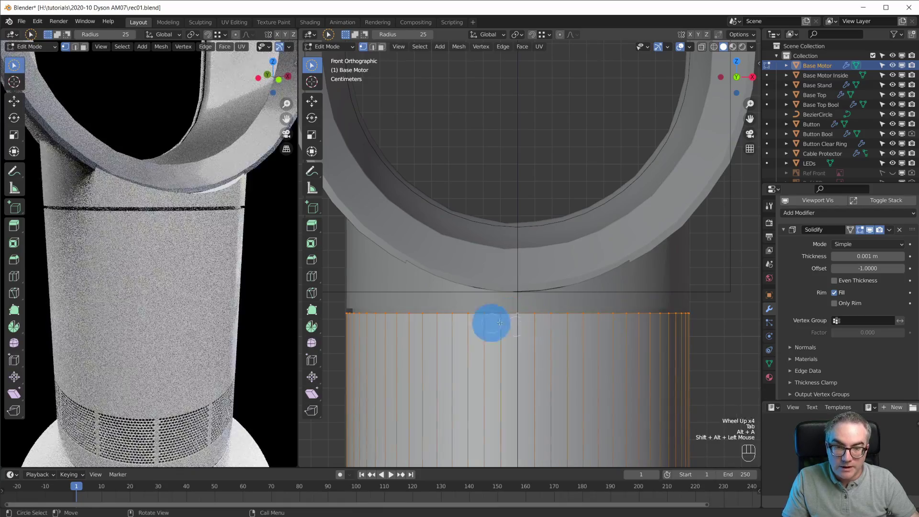
{"action": "key", "text": "g"}
{"action": "key", "text": "z"}
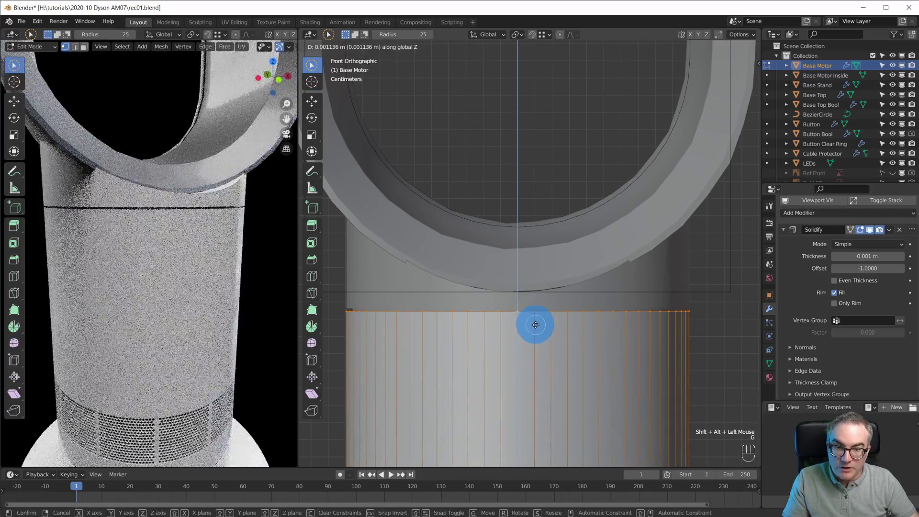
{"action": "left_click", "coordinate": [535, 324]}
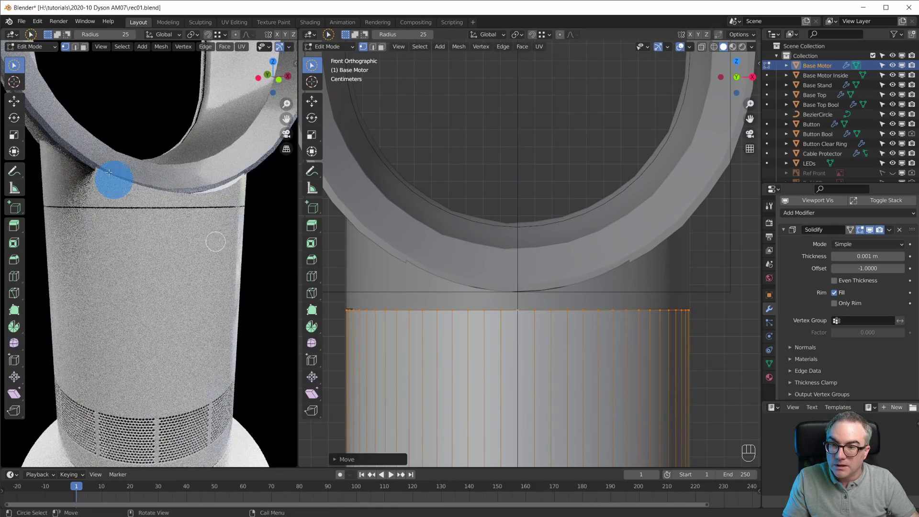
{"action": "scroll", "coordinate": [215, 293], "scroll_direction": "down", "scroll_amount": 3}
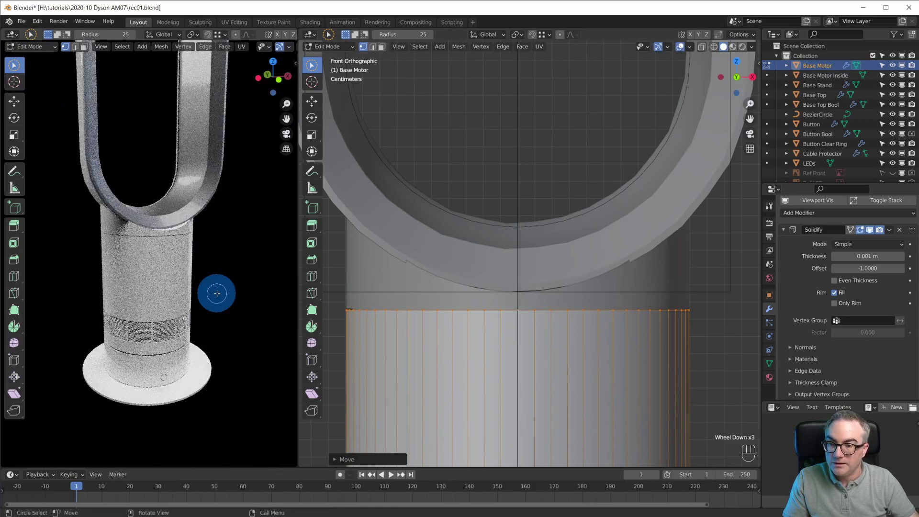
{"action": "scroll", "coordinate": [215, 240], "scroll_direction": "up", "scroll_amount": 3}
{"action": "middle_click_drag", "start_coordinate": [213, 199], "coordinate": [123, 246], "text": "shift"}
{"action": "scroll", "coordinate": [139, 249], "scroll_direction": "down", "scroll_amount": 2}
{"action": "scroll", "coordinate": [194, 394], "scroll_direction": "down", "scroll_amount": 3}
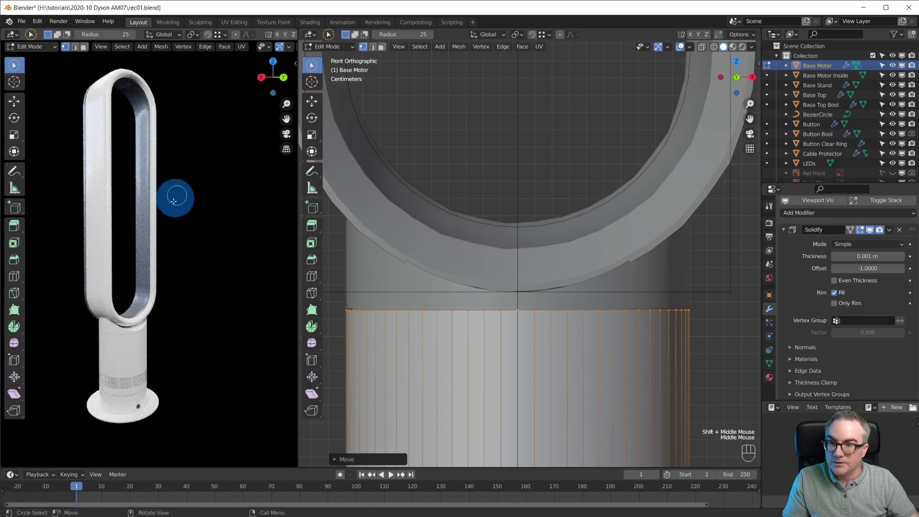
Step: Inspect the wing's lower curve and silver interior from several angles in the rendered preview, and save the file
{"action": "scroll", "coordinate": [171, 281], "scroll_direction": "up", "scroll_amount": 3}
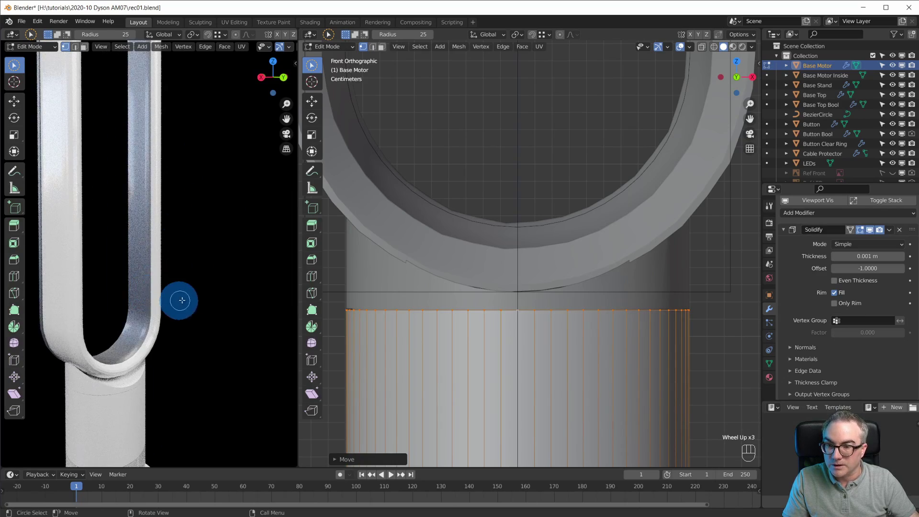
{"action": "scroll", "coordinate": [182, 301], "scroll_direction": "up", "scroll_amount": 1}
{"action": "middle_click_drag", "start_coordinate": [182, 301], "coordinate": [158, 347]}
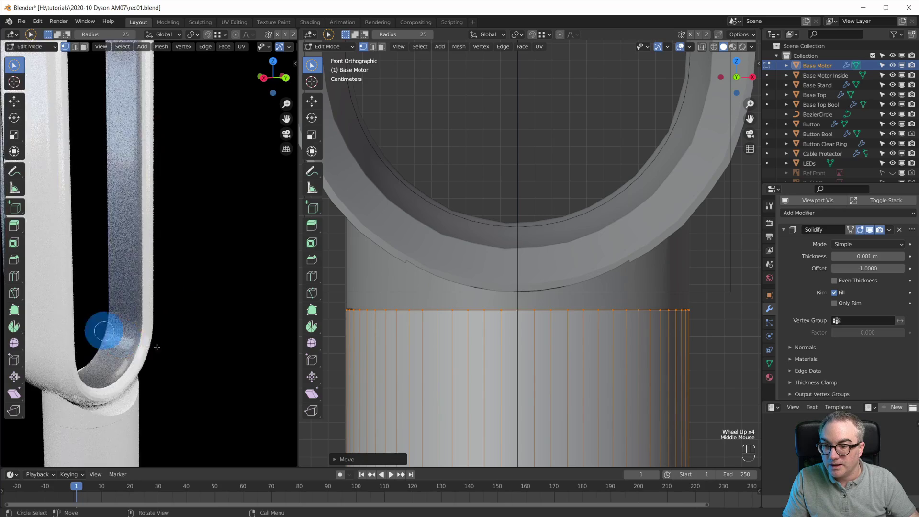
{"action": "middle_click_drag", "start_coordinate": [131, 309], "coordinate": [228, 311]}
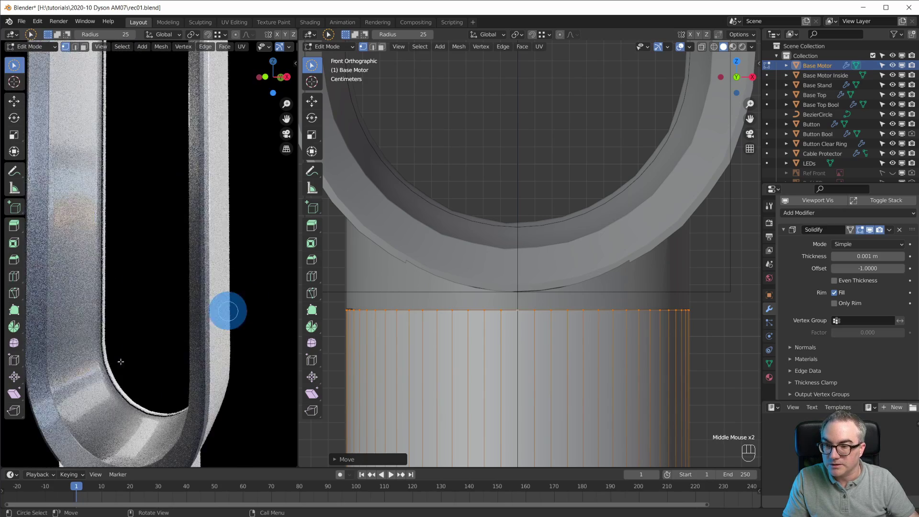
{"action": "key", "text": "ctrl+s"}
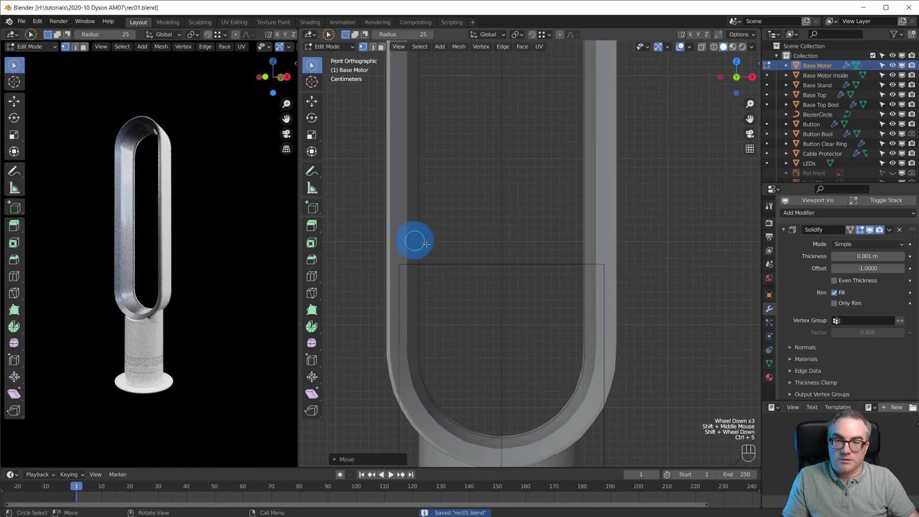
Step: Leave Base Motor's mesh editing and select Wing Silver, framing the wing's top arch in the front view
{"action": "scroll", "coordinate": [495, 261], "scroll_direction": "down", "scroll_amount": 9}
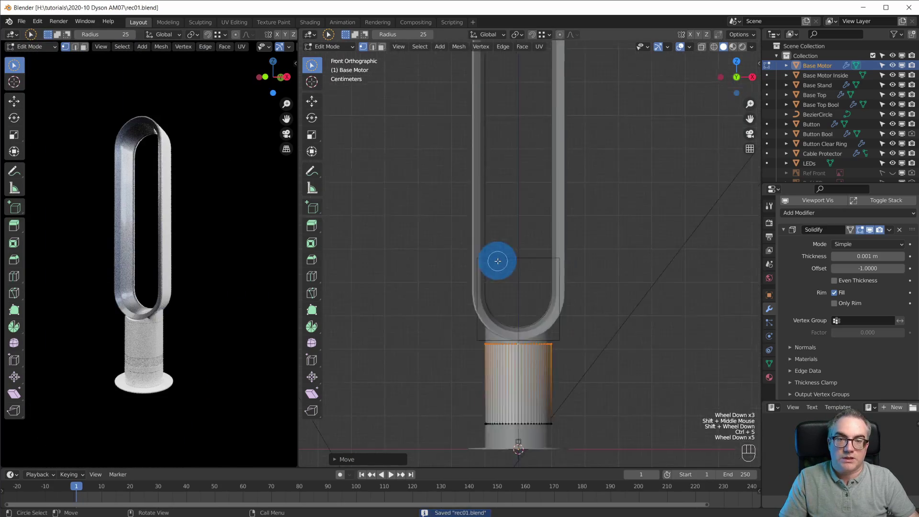
{"action": "middle_click_drag", "start_coordinate": [540, 226], "coordinate": [539, 261], "text": "shift"}
{"action": "scroll", "coordinate": [542, 324], "scroll_direction": "up", "scroll_amount": 2}
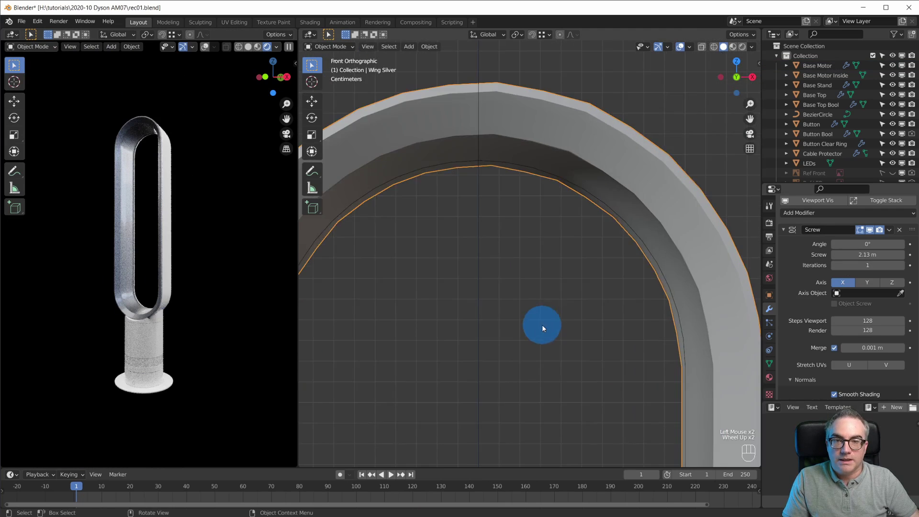
{"action": "scroll", "coordinate": [585, 259], "scroll_direction": "down", "scroll_amount": 2}
{"action": "middle_click_drag", "start_coordinate": [585, 260], "coordinate": [620, 260], "text": "shift"}
{"action": "scroll", "coordinate": [608, 235], "scroll_direction": "up", "scroll_amount": 1}
{"action": "scroll", "coordinate": [607, 230], "scroll_direction": "down", "scroll_amount": 2}
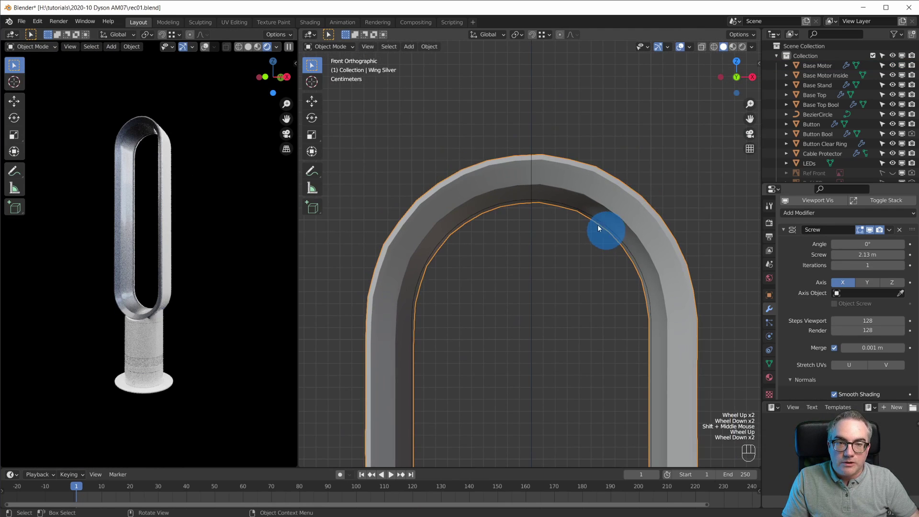
{"action": "scroll", "coordinate": [478, 185], "scroll_direction": "up", "scroll_amount": 1}
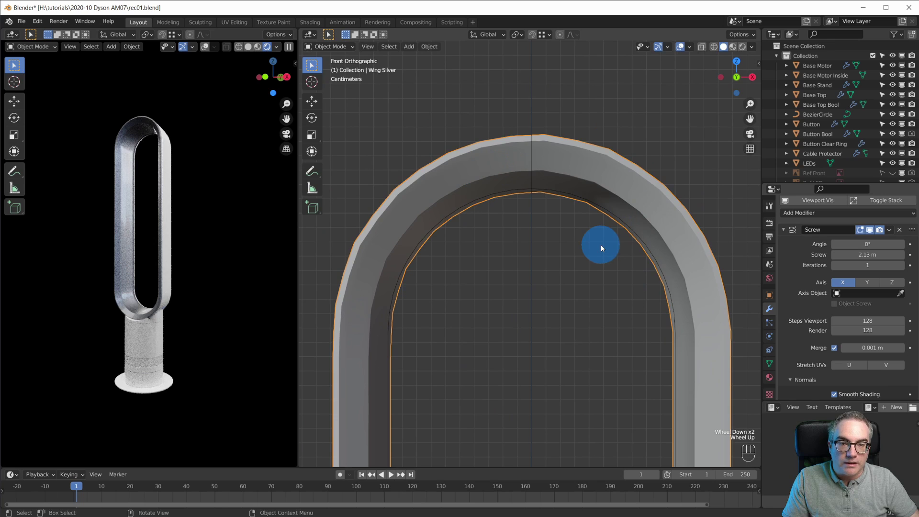
Step: Show the wireframe overlay in the front view and set Wing Silver's Screw steps to 256 for viewport and render
{"action": "left_click", "coordinate": [688, 48]}
{"action": "left_click", "coordinate": [629, 211]}
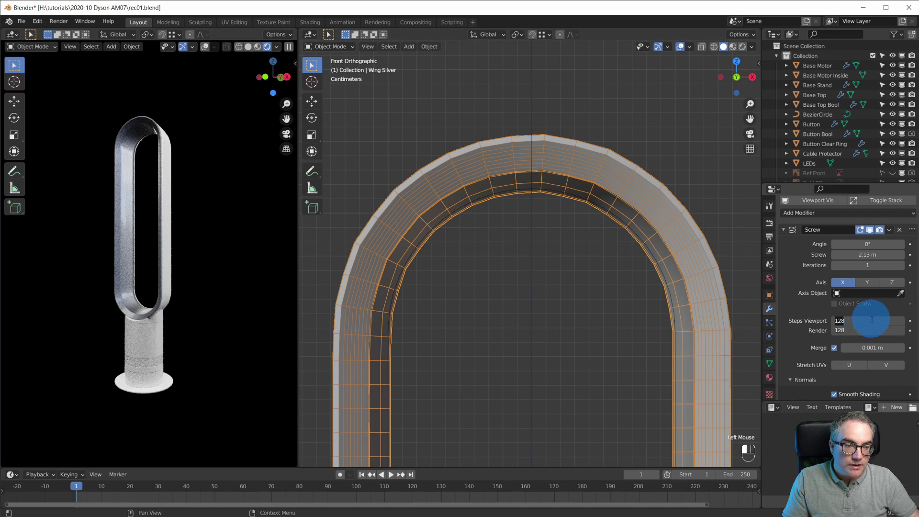
{"action": "key", "text": "Return"}
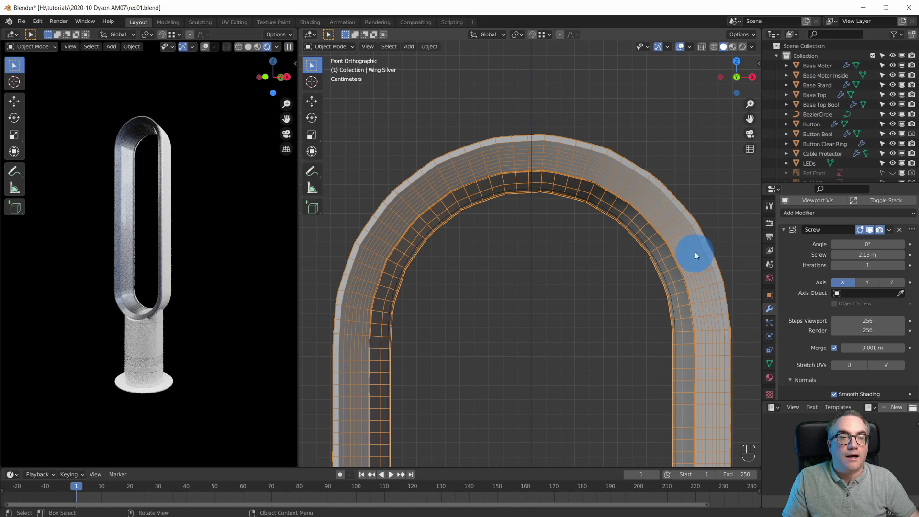
Step: Rename the BezierCircle curve as Wing Shape
{"action": "scroll", "coordinate": [831, 141], "scroll_direction": "down", "scroll_amount": 3}
{"action": "scroll", "coordinate": [832, 145], "scroll_direction": "up", "scroll_amount": 1}
{"action": "scroll", "coordinate": [841, 143], "scroll_direction": "down", "scroll_amount": 3}
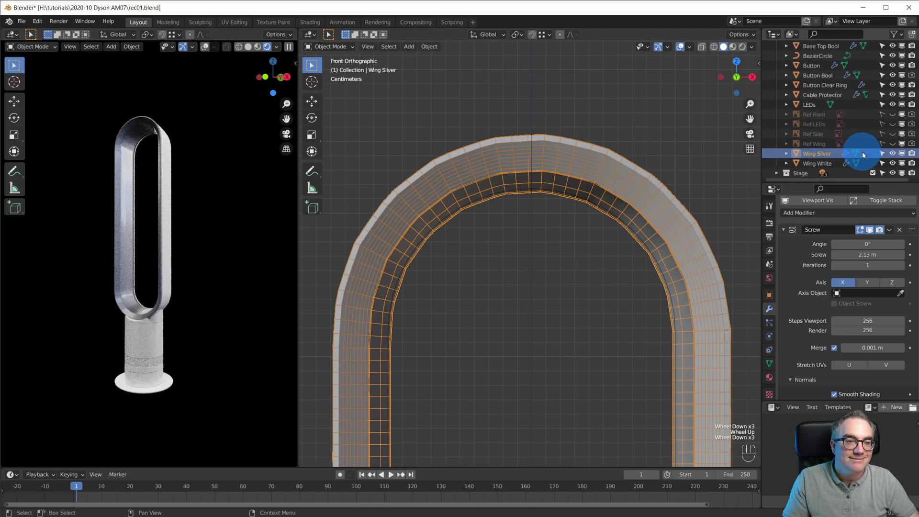
{"action": "scroll", "coordinate": [863, 151], "scroll_direction": "up", "scroll_amount": 4}
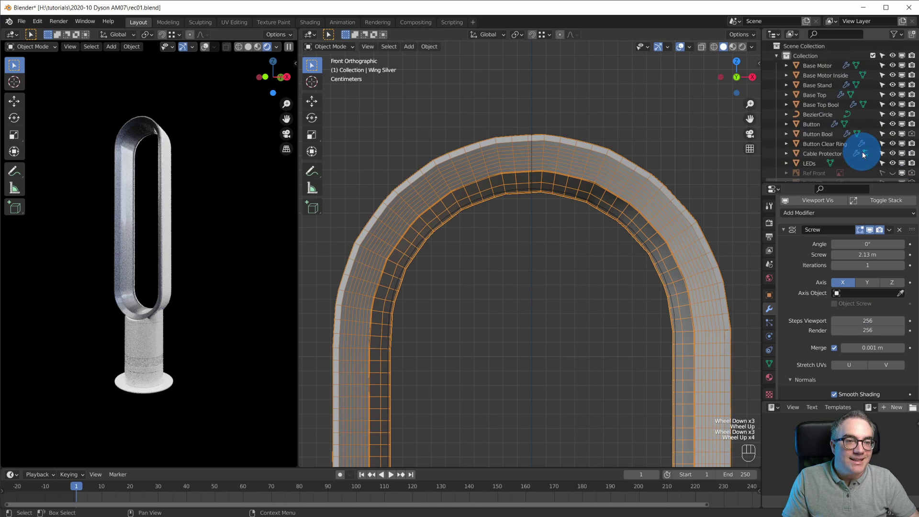
{"action": "left_click", "coordinate": [816, 114]}
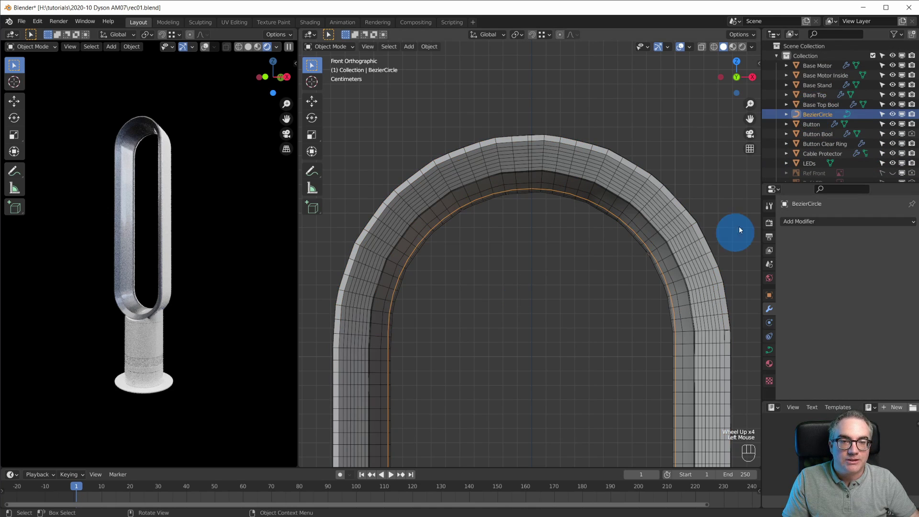
{"action": "double_click", "coordinate": [818, 113]}
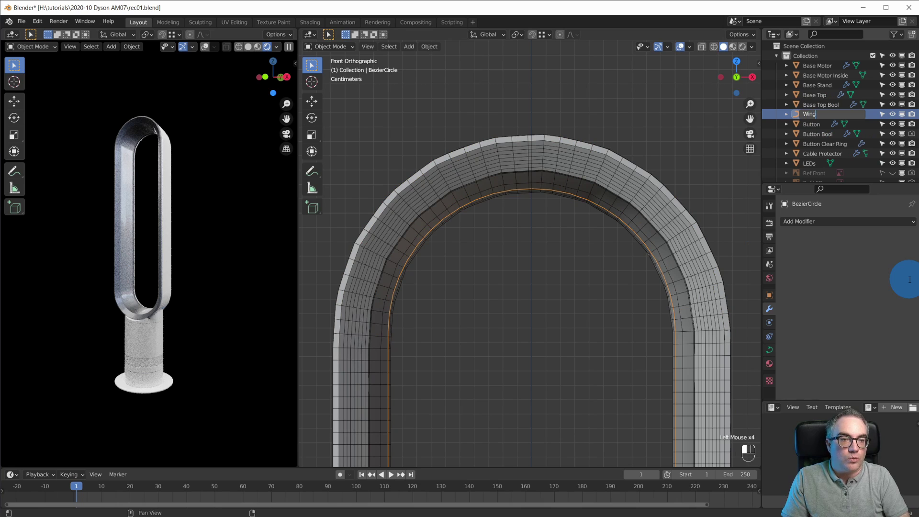
{"action": "type", "text": "Wing Shape"}
{"action": "key", "text": "Return"}
Step: Set the Wing Shape curve's preview resolution to 64 and check the smoothness of the wing's top arch
{"action": "scroll", "coordinate": [812, 136], "scroll_direction": "down", "scroll_amount": 7}
{"action": "left_click", "coordinate": [770, 350]}
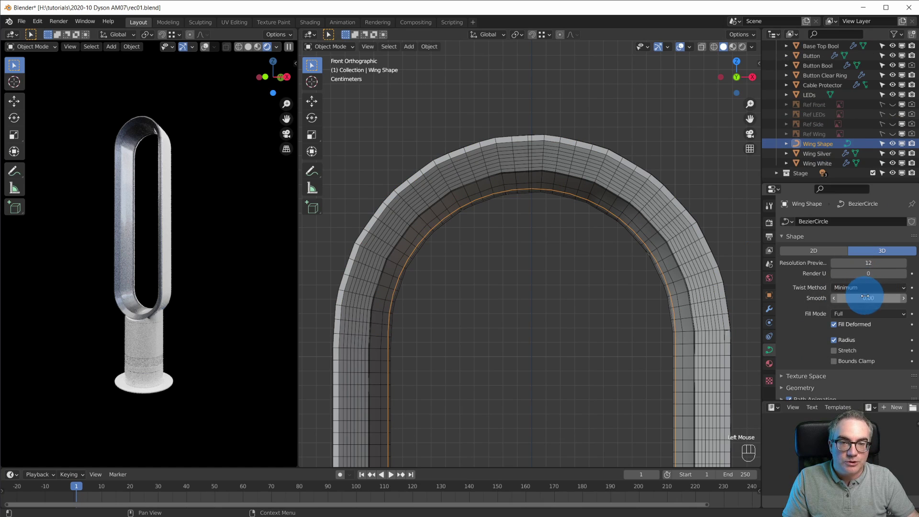
{"action": "left_click", "coordinate": [873, 262]}
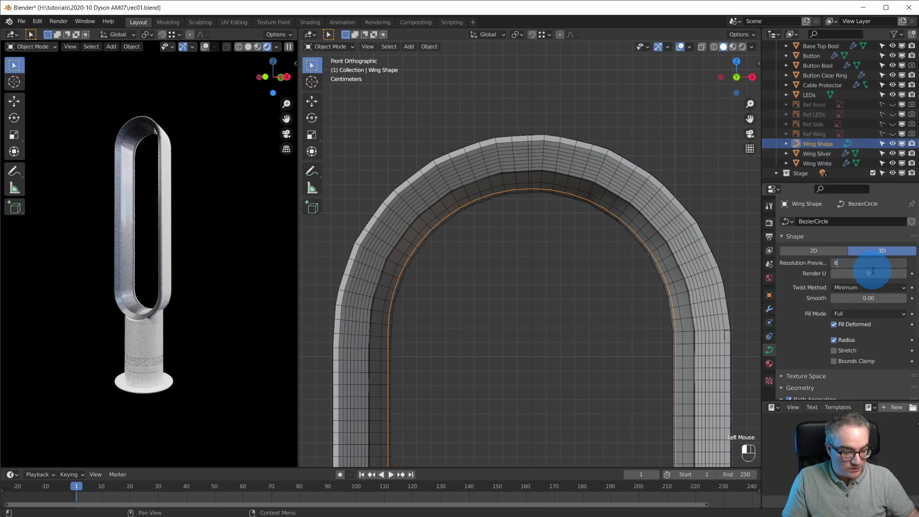
{"action": "type", "text": "64"}
{"action": "key", "text": "Return"}
{"action": "scroll", "coordinate": [499, 225], "scroll_direction": "down", "scroll_amount": 3}
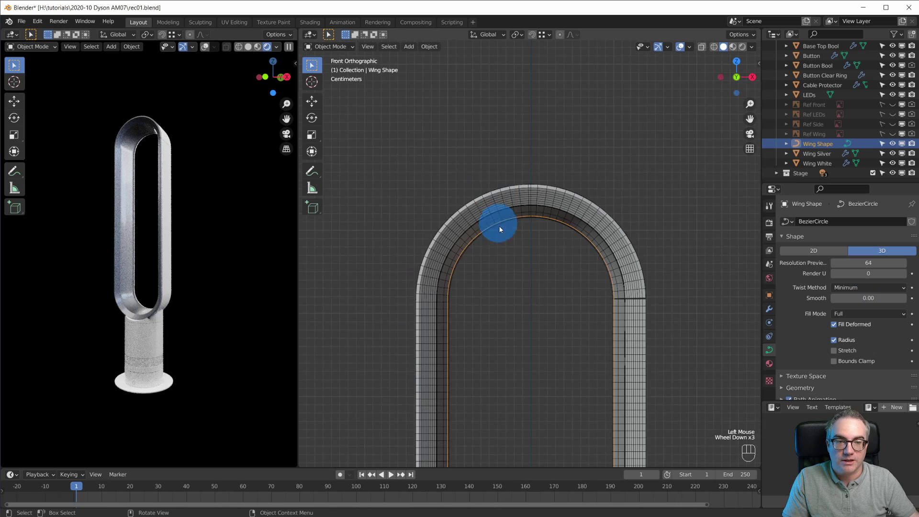
{"action": "scroll", "coordinate": [527, 253], "scroll_direction": "up", "scroll_amount": 2}
{"action": "scroll", "coordinate": [528, 253], "scroll_direction": "up", "scroll_amount": 3}
{"action": "scroll", "coordinate": [527, 246], "scroll_direction": "down", "scroll_amount": 5}
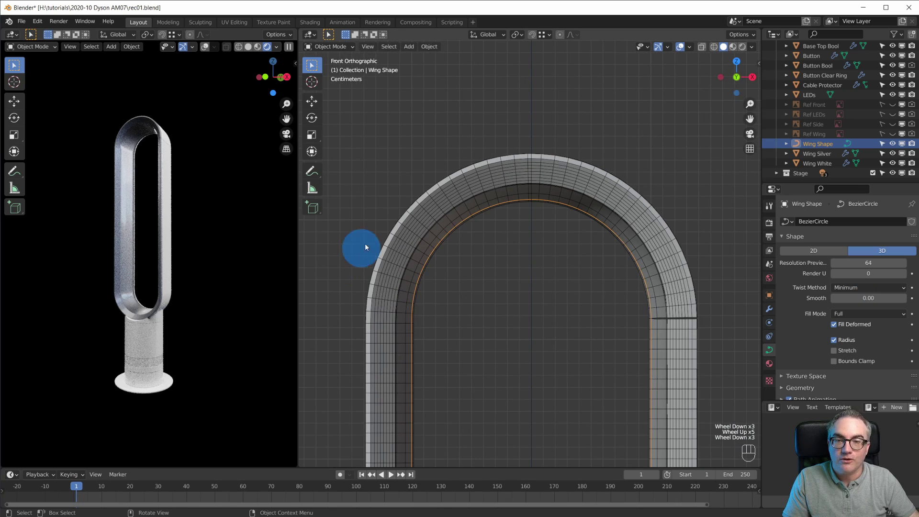
{"action": "scroll", "coordinate": [605, 203], "scroll_direction": "up", "scroll_amount": 1}
Step: Set Wing Silver's Screw modifier steps to 128 for both viewport and render
{"action": "left_click", "coordinate": [588, 182]}
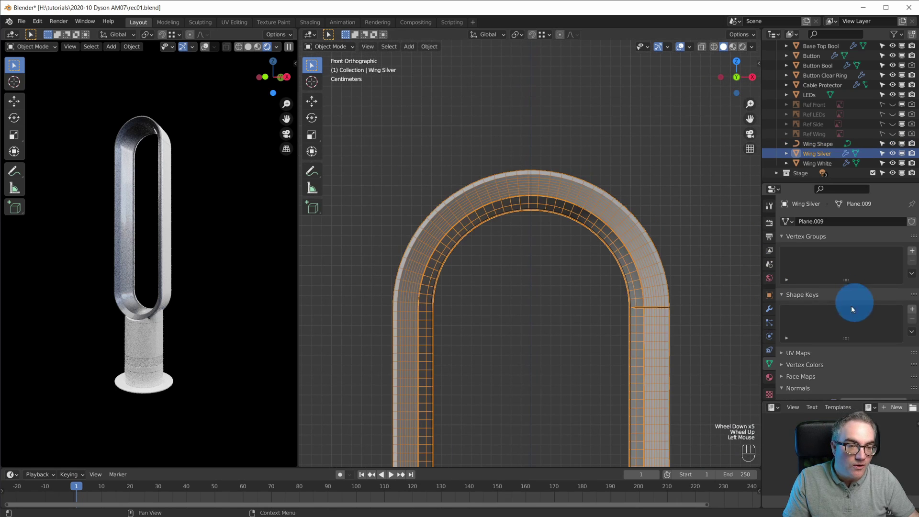
{"action": "left_click", "coordinate": [770, 312]}
{"action": "scroll", "coordinate": [857, 335], "scroll_direction": "down", "scroll_amount": 3}
{"action": "left_click", "coordinate": [868, 308]}
{"action": "left_click_drag", "start_coordinate": [868, 313], "coordinate": [868, 361]}
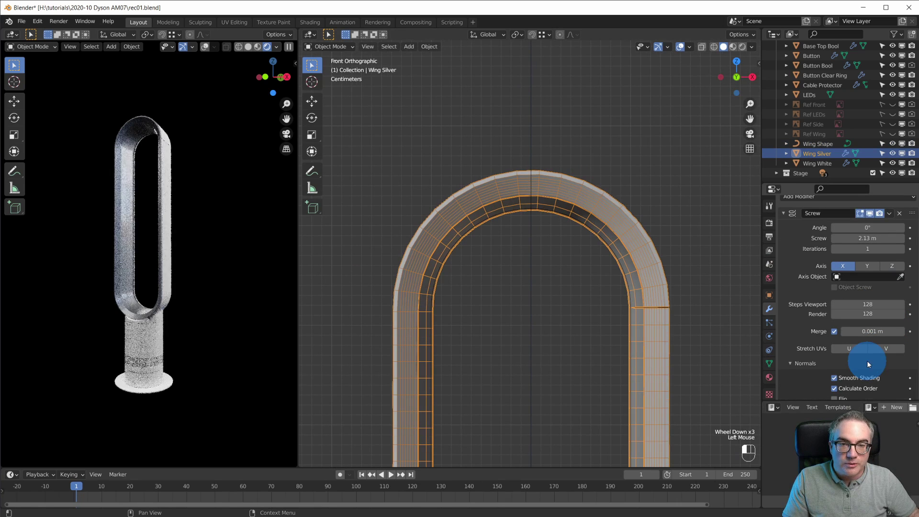
Step: Examine the gap where Wing Silver's arch meets its straight side, and set the Screw modifier's merge distance to 0.01 m
{"action": "scroll", "coordinate": [610, 174], "scroll_direction": "up", "scroll_amount": 2}
{"action": "middle_click_drag", "start_coordinate": [713, 298], "coordinate": [648, 300], "text": "shift"}
{"action": "scroll", "coordinate": [701, 317], "scroll_direction": "up", "scroll_amount": 4}
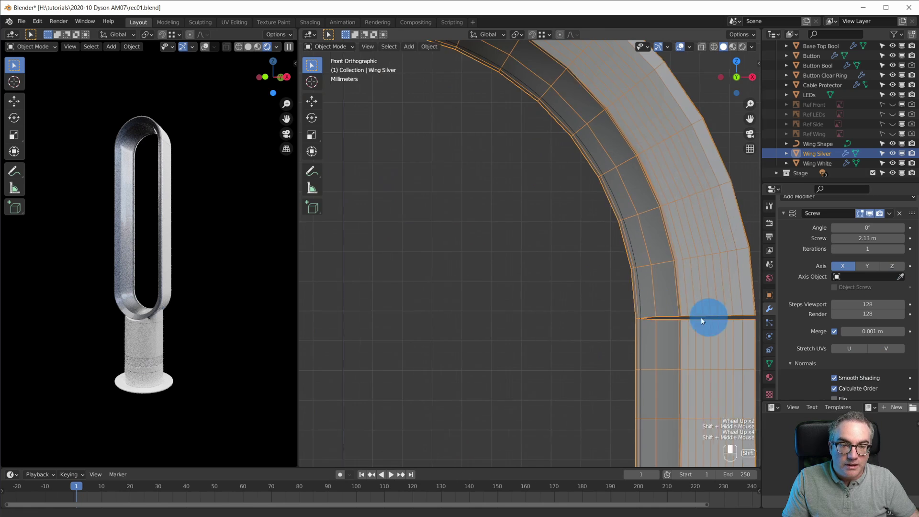
{"action": "middle_click_drag", "start_coordinate": [701, 317], "coordinate": [642, 349], "text": "shift"}
{"action": "scroll", "coordinate": [642, 349], "scroll_direction": "up", "scroll_amount": 2}
{"action": "scroll", "coordinate": [842, 366], "scroll_direction": "down", "scroll_amount": 8}
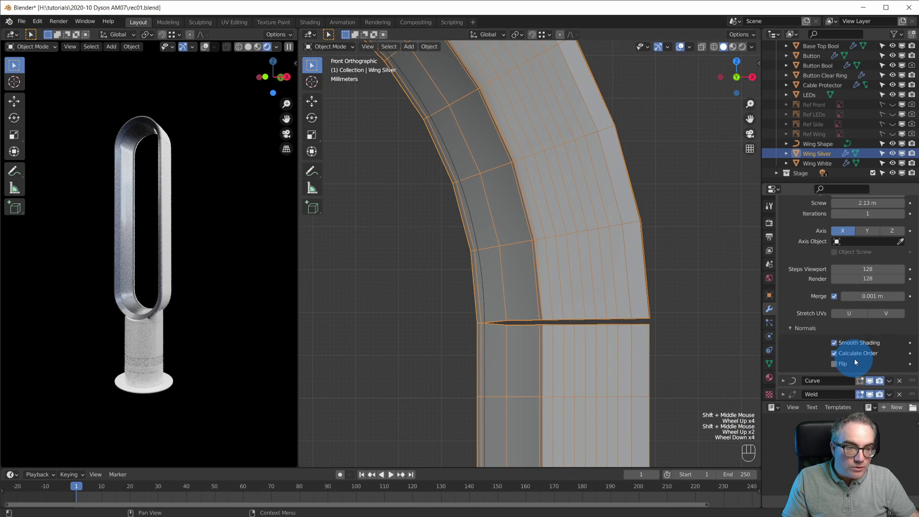
{"action": "left_click", "coordinate": [861, 297]}
{"action": "key", "text": "Return"}
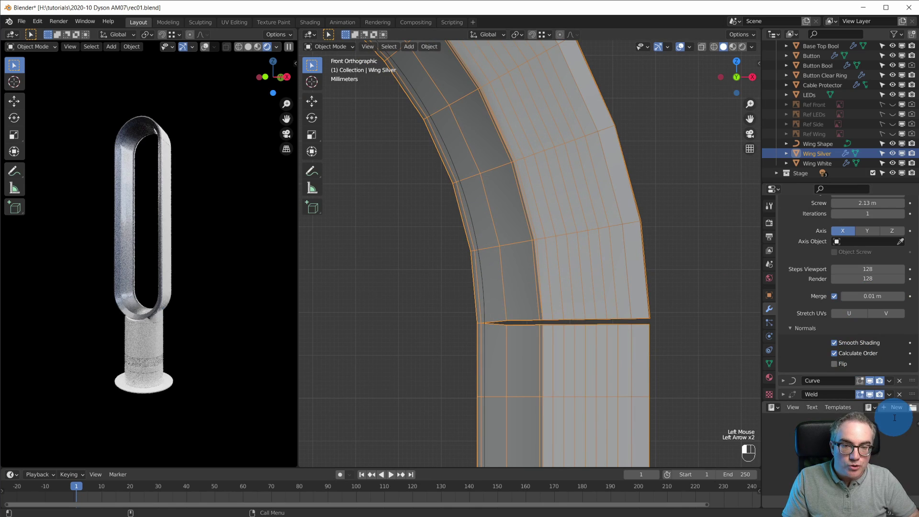
Step: Set the distance of Wing Silver's Weld modifier to 0.002 m to close the gap
{"action": "scroll", "coordinate": [820, 343], "scroll_direction": "down", "scroll_amount": 6}
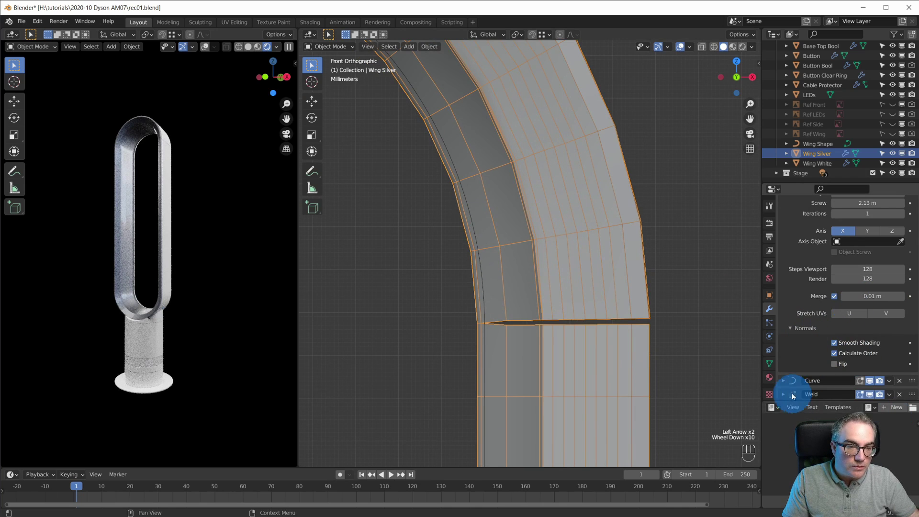
{"action": "scroll", "coordinate": [807, 371], "scroll_direction": "down", "scroll_amount": 1}
{"action": "left_click", "coordinate": [877, 380]}
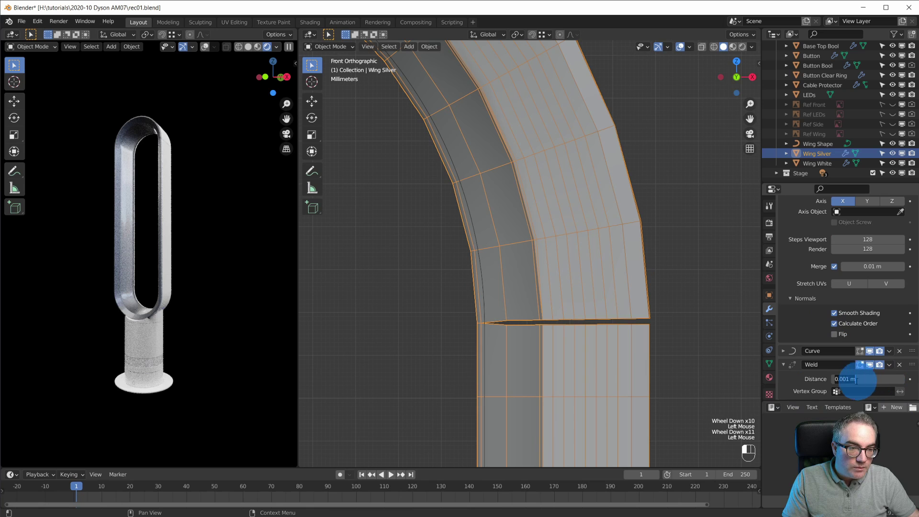
{"action": "left_click", "coordinate": [845, 380]}
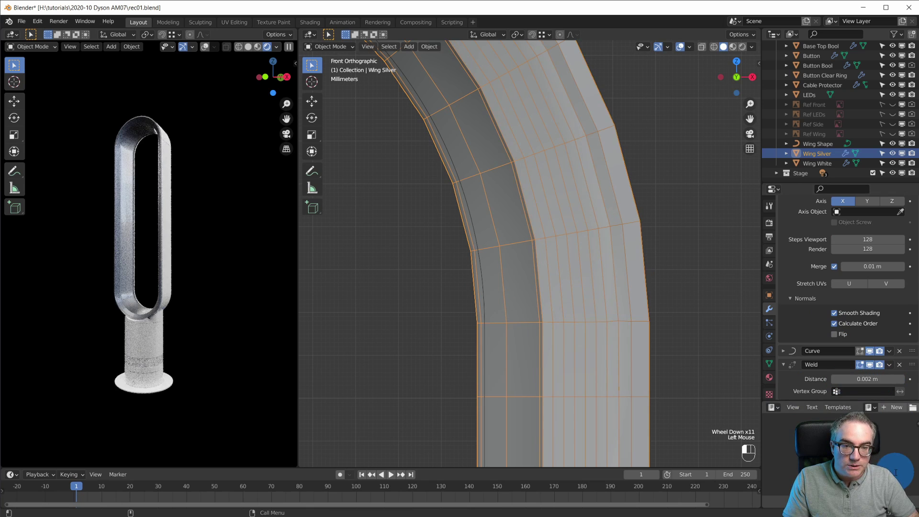
Step: Select Wing White, view the open seam on its outer side, and set its Screw length to 2.14 m
{"action": "left_click", "coordinate": [491, 119]}
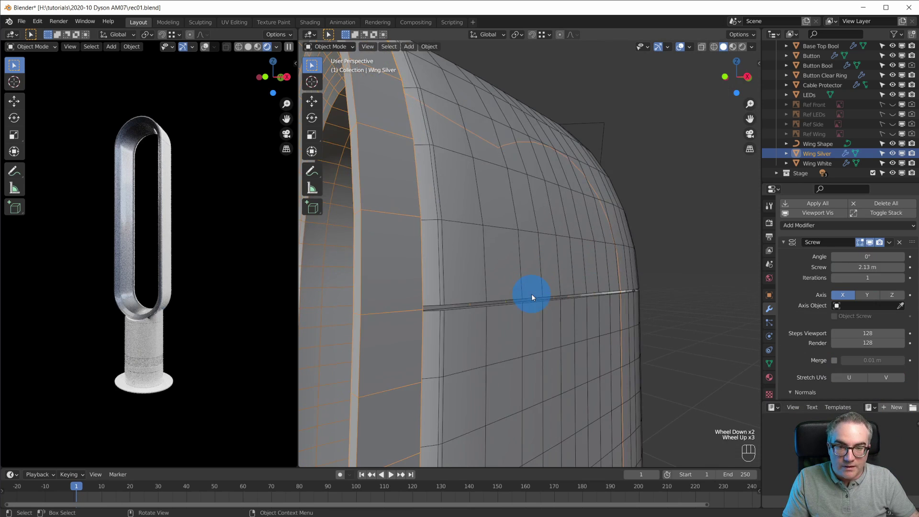
{"action": "scroll", "coordinate": [522, 299], "scroll_direction": "down", "scroll_amount": 3}
{"action": "scroll", "coordinate": [509, 297], "scroll_direction": "up", "scroll_amount": 1}
{"action": "middle_click_drag", "start_coordinate": [509, 298], "coordinate": [527, 262]}
{"action": "left_click", "coordinate": [527, 263]}
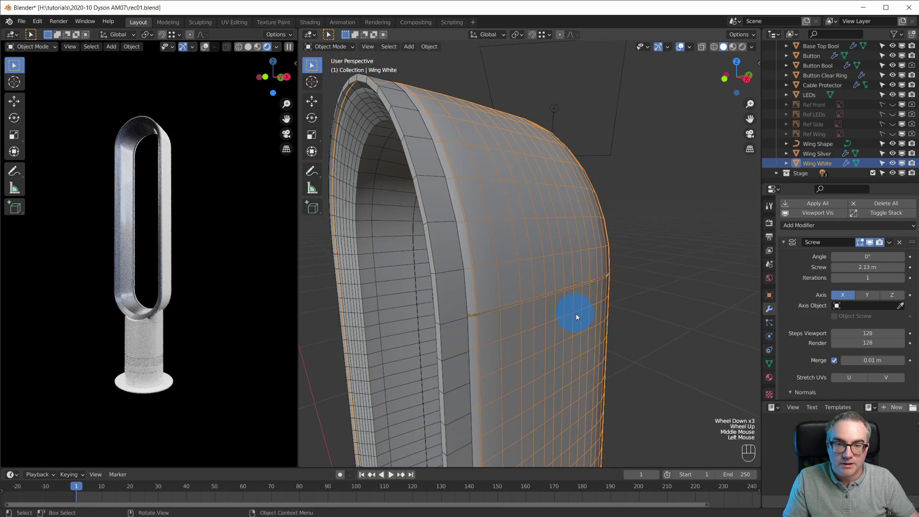
{"action": "scroll", "coordinate": [576, 316], "scroll_direction": "up", "scroll_amount": 1}
{"action": "middle_click_drag", "start_coordinate": [576, 320], "coordinate": [585, 300]}
{"action": "left_click", "coordinate": [865, 266]}
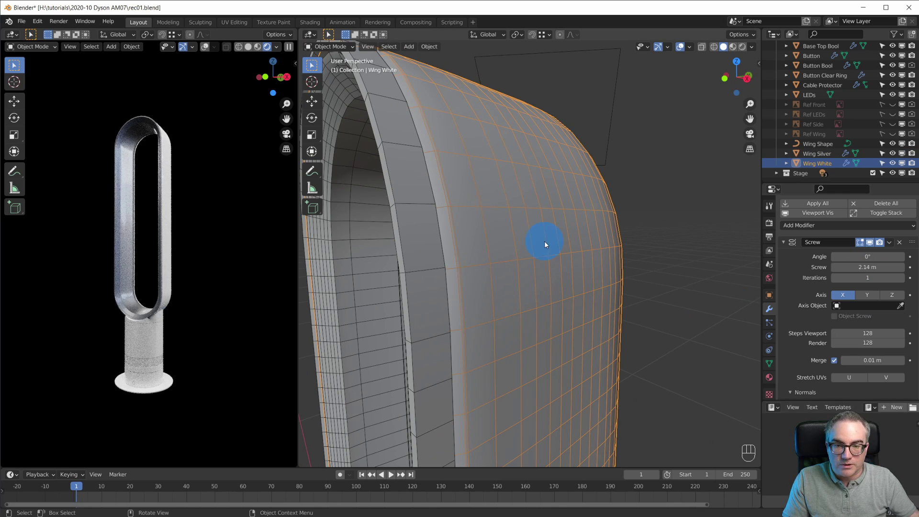
Step: Examine the wing's top arch in the rendered preview for smoothness and remaining seams
{"action": "scroll", "coordinate": [545, 240], "scroll_direction": "down", "scroll_amount": 5}
{"action": "middle_click_drag", "start_coordinate": [564, 248], "coordinate": [469, 173], "text": "shift"}
{"action": "scroll", "coordinate": [589, 163], "scroll_direction": "down", "scroll_amount": 2}
{"action": "scroll", "coordinate": [120, 143], "scroll_direction": "up", "scroll_amount": 6}
{"action": "middle_click_drag", "start_coordinate": [195, 102], "coordinate": [156, 190], "text": "shift"}
{"action": "scroll", "coordinate": [240, 217], "scroll_direction": "up", "scroll_amount": 2}
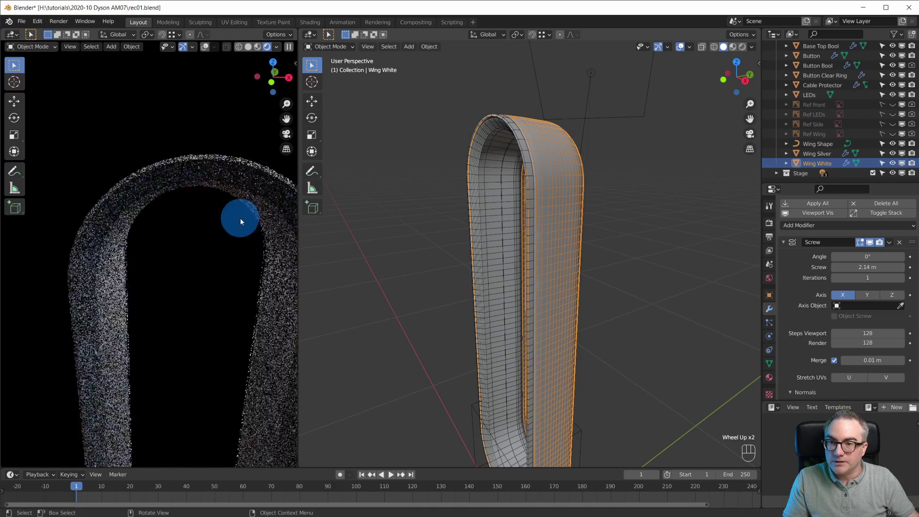
{"action": "scroll", "coordinate": [237, 202], "scroll_direction": "down", "scroll_amount": 1}
{"action": "scroll", "coordinate": [582, 186], "scroll_direction": "up", "scroll_amount": 2}
Step: Frame the wing's top arch in front orthographic view and set the Wing Shape curve's preview resolution to 128
{"action": "key", "text": "KP_1"}
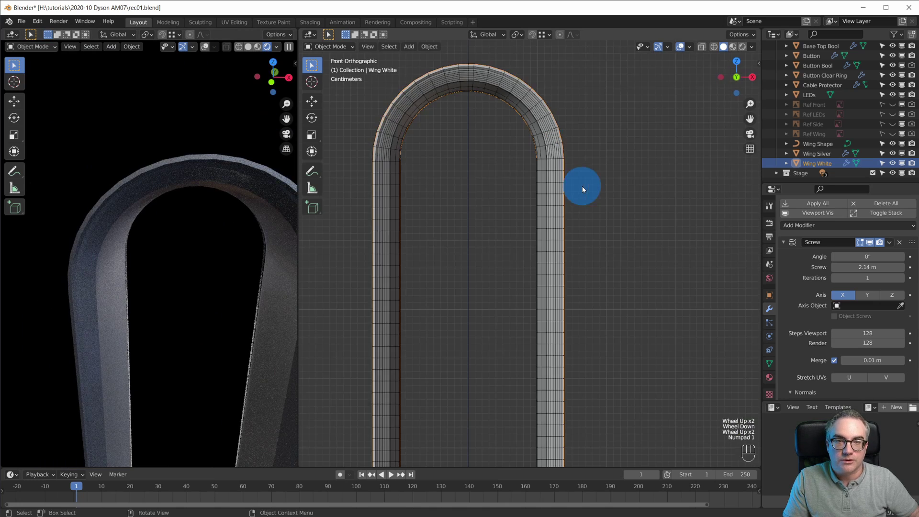
{"action": "middle_click_drag", "start_coordinate": [582, 186], "coordinate": [534, 215], "text": "shift"}
{"action": "scroll", "coordinate": [553, 269], "scroll_direction": "up", "scroll_amount": 4}
{"action": "scroll", "coordinate": [553, 269], "scroll_direction": "down", "scroll_amount": 2}
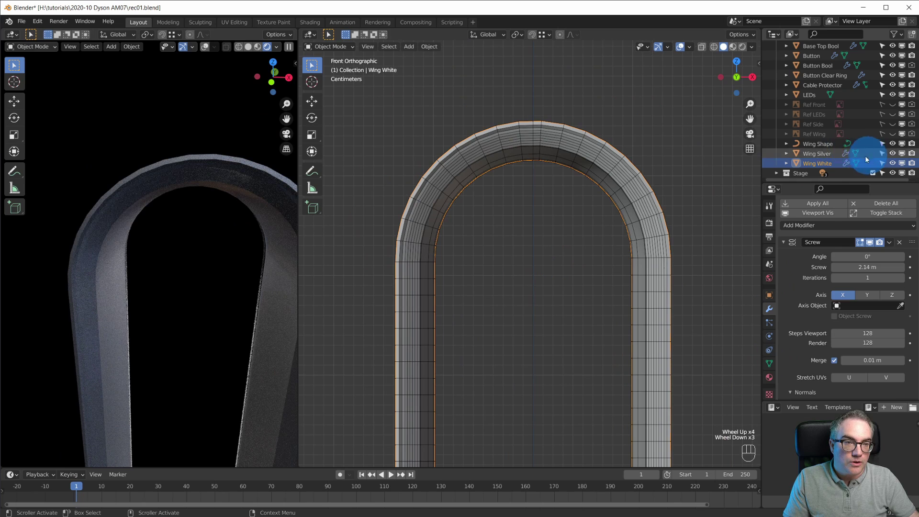
{"action": "left_click", "coordinate": [829, 143]}
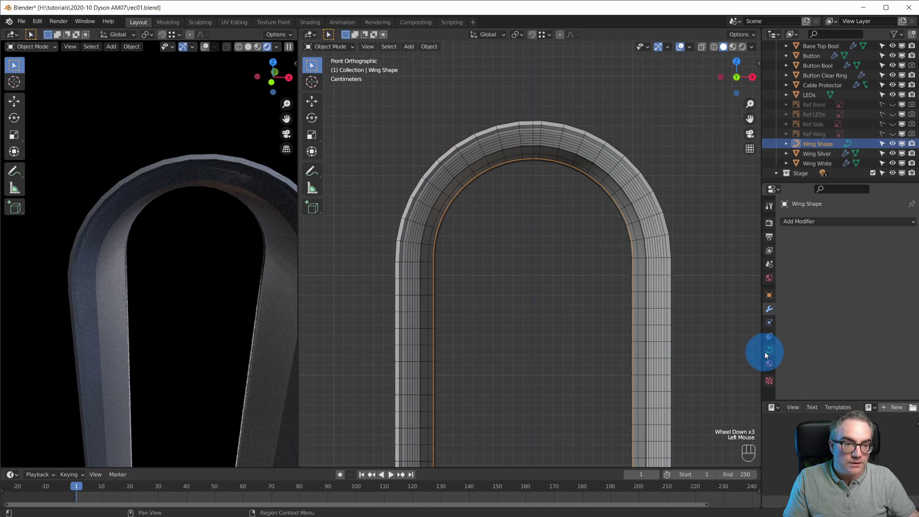
{"action": "left_click", "coordinate": [765, 352]}
{"action": "left_click", "coordinate": [869, 262]}
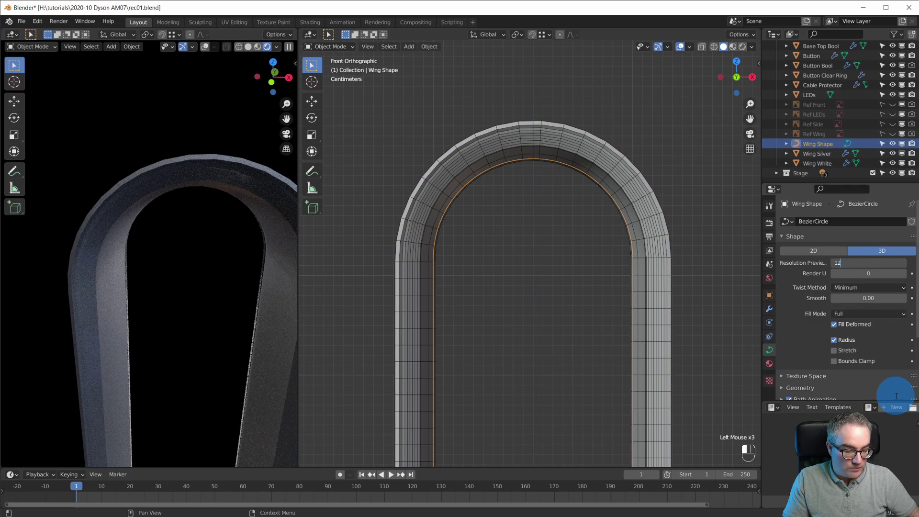
{"action": "key", "text": "Return"}
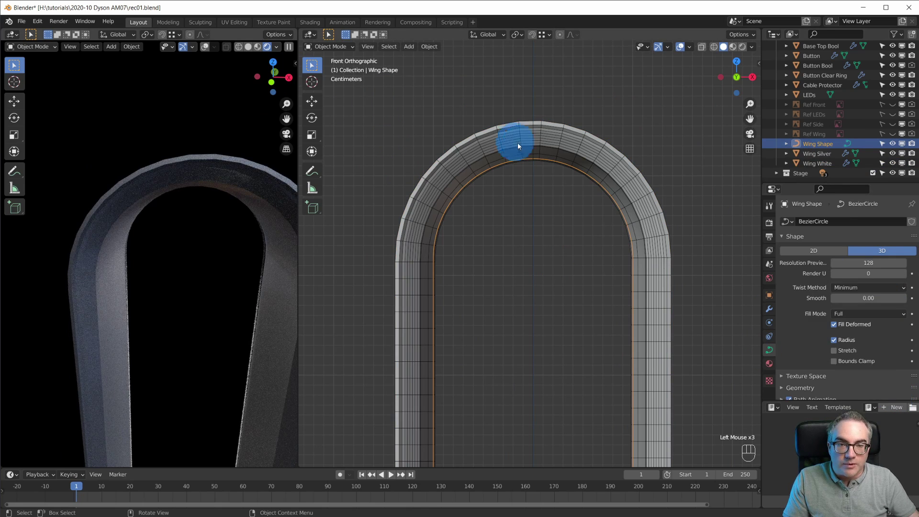
Step: Select Wing Silver and set both the viewport and render steps of its Screw modifier to 256
{"action": "left_click", "coordinate": [555, 133]}
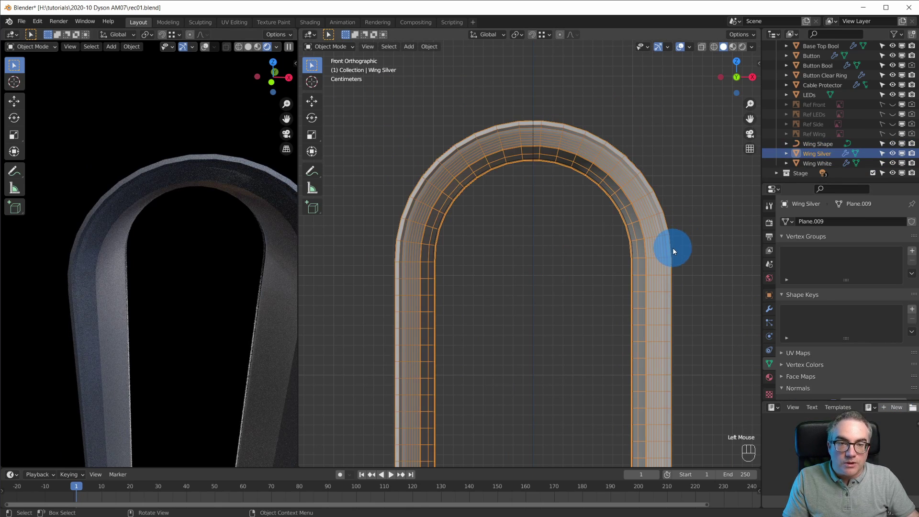
{"action": "left_click", "coordinate": [770, 308]}
{"action": "left_click", "coordinate": [836, 323]}
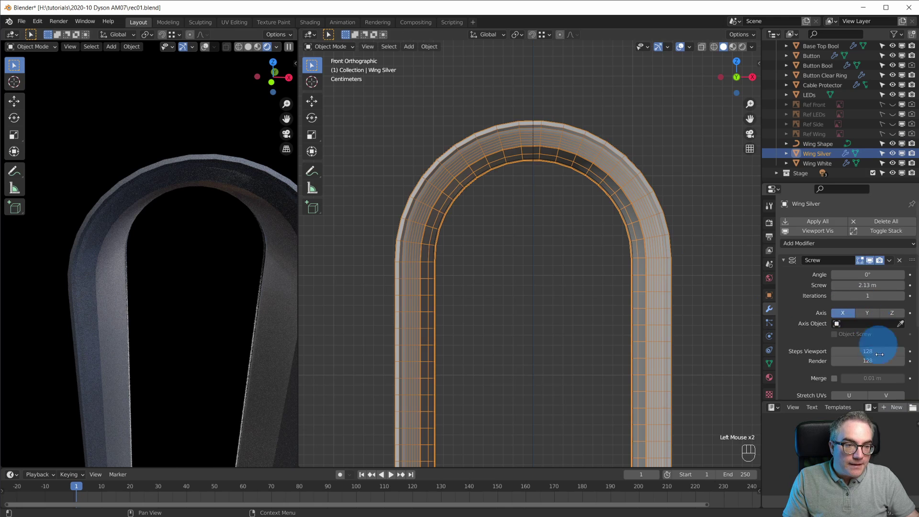
{"action": "scroll", "coordinate": [879, 355], "scroll_direction": "down", "scroll_amount": 3}
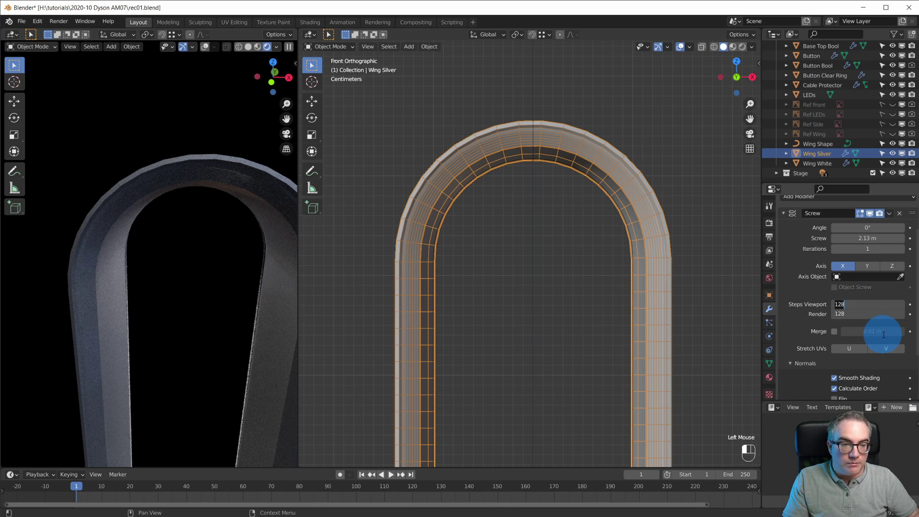
{"action": "type", "text": "256"}
{"action": "left_click", "coordinate": [884, 334]}
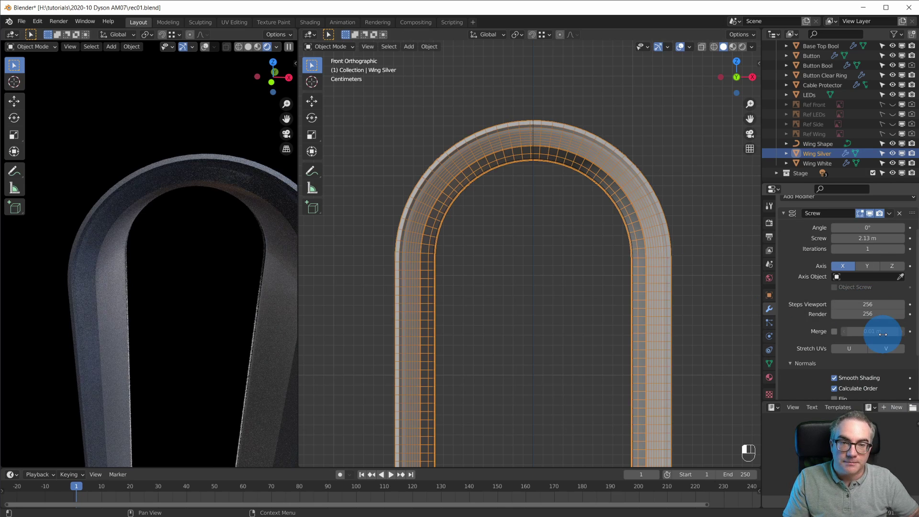
Step: Select Wing White and set both the viewport and render steps of its Screw modifier to 256
{"action": "middle_click_drag", "start_coordinate": [684, 194], "coordinate": [625, 211]}
{"action": "left_click", "coordinate": [679, 201]}
{"action": "left_click", "coordinate": [865, 302]}
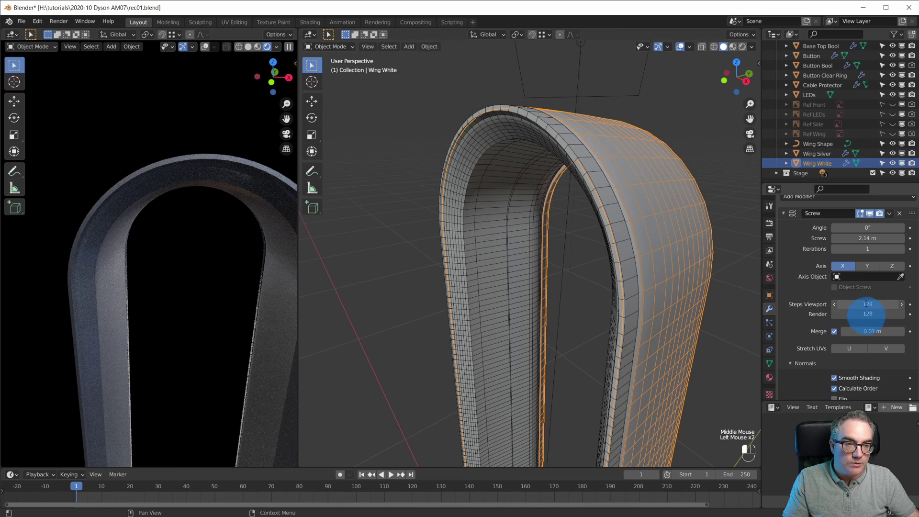
{"action": "type", "text": "2"}
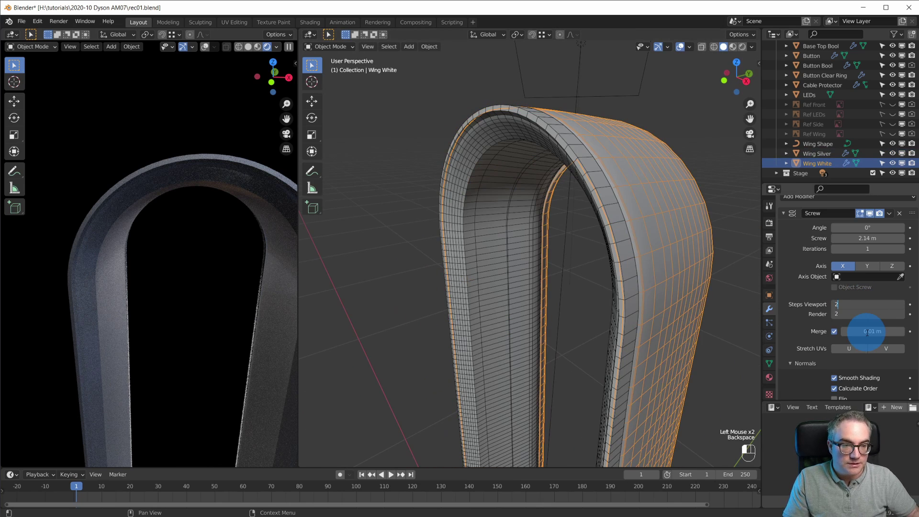
{"action": "type", "text": "56"}
{"action": "key", "text": "Return"}
Step: Examine the smoothness of the wing's lower bend and the whole fan in the solid view and the rendered preview
{"action": "middle_click_drag", "start_coordinate": [669, 279], "coordinate": [694, 254]}
{"action": "scroll", "coordinate": [694, 254], "scroll_direction": "down", "scroll_amount": 1}
{"action": "key", "text": "Tab"}
{"action": "scroll", "coordinate": [640, 312], "scroll_direction": "down", "scroll_amount": 5}
{"action": "scroll", "coordinate": [640, 312], "scroll_direction": "down", "scroll_amount": 3}
{"action": "middle_click_drag", "start_coordinate": [641, 313], "coordinate": [602, 222], "text": "shift"}
{"action": "scroll", "coordinate": [637, 246], "scroll_direction": "up", "scroll_amount": 5}
{"action": "key", "text": "Tab"}
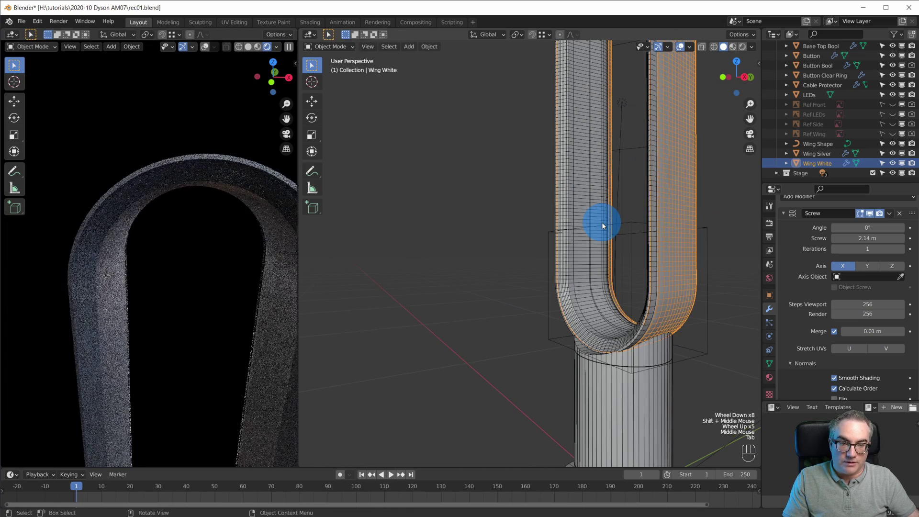
{"action": "scroll", "coordinate": [127, 315], "scroll_direction": "down", "scroll_amount": 7}
{"action": "middle_click_drag", "start_coordinate": [126, 315], "coordinate": [49, 268], "text": "shift"}
{"action": "scroll", "coordinate": [50, 268], "scroll_direction": "down", "scroll_amount": 1}
{"action": "scroll", "coordinate": [200, 328], "scroll_direction": "up", "scroll_amount": 4}
{"action": "scroll", "coordinate": [200, 327], "scroll_direction": "up", "scroll_amount": 3}
{"action": "scroll", "coordinate": [200, 327], "scroll_direction": "down", "scroll_amount": 2}
{"action": "middle_click_drag", "start_coordinate": [201, 327], "coordinate": [119, 340]}
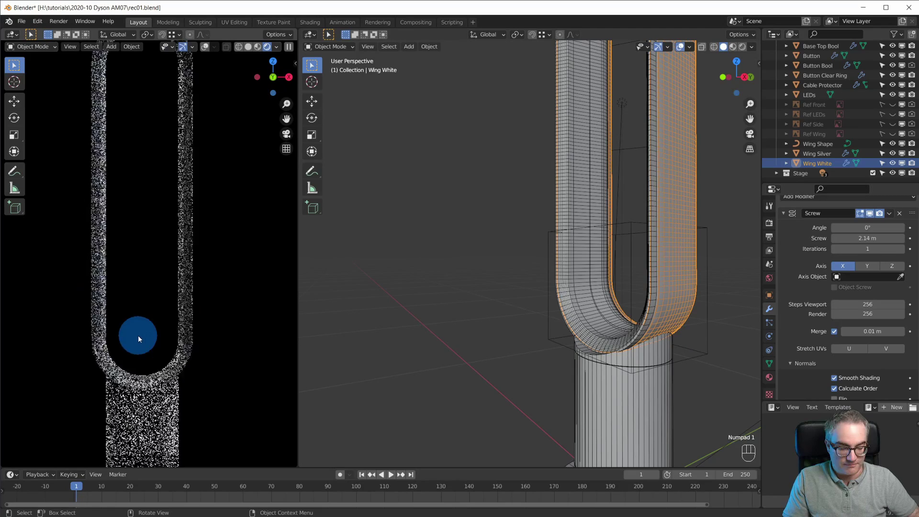
{"action": "scroll", "coordinate": [138, 335], "scroll_direction": "down", "scroll_amount": 2}
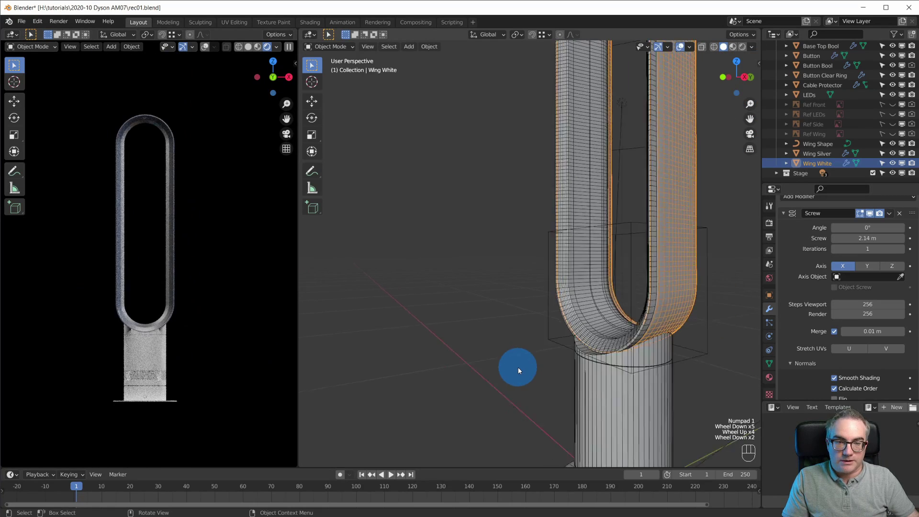
Step: Save the project file with the model shown in front view
{"action": "scroll", "coordinate": [518, 366], "scroll_direction": "down", "scroll_amount": 1}
{"action": "key", "text": "KP_1"}
{"action": "key", "text": "ctrl+s"}
Step: Examine the cable protector at the back of the fan's base in right orthographic view
{"action": "scroll", "coordinate": [544, 322], "scroll_direction": "down", "scroll_amount": 4}
{"action": "middle_click_drag", "start_coordinate": [544, 323], "coordinate": [542, 283], "text": "shift"}
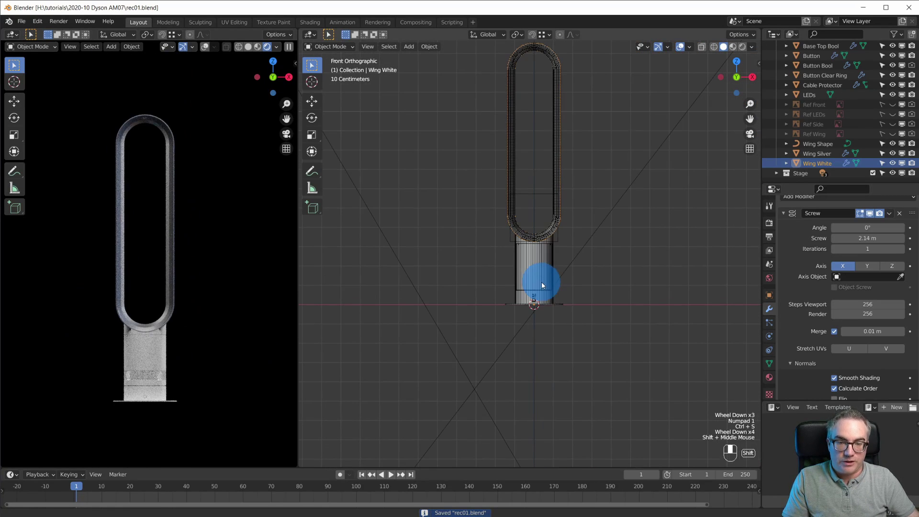
{"action": "scroll", "coordinate": [580, 330], "scroll_direction": "up", "scroll_amount": 7}
{"action": "middle_click_drag", "start_coordinate": [605, 349], "coordinate": [383, 297]}
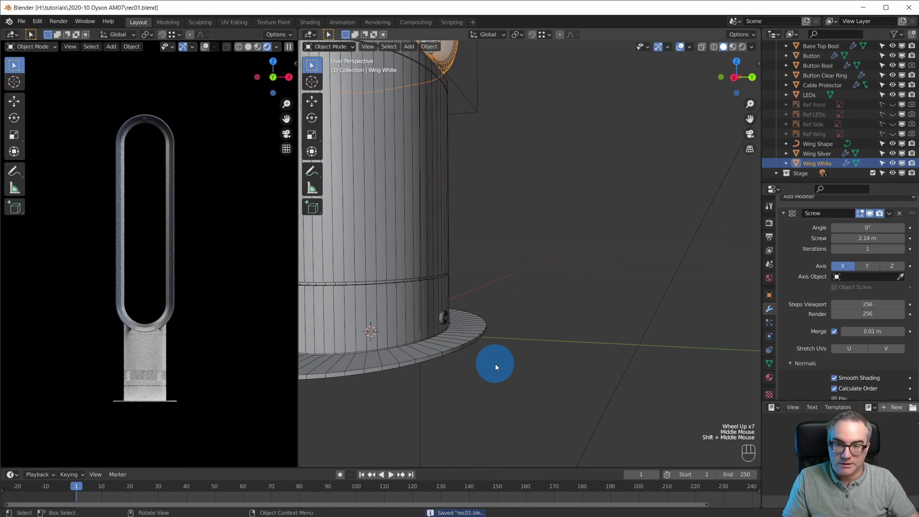
{"action": "scroll", "coordinate": [160, 402], "scroll_direction": "up", "scroll_amount": 3}
{"action": "scroll", "coordinate": [255, 410], "scroll_direction": "down", "scroll_amount": 2}
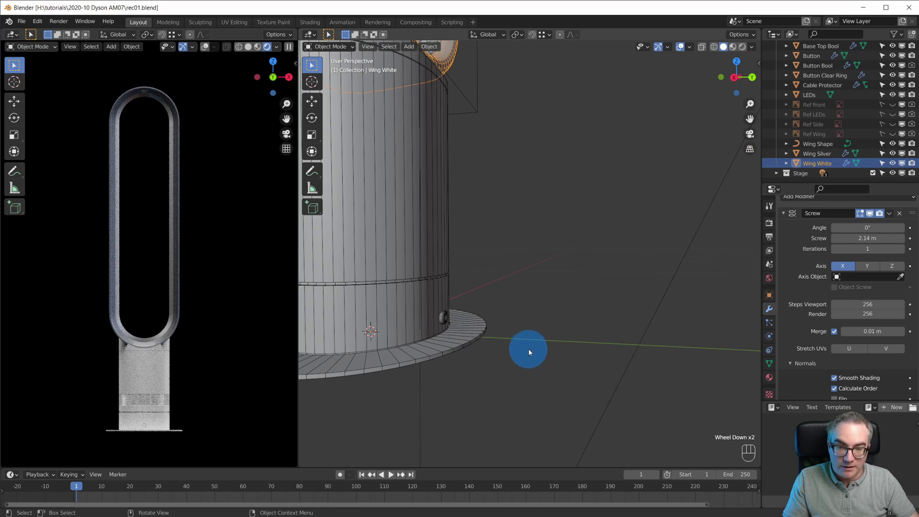
{"action": "key", "text": "ctrl+KP_3"}
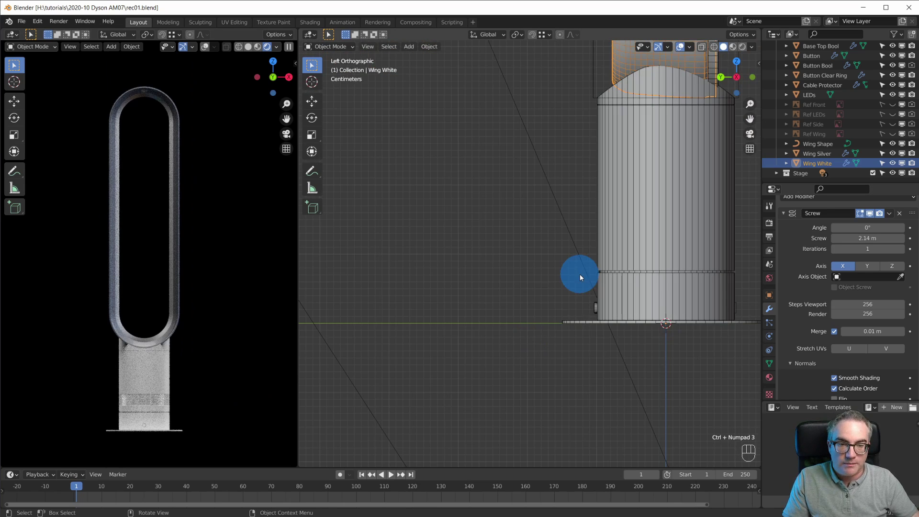
{"action": "key", "text": "KP_1"}
{"action": "key", "text": "KP_3"}
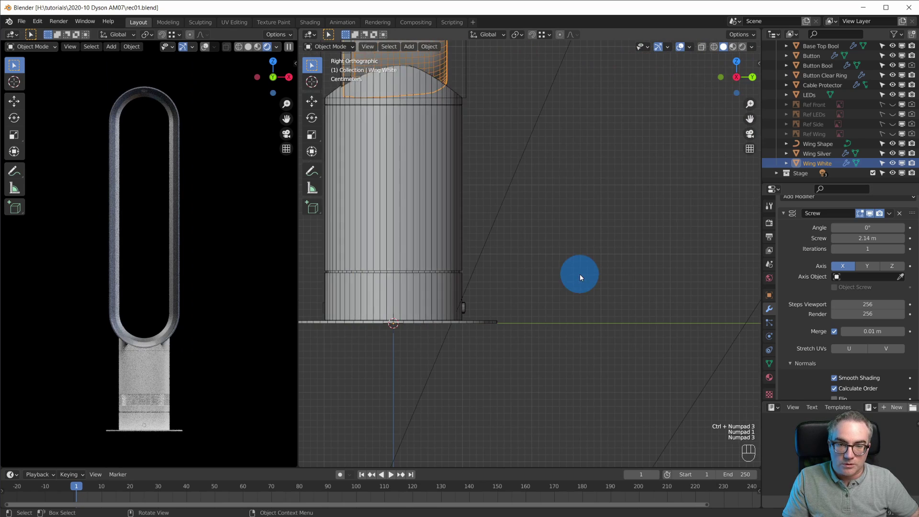
{"action": "scroll", "coordinate": [580, 273], "scroll_direction": "up", "scroll_amount": 2}
{"action": "middle_click_drag", "start_coordinate": [554, 353], "coordinate": [489, 294], "text": "shift"}
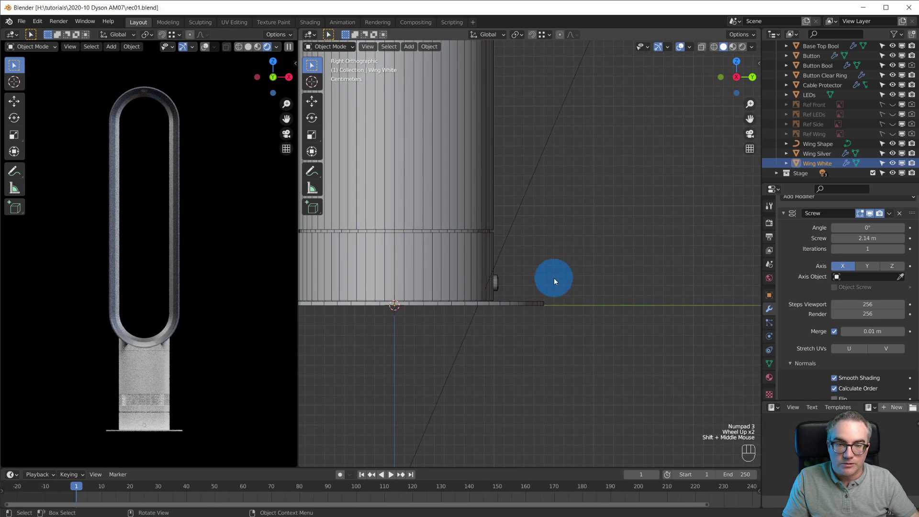
Step: Add a Bezier curve for the power cable and open it for editing in top view
{"action": "scroll", "coordinate": [555, 277], "scroll_direction": "down", "scroll_amount": 6}
{"action": "key", "text": "shift+a"}
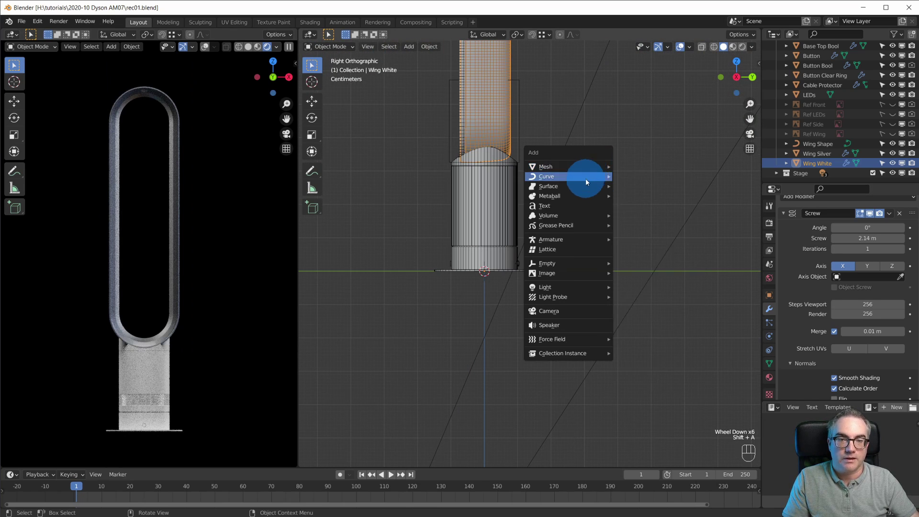
{"action": "mouse_move", "coordinate": [586, 178]}
{"action": "left_click", "coordinate": [654, 179]}
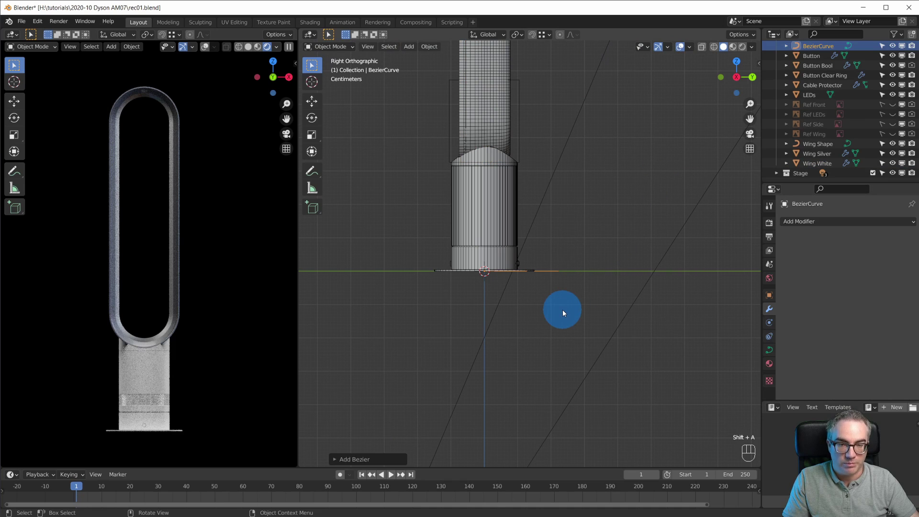
{"action": "key", "text": "KP_7"}
{"action": "scroll", "coordinate": [608, 306], "scroll_direction": "down", "scroll_amount": 7}
{"action": "key", "text": "Tab"}
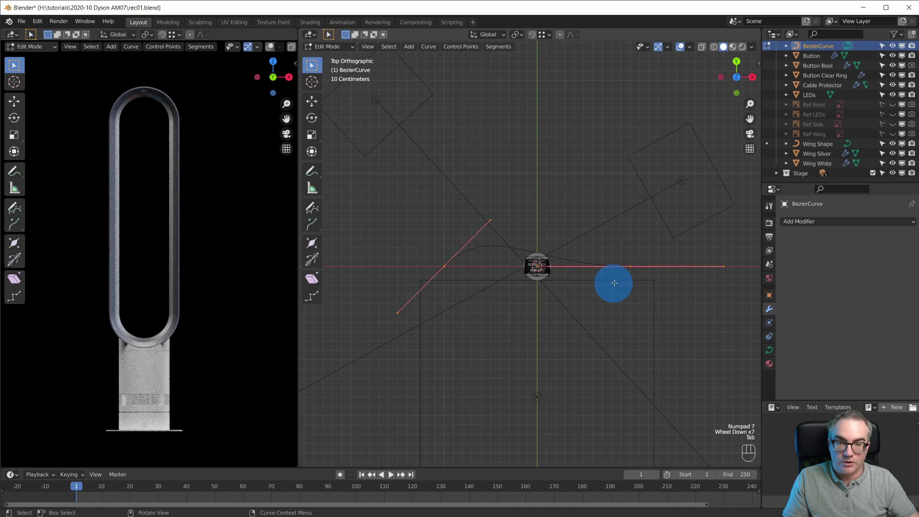
Step: Move the whole Bezier curve behind and to the right of the fan, and scale it down
{"action": "key", "text": "g"}
{"action": "left_click", "coordinate": [675, 230]}
{"action": "key", "text": "s"}
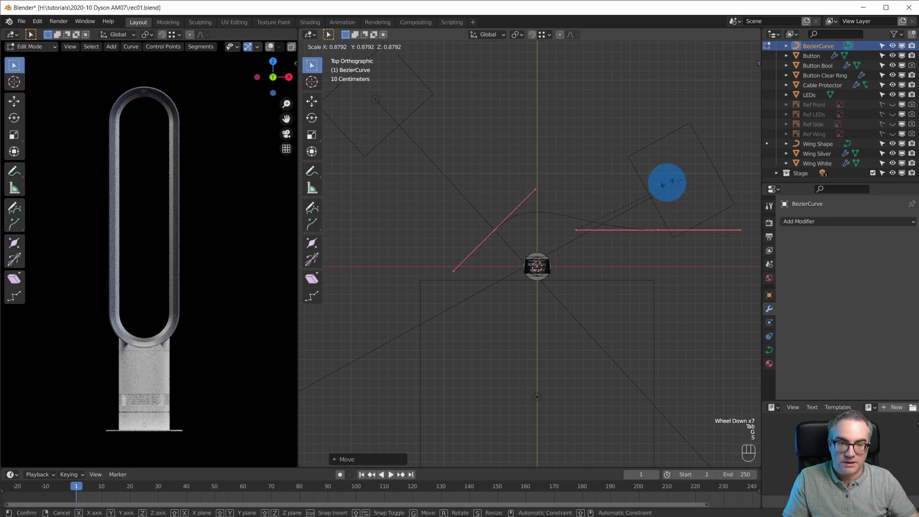
{"action": "left_click", "coordinate": [565, 197]}
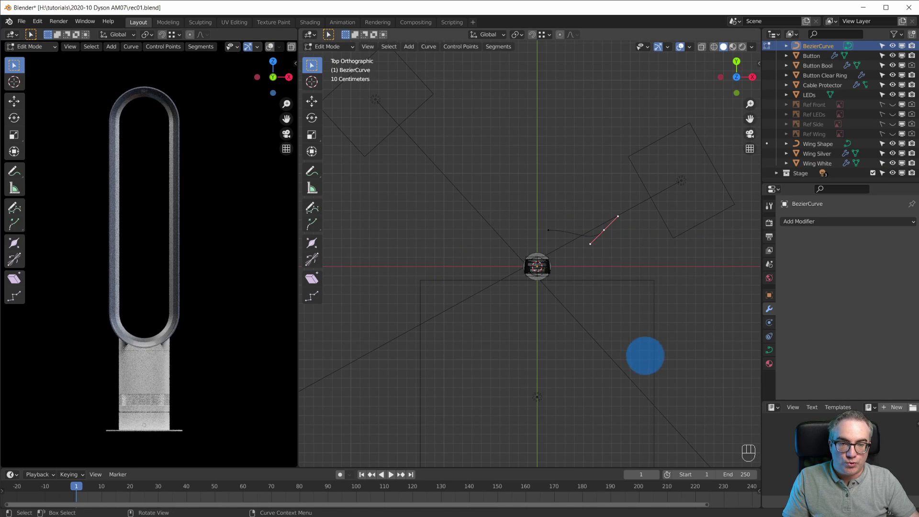
Step: Rotate the handles of each of the curve's two end points so they run along the Y axis
{"action": "key", "text": "r"}
{"action": "left_click", "coordinate": [554, 226]}
{"action": "left_click", "coordinate": [548, 230]}
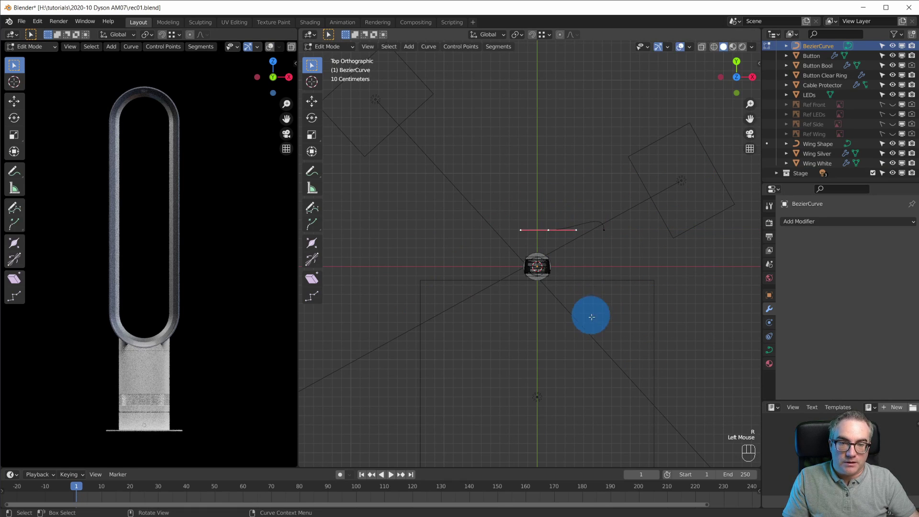
{"action": "key", "text": "r"}
{"action": "key", "text": "Return"}
Step: Move the curve's end point nearest the fan onto the Y axis at the back of the base
{"action": "scroll", "coordinate": [577, 349], "scroll_direction": "up", "scroll_amount": 8}
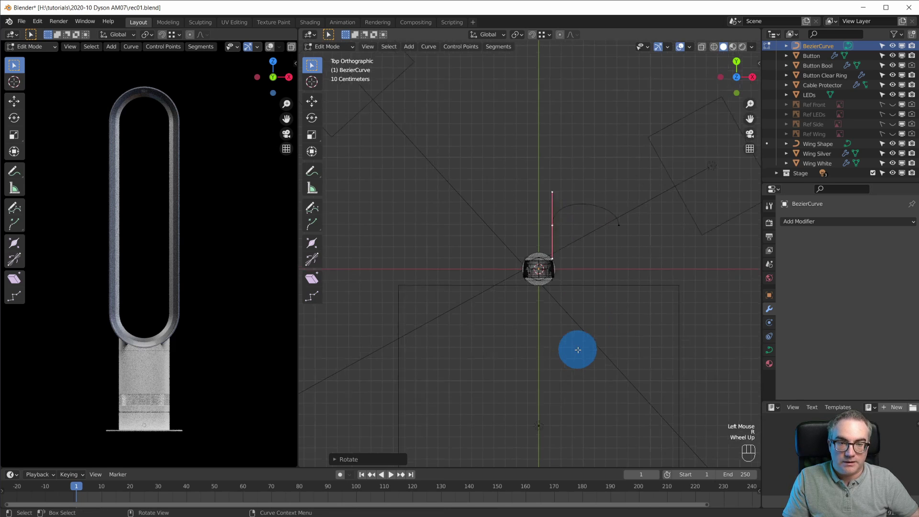
{"action": "key", "text": "g"}
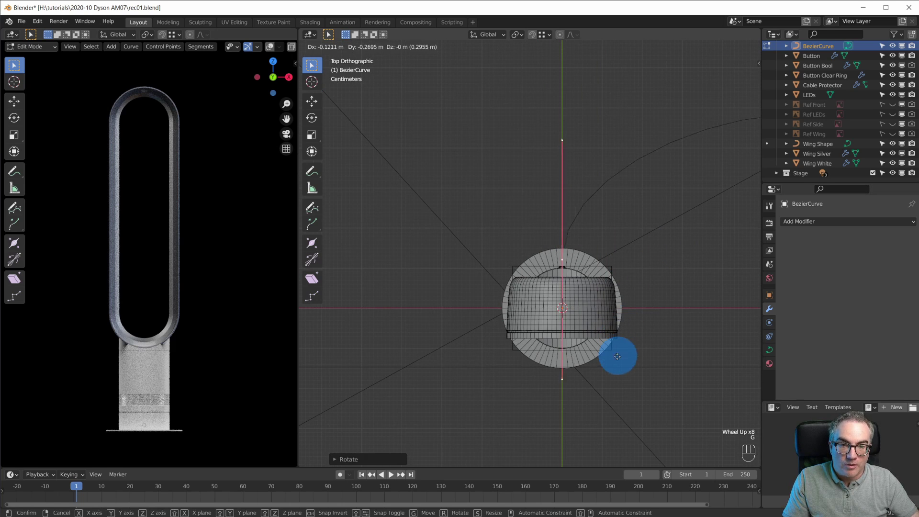
{"action": "left_click", "coordinate": [618, 363]}
Step: Raise the near end point about 0.023 m along Z to the centre of the cable protector
{"action": "scroll", "coordinate": [597, 363], "scroll_direction": "up", "scroll_amount": 2}
{"action": "key", "text": "KP_3"}
{"action": "scroll", "coordinate": [589, 345], "scroll_direction": "up", "scroll_amount": 3}
{"action": "scroll", "coordinate": [551, 333], "scroll_direction": "up", "scroll_amount": 3}
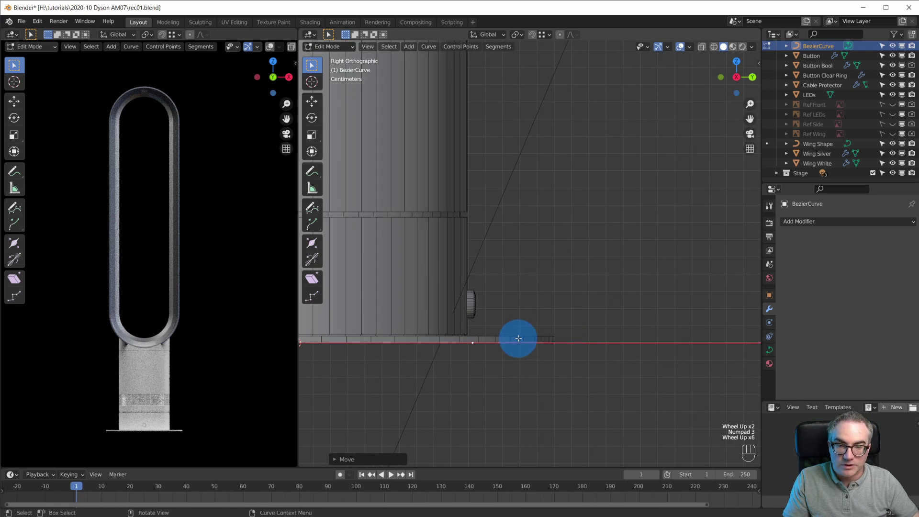
{"action": "key", "text": "g"}
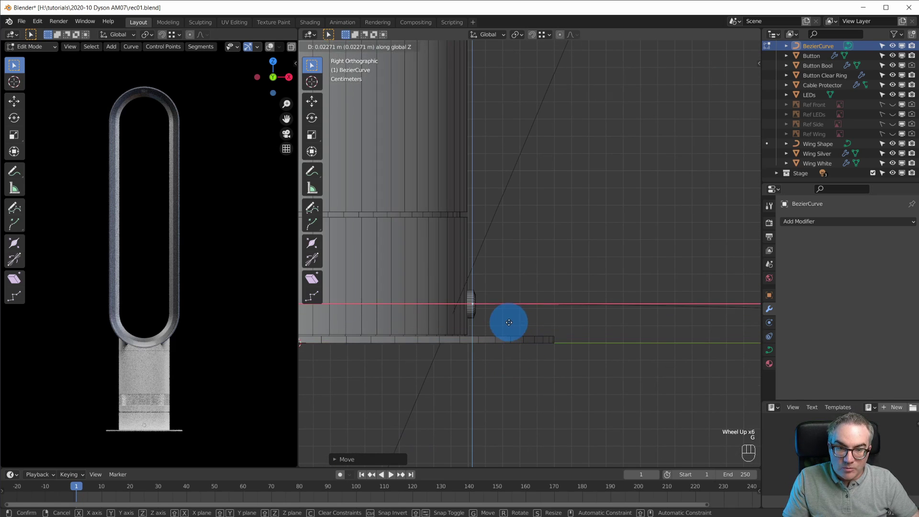
Step: Scale down the near end point's handles so the cable leaves the protector with a shorter straight run
{"action": "scroll", "coordinate": [509, 322], "scroll_direction": "down", "scroll_amount": 8}
{"action": "key", "text": "s"}
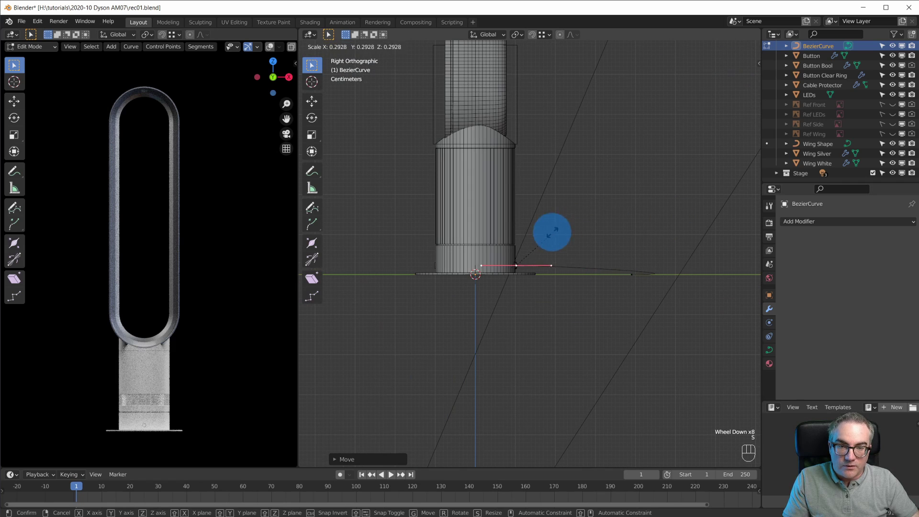
{"action": "left_click", "coordinate": [537, 235]}
{"action": "scroll", "coordinate": [593, 320], "scroll_direction": "up", "scroll_amount": 10}
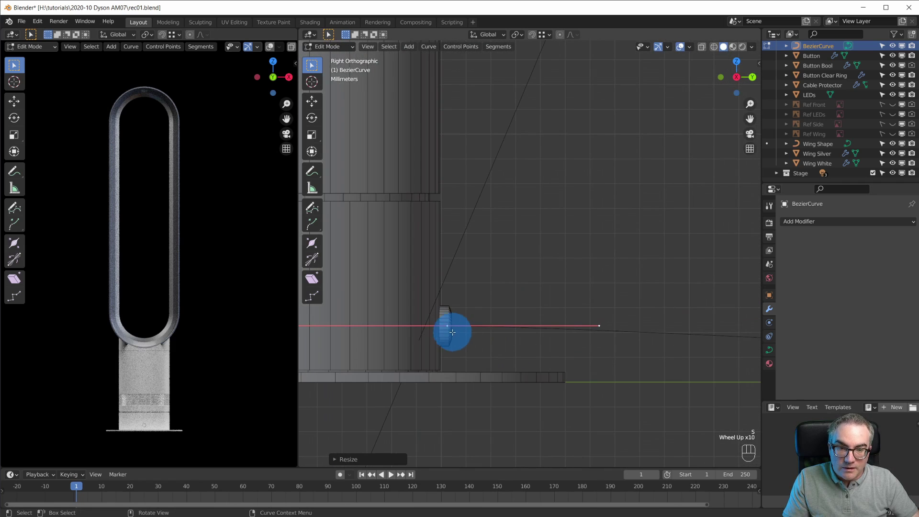
{"action": "middle_click_drag", "start_coordinate": [656, 355], "coordinate": [601, 266], "text": "shift"}
Step: Select the curve's far end point and rotate its handles clockwise in top view
{"action": "scroll", "coordinate": [601, 266], "scroll_direction": "down", "scroll_amount": 7}
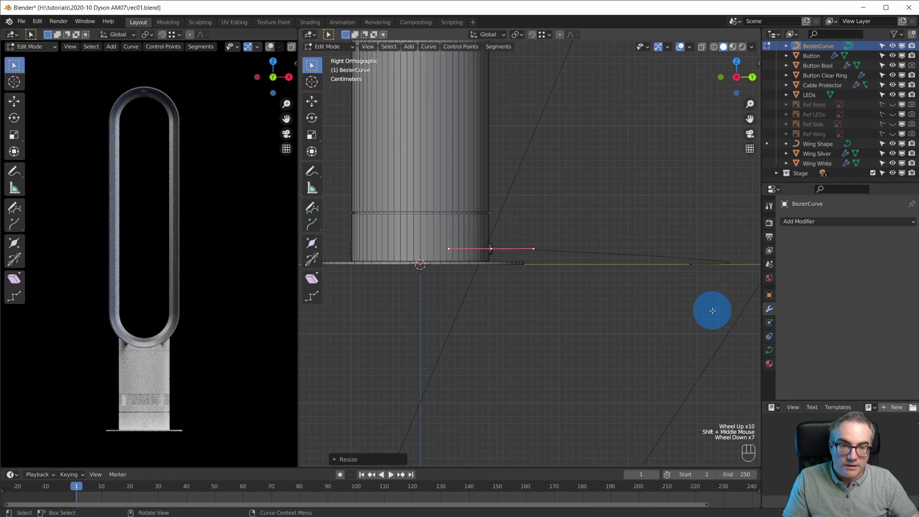
{"action": "left_click", "coordinate": [702, 276]}
{"action": "key", "text": "KP_7"}
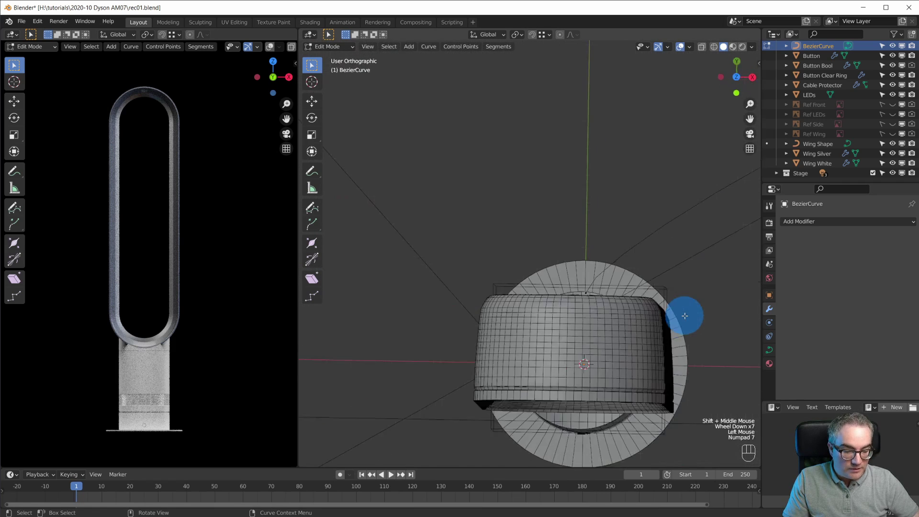
{"action": "scroll", "coordinate": [644, 219], "scroll_direction": "down", "scroll_amount": 4}
{"action": "middle_click_drag", "start_coordinate": [640, 248], "coordinate": [527, 329], "text": "shift"}
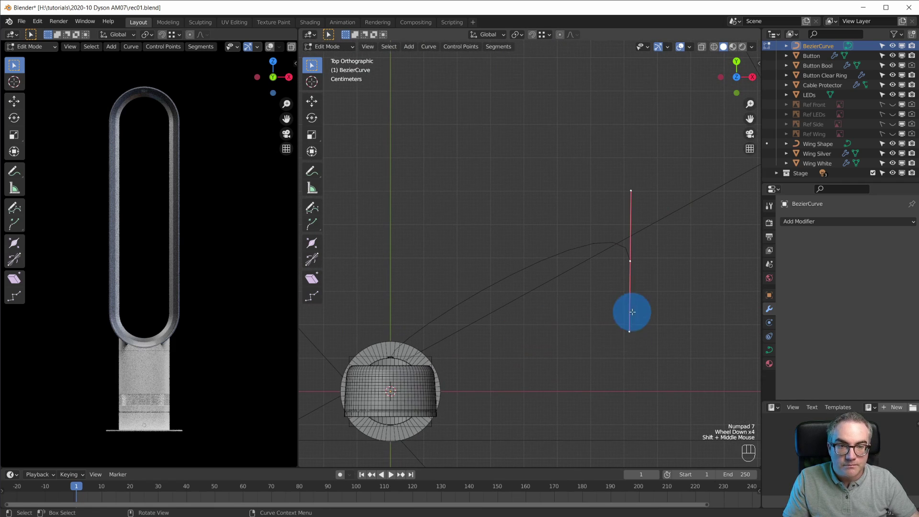
{"action": "key", "text": "r"}
{"action": "left_click", "coordinate": [669, 236]}
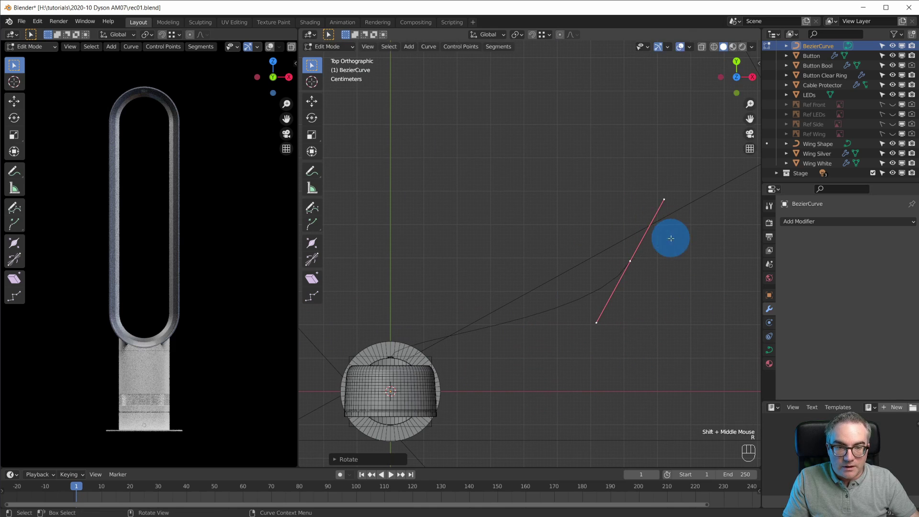
Step: Place the far end point on the Y axis behind the base, with its handles shortened and rotated 30° to follow that axis
{"action": "key", "text": "g"}
{"action": "key", "text": "s"}
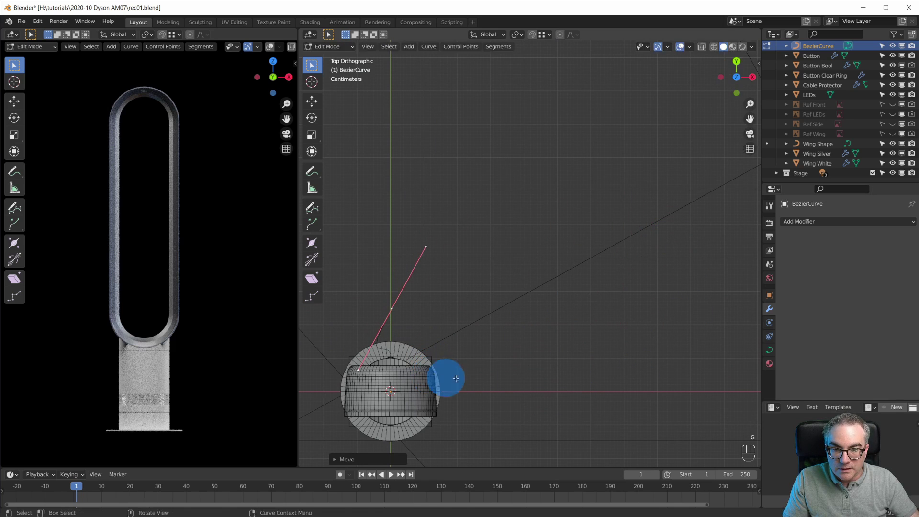
{"action": "left_click", "coordinate": [486, 345]}
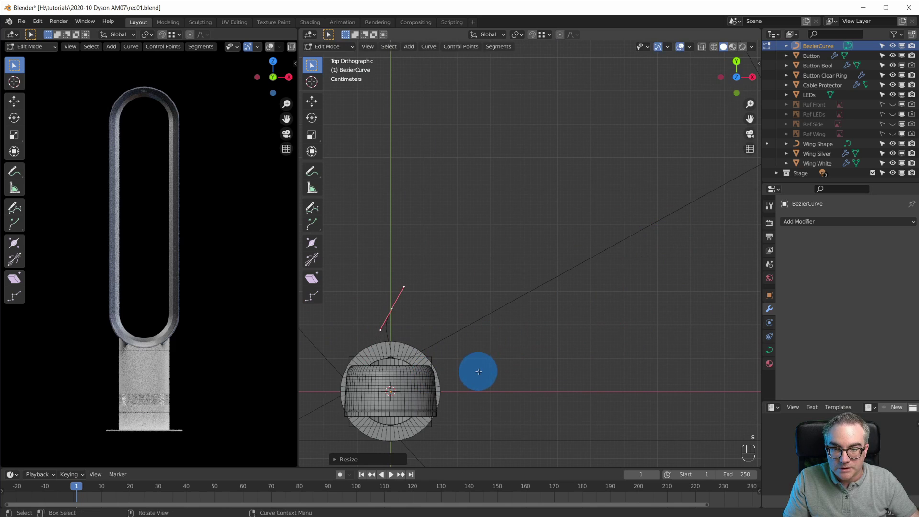
{"action": "key", "text": "r"}
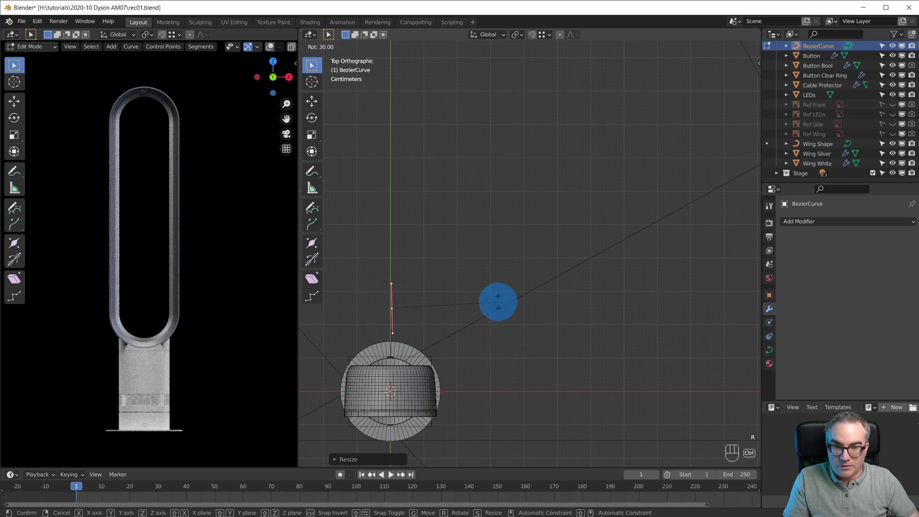
{"action": "left_click", "coordinate": [499, 309]}
Step: Examine the cable curve from above and from the side, between the cable protector and the floor
{"action": "scroll", "coordinate": [478, 325], "scroll_direction": "up", "scroll_amount": 3}
{"action": "middle_click_drag", "start_coordinate": [421, 354], "coordinate": [556, 318], "text": "shift"}
{"action": "scroll", "coordinate": [594, 316], "scroll_direction": "up", "scroll_amount": 6}
{"action": "mouse_move", "coordinate": [635, 314]}
{"action": "middle_mouse_down"}
{"action": "mouse_move", "coordinate": [644, 340]}
{"action": "mouse_move", "coordinate": [542, 263]}
{"action": "mouse_move", "coordinate": [541, 290]}
{"action": "mouse_move", "coordinate": [625, 300]}
{"action": "middle_mouse_up"}
{"action": "key", "text": "KP_3"}
{"action": "scroll", "coordinate": [523, 281], "scroll_direction": "down", "scroll_amount": 1, "text": "shift"}
{"action": "scroll", "coordinate": [605, 299], "scroll_direction": "down", "scroll_amount": 3}
{"action": "scroll", "coordinate": [574, 297], "scroll_direction": "up", "scroll_amount": 1, "text": "shift"}
{"action": "middle_click_drag", "start_coordinate": [568, 304], "coordinate": [494, 325], "text": "shift"}
{"action": "scroll", "coordinate": [510, 356], "scroll_direction": "up", "scroll_amount": 2}
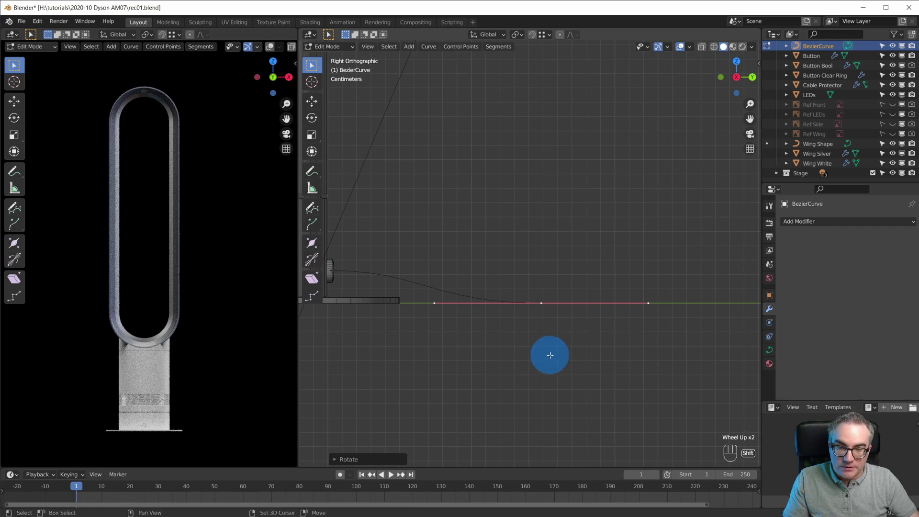
Step: Raise the cable's far end point slightly above the floor in side view and return to Object Mode
{"action": "middle_click_drag", "start_coordinate": [551, 355], "coordinate": [569, 345], "text": "shift"}
{"action": "key", "text": "g"}
{"action": "left_click", "coordinate": [569, 338]}
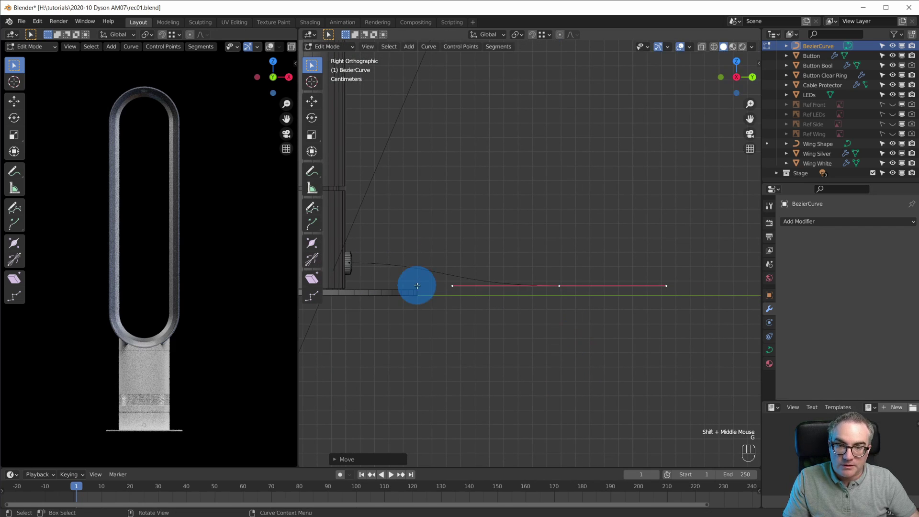
{"action": "key", "text": "a"}
{"action": "key", "text": "Tab"}
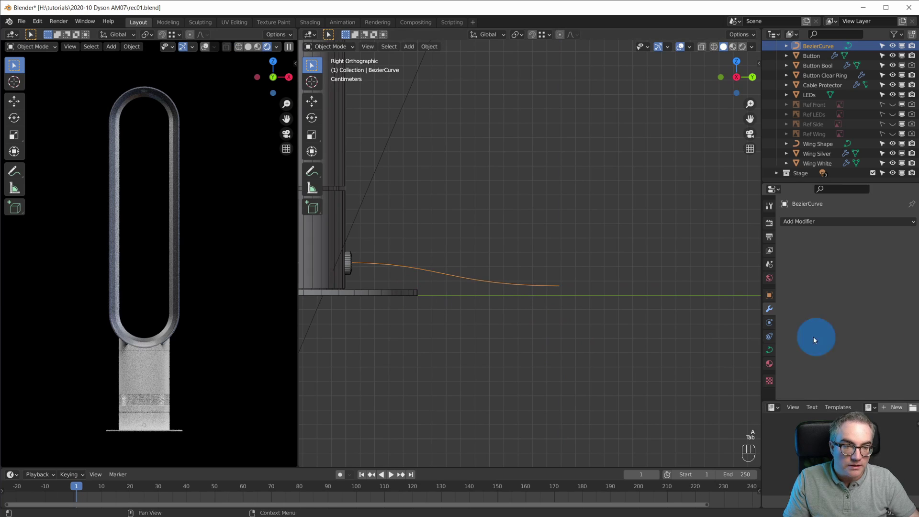
Step: Give the Bezier curve a round bevel with a depth of 0.004 m
{"action": "left_click", "coordinate": [768, 351]}
{"action": "scroll", "coordinate": [849, 342], "scroll_direction": "down", "scroll_amount": 6}
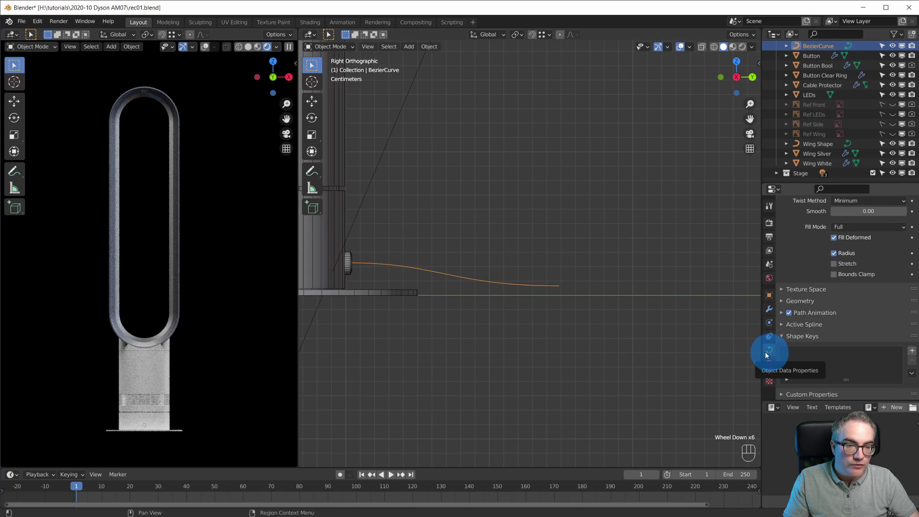
{"action": "left_click", "coordinate": [778, 302]}
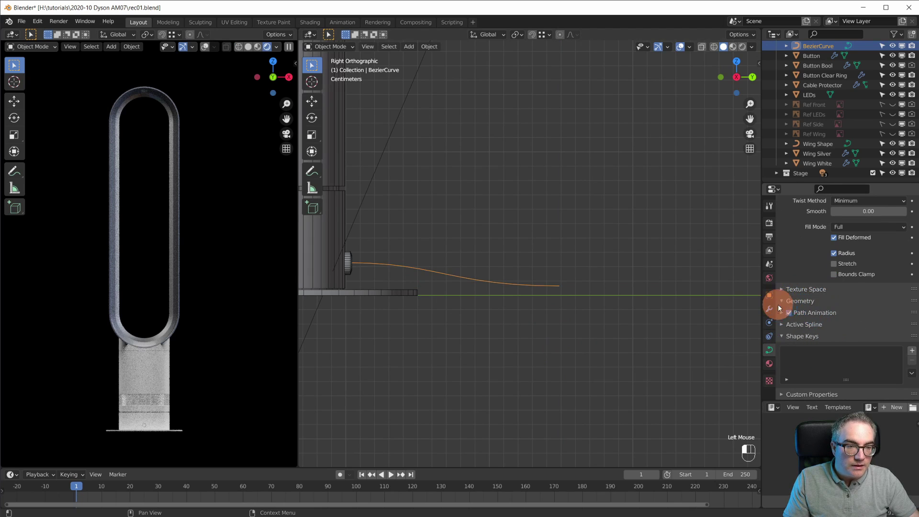
{"action": "scroll", "coordinate": [841, 341], "scroll_direction": "down", "scroll_amount": 1}
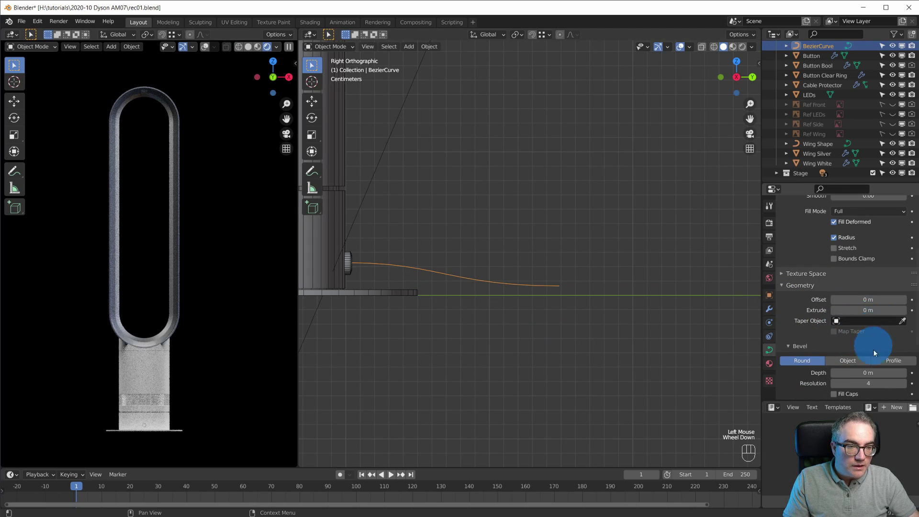
{"action": "scroll", "coordinate": [871, 355], "scroll_direction": "down", "scroll_amount": 3}
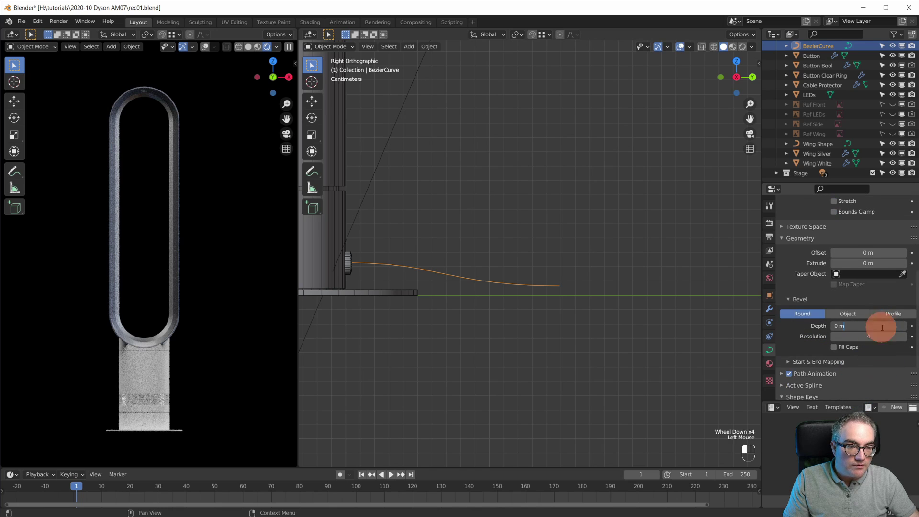
{"action": "key", "text": "shift+Home"}
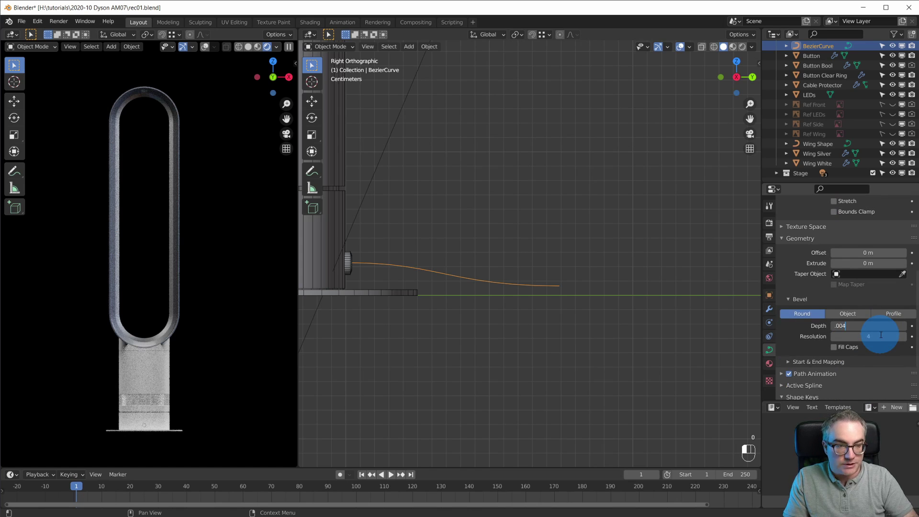
{"action": "key", "text": "Return"}
Step: Lower the cable's far end point by about 0.002 m along Z so the thickened cable sits closer to the floor
{"action": "scroll", "coordinate": [515, 246], "scroll_direction": "up", "scroll_amount": 3}
{"action": "middle_click_drag", "start_coordinate": [353, 317], "coordinate": [464, 314], "text": "shift"}
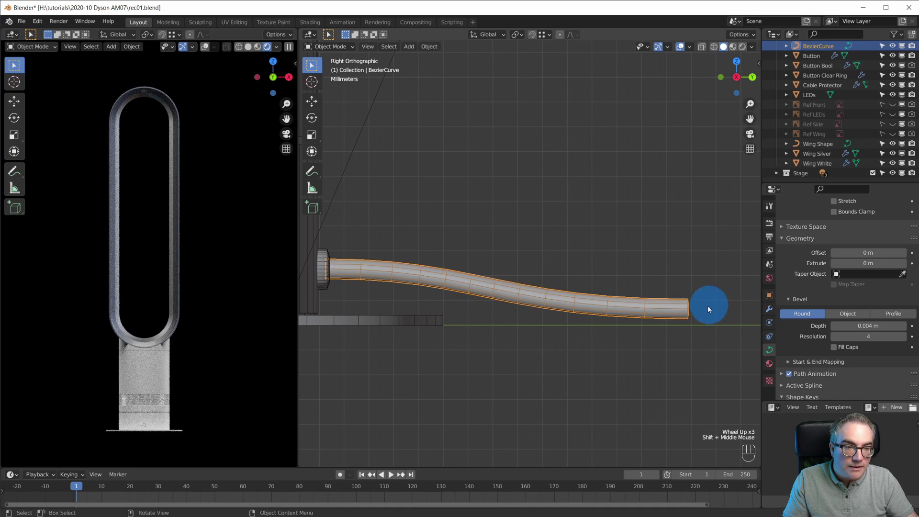
{"action": "key", "text": "Tab"}
{"action": "key", "text": "g"}
{"action": "key", "text": "z"}
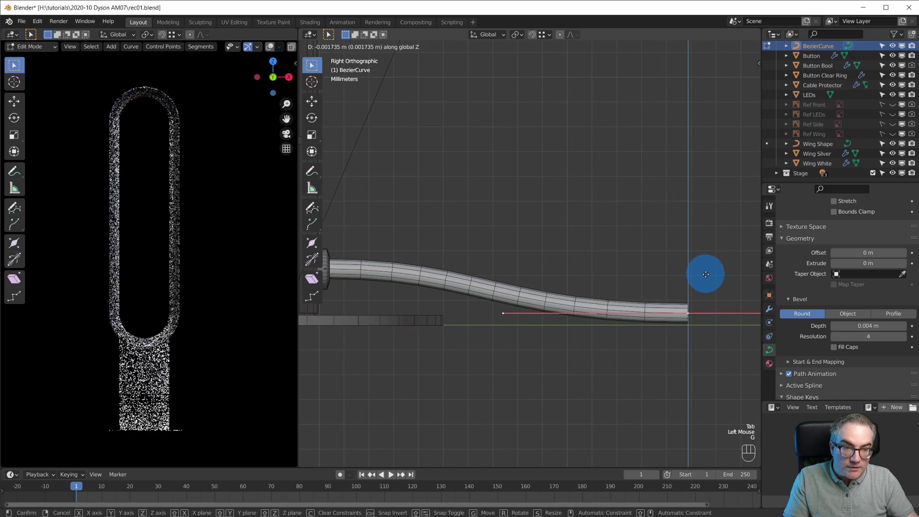
{"action": "left_click", "coordinate": [705, 274]}
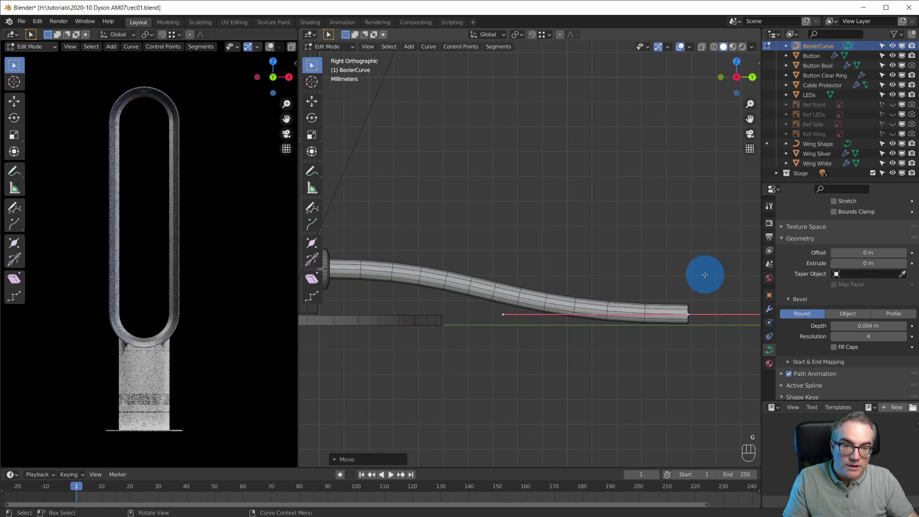
Step: Extend the cable in top view with a new curve point farther behind the base, offset toward positive X
{"action": "scroll", "coordinate": [598, 273], "scroll_direction": "down", "scroll_amount": 7}
{"action": "key", "text": "KP_7"}
{"action": "middle_click_drag", "start_coordinate": [558, 248], "coordinate": [514, 344], "text": "shift"}
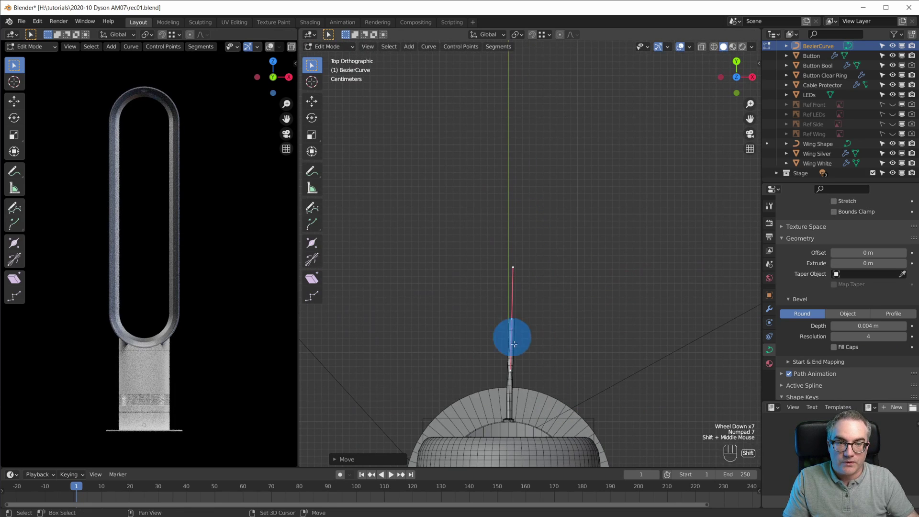
{"action": "left_click", "coordinate": [511, 319]}
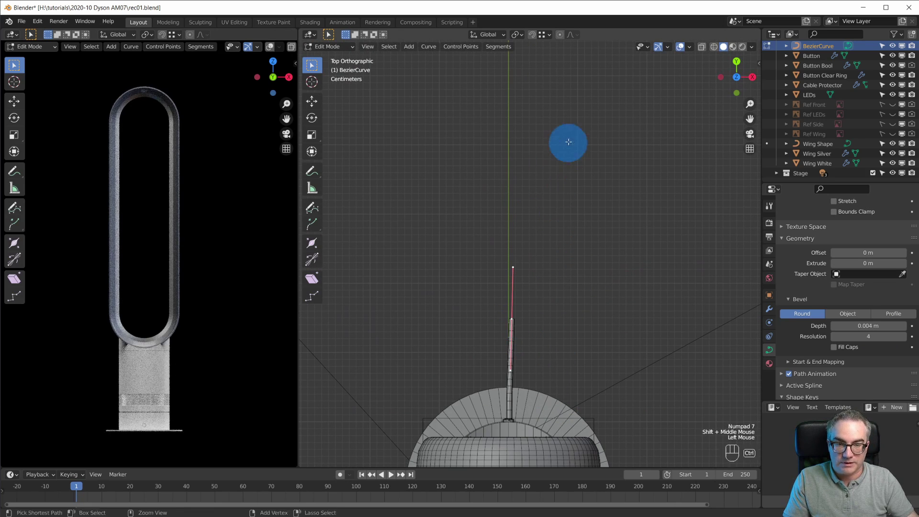
{"action": "right_click", "coordinate": [565, 139], "text": "ctrl"}
Step: Rotate the new point's handles clockwise, adjust their length and reposition the point to shape a bend in the cable
{"action": "middle_click_drag", "start_coordinate": [627, 178], "coordinate": [550, 283], "text": "shift"}
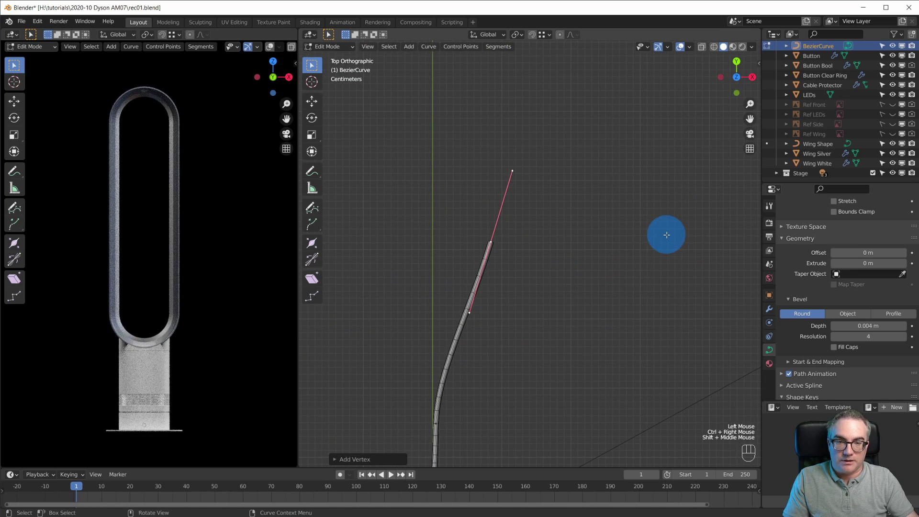
{"action": "key", "text": "r"}
{"action": "left_click", "coordinate": [630, 330]}
{"action": "key", "text": "s"}
{"action": "left_click", "coordinate": [562, 335]}
{"action": "scroll", "coordinate": [568, 327], "scroll_direction": "down", "scroll_amount": 1}
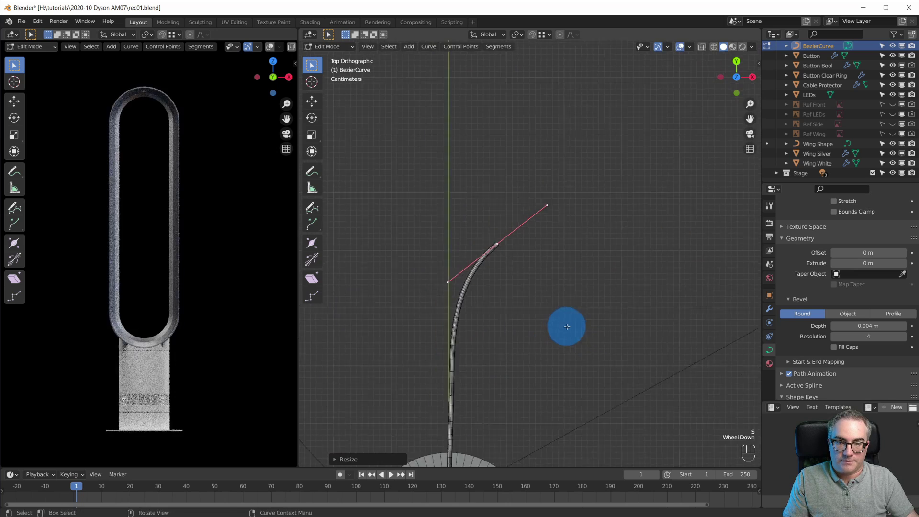
{"action": "scroll", "coordinate": [567, 327], "scroll_direction": "down", "scroll_amount": 7}
{"action": "key", "text": "g"}
{"action": "left_click", "coordinate": [586, 323]}
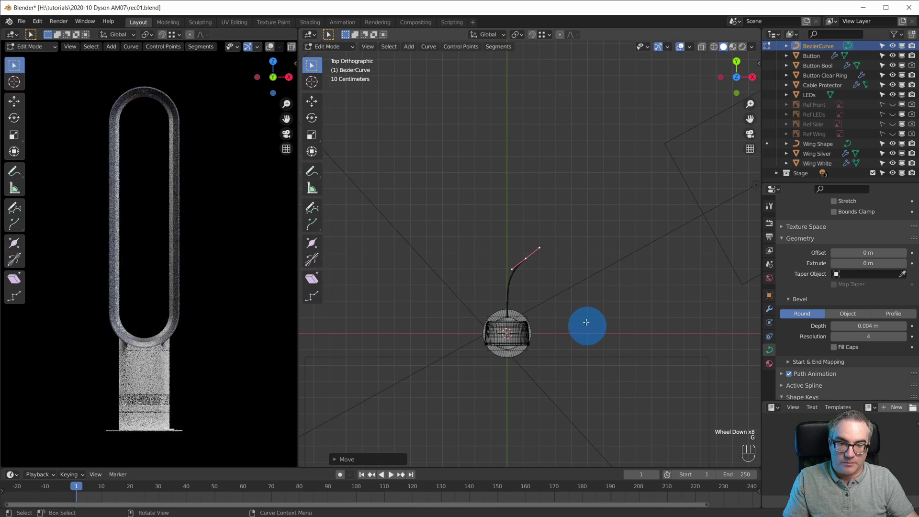
Step: Extrude another cable point toward positive X, turn its handles clockwise, lengthen them and reposition the point for a smooth sweep
{"action": "key", "text": "e"}
{"action": "left_click", "coordinate": [750, 230]}
{"action": "key", "text": "r"}
{"action": "left_click", "coordinate": [640, 323]}
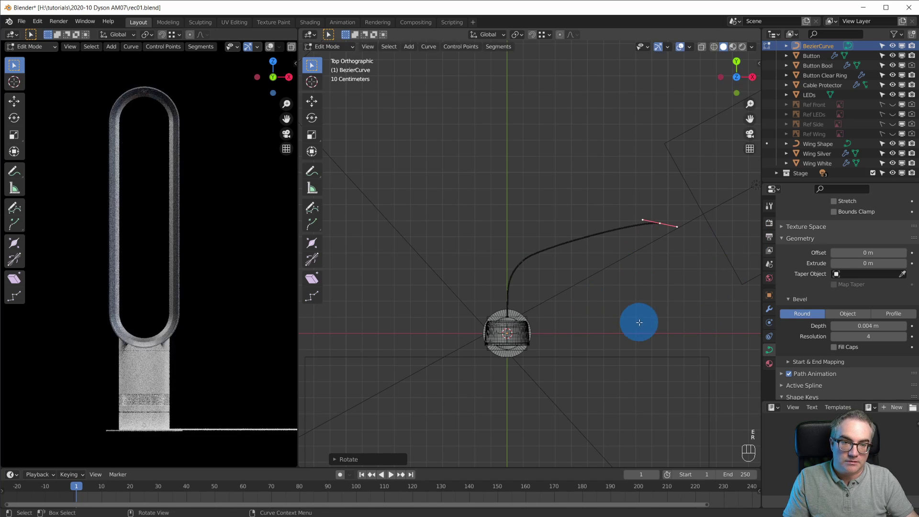
{"action": "key", "text": "s"}
{"action": "left_click", "coordinate": [429, 364]}
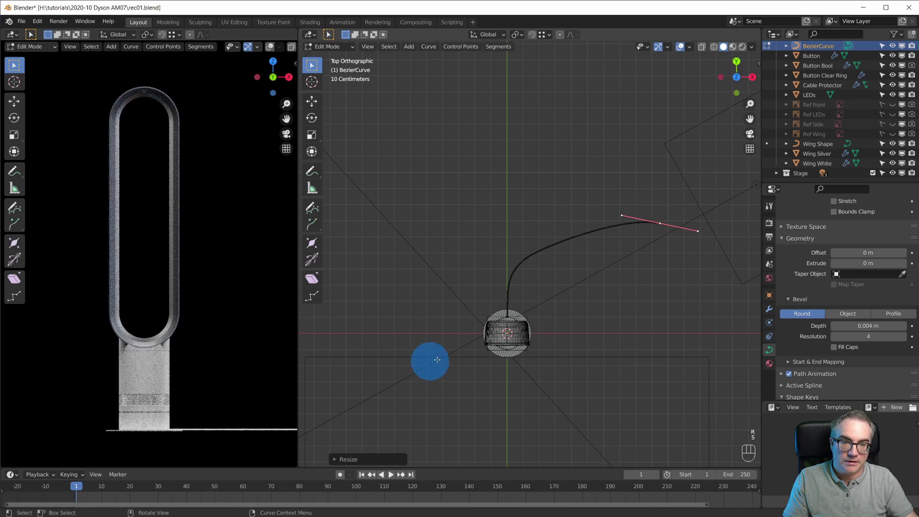
{"action": "key", "text": "g"}
{"action": "left_click", "coordinate": [538, 372]}
Step: Leave Edit Mode and assign the existing Rubber Black material to the cable
{"action": "scroll", "coordinate": [623, 351], "scroll_direction": "up", "scroll_amount": 4}
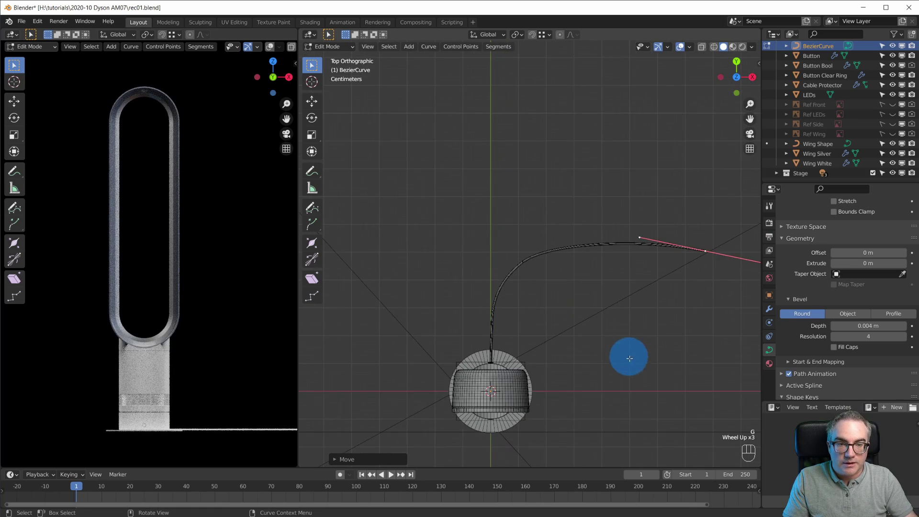
{"action": "middle_click_drag", "start_coordinate": [677, 375], "coordinate": [612, 269], "text": "shift"}
{"action": "scroll", "coordinate": [584, 311], "scroll_direction": "up", "scroll_amount": 3}
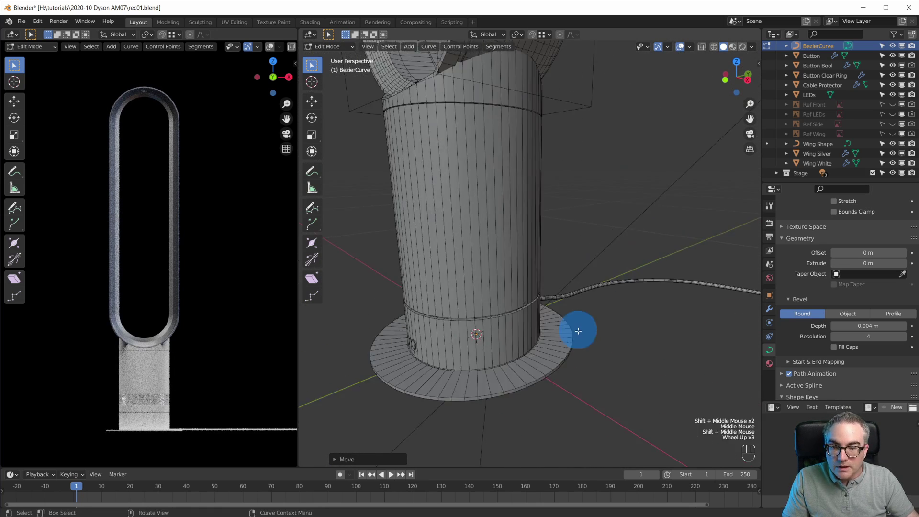
{"action": "middle_click_drag", "start_coordinate": [220, 377], "coordinate": [259, 365]}
{"action": "scroll", "coordinate": [179, 349], "scroll_direction": "down", "scroll_amount": 1}
{"action": "scroll", "coordinate": [178, 349], "scroll_direction": "up", "scroll_amount": 7}
{"action": "key", "text": "Tab"}
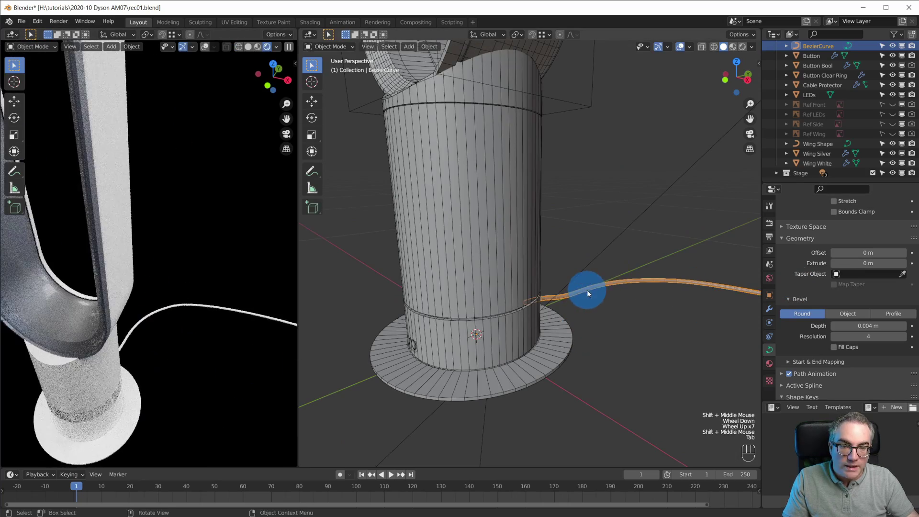
{"action": "left_click", "coordinate": [768, 365]}
{"action": "left_click", "coordinate": [787, 253]}
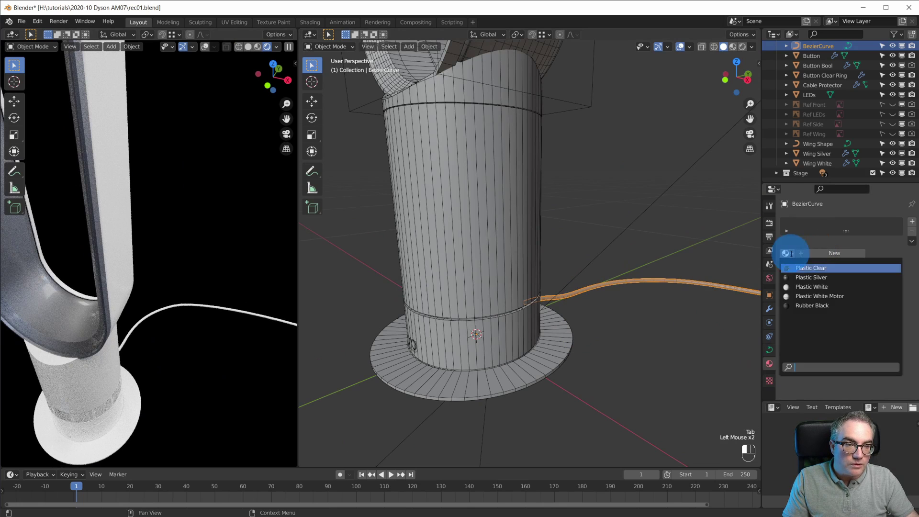
{"action": "left_click", "coordinate": [831, 306]}
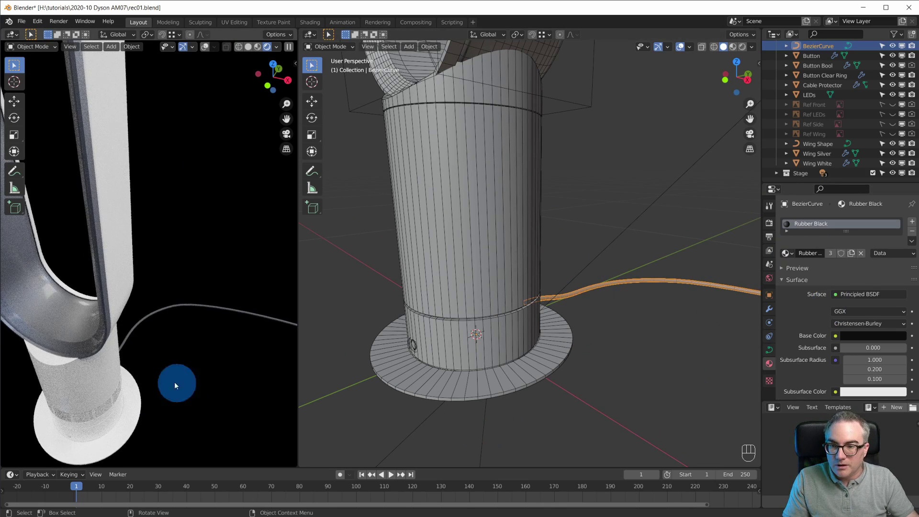
Step: In back view, shift the cable's near end point about -0.0013 m along X to centre it in the cable protector
{"action": "scroll", "coordinate": [673, 362], "scroll_direction": "up", "scroll_amount": 5}
{"action": "middle_click_drag", "start_coordinate": [681, 364], "coordinate": [499, 322]}
{"action": "scroll", "coordinate": [537, 367], "scroll_direction": "up", "scroll_amount": 2}
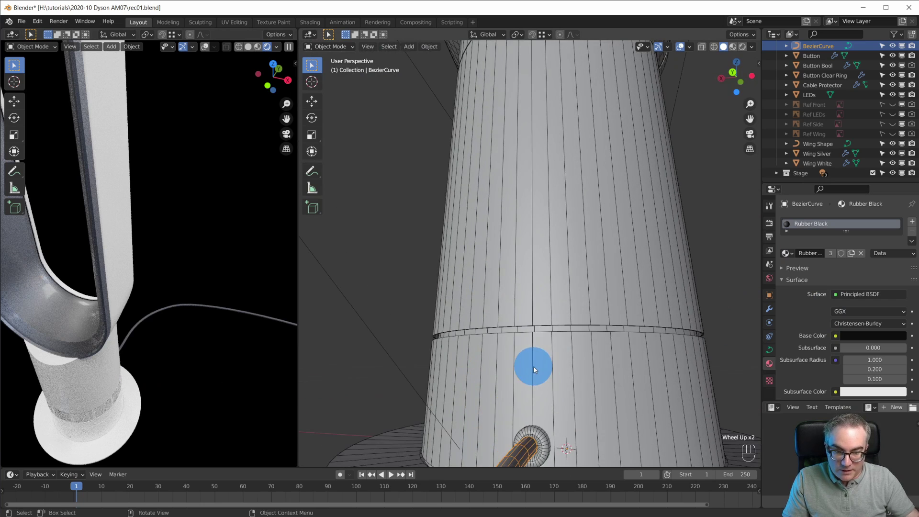
{"action": "key", "text": "ctrl+KP_3"}
{"action": "key", "text": "ctrl+KP_1"}
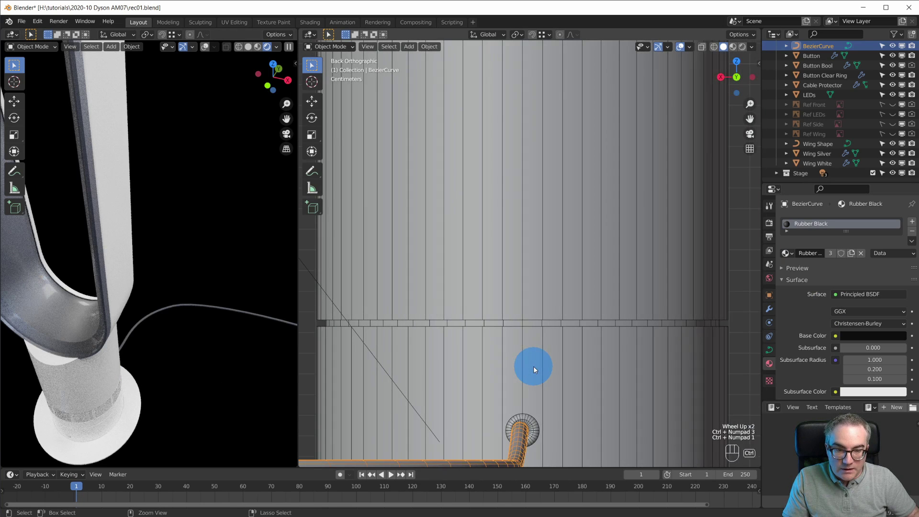
{"action": "scroll", "coordinate": [533, 365], "scroll_direction": "up", "scroll_amount": 1}
{"action": "middle_click_drag", "start_coordinate": [533, 365], "coordinate": [558, 291], "text": "shift"}
{"action": "key", "text": "Tab"}
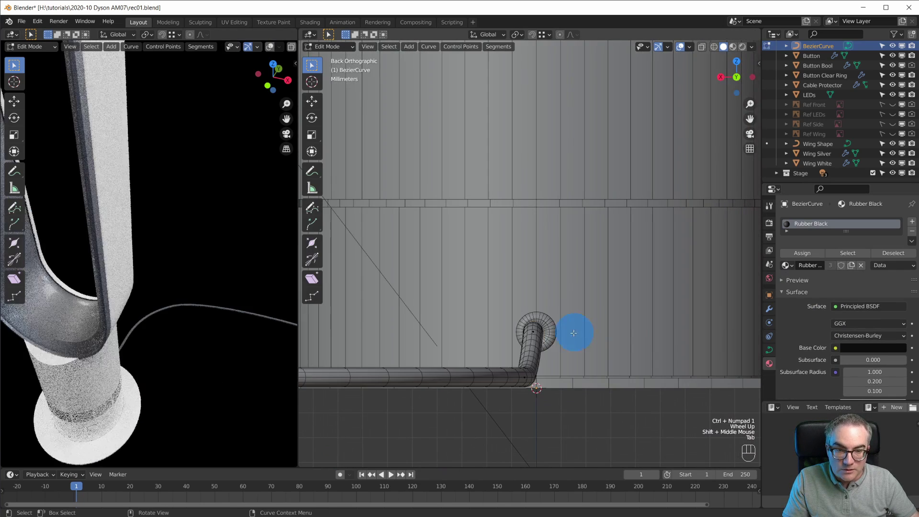
{"action": "key", "text": "g"}
{"action": "key", "text": "x"}
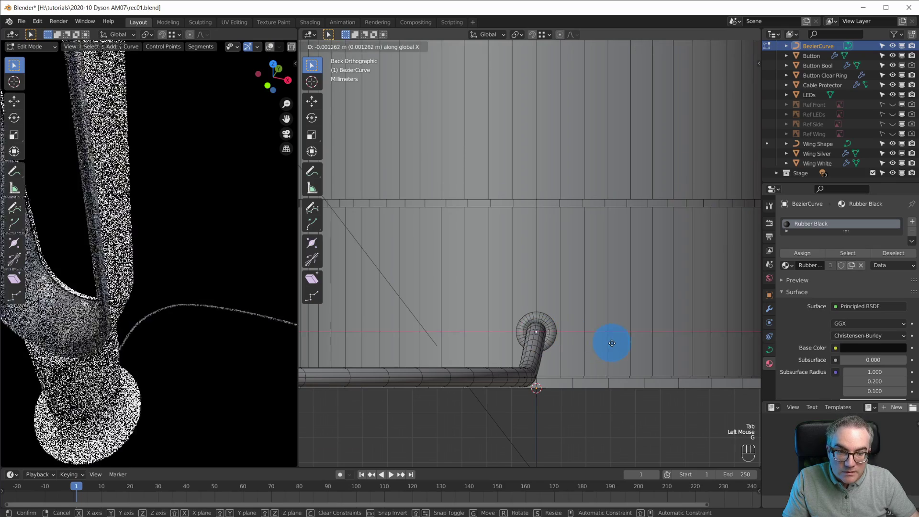
{"action": "left_click", "coordinate": [613, 342]}
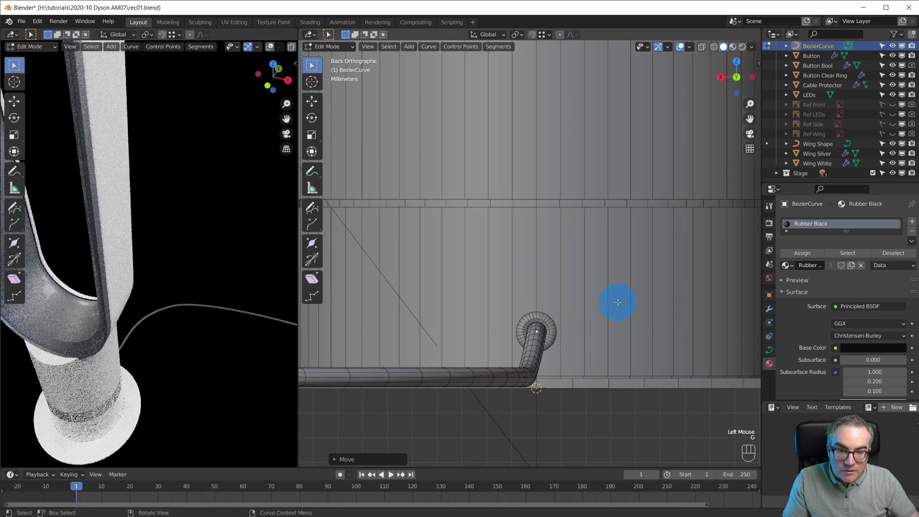
{"action": "key", "text": "Tab"}
Step: Set the cable curve's preview resolution to 32
{"action": "scroll", "coordinate": [620, 306], "scroll_direction": "down", "scroll_amount": 3}
{"action": "scroll", "coordinate": [207, 312], "scroll_direction": "down", "scroll_amount": 4}
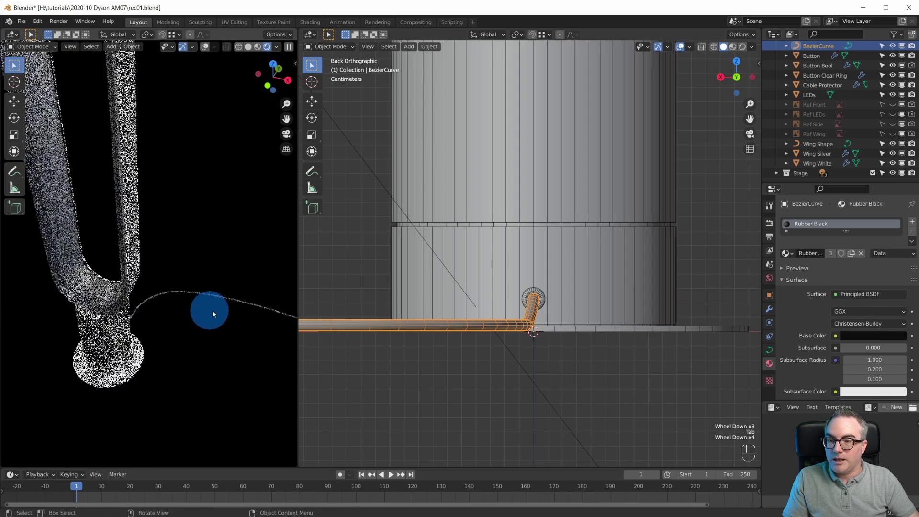
{"action": "left_click", "coordinate": [775, 348]}
{"action": "scroll", "coordinate": [842, 344], "scroll_direction": "down", "scroll_amount": 4}
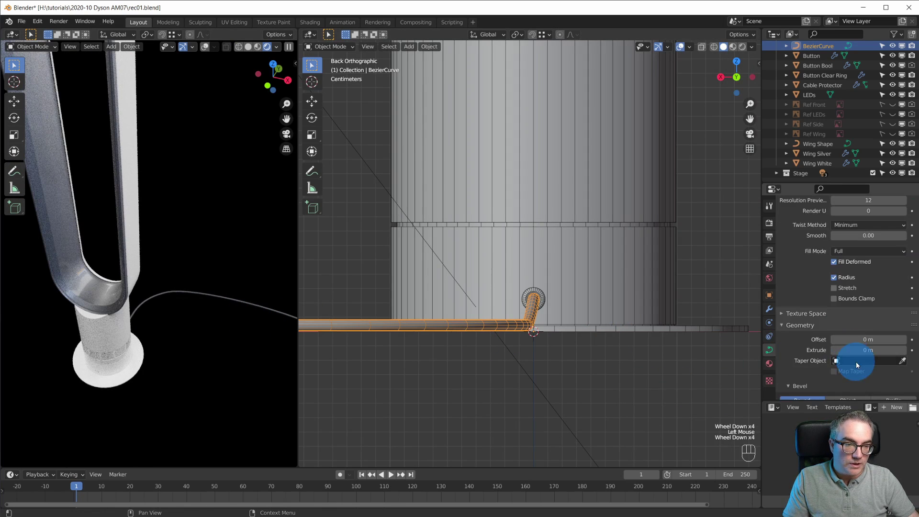
{"action": "scroll", "coordinate": [872, 335], "scroll_direction": "up", "scroll_amount": 3}
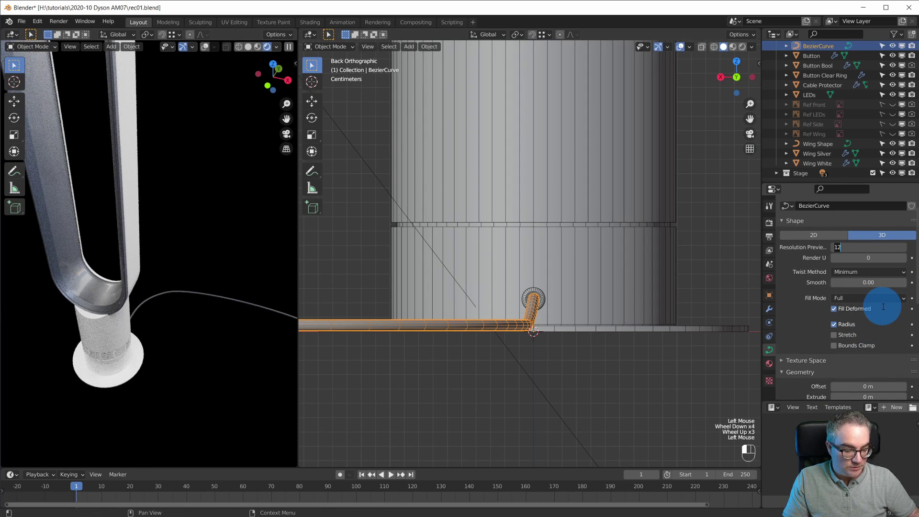
{"action": "type", "text": "2"}
{"action": "left_click", "coordinate": [424, 289]}
Step: Examine the cable behind the base and the rendered front of the base around the vent holes and button ring
{"action": "scroll", "coordinate": [599, 301], "scroll_direction": "down", "scroll_amount": 2}
{"action": "middle_click_drag", "start_coordinate": [599, 300], "coordinate": [651, 287]}
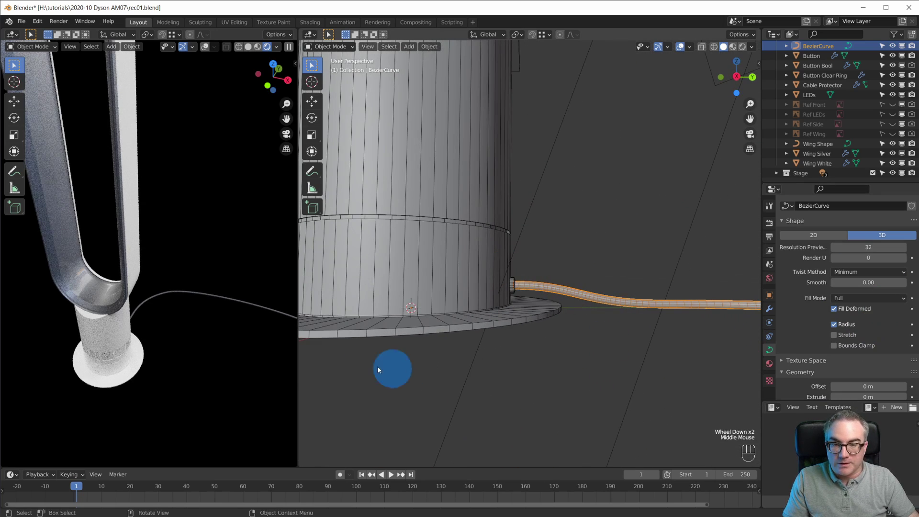
{"action": "scroll", "coordinate": [240, 354], "scroll_direction": "down", "scroll_amount": 3}
{"action": "middle_click_drag", "start_coordinate": [239, 355], "coordinate": [197, 189], "text": "shift"}
{"action": "scroll", "coordinate": [220, 360], "scroll_direction": "up", "scroll_amount": 2}
{"action": "key", "text": "KP_1"}
{"action": "scroll", "coordinate": [119, 352], "scroll_direction": "up", "scroll_amount": 7}
{"action": "scroll", "coordinate": [187, 318], "scroll_direction": "up", "scroll_amount": 3}
{"action": "middle_click_drag", "start_coordinate": [201, 386], "coordinate": [214, 330], "text": "shift"}
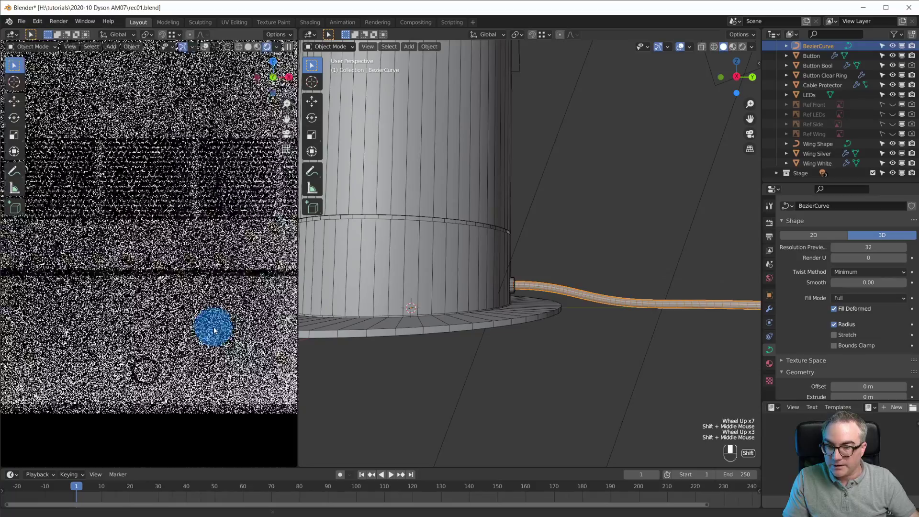
{"action": "scroll", "coordinate": [478, 268], "scroll_direction": "down", "scroll_amount": 3}
Step: Select the base stand, split off a Shader Editor area below the 3D view, and show its Plastic White node tree
{"action": "key", "text": "KP_1"}
{"action": "scroll", "coordinate": [471, 283], "scroll_direction": "up", "scroll_amount": 4}
{"action": "scroll", "coordinate": [586, 322], "scroll_direction": "up", "scroll_amount": 4}
{"action": "scroll", "coordinate": [562, 307], "scroll_direction": "down", "scroll_amount": 4}
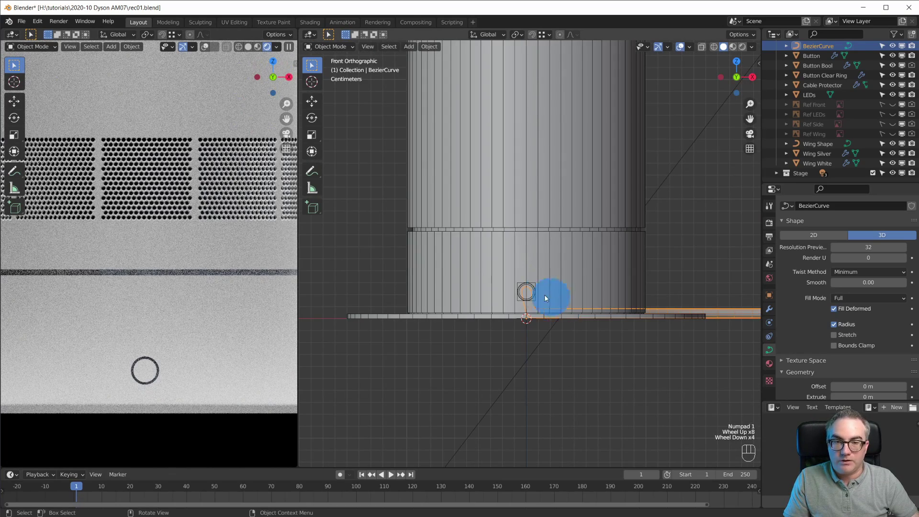
{"action": "left_click", "coordinate": [510, 261]}
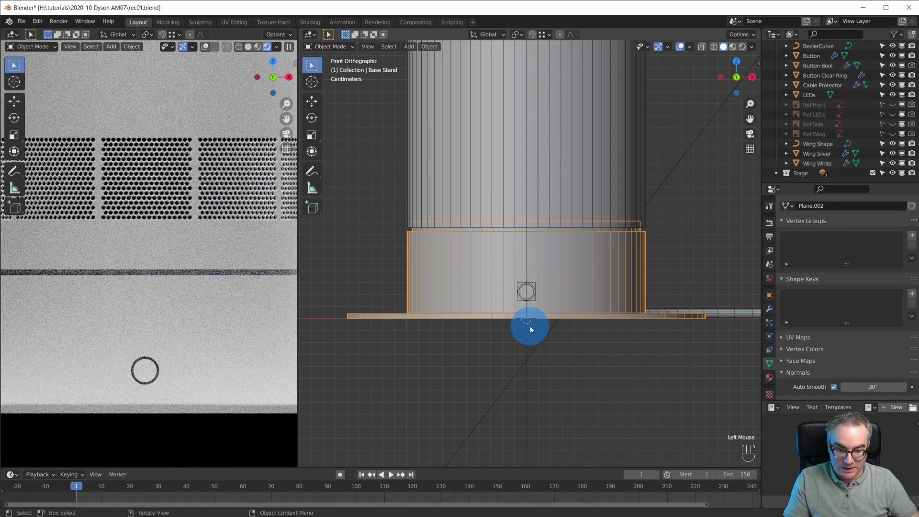
{"action": "left_click_drag", "start_coordinate": [300, 464], "coordinate": [310, 237]}
{"action": "left_click", "coordinate": [309, 237]}
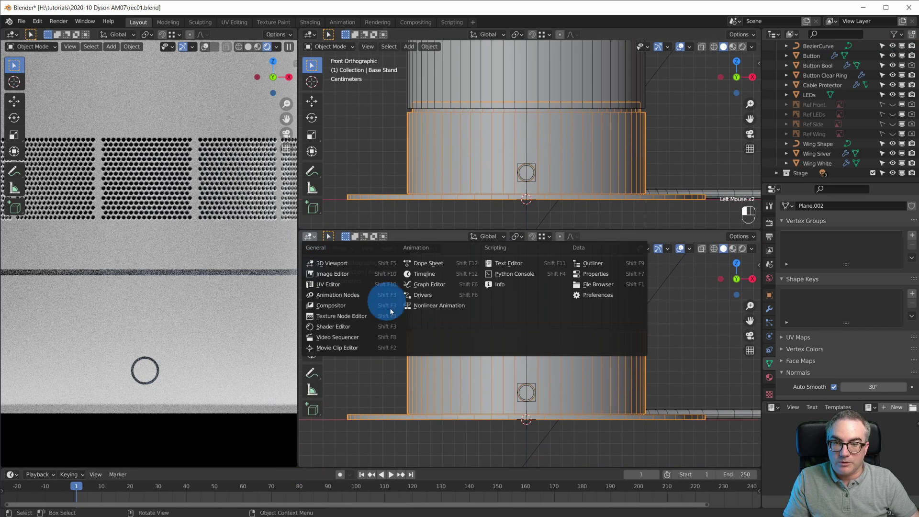
{"action": "left_click", "coordinate": [367, 330]}
{"action": "scroll", "coordinate": [530, 355], "scroll_direction": "up", "scroll_amount": 4}
{"action": "middle_click_drag", "start_coordinate": [456, 376], "coordinate": [529, 280]}
{"action": "scroll", "coordinate": [546, 352], "scroll_direction": "up", "scroll_amount": 6}
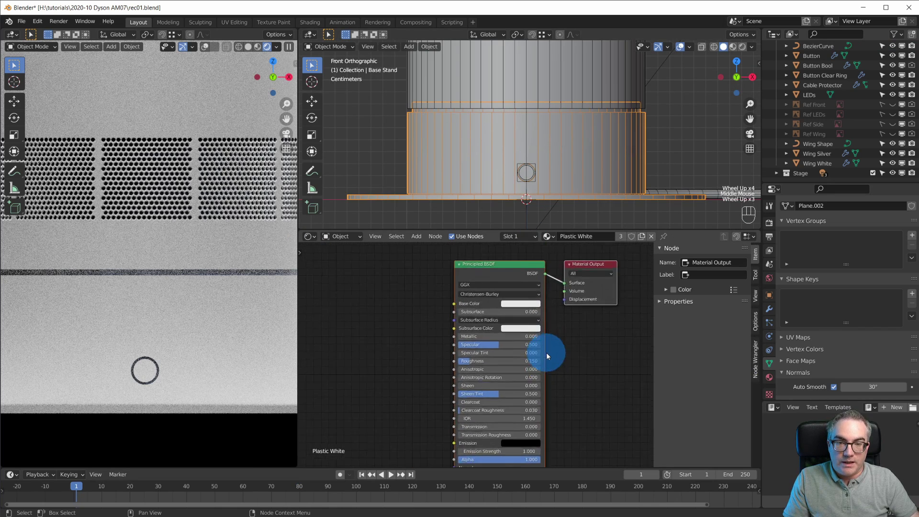
{"action": "scroll", "coordinate": [547, 352], "scroll_direction": "down", "scroll_amount": 3}
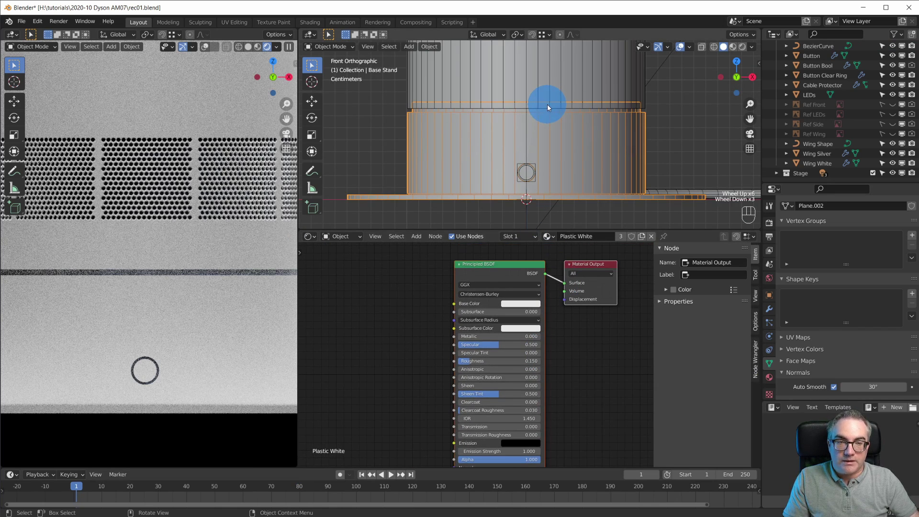
{"action": "middle_click_drag", "start_coordinate": [583, 411], "coordinate": [525, 415]}
{"action": "scroll", "coordinate": [533, 426], "scroll_direction": "down", "scroll_amount": 2}
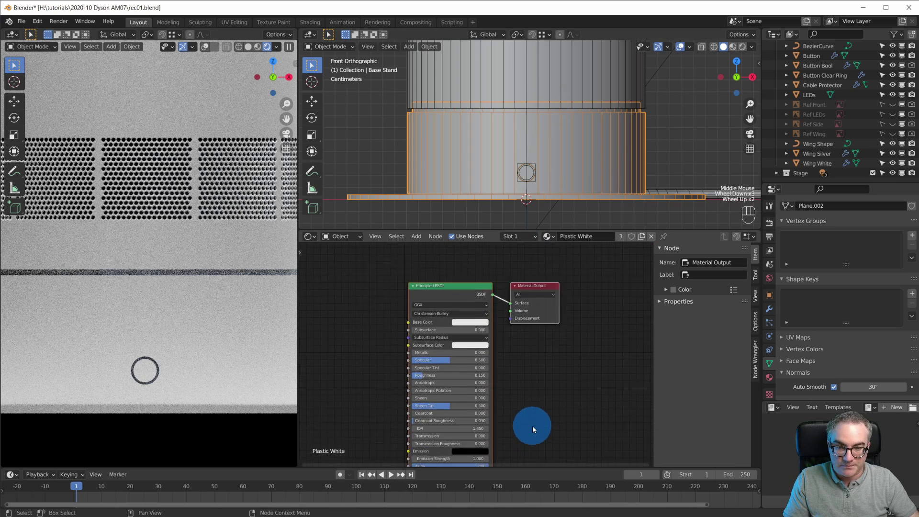
{"action": "scroll", "coordinate": [533, 426], "scroll_direction": "up", "scroll_amount": 3}
{"action": "left_click", "coordinate": [541, 289]}
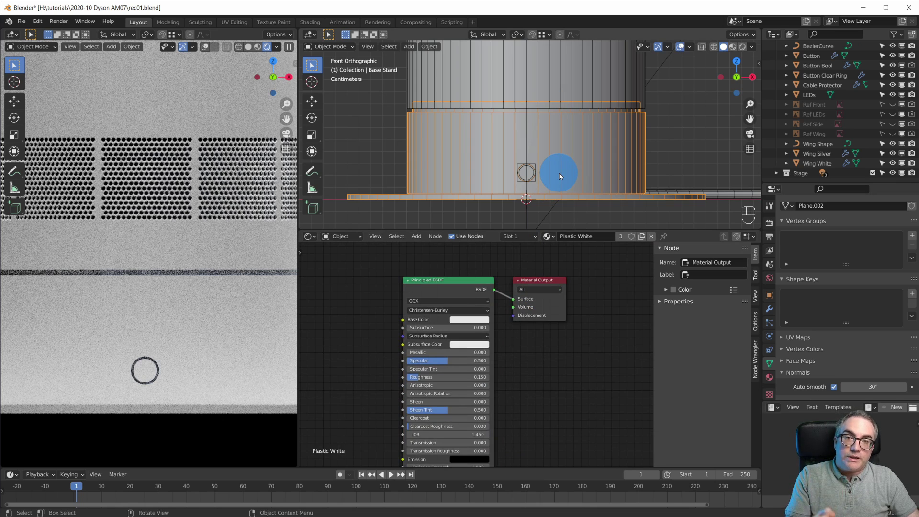
Step: Give the LEDs object a new material with an Emission surface and a strength of 10
{"action": "left_click", "coordinate": [812, 96]}
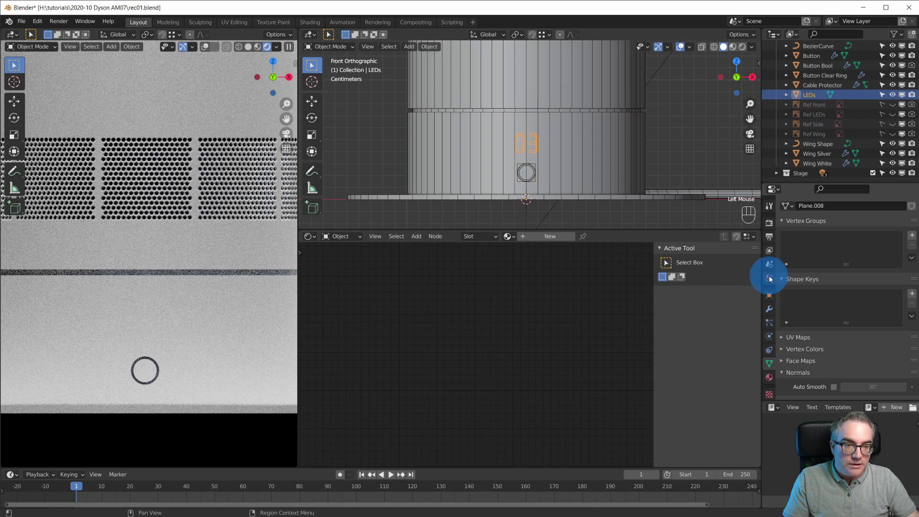
{"action": "left_click", "coordinate": [767, 379]}
{"action": "left_click", "coordinate": [834, 252]}
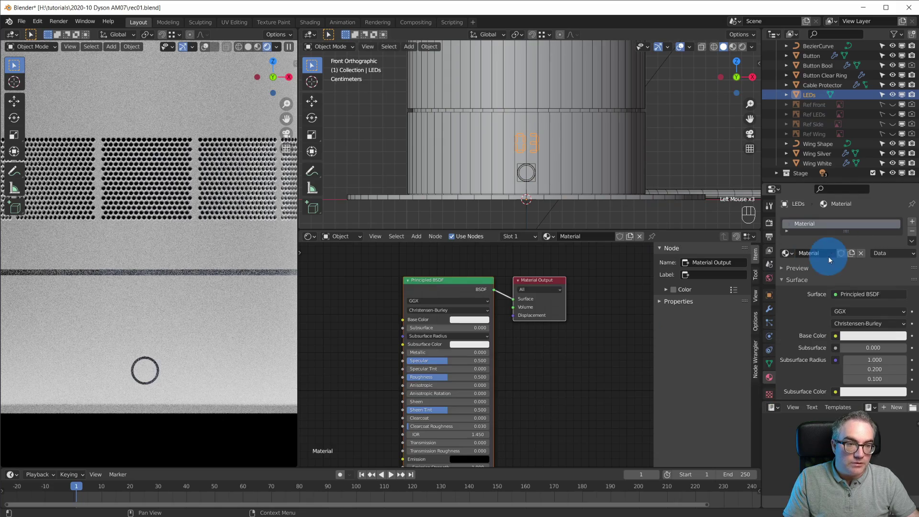
{"action": "left_click", "coordinate": [862, 295]}
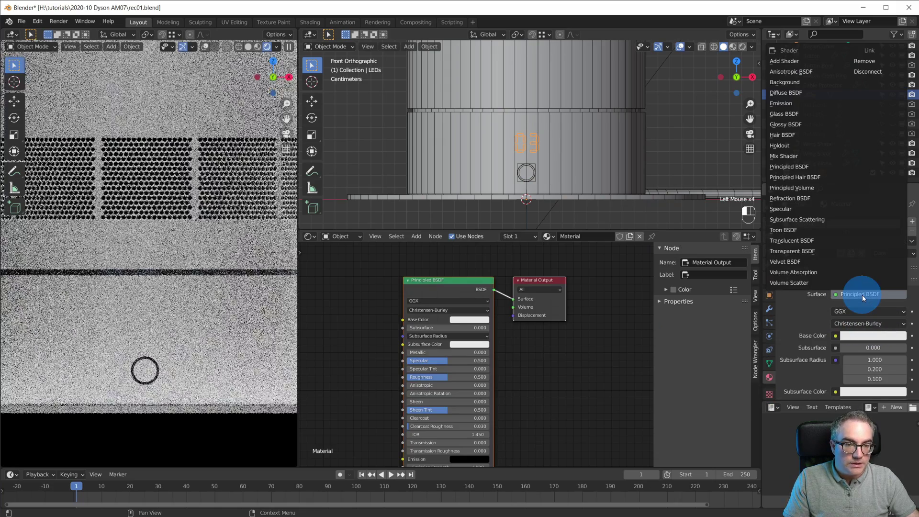
{"action": "left_click", "coordinate": [834, 103]}
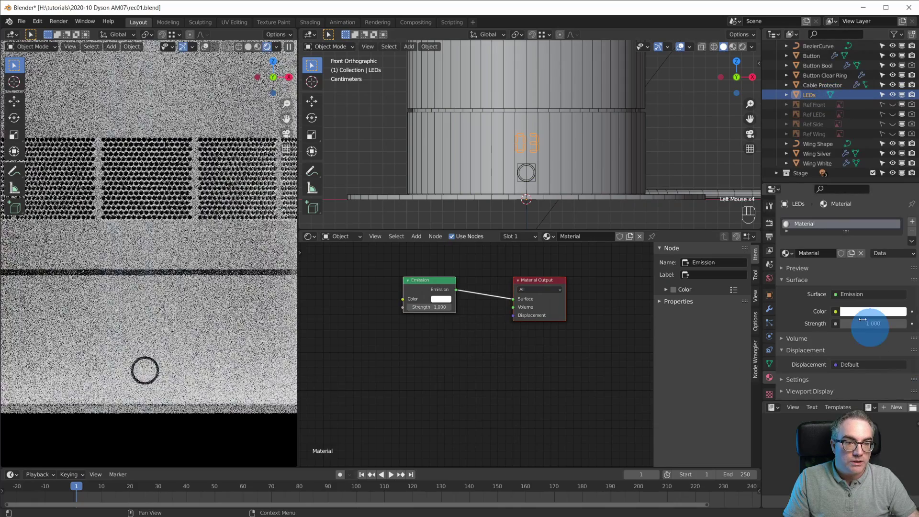
{"action": "key", "text": "Return"}
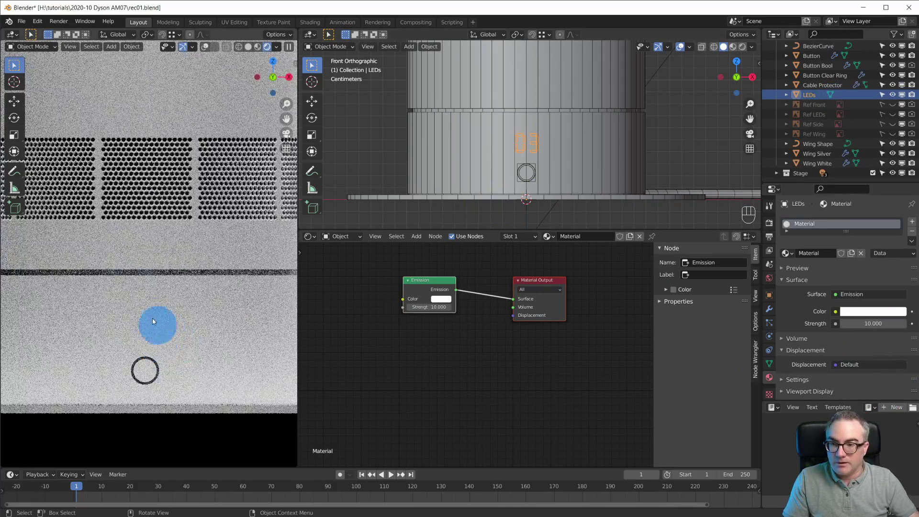
Step: Check the LED digits behind the base shell in wireframe, then restore solid shading and select the base stand
{"action": "scroll", "coordinate": [560, 150], "scroll_direction": "up", "scroll_amount": 4}
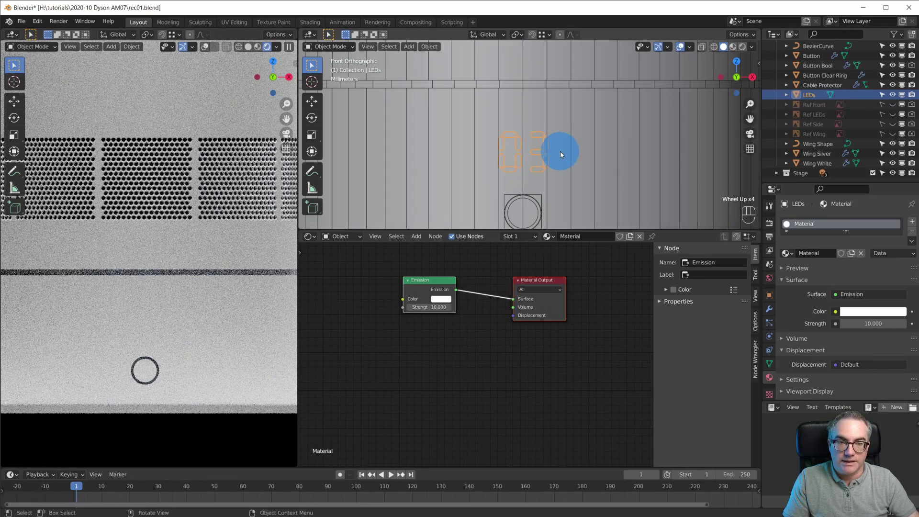
{"action": "middle_click_drag", "start_coordinate": [560, 151], "coordinate": [540, 346]}
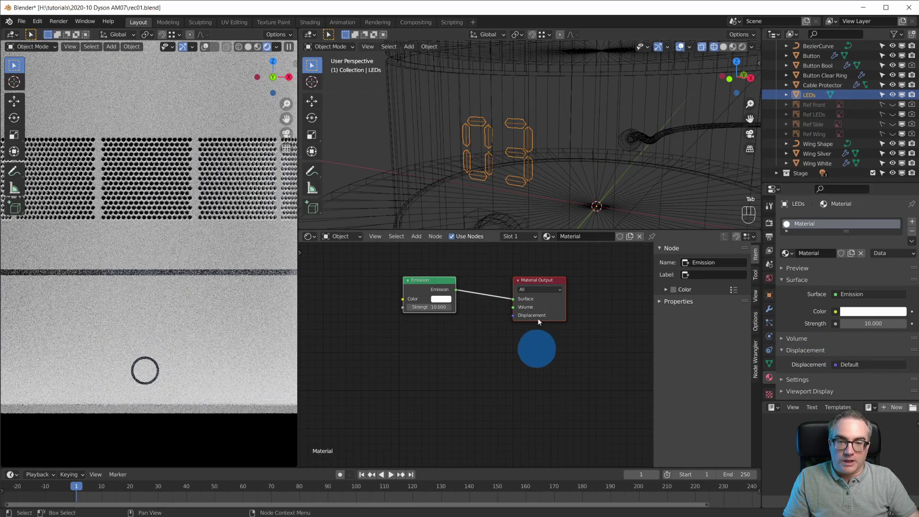
{"action": "left_click", "coordinate": [583, 119]}
{"action": "scroll", "coordinate": [586, 129], "scroll_direction": "down", "scroll_amount": 3}
{"action": "left_click", "coordinate": [724, 47]}
{"action": "scroll", "coordinate": [596, 174], "scroll_direction": "up", "scroll_amount": 2}
{"action": "scroll", "coordinate": [595, 173], "scroll_direction": "down", "scroll_amount": 2}
{"action": "scroll", "coordinate": [529, 404], "scroll_direction": "up", "scroll_amount": 2}
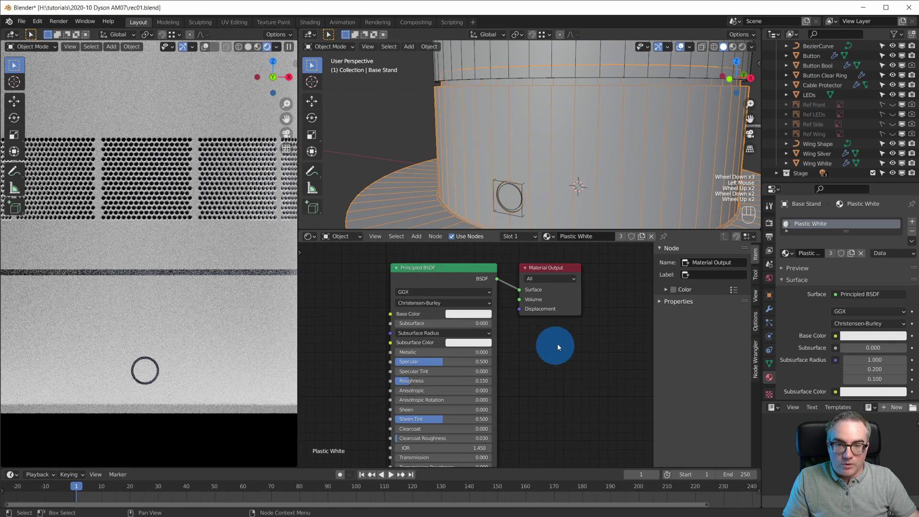
Step: Hide the node editor's sidebar and move the Material Output node well away from the Principled BSDF in Plastic White
{"action": "key", "text": "n"}
{"action": "scroll", "coordinate": [550, 376], "scroll_direction": "up", "scroll_amount": 4}
{"action": "scroll", "coordinate": [606, 349], "scroll_direction": "down", "scroll_amount": 4}
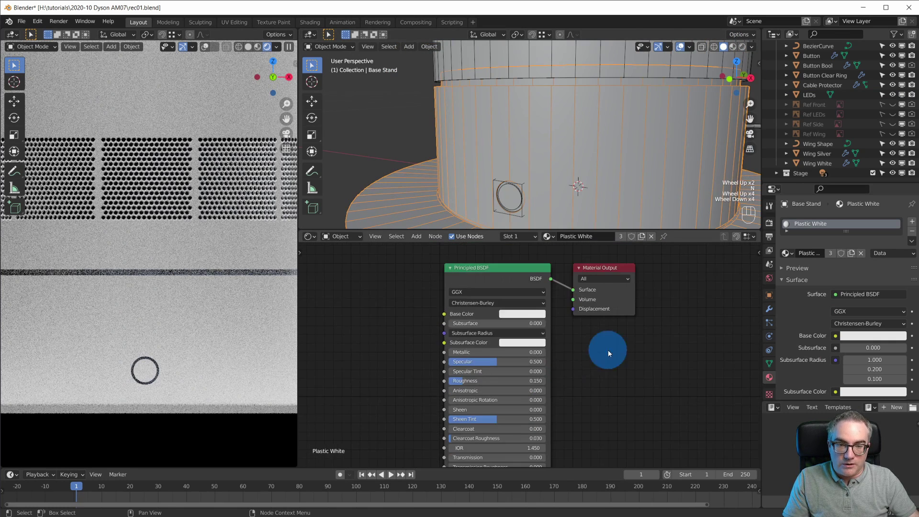
{"action": "middle_click_drag", "start_coordinate": [554, 288], "coordinate": [498, 329]}
{"action": "left_click_drag", "start_coordinate": [490, 310], "coordinate": [636, 308]}
{"action": "middle_click_drag", "start_coordinate": [465, 405], "coordinate": [465, 404]}
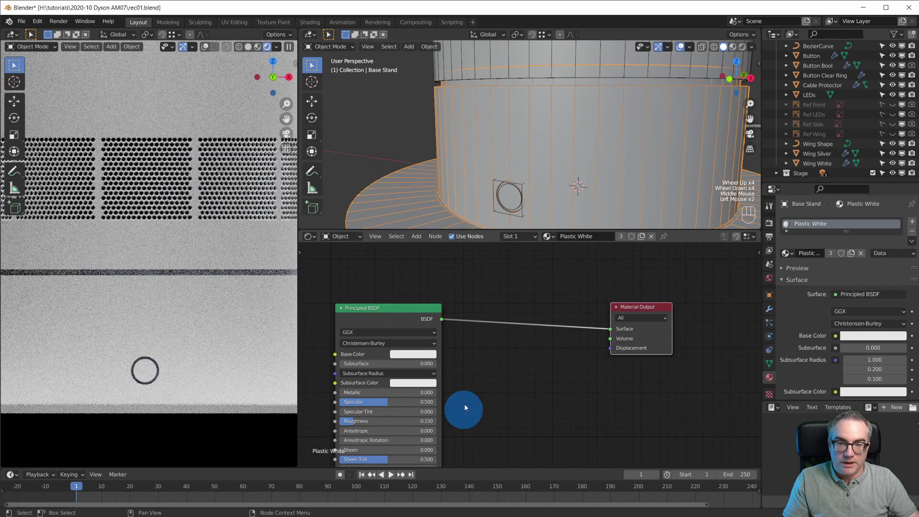
Step: Add a Translucent BSDF node beside the Principled BSDF and move the Material Output farther away for extra room
{"action": "key", "text": "shift+a"}
{"action": "mouse_move", "coordinate": [447, 398]}
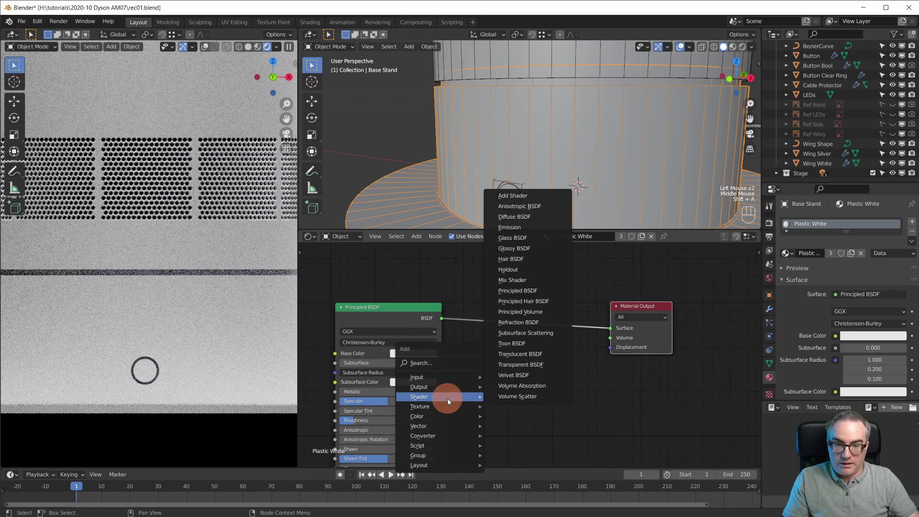
{"action": "left_click", "coordinate": [558, 356]}
{"action": "left_click", "coordinate": [498, 392]}
{"action": "left_click_drag", "start_coordinate": [627, 317], "coordinate": [716, 297]}
Step: Insert an Add Shader node between the Principled BSDF and Material Output, and connect the Translucent BSDF to its second shader input
{"action": "key", "text": "shift+a"}
{"action": "mouse_move", "coordinate": [558, 362]}
{"action": "left_click", "coordinate": [602, 159]}
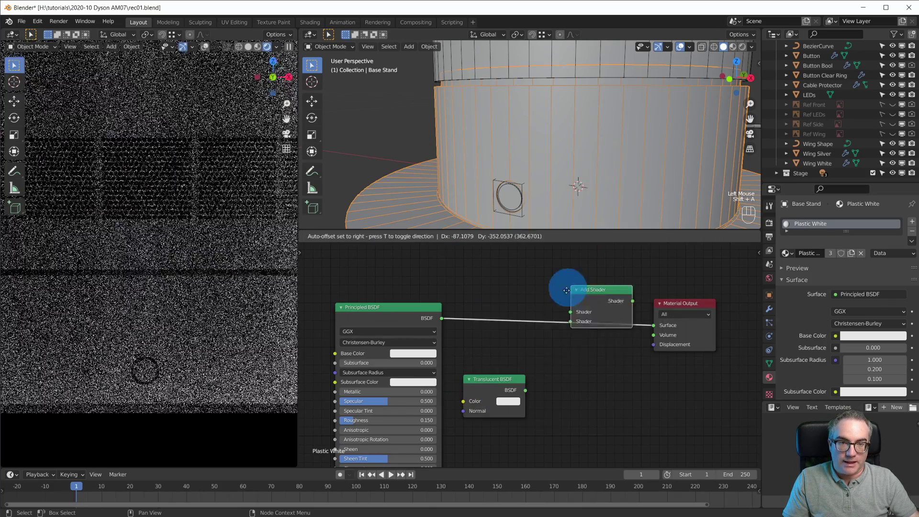
{"action": "left_click", "coordinate": [570, 324]}
{"action": "left_click_drag", "start_coordinate": [526, 391], "coordinate": [559, 349]}
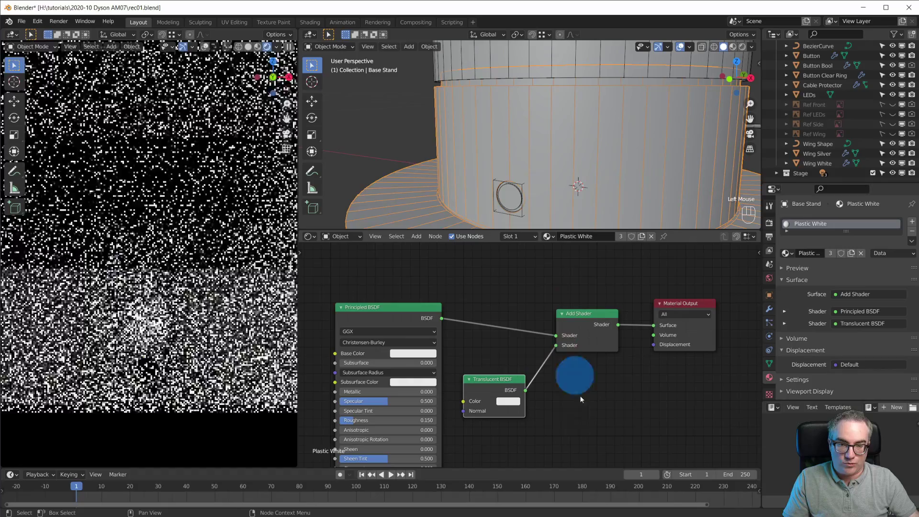
Step: Switch the Add Shader node to a Mix Shader and set its factor to 0.2
{"action": "left_click", "coordinate": [174, 335]}
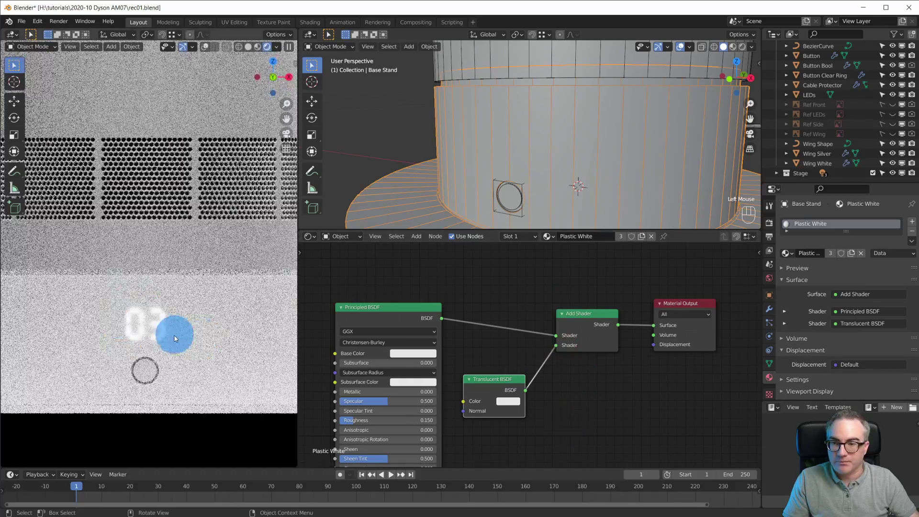
{"action": "scroll", "coordinate": [159, 332], "scroll_direction": "up", "scroll_amount": 3}
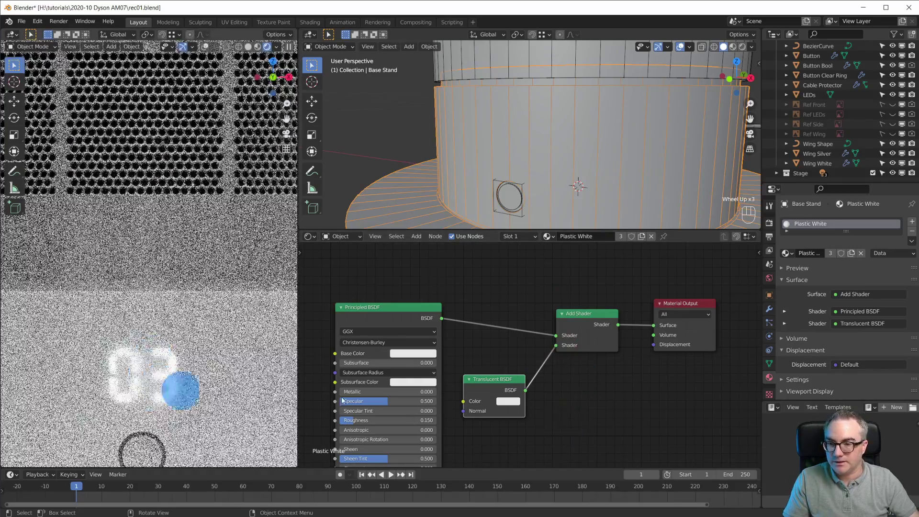
{"action": "scroll", "coordinate": [562, 397], "scroll_direction": "up", "scroll_amount": 1}
{"action": "scroll", "coordinate": [551, 413], "scroll_direction": "up", "scroll_amount": 2}
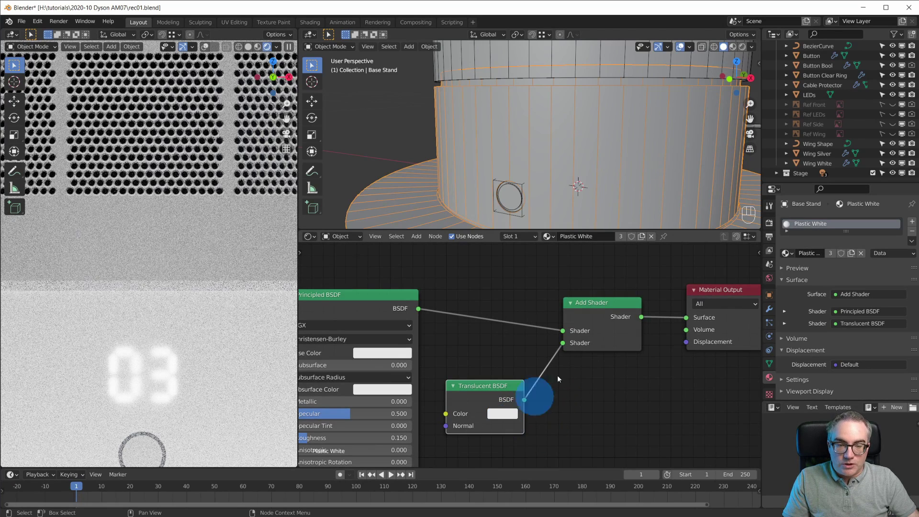
{"action": "left_click", "coordinate": [592, 307]}
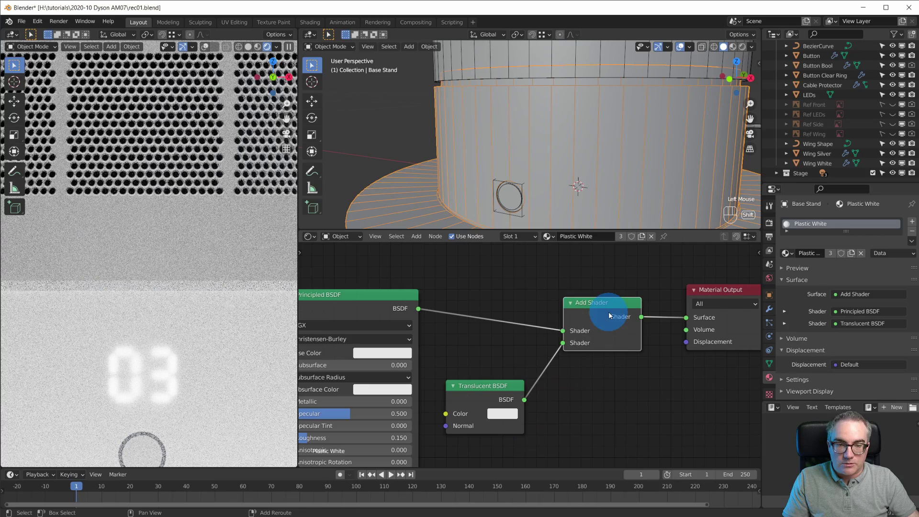
{"action": "key", "text": "shift+s"}
{"action": "mouse_move", "coordinate": [608, 312]}
{"action": "mouse_move", "coordinate": [599, 332]}
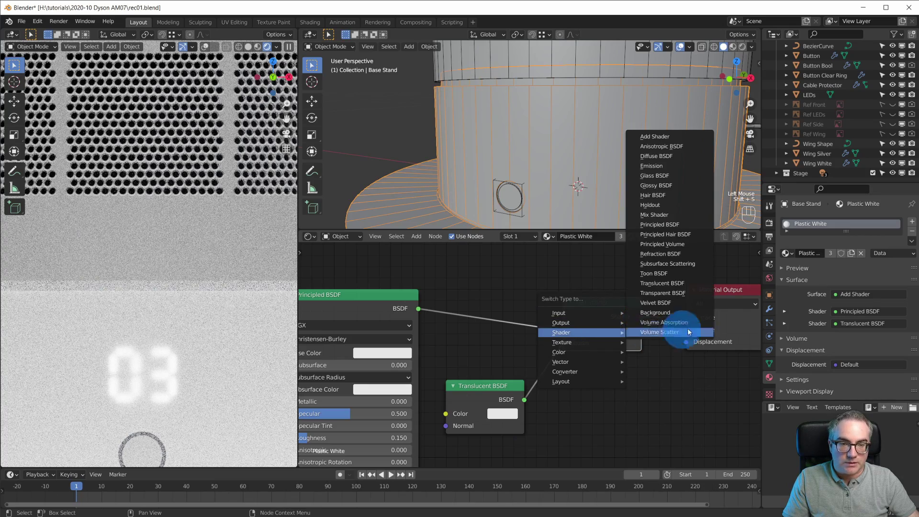
{"action": "left_click", "coordinate": [687, 214]}
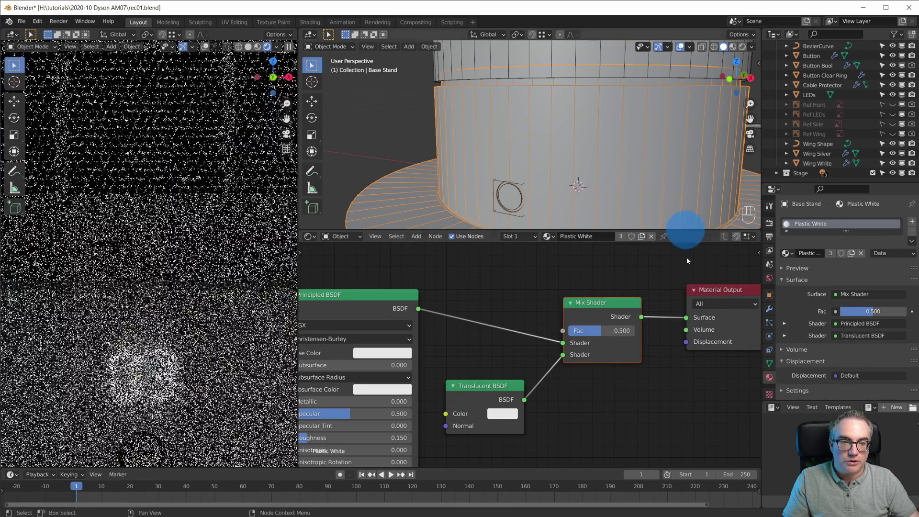
{"action": "left_click", "coordinate": [611, 329]}
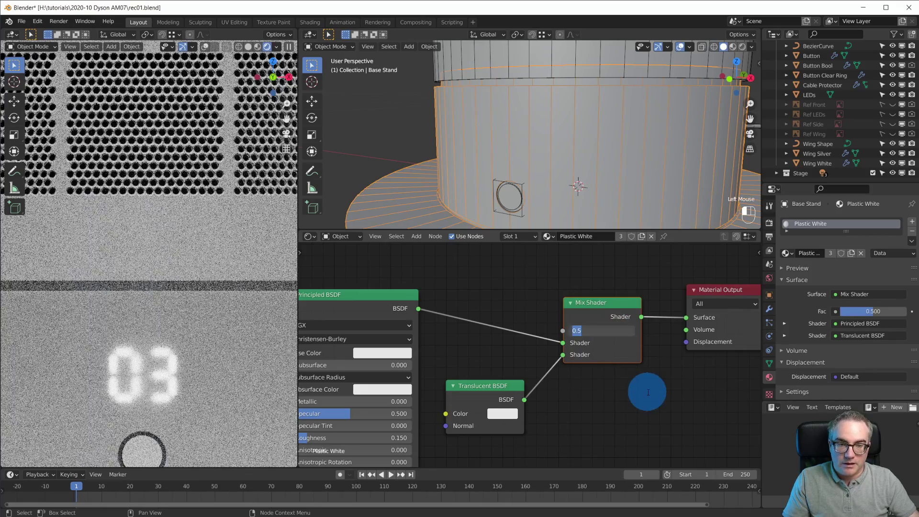
{"action": "key", "text": "Return"}
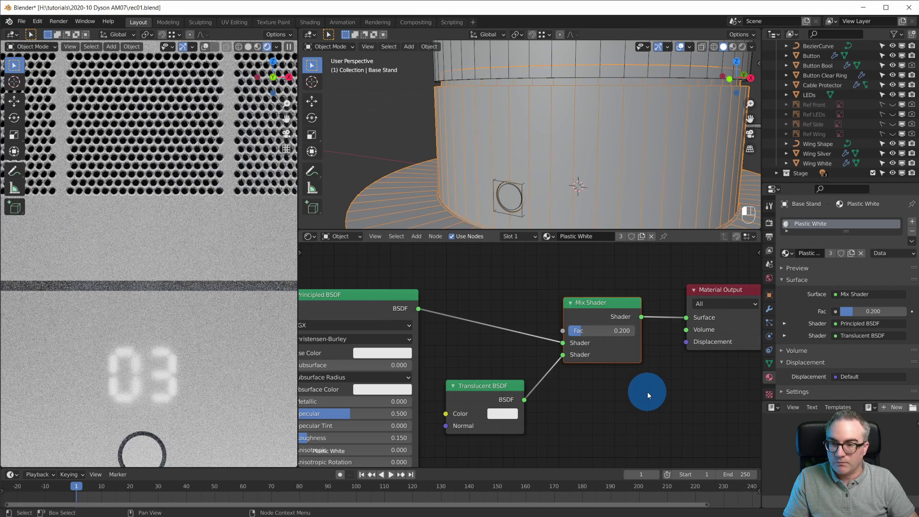
Step: Examine the rendered LED digits up close and the whole fan body with the new base stand material
{"action": "scroll", "coordinate": [581, 366], "scroll_direction": "down", "scroll_amount": 3}
{"action": "scroll", "coordinate": [599, 402], "scroll_direction": "up", "scroll_amount": 2}
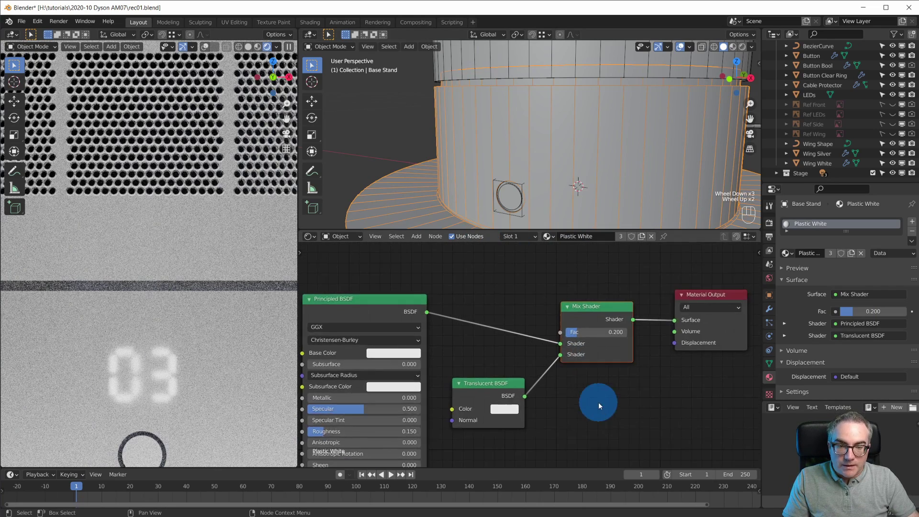
{"action": "scroll", "coordinate": [593, 395], "scroll_direction": "down", "scroll_amount": 5}
{"action": "scroll", "coordinate": [593, 394], "scroll_direction": "down", "scroll_amount": 1}
{"action": "scroll", "coordinate": [218, 349], "scroll_direction": "down", "scroll_amount": 5}
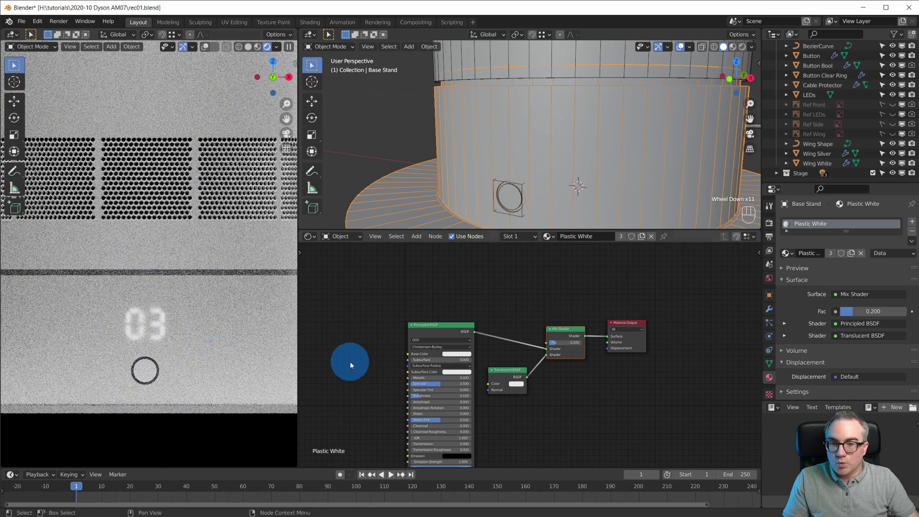
{"action": "scroll", "coordinate": [434, 364], "scroll_direction": "up", "scroll_amount": 3}
{"action": "scroll", "coordinate": [563, 144], "scroll_direction": "down", "scroll_amount": 8}
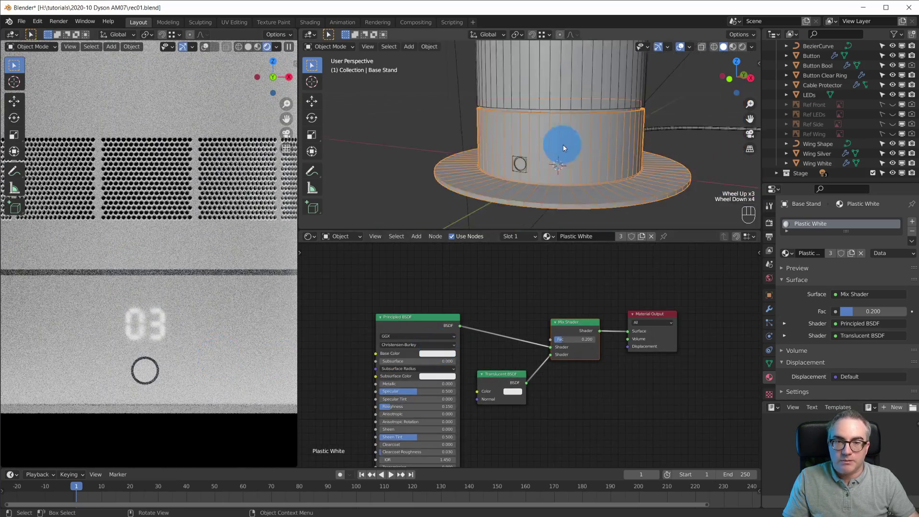
{"action": "scroll", "coordinate": [248, 188], "scroll_direction": "down", "scroll_amount": 8}
{"action": "middle_click_drag", "start_coordinate": [214, 188], "coordinate": [238, 324], "text": "shift"}
{"action": "scroll", "coordinate": [223, 394], "scroll_direction": "up", "scroll_amount": 2}
{"action": "scroll", "coordinate": [223, 395], "scroll_direction": "up", "scroll_amount": 1}
{"action": "middle_click_drag", "start_coordinate": [223, 394], "coordinate": [199, 280], "text": "shift"}
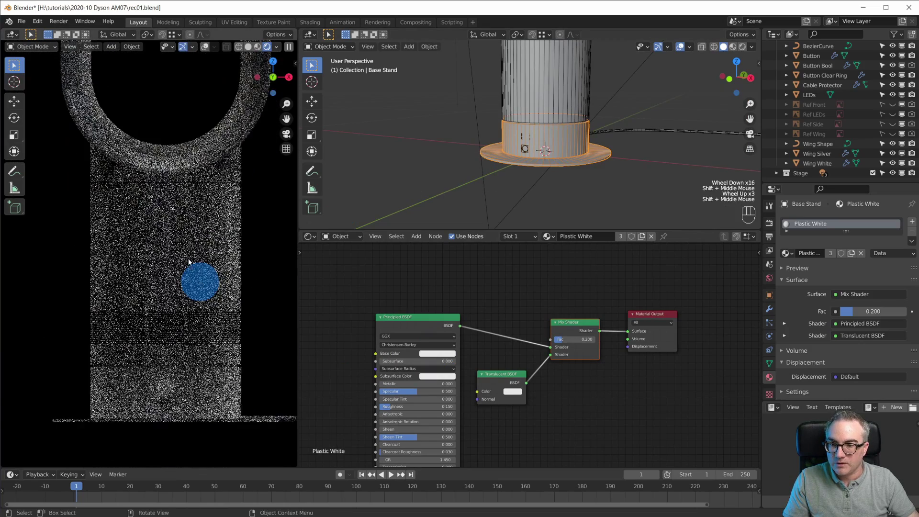
{"action": "left_click", "coordinate": [161, 289]}
Step: Copy the Mix Shader and Translucent BSDF nodes from the base stand's Plastic White material
{"action": "left_click", "coordinate": [565, 139]}
{"action": "middle_click_drag", "start_coordinate": [637, 400], "coordinate": [570, 282], "text": "shift"}
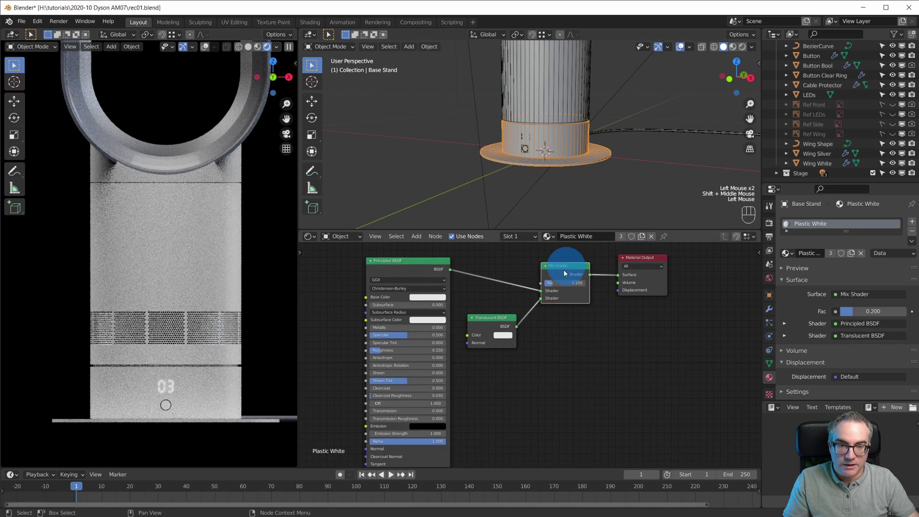
{"action": "key", "text": "ctrl+c"}
Step: Make room before the Material Output in the Base Motor's Plastic White Motor material and paste the copied shader nodes there
{"action": "left_click", "coordinate": [554, 102]}
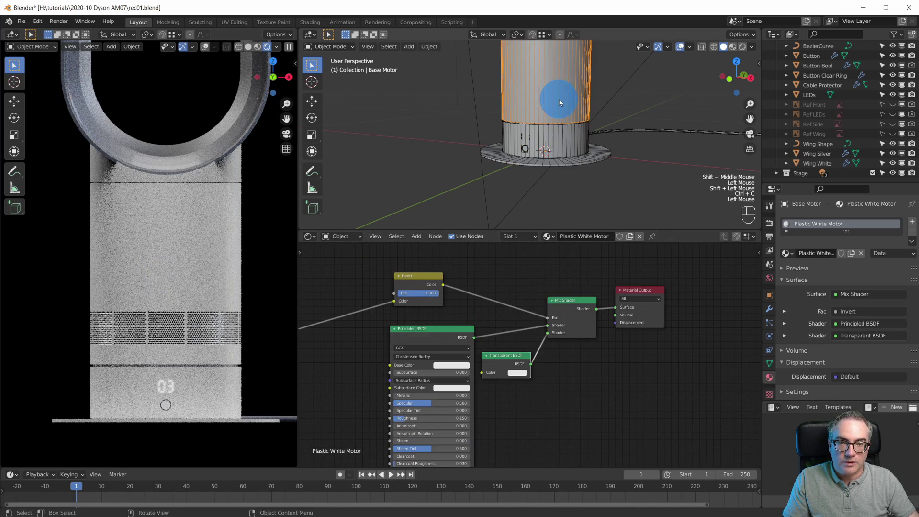
{"action": "middle_click_drag", "start_coordinate": [592, 368], "coordinate": [562, 370]}
{"action": "left_click_drag", "start_coordinate": [622, 290], "coordinate": [713, 300]}
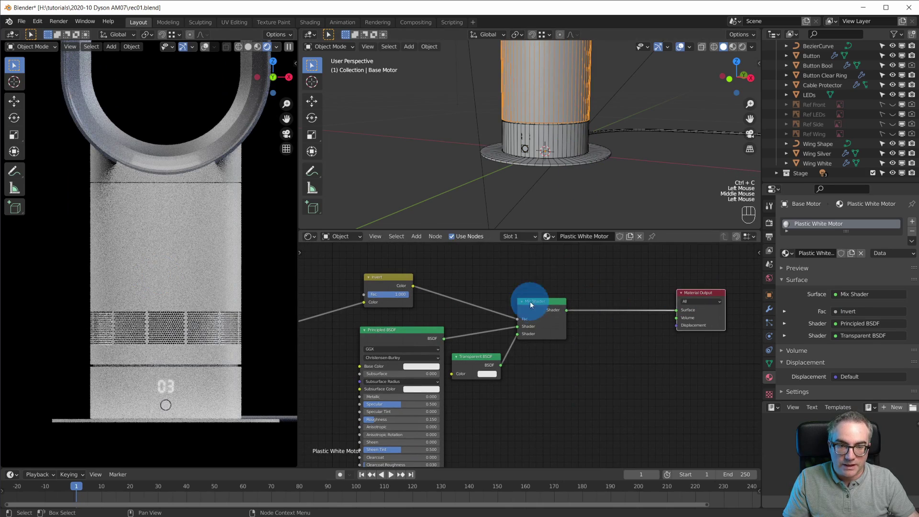
{"action": "left_click_drag", "start_coordinate": [529, 302], "coordinate": [626, 297]}
{"action": "key", "text": "ctrl+v"}
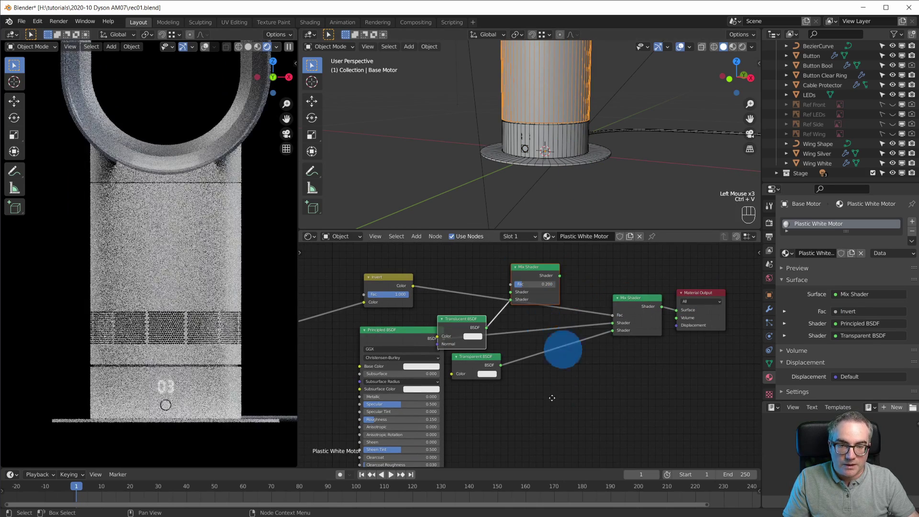
Step: Spread out the pasted Translucent BSDF and Mix Shader between the Principled BSDF and final Mix Shader, with the Transparent BSDF below them
{"action": "middle_click_drag", "start_coordinate": [554, 328], "coordinate": [549, 306]}
{"action": "middle_click_drag", "start_coordinate": [545, 380], "coordinate": [548, 393]}
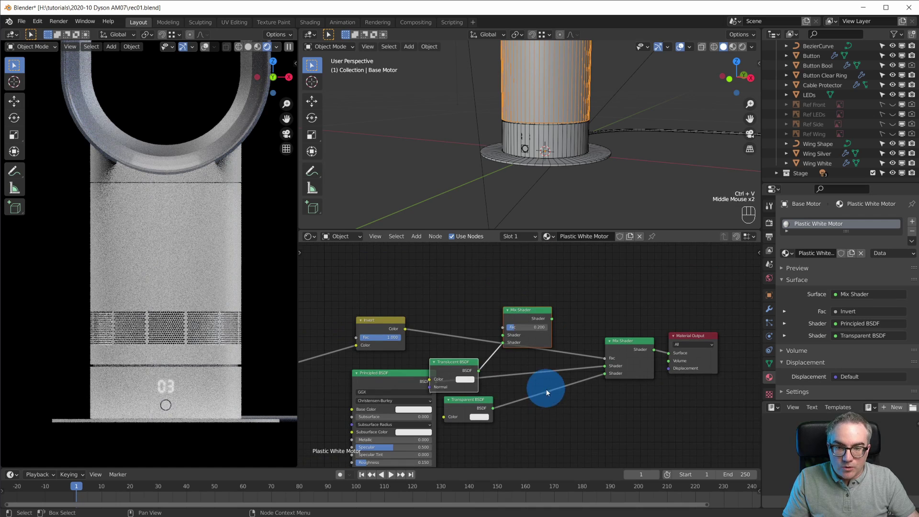
{"action": "left_click_drag", "start_coordinate": [482, 404], "coordinate": [561, 435]}
{"action": "scroll", "coordinate": [545, 429], "scroll_direction": "up", "scroll_amount": 4}
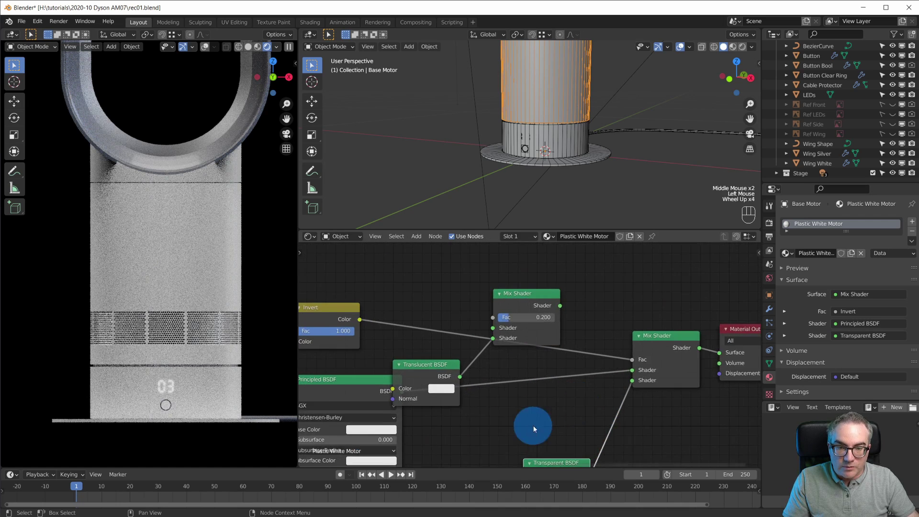
{"action": "middle_click_drag", "start_coordinate": [533, 426], "coordinate": [453, 324]}
{"action": "left_click_drag", "start_coordinate": [452, 325], "coordinate": [479, 391]}
{"action": "left_click_drag", "start_coordinate": [532, 249], "coordinate": [543, 319]}
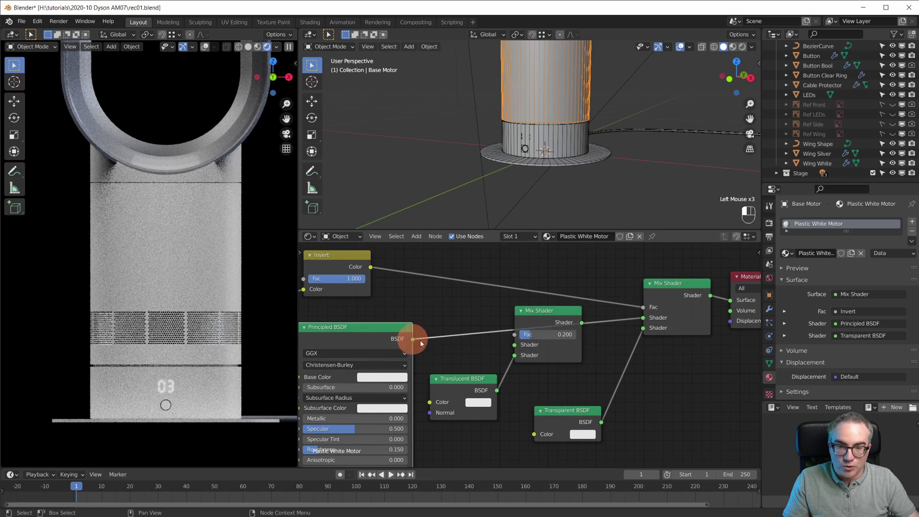
Step: Connect the Principled BSDF to the pasted Mix Shader's first shader input, and that node's output to the final Mix Shader's first shader input
{"action": "left_click_drag", "start_coordinate": [520, 348], "coordinate": [515, 345]}
{"action": "left_click_drag", "start_coordinate": [648, 319], "coordinate": [648, 319]}
{"action": "left_click_drag", "start_coordinate": [529, 317], "coordinate": [530, 334]}
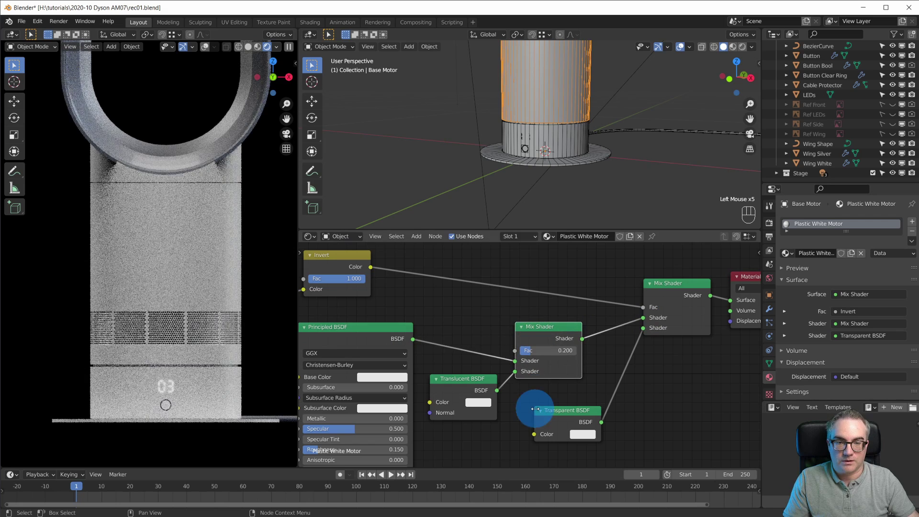
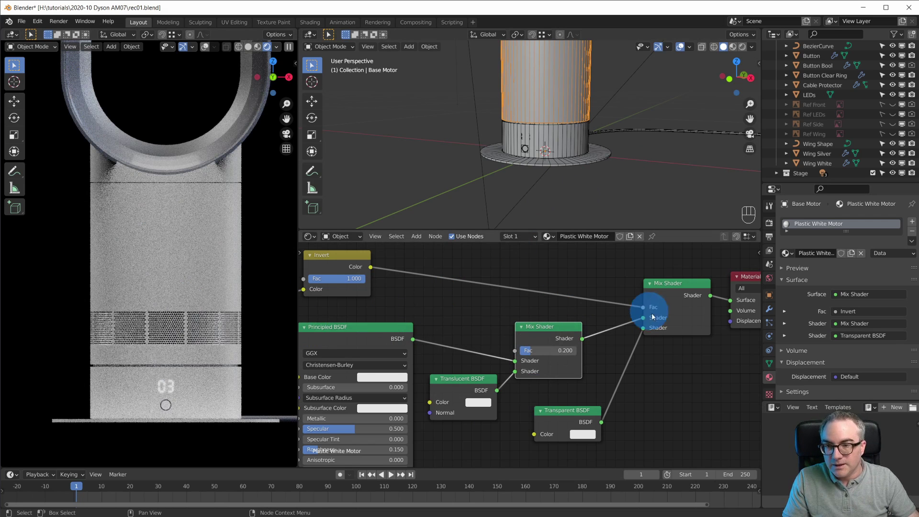
Step: Examine the whole fan in the rendered preview and the front orthographic view, including the base stand and LED area
{"action": "scroll", "coordinate": [651, 312], "scroll_direction": "down", "scroll_amount": 8}
{"action": "middle_click_drag", "start_coordinate": [605, 372], "coordinate": [629, 328]}
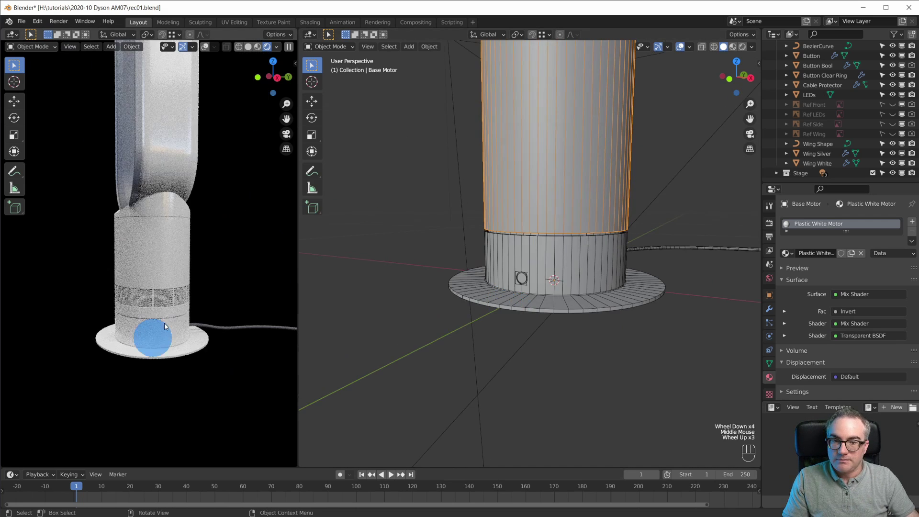
{"action": "key", "text": "KP_1"}
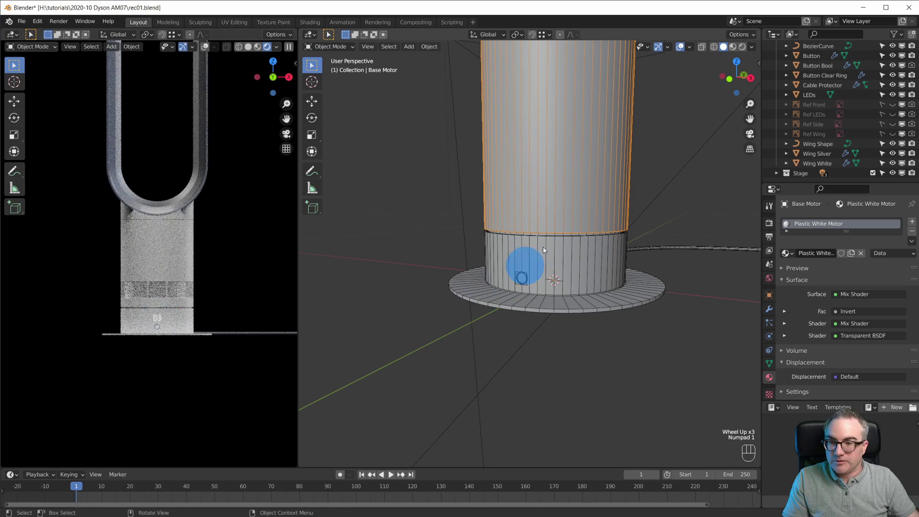
{"action": "scroll", "coordinate": [525, 266], "scroll_direction": "down", "scroll_amount": 4}
{"action": "middle_click_drag", "start_coordinate": [564, 287], "coordinate": [560, 329], "text": "shift"}
{"action": "scroll", "coordinate": [561, 329], "scroll_direction": "down", "scroll_amount": 3}
{"action": "key", "text": "KP_1"}
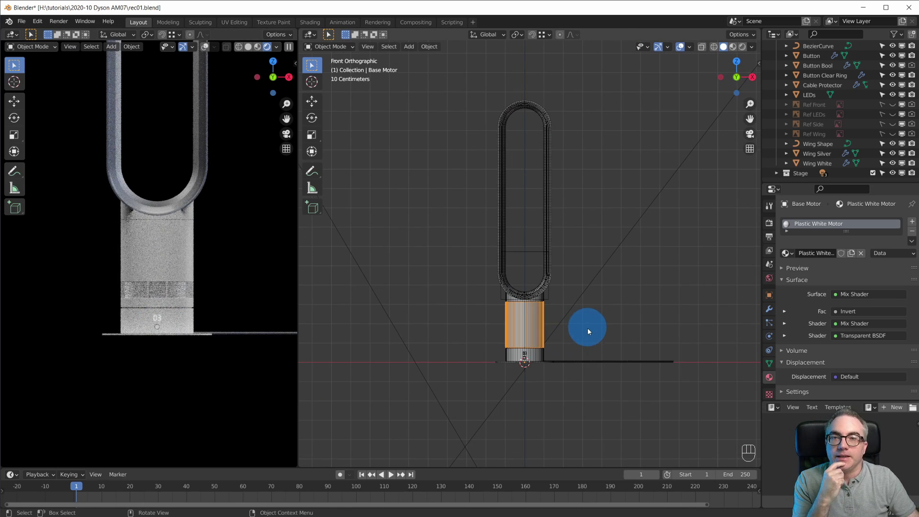
{"action": "scroll", "coordinate": [588, 329], "scroll_direction": "up", "scroll_amount": 4}
{"action": "scroll", "coordinate": [586, 341], "scroll_direction": "down", "scroll_amount": 3}
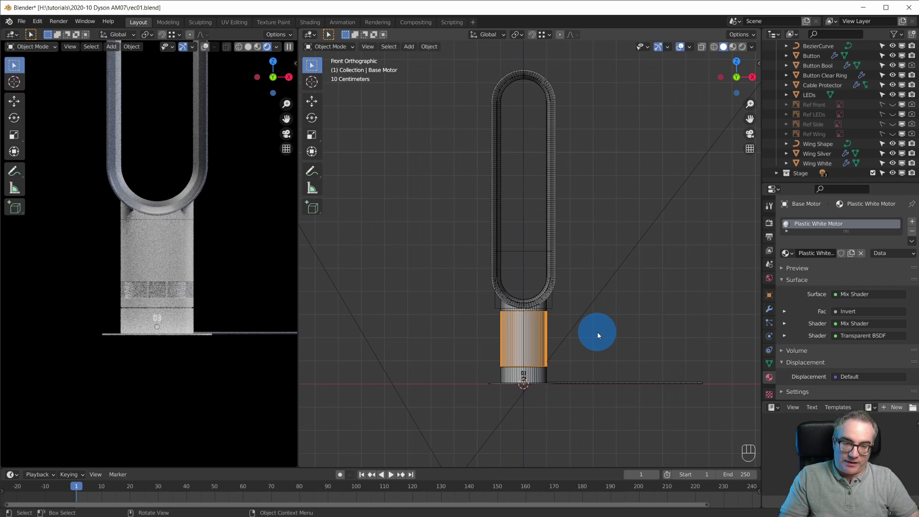
{"action": "scroll", "coordinate": [594, 322], "scroll_direction": "up", "scroll_amount": 3}
{"action": "middle_click_drag", "start_coordinate": [599, 309], "coordinate": [597, 263], "text": "shift"}
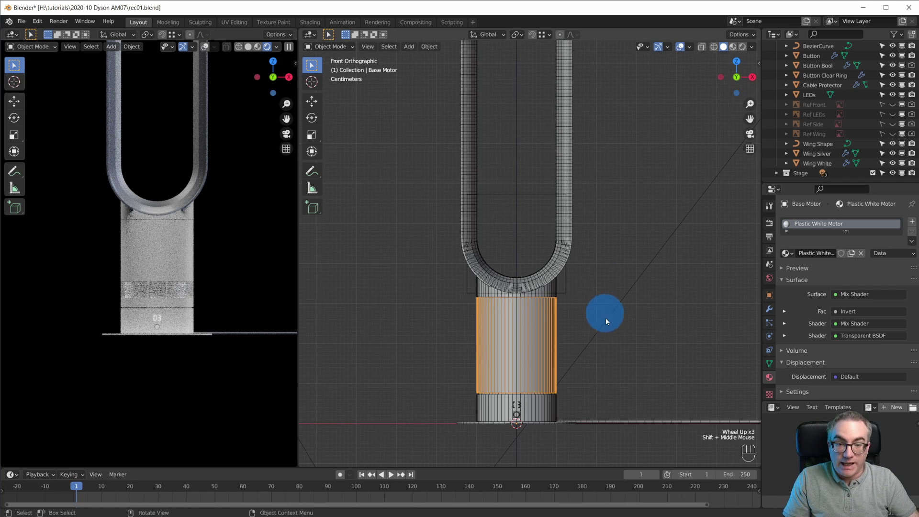
{"action": "middle_click_drag", "start_coordinate": [605, 318], "coordinate": [628, 271], "text": "shift"}
{"action": "scroll", "coordinate": [588, 337], "scroll_direction": "up", "scroll_amount": 3}
{"action": "middle_click_drag", "start_coordinate": [630, 429], "coordinate": [560, 335], "text": "shift"}
Step: Enlarge the outliner and parent BezierCurve, Button, Button Bool, Button Clear Ring and Cable Protector to Base Stand using Object (Keep Transform)
{"action": "left_click", "coordinate": [560, 335]}
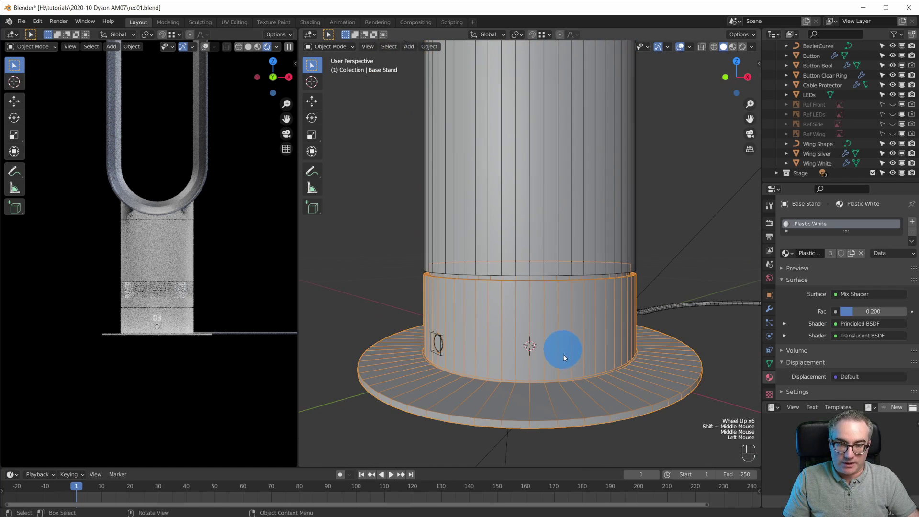
{"action": "left_click_drag", "start_coordinate": [814, 183], "coordinate": [872, 267]}
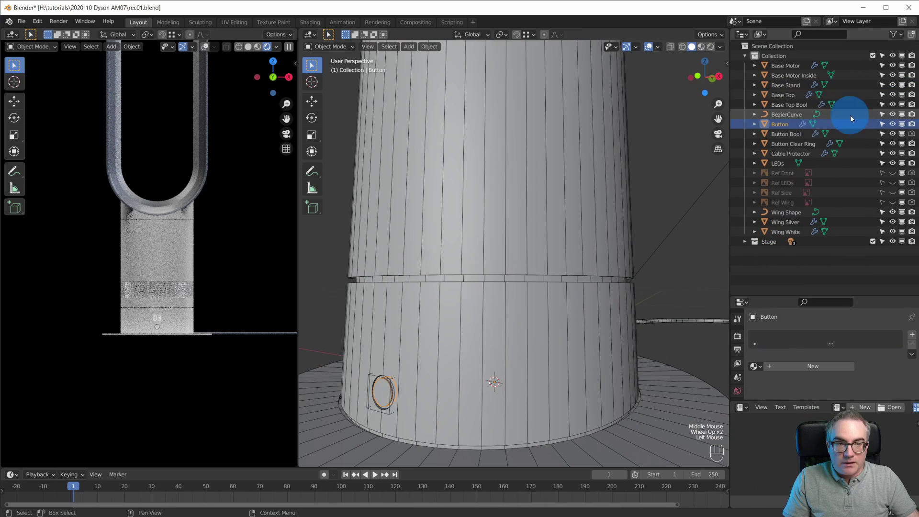
{"action": "left_click", "coordinate": [794, 126]}
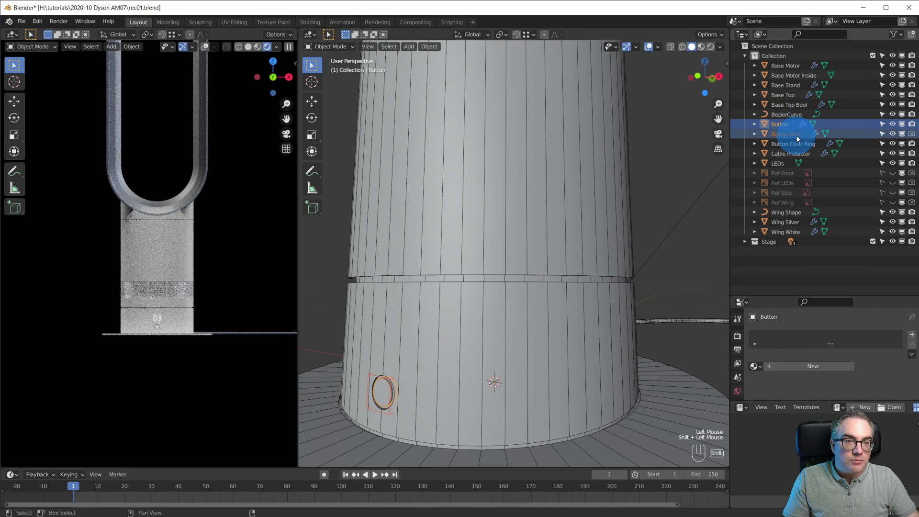
{"action": "left_click", "coordinate": [826, 134], "text": "shift"}
{"action": "left_click", "coordinate": [809, 143], "text": "shift"}
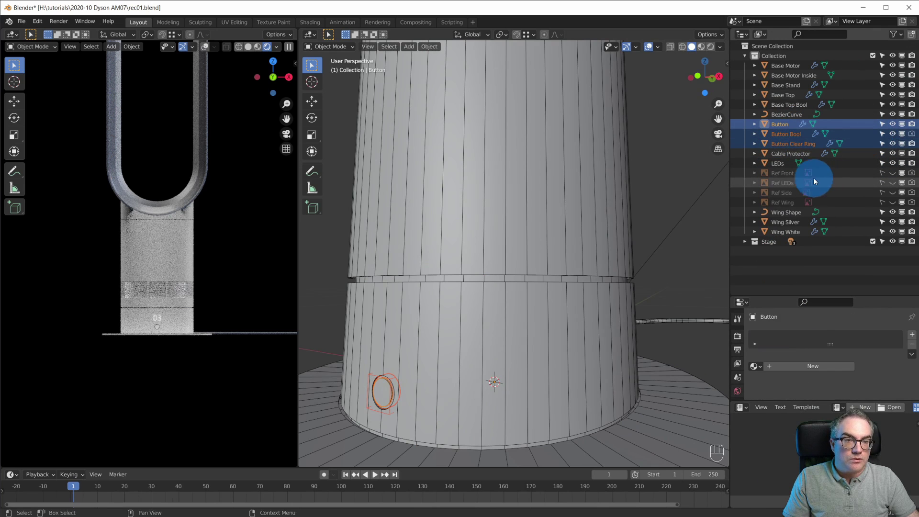
{"action": "left_click", "coordinate": [796, 153], "text": "shift"}
{"action": "middle_click_drag", "start_coordinate": [632, 335], "coordinate": [608, 340]}
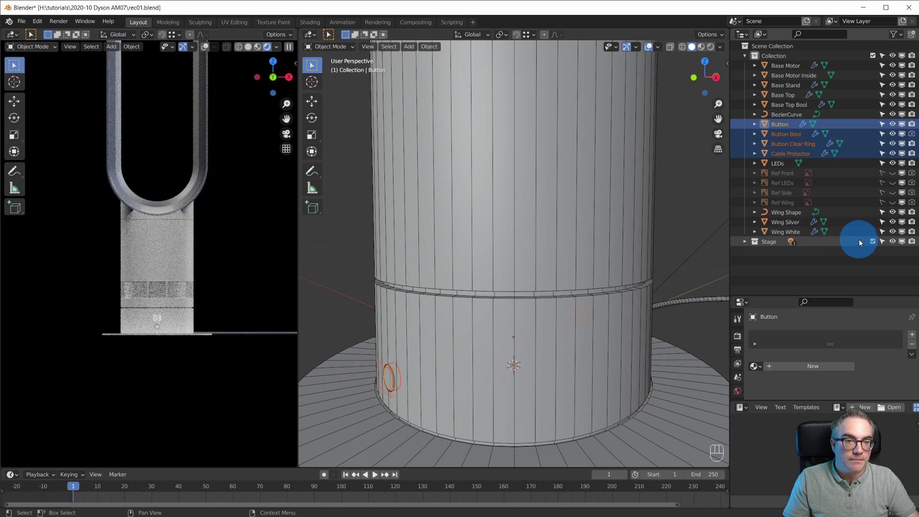
{"action": "left_click", "coordinate": [746, 242]}
{"action": "left_click", "coordinate": [746, 241]}
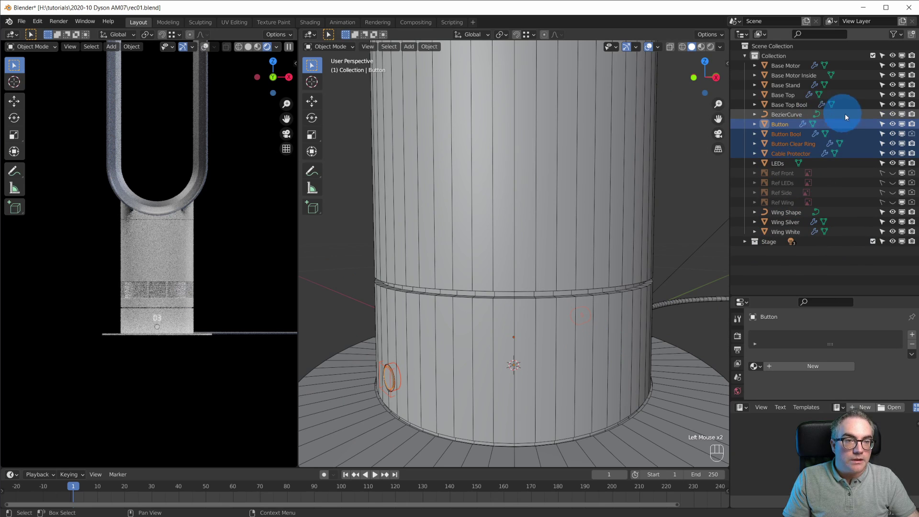
{"action": "left_click", "coordinate": [790, 117], "text": "shift"}
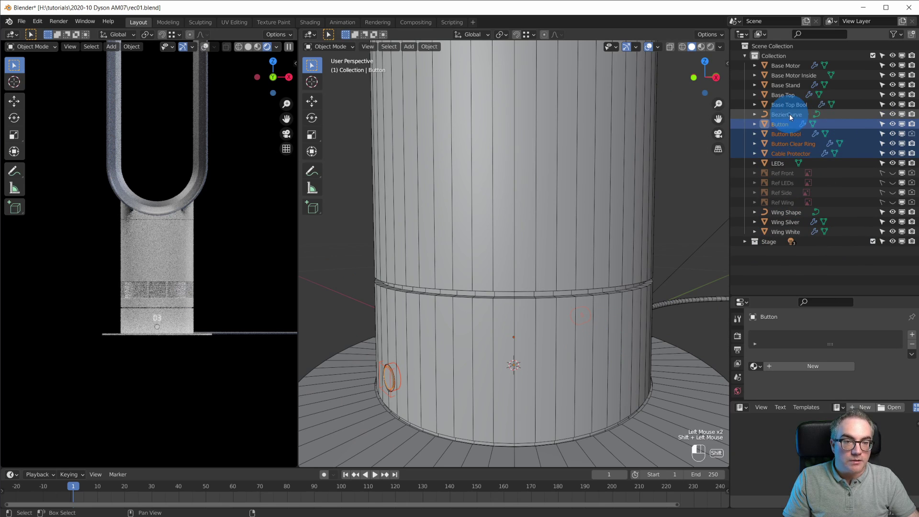
{"action": "left_click", "coordinate": [831, 152], "text": "ctrl"}
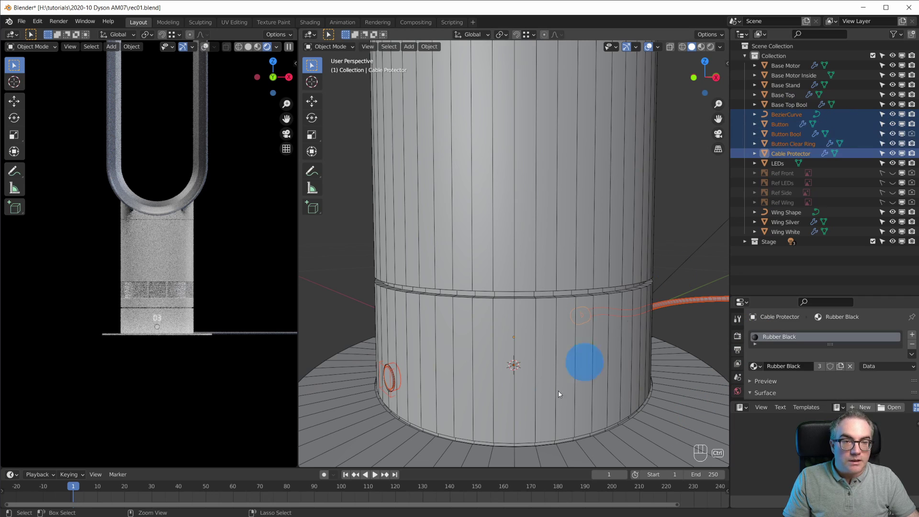
{"action": "left_click", "coordinate": [570, 372], "text": "shift"}
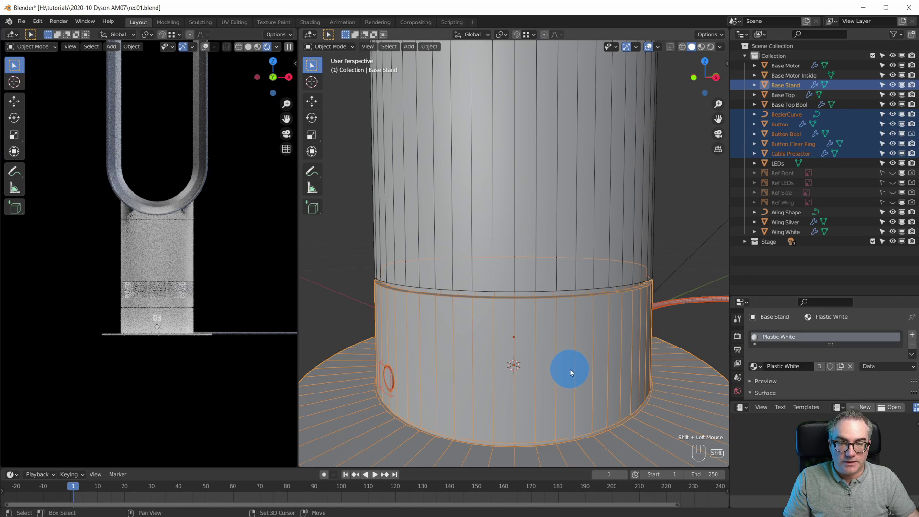
{"action": "key", "text": "ctrl+p"}
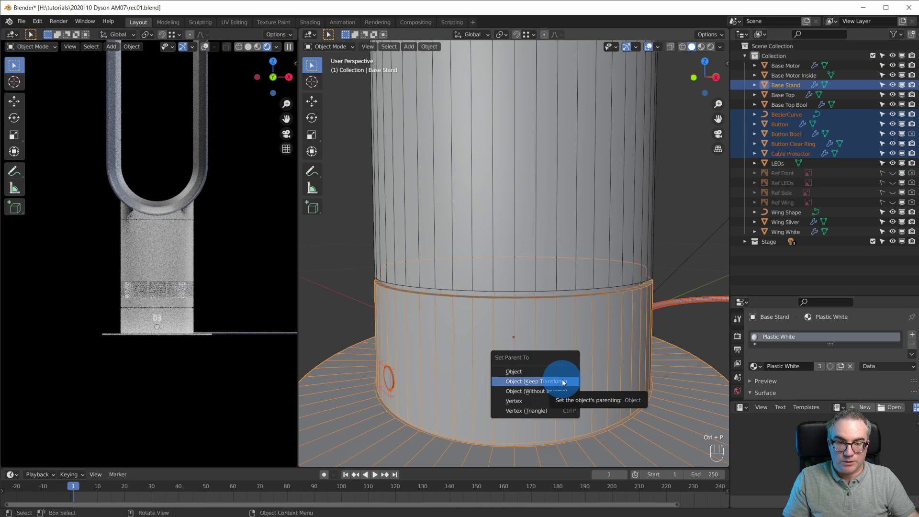
{"action": "left_click", "coordinate": [563, 382]}
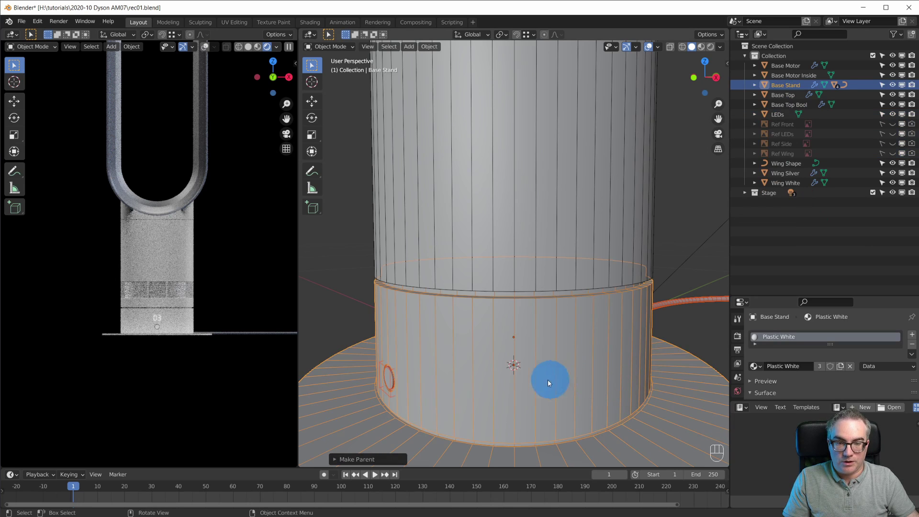
Step: Move the Base Stand down to test whether every attached part follows it, and undo the move
{"action": "scroll", "coordinate": [536, 379], "scroll_direction": "down", "scroll_amount": 4}
{"action": "scroll", "coordinate": [539, 352], "scroll_direction": "up", "scroll_amount": 3}
{"action": "middle_click_drag", "start_coordinate": [540, 353], "coordinate": [512, 348]}
{"action": "left_click", "coordinate": [544, 352]}
{"action": "scroll", "coordinate": [544, 352], "scroll_direction": "down", "scroll_amount": 4}
{"action": "left_click", "coordinate": [530, 304]}
{"action": "key", "text": "g"}
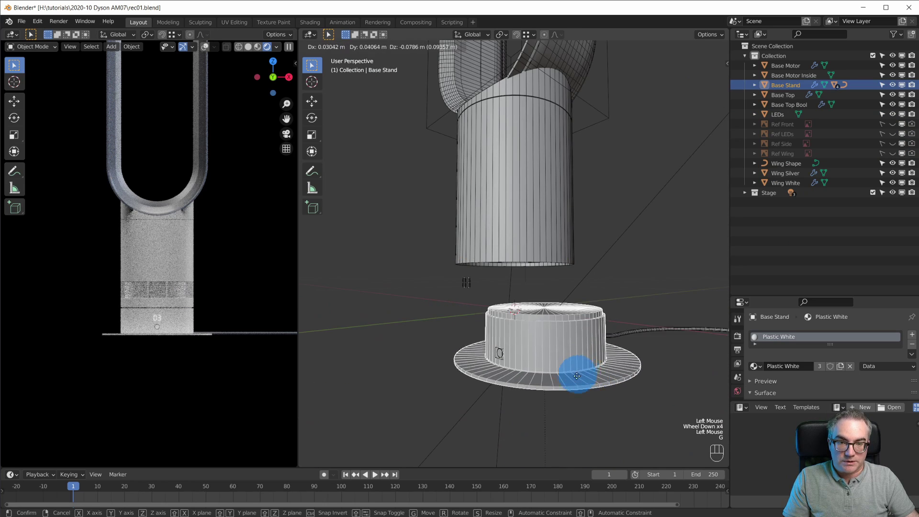
{"action": "left_click", "coordinate": [553, 357]}
{"action": "scroll", "coordinate": [500, 346], "scroll_direction": "up", "scroll_amount": 7}
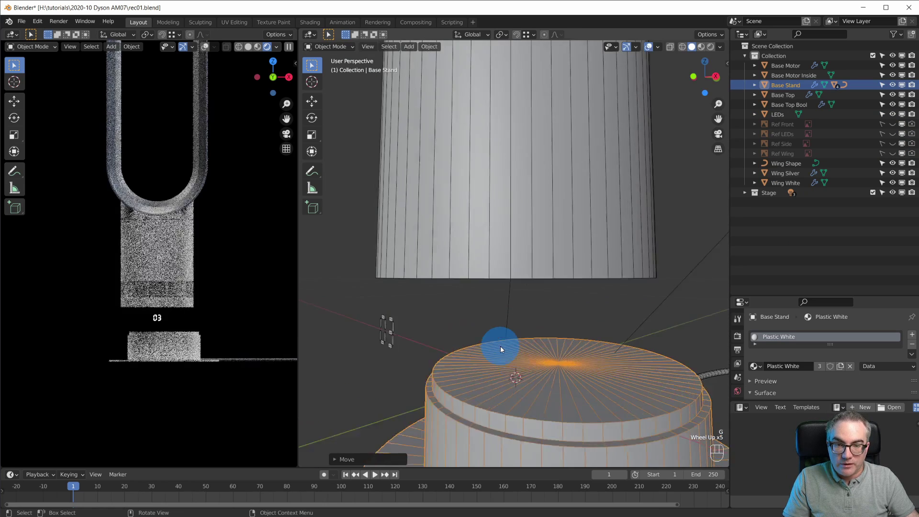
{"action": "scroll", "coordinate": [501, 346], "scroll_direction": "down", "scroll_amount": 4}
{"action": "scroll", "coordinate": [500, 345], "scroll_direction": "down", "scroll_amount": 2}
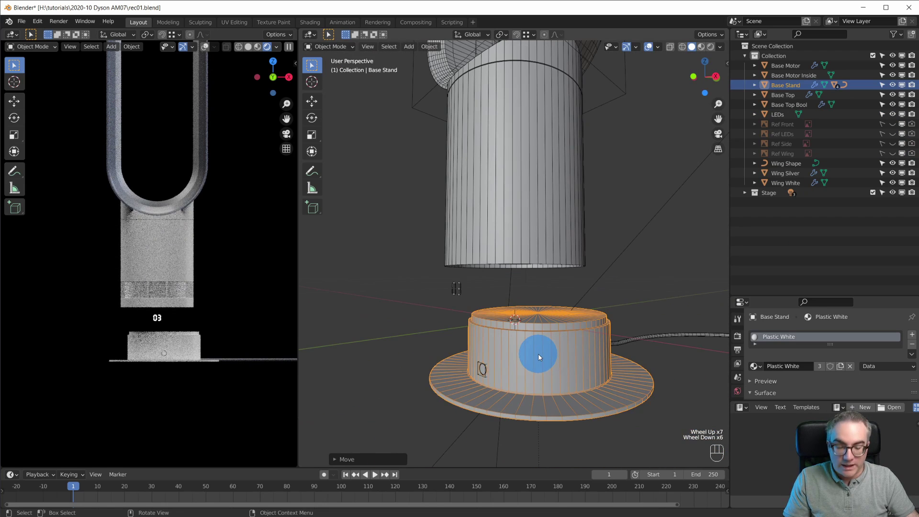
{"action": "key", "text": "ctrl+z"}
Step: Parent the LEDs object to the Base Stand using Object (Keep Transform)
{"action": "scroll", "coordinate": [539, 363], "scroll_direction": "up", "scroll_amount": 1}
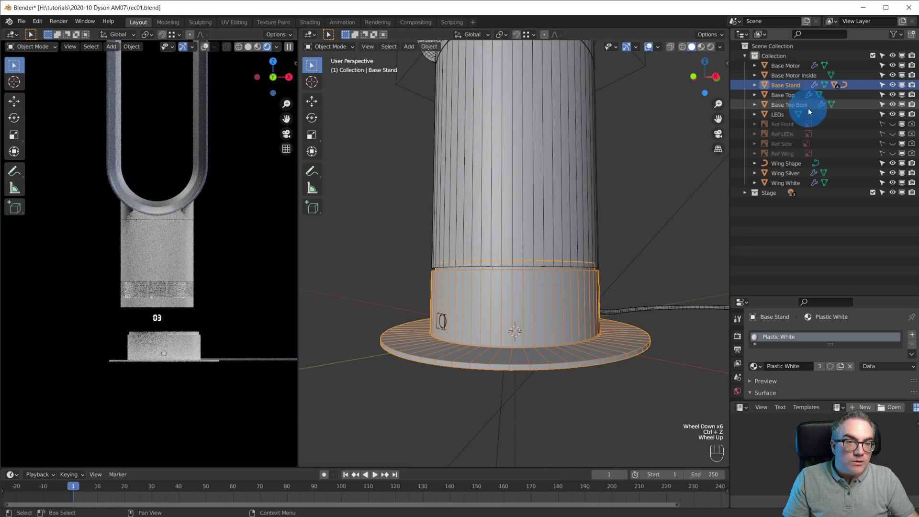
{"action": "left_click", "coordinate": [794, 114]}
{"action": "left_click", "coordinate": [510, 306], "text": "shift"}
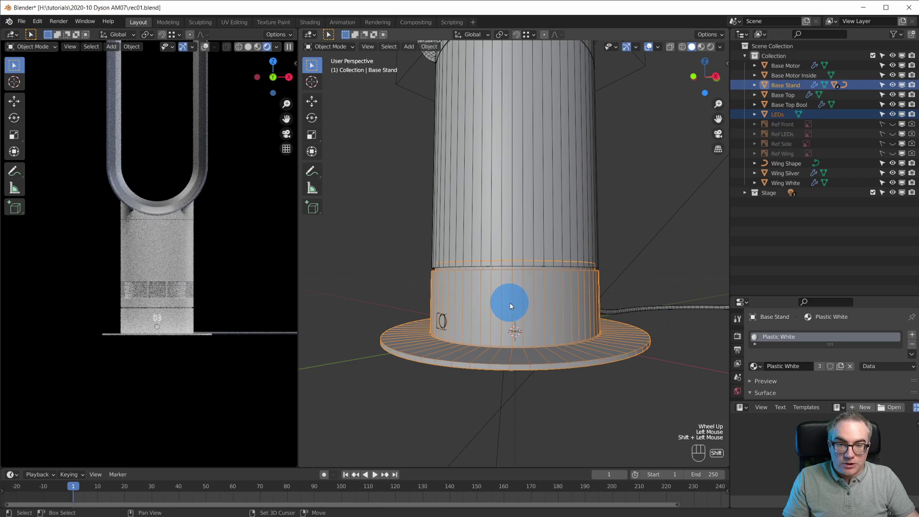
{"action": "key", "text": "ctrl+p"}
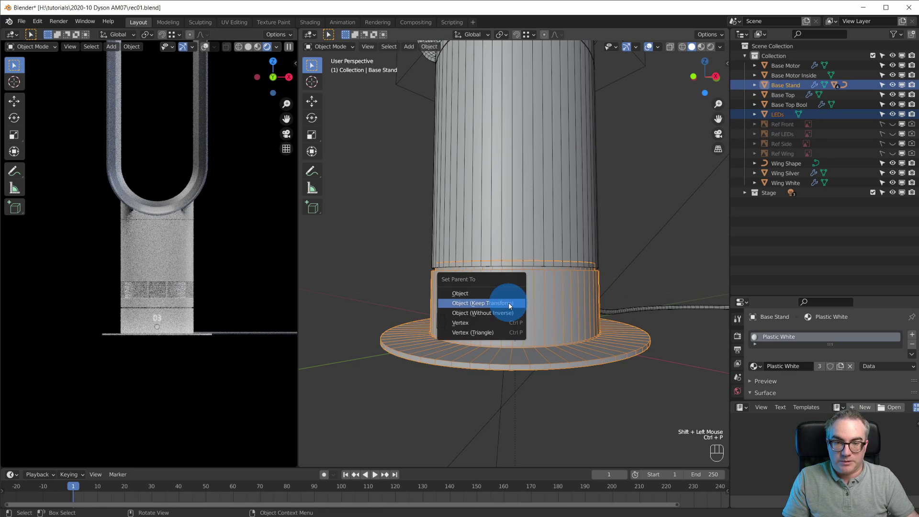
{"action": "left_click", "coordinate": [510, 303]}
Step: Move the Base Stand down again to check that the LEDs follow it, and restore its original position
{"action": "key", "text": "g"}
{"action": "left_click", "coordinate": [515, 318]}
{"action": "key", "text": "g"}
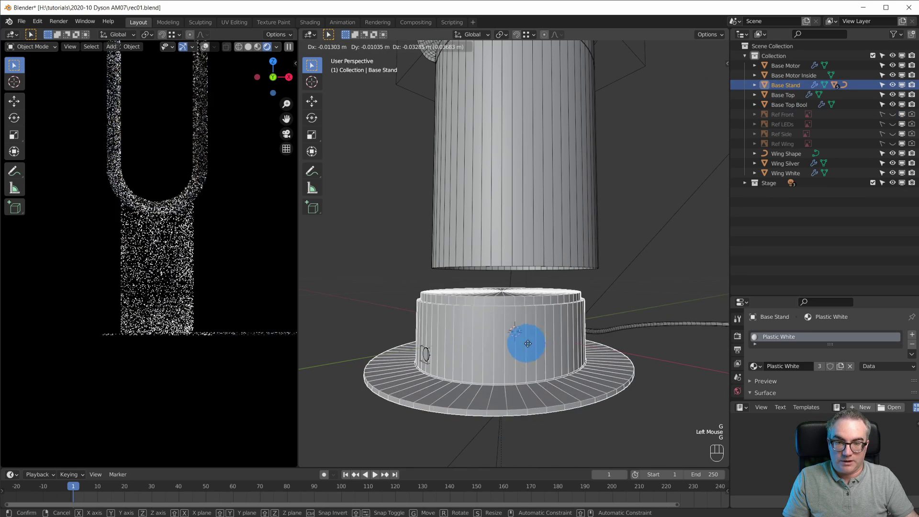
{"action": "left_click", "coordinate": [529, 358]}
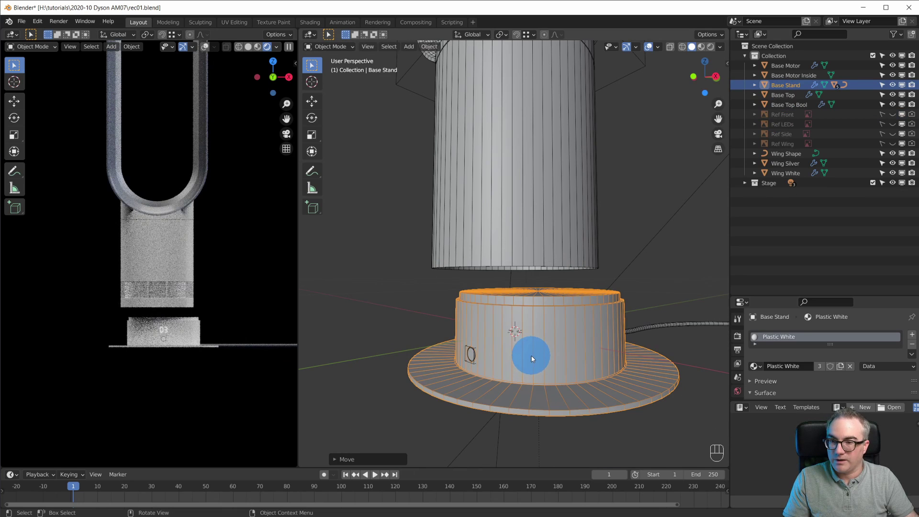
{"action": "scroll", "coordinate": [173, 349], "scroll_direction": "up", "scroll_amount": 3}
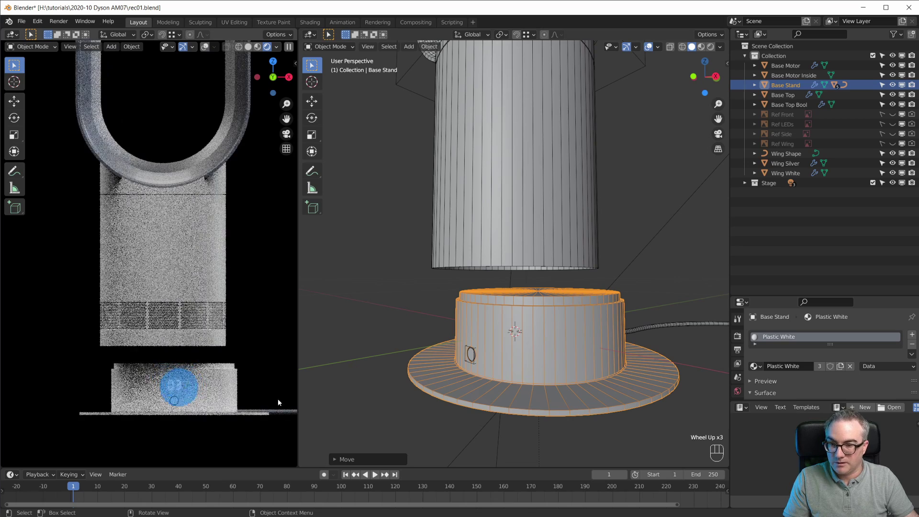
{"action": "left_click", "coordinate": [553, 370]}
Step: Parent the Base Motor Inside object to Base Motor using Object (Keep Transform)
{"action": "left_click", "coordinate": [564, 340]}
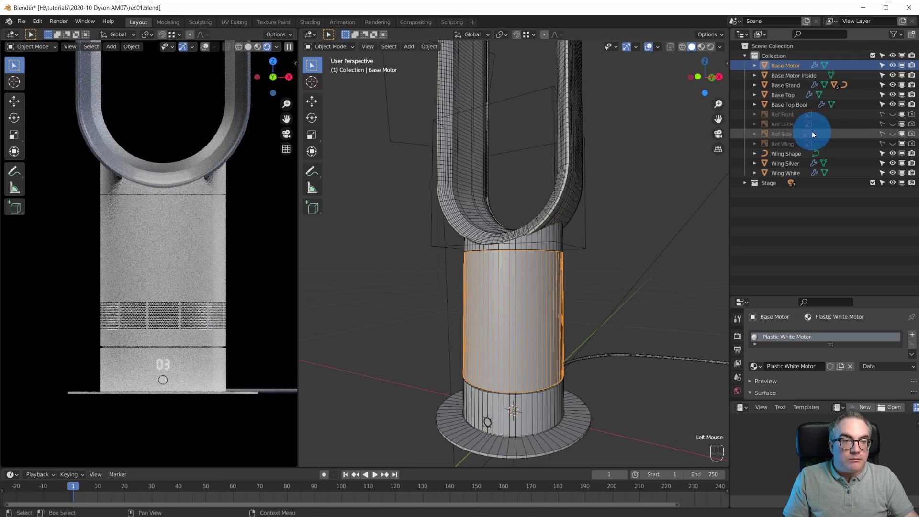
{"action": "left_click", "coordinate": [795, 76]}
{"action": "middle_click_drag", "start_coordinate": [599, 287], "coordinate": [622, 259]}
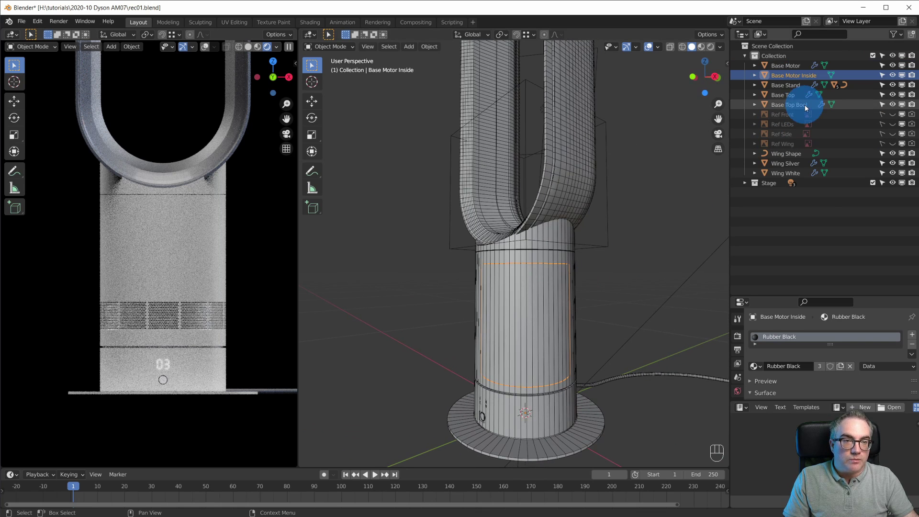
{"action": "left_click", "coordinate": [542, 256], "text": "shift"}
{"action": "key", "text": "ctrl+p"}
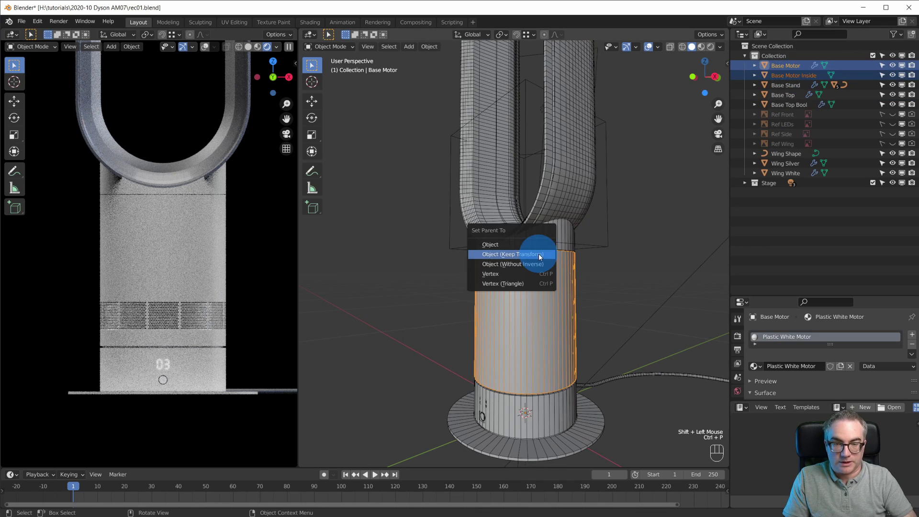
{"action": "left_click", "coordinate": [540, 255]}
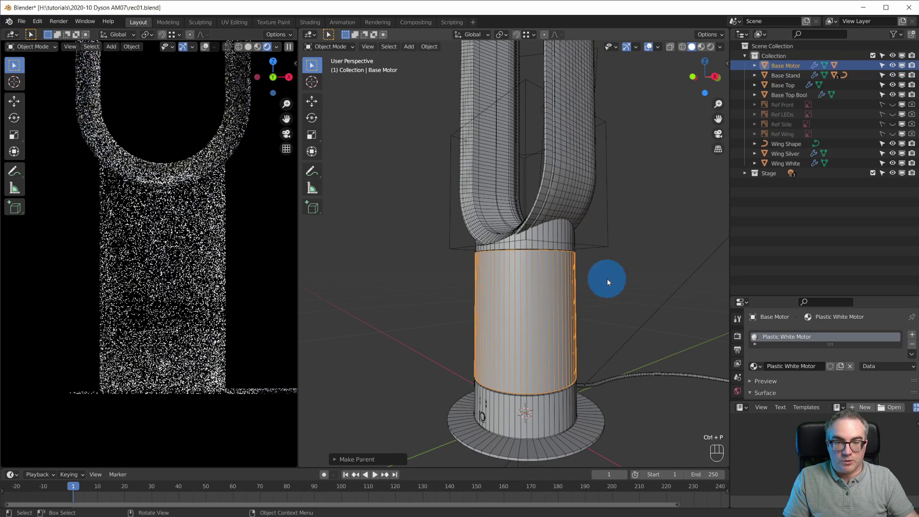
Step: Try moving the Base Motor aside to check that its inner part follows it, and cancel the move
{"action": "left_click", "coordinate": [548, 288]}
{"action": "left_click", "coordinate": [567, 296]}
{"action": "key", "text": "g"}
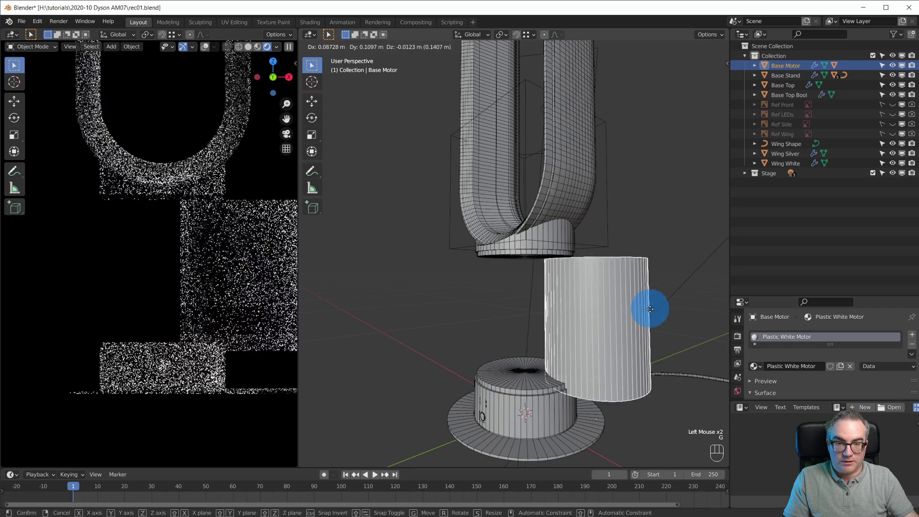
{"action": "right_click", "coordinate": [620, 309]}
Step: Parent Wing White, Wing Silver and Base Top to Base Motor using Object (Keep Transform)
{"action": "middle_click_drag", "start_coordinate": [597, 292], "coordinate": [602, 356], "text": "shift"}
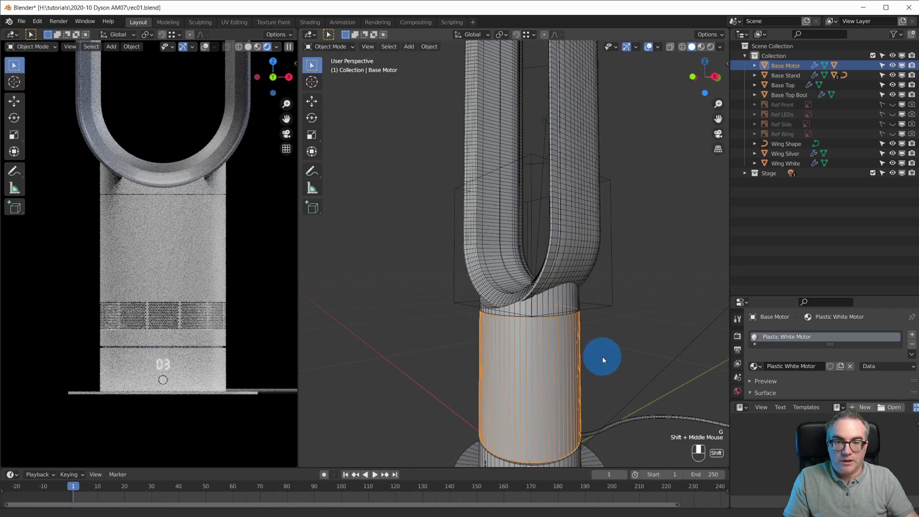
{"action": "scroll", "coordinate": [602, 359], "scroll_direction": "up", "scroll_amount": 2}
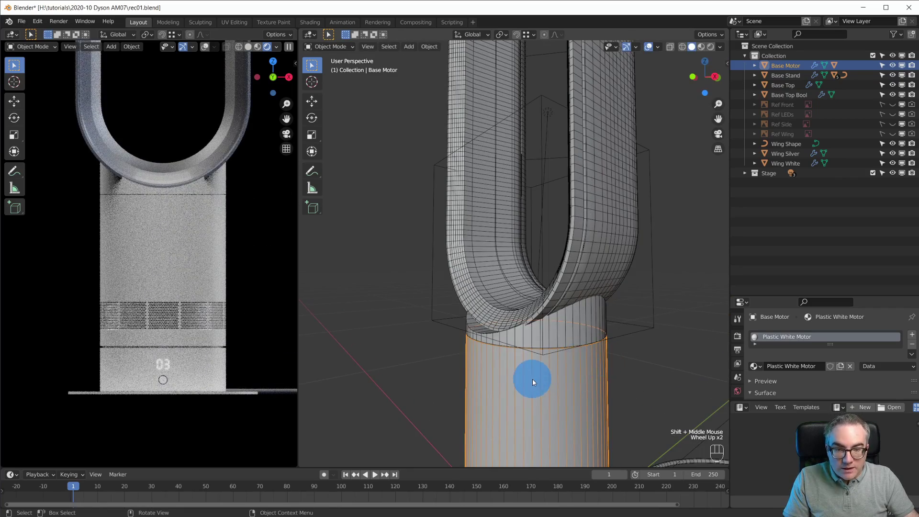
{"action": "scroll", "coordinate": [528, 379], "scroll_direction": "down", "scroll_amount": 2}
{"action": "middle_click_drag", "start_coordinate": [639, 323], "coordinate": [585, 328]}
{"action": "left_click", "coordinate": [574, 297]}
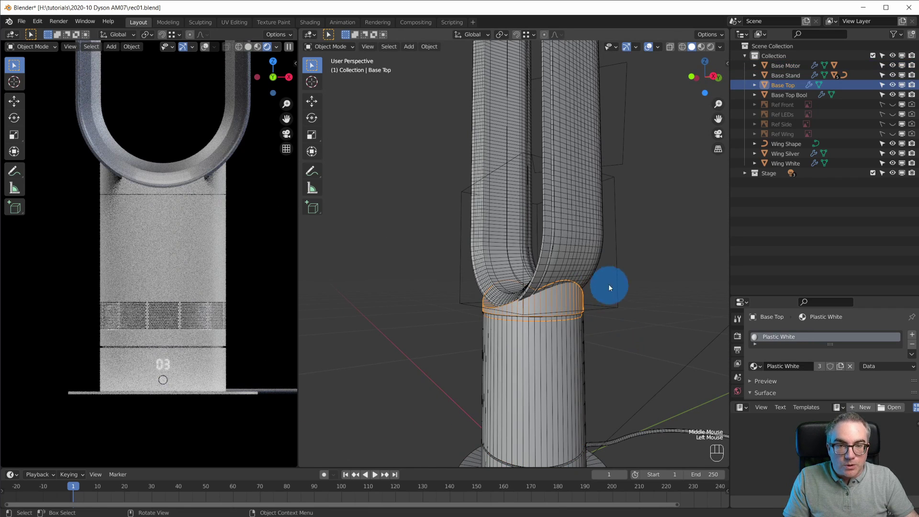
{"action": "left_click", "coordinate": [587, 211]}
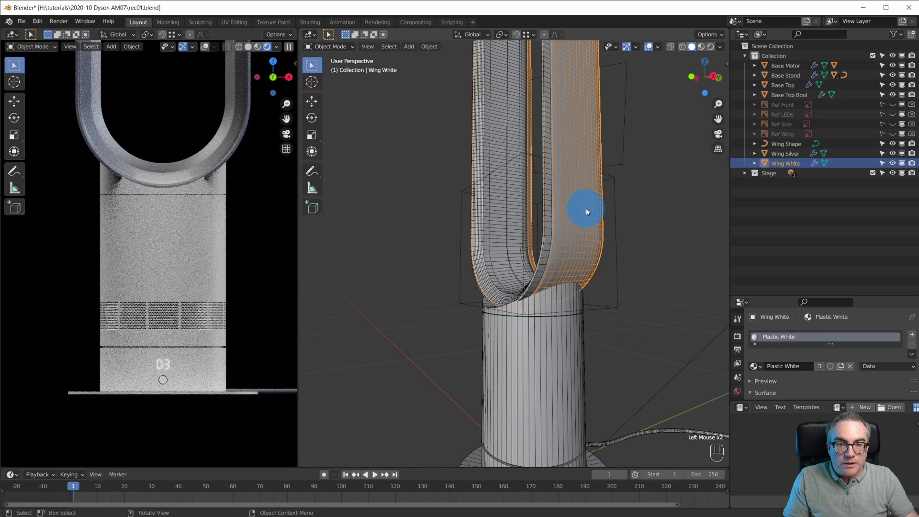
{"action": "left_click", "coordinate": [548, 136], "text": "shift"}
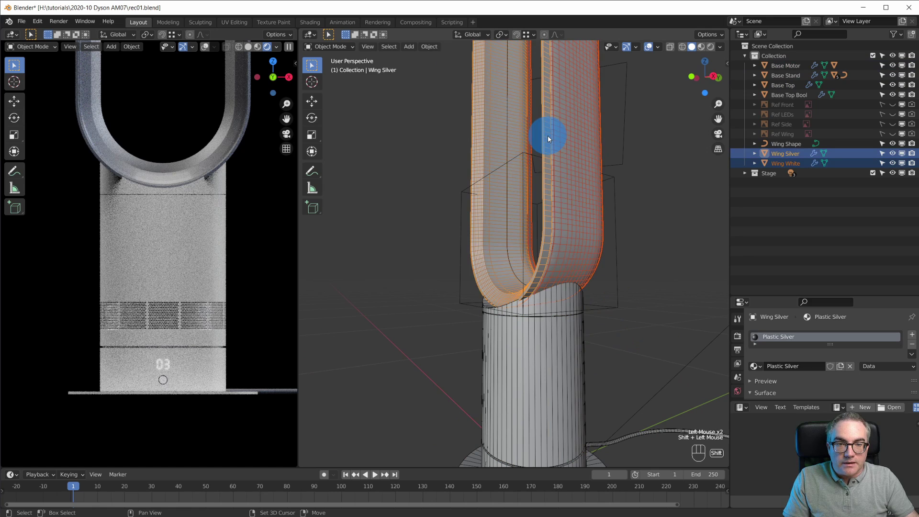
{"action": "left_click", "coordinate": [576, 305], "text": "shift"}
{"action": "key", "text": "ctrl+p"}
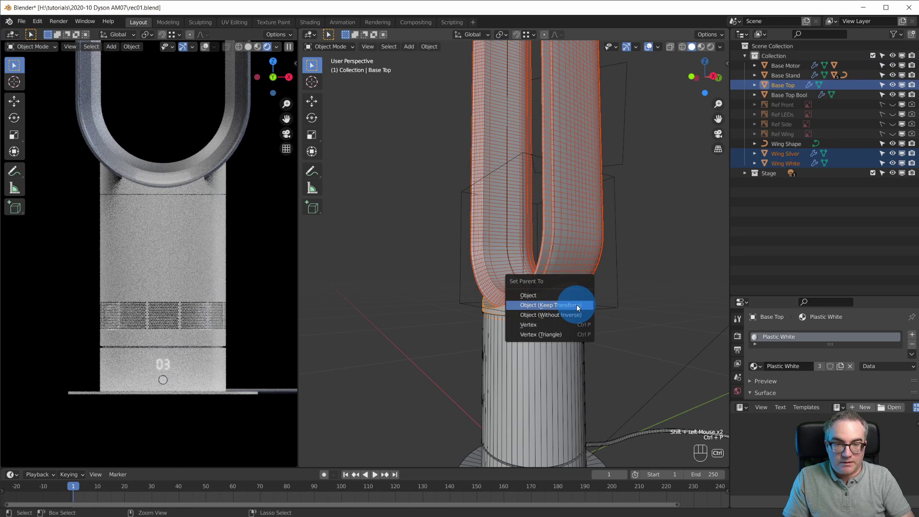
{"action": "left_click", "coordinate": [577, 304]}
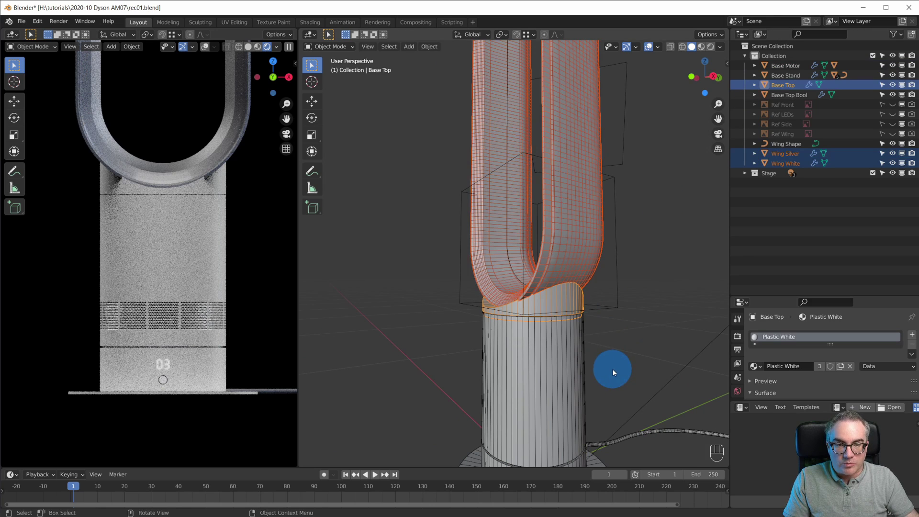
{"action": "left_click", "coordinate": [567, 358], "text": "shift"}
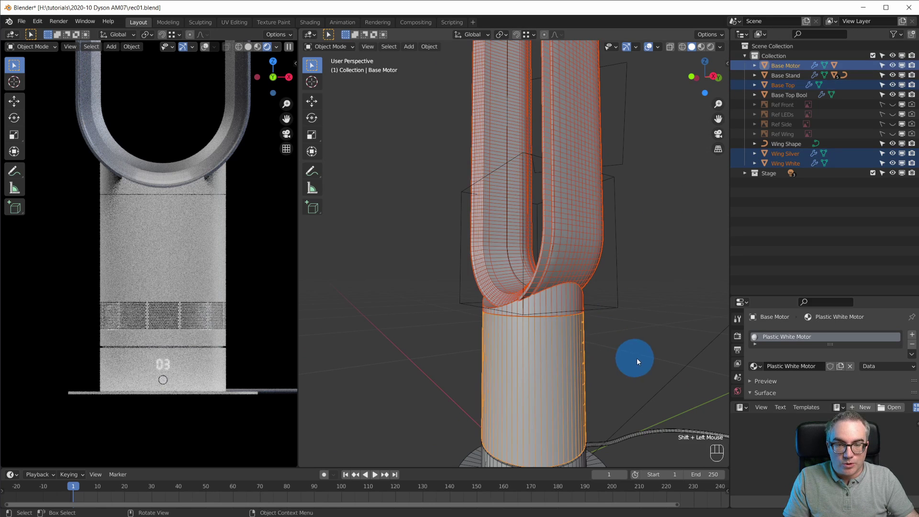
{"action": "key", "text": "ctrl+p"}
{"action": "left_click", "coordinate": [639, 357]}
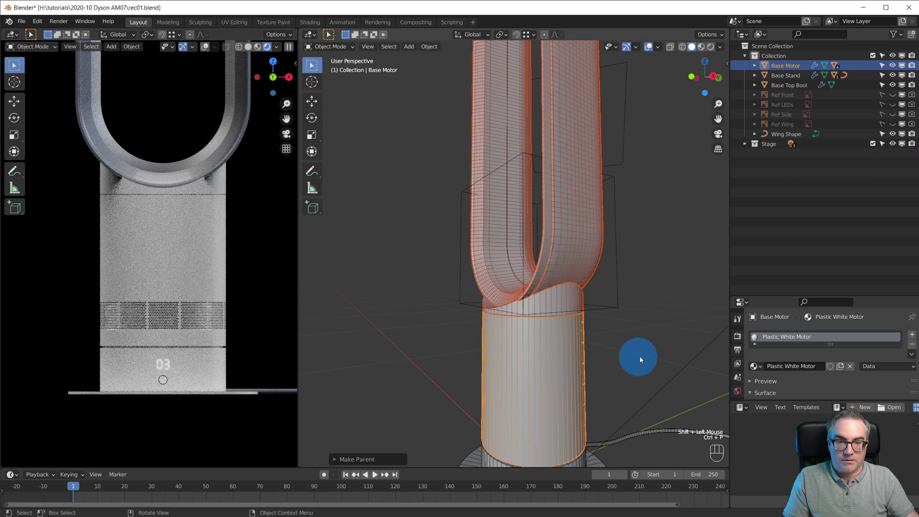
Step: Parent the Base Top Bool box around the wing's lower end to Base Motor using Object (Keep Transform)
{"action": "scroll", "coordinate": [581, 353], "scroll_direction": "down", "scroll_amount": 3}
{"action": "middle_click_drag", "start_coordinate": [571, 307], "coordinate": [589, 325]}
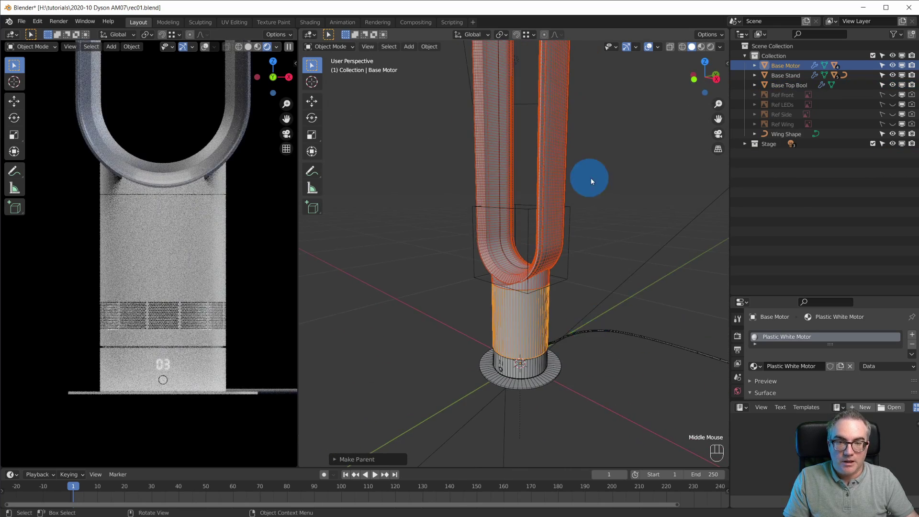
{"action": "scroll", "coordinate": [605, 199], "scroll_direction": "up", "scroll_amount": 2, "text": "shift"}
{"action": "middle_click_drag", "start_coordinate": [604, 197], "coordinate": [663, 336], "text": "shift"}
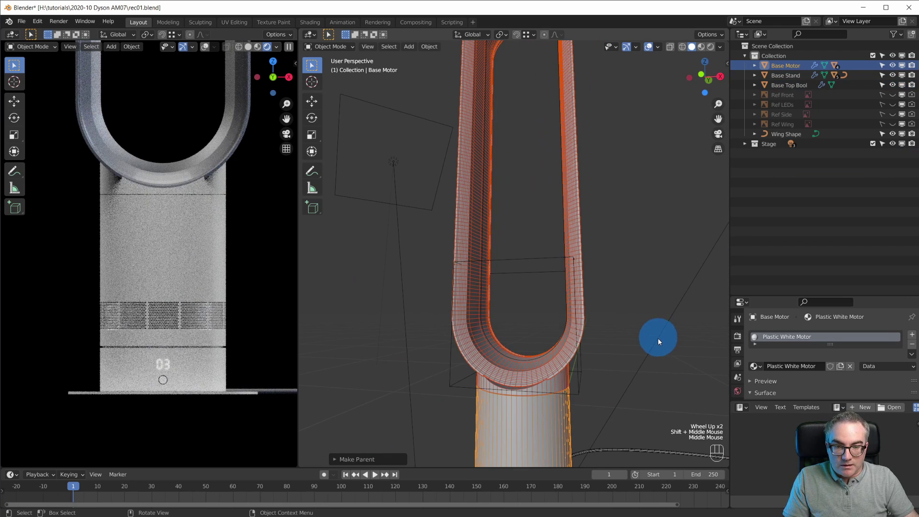
{"action": "left_click", "coordinate": [527, 257]}
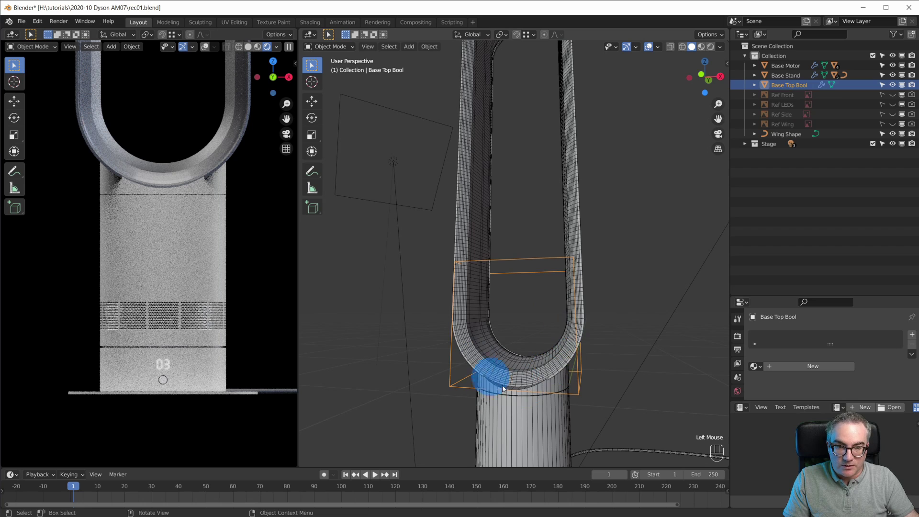
{"action": "middle_click_drag", "start_coordinate": [503, 388], "coordinate": [548, 378]}
{"action": "middle_click_drag", "start_coordinate": [613, 370], "coordinate": [585, 292]}
{"action": "left_click", "coordinate": [525, 365], "text": "ctrl"}
{"action": "left_click", "coordinate": [551, 341], "text": "shift"}
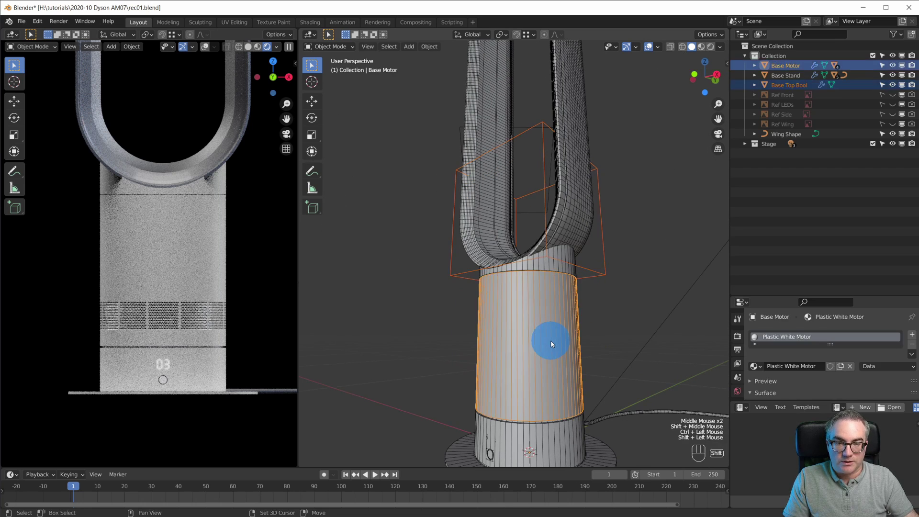
{"action": "key", "text": "ctrl+p"}
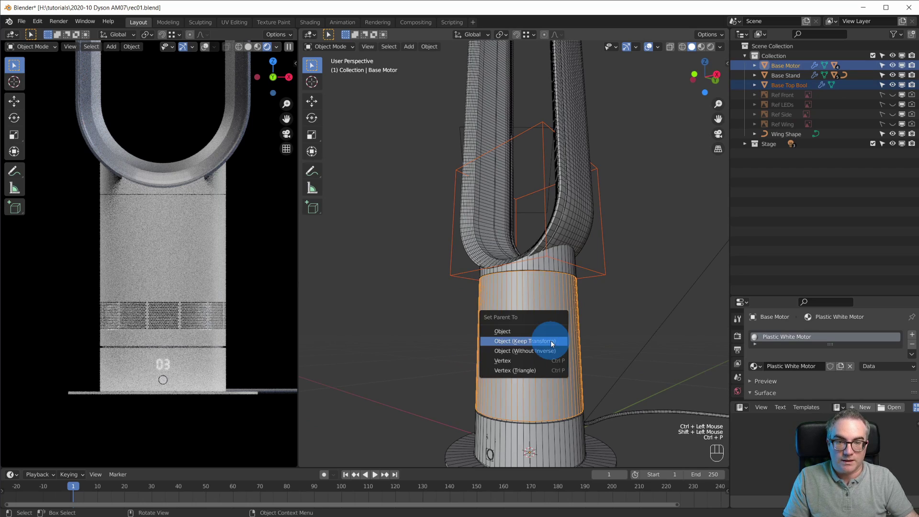
{"action": "left_click", "coordinate": [552, 342]}
Step: Parent the Wing Shape curve to Base Motor using Object (Keep Transform)
{"action": "middle_click_drag", "start_coordinate": [550, 341], "coordinate": [611, 300]}
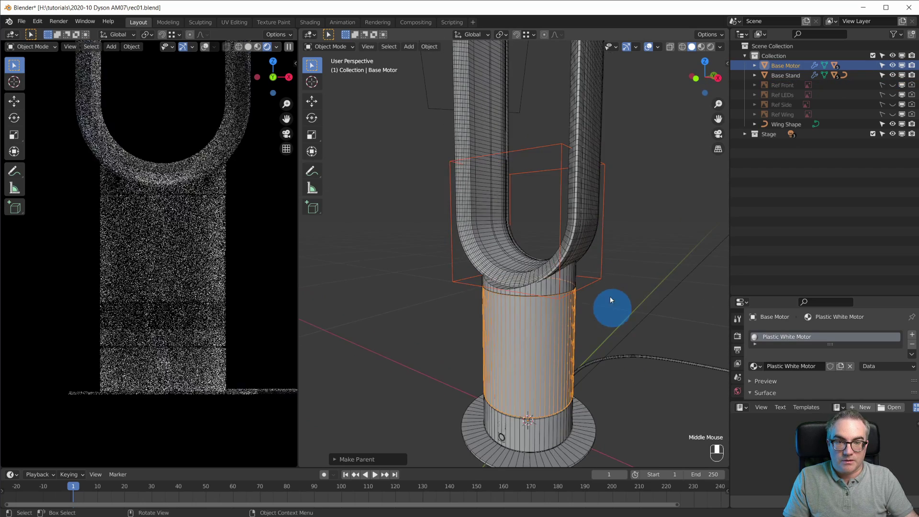
{"action": "scroll", "coordinate": [594, 144], "scroll_direction": "down", "scroll_amount": 3}
{"action": "middle_click_drag", "start_coordinate": [589, 93], "coordinate": [593, 179], "text": "shift"}
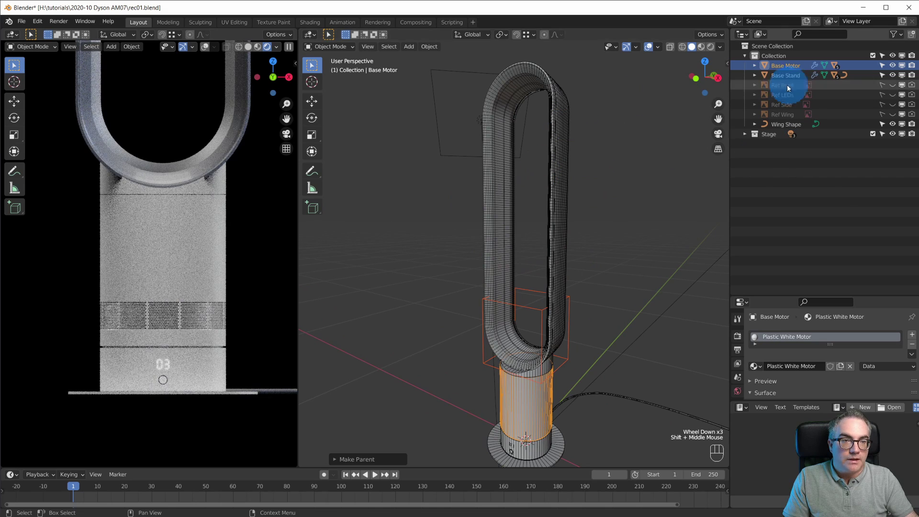
{"action": "left_click", "coordinate": [558, 118]}
{"action": "left_click", "coordinate": [564, 134]}
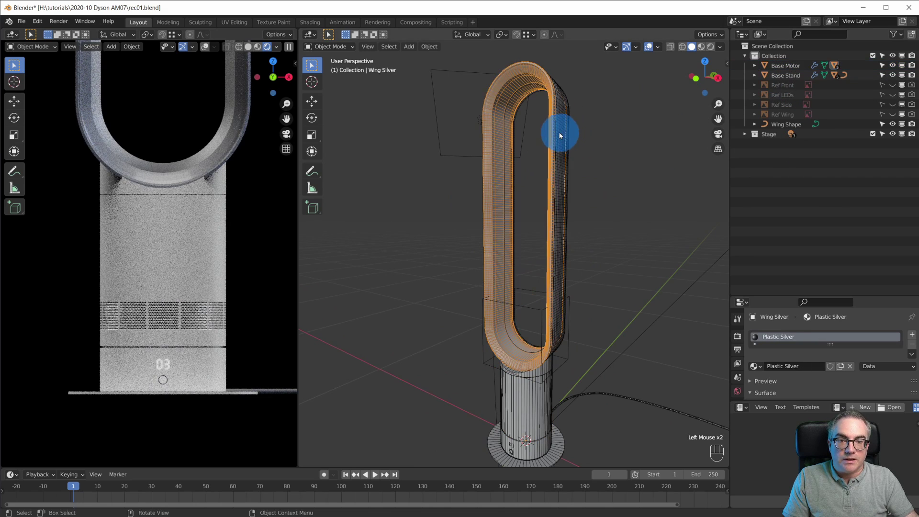
{"action": "left_click", "coordinate": [559, 131]}
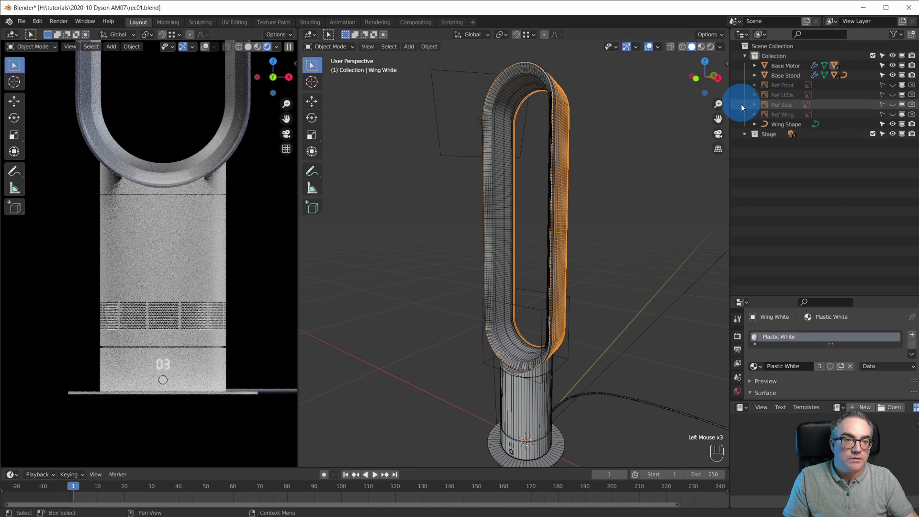
{"action": "left_click", "coordinate": [786, 125]}
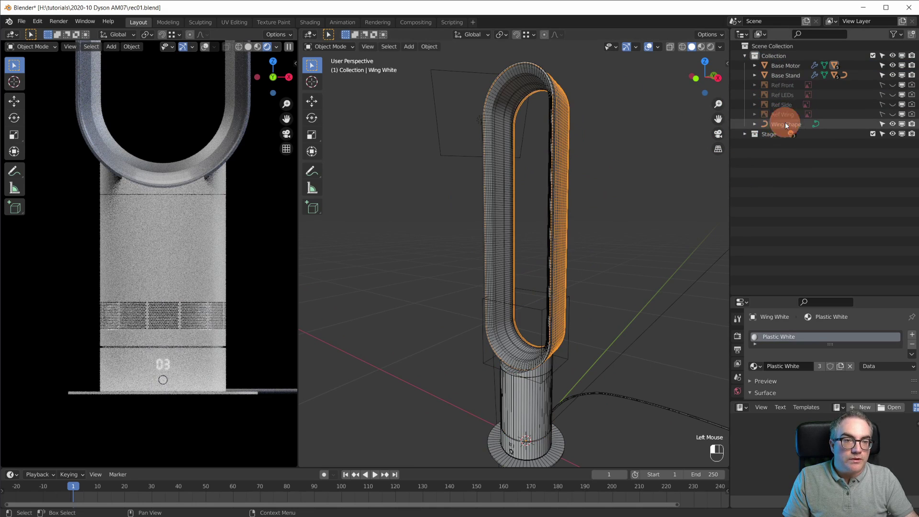
{"action": "left_click", "coordinate": [530, 407], "text": "shift"}
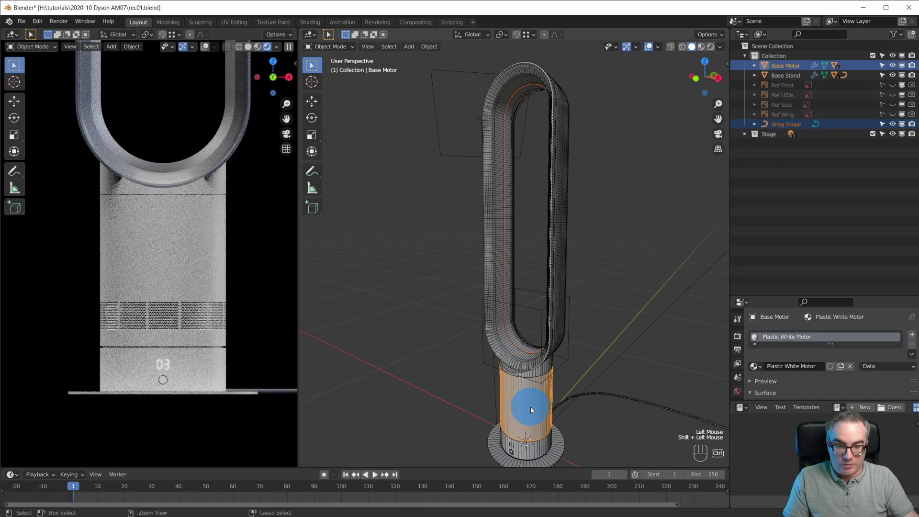
{"action": "key", "text": "ctrl+p"}
{"action": "left_click", "coordinate": [531, 407]}
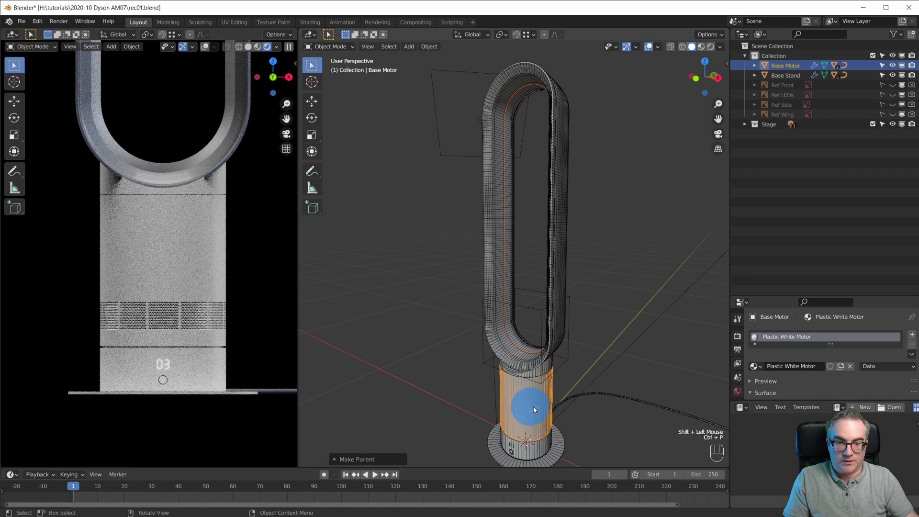
Step: Check the two parent assemblies in the outliner, expanding Base Motor to list its children and selecting it
{"action": "middle_click_drag", "start_coordinate": [619, 365], "coordinate": [611, 355]}
{"action": "scroll", "coordinate": [586, 355], "scroll_direction": "down", "scroll_amount": 1}
{"action": "scroll", "coordinate": [582, 371], "scroll_direction": "up", "scroll_amount": 2}
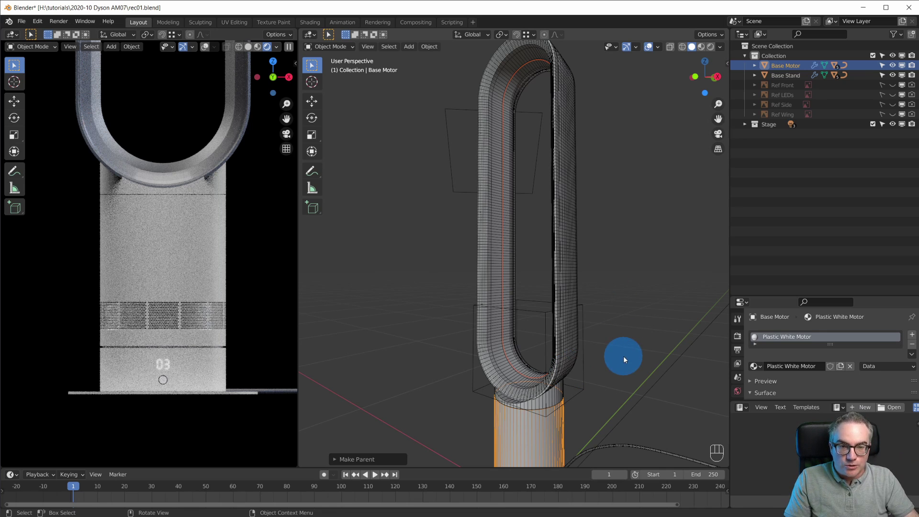
{"action": "left_click", "coordinate": [794, 75]}
{"action": "middle_click_drag", "start_coordinate": [550, 316], "coordinate": [539, 338], "text": "shift"}
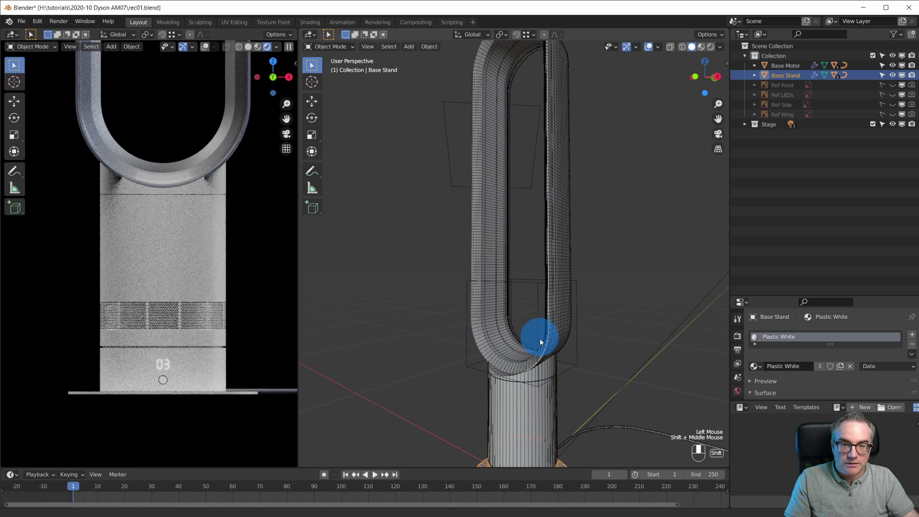
{"action": "left_click", "coordinate": [755, 66]}
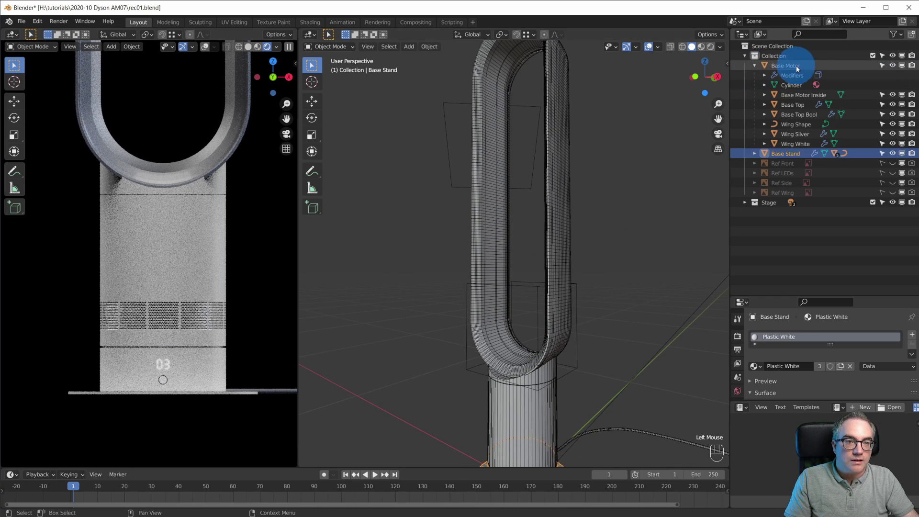
{"action": "left_click", "coordinate": [797, 65]}
Step: Rotate the Base Motor freely and about the global Z axis to test whether its attached parts follow, and restore its orientation
{"action": "middle_click_drag", "start_coordinate": [597, 306], "coordinate": [601, 245], "text": "shift"}
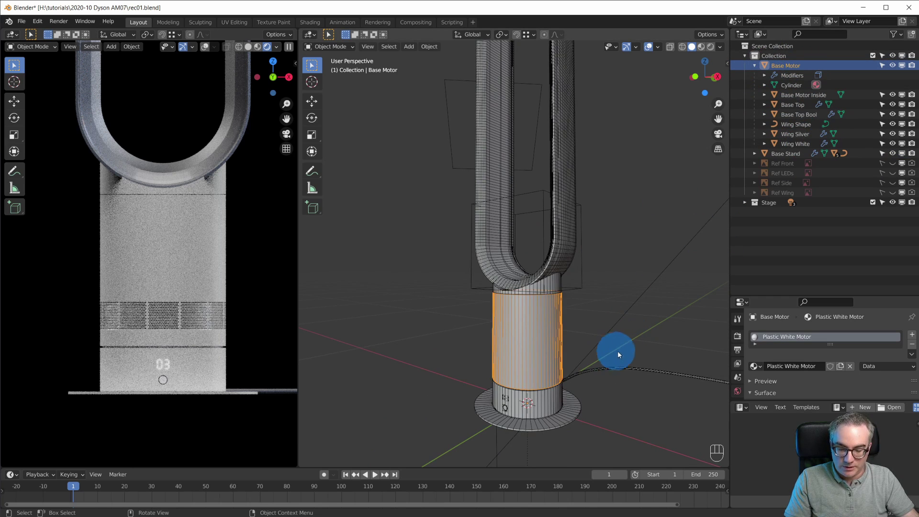
{"action": "key", "text": "r"}
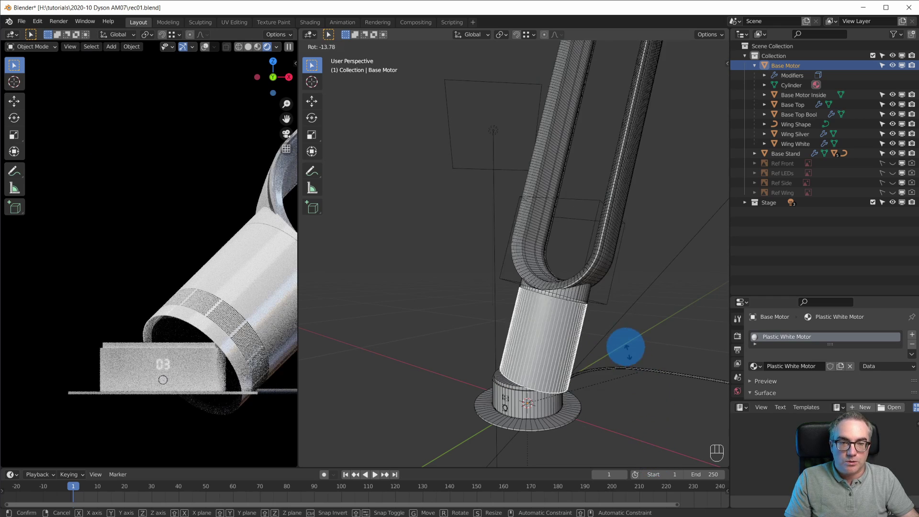
{"action": "left_click", "coordinate": [619, 326]}
{"action": "key", "text": "r"}
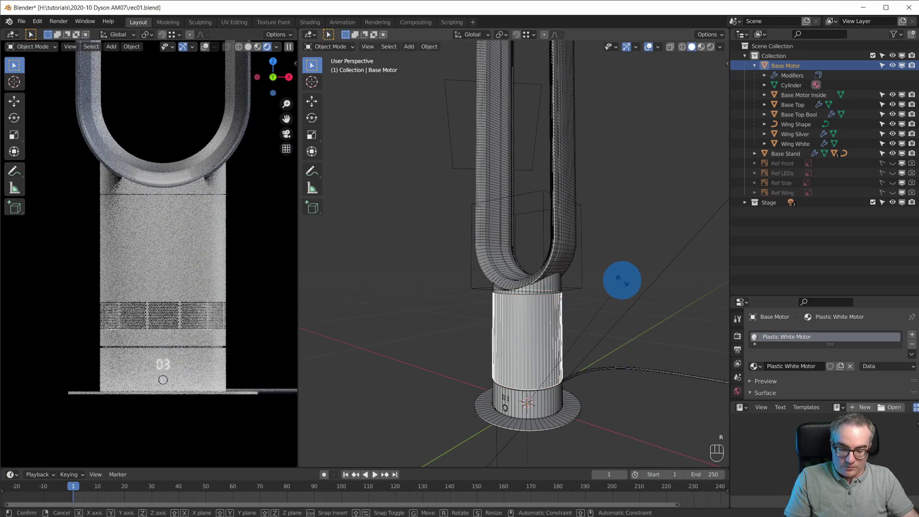
{"action": "key", "text": "z"}
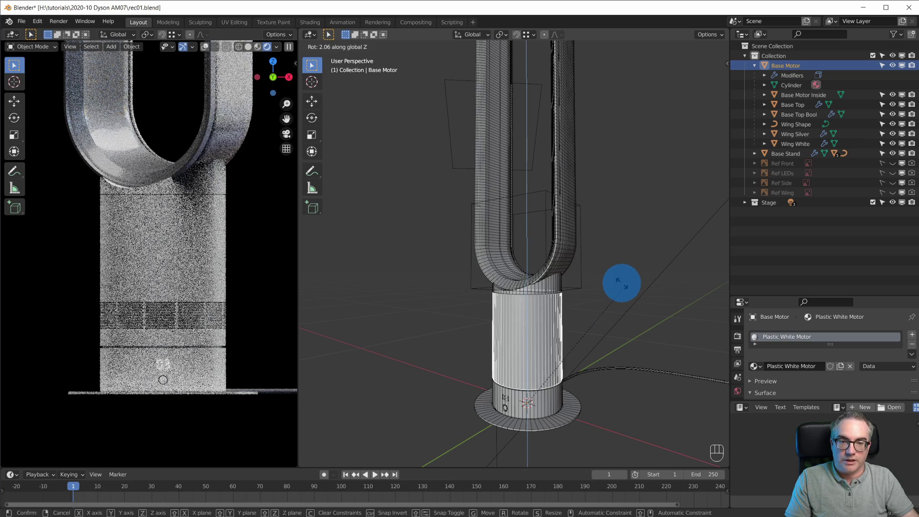
{"action": "left_click", "coordinate": [615, 305]}
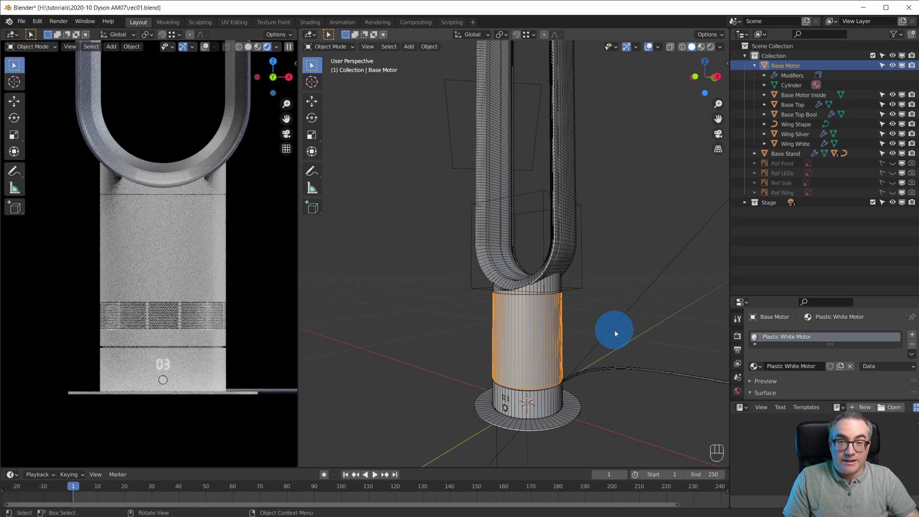
{"action": "middle_click_drag", "start_coordinate": [594, 320], "coordinate": [605, 303], "text": "shift"}
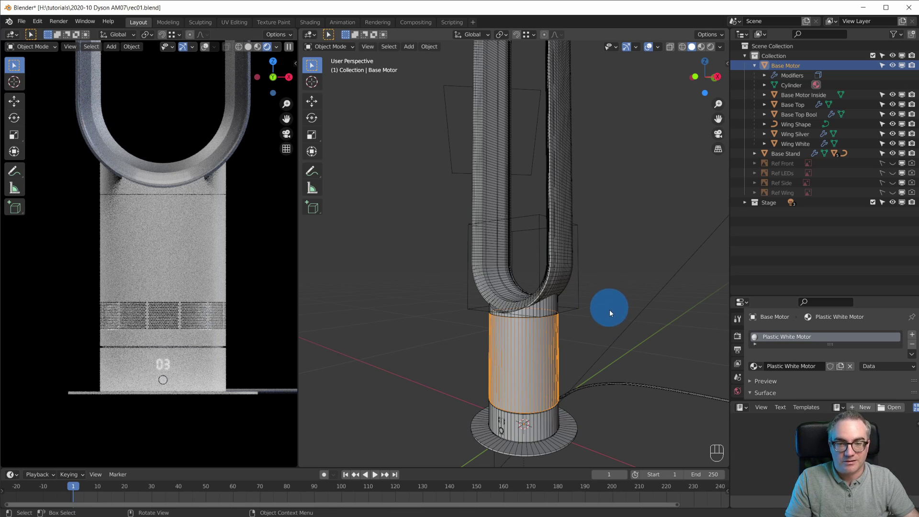
Step: Add a sphere-type Empty at the origin of the fan's base
{"action": "scroll", "coordinate": [610, 317], "scroll_direction": "down", "scroll_amount": 2}
{"action": "scroll", "coordinate": [610, 317], "scroll_direction": "up", "scroll_amount": 2}
{"action": "scroll", "coordinate": [610, 317], "scroll_direction": "down", "scroll_amount": 3}
{"action": "scroll", "coordinate": [611, 317], "scroll_direction": "up", "scroll_amount": 3}
{"action": "mouse_move", "coordinate": [611, 317]}
{"action": "middle_mouse_down"}
{"action": "mouse_move", "coordinate": [656, 312]}
{"action": "mouse_move", "coordinate": [616, 311]}
{"action": "middle_mouse_up"}
{"action": "scroll", "coordinate": [617, 312], "scroll_direction": "down", "scroll_amount": 3}
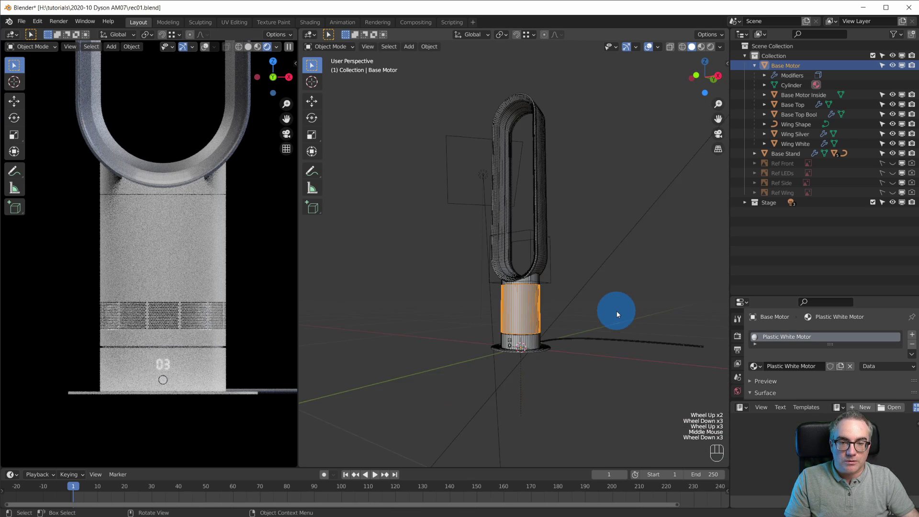
{"action": "scroll", "coordinate": [615, 310], "scroll_direction": "up", "scroll_amount": 1}
{"action": "key", "text": "shift+a"}
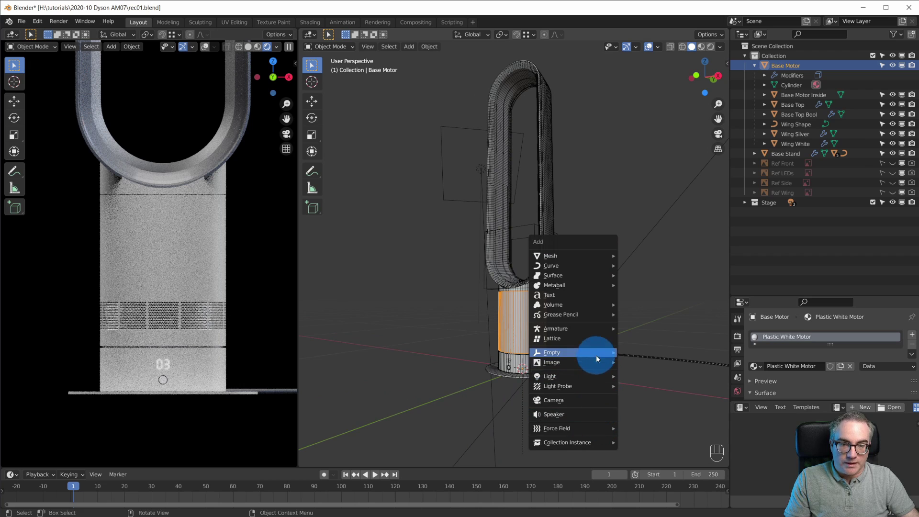
{"action": "mouse_move", "coordinate": [596, 355]}
{"action": "left_click", "coordinate": [680, 405]}
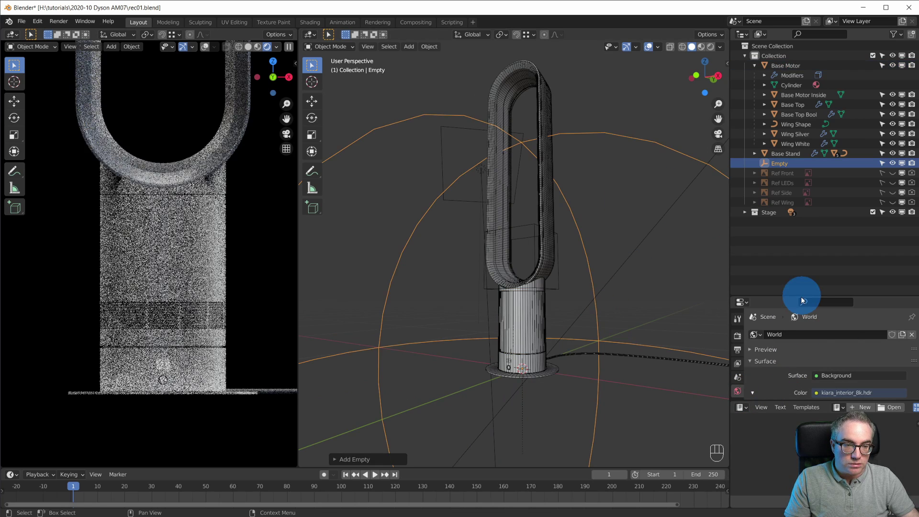
Step: Reduce the sphere Empty's display size to 0.24 m in its object data settings
{"action": "left_click_drag", "start_coordinate": [800, 297], "coordinate": [801, 124]}
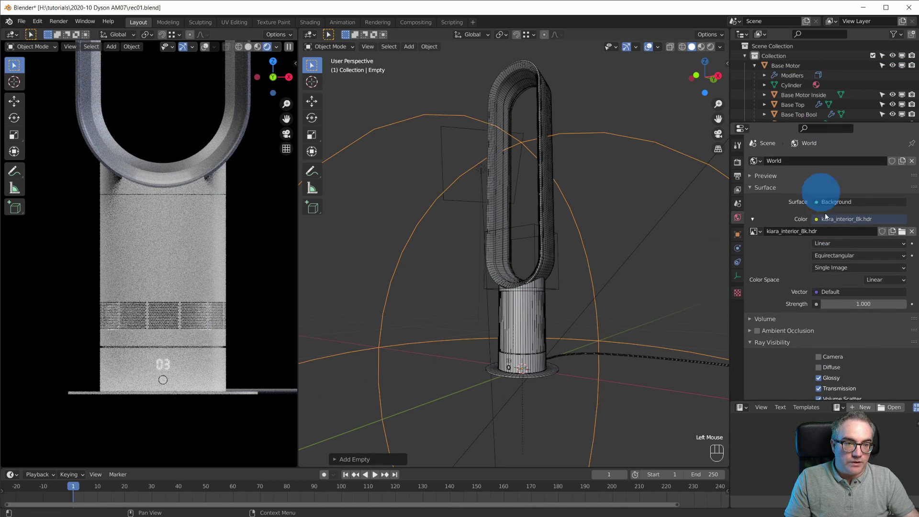
{"action": "scroll", "coordinate": [829, 324], "scroll_direction": "down", "scroll_amount": 3}
{"action": "left_click", "coordinate": [738, 276]}
{"action": "left_click_drag", "start_coordinate": [865, 183], "coordinate": [827, 197]}
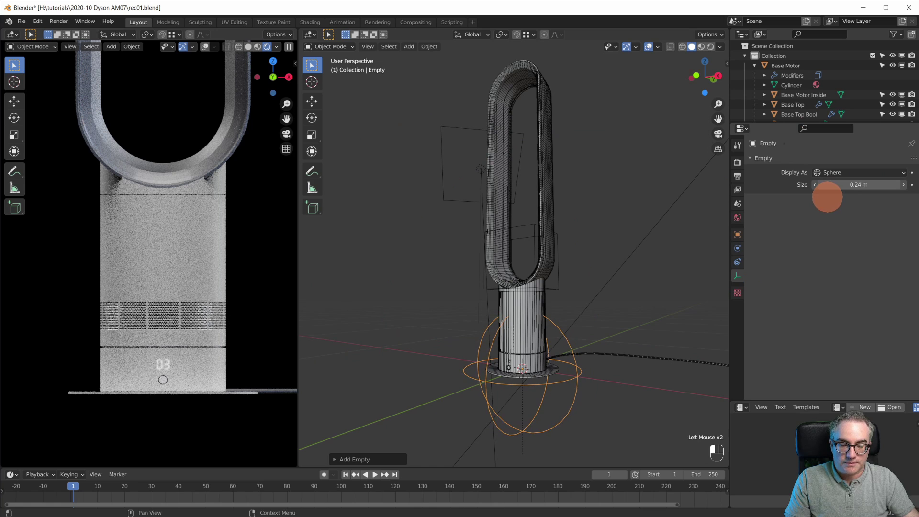
Step: Move the sphere Empty up along the global Z axis to a height of about 0.196 m, around the motor cylinder
{"action": "key", "text": "g"}
{"action": "key", "text": "z"}
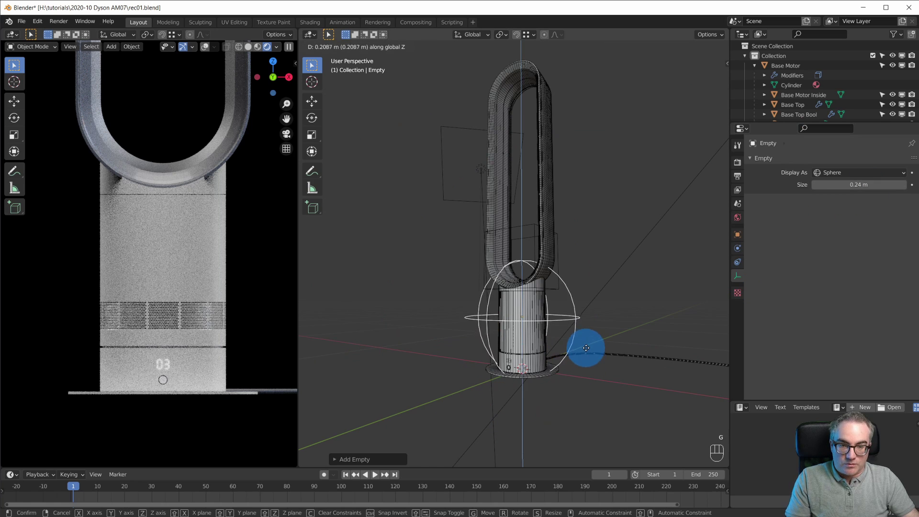
{"action": "left_click", "coordinate": [586, 349]}
{"action": "middle_click_drag", "start_coordinate": [585, 351], "coordinate": [666, 170]}
Step: Lock the Empty's X and Y rotation in its transform properties
{"action": "key", "text": "n"}
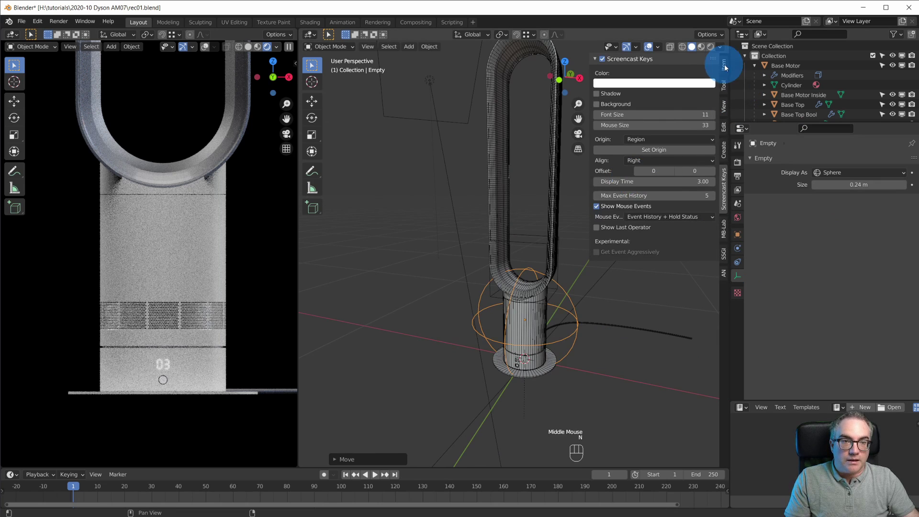
{"action": "left_click", "coordinate": [723, 65]}
{"action": "left_click_drag", "start_coordinate": [705, 122], "coordinate": [704, 133]}
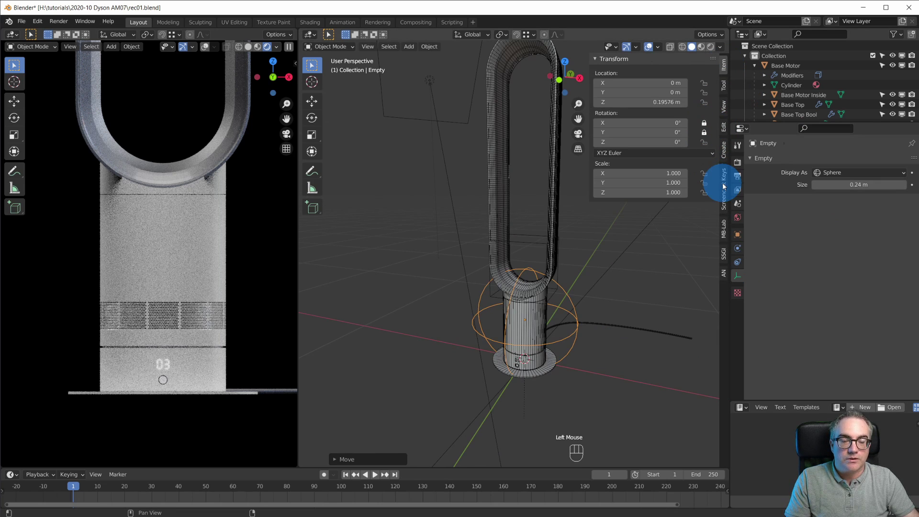
Step: Add a Copy Rotation constraint to Base Motor with the sphere Empty as its target
{"action": "scroll", "coordinate": [646, 306], "scroll_direction": "up", "scroll_amount": 4}
{"action": "scroll", "coordinate": [652, 313], "scroll_direction": "down", "scroll_amount": 3}
{"action": "scroll", "coordinate": [651, 315], "scroll_direction": "up", "scroll_amount": 2}
{"action": "middle_click_drag", "start_coordinate": [650, 314], "coordinate": [658, 246]}
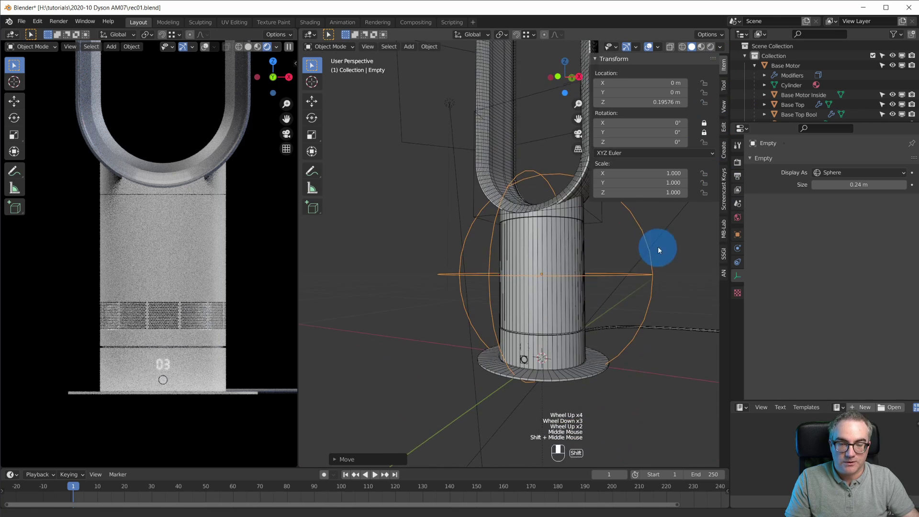
{"action": "middle_click_drag", "start_coordinate": [557, 251], "coordinate": [562, 273]}
{"action": "left_click", "coordinate": [558, 268]}
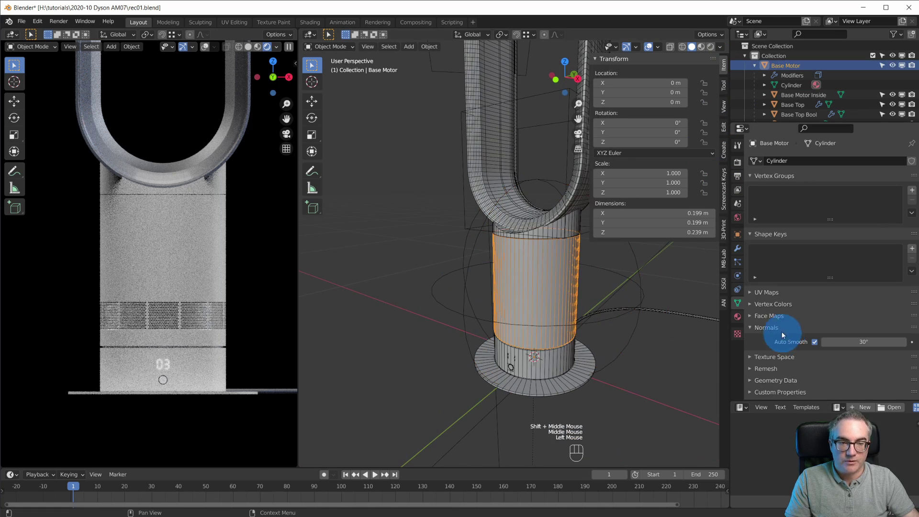
{"action": "left_click", "coordinate": [739, 275]}
{"action": "left_click", "coordinate": [739, 267]}
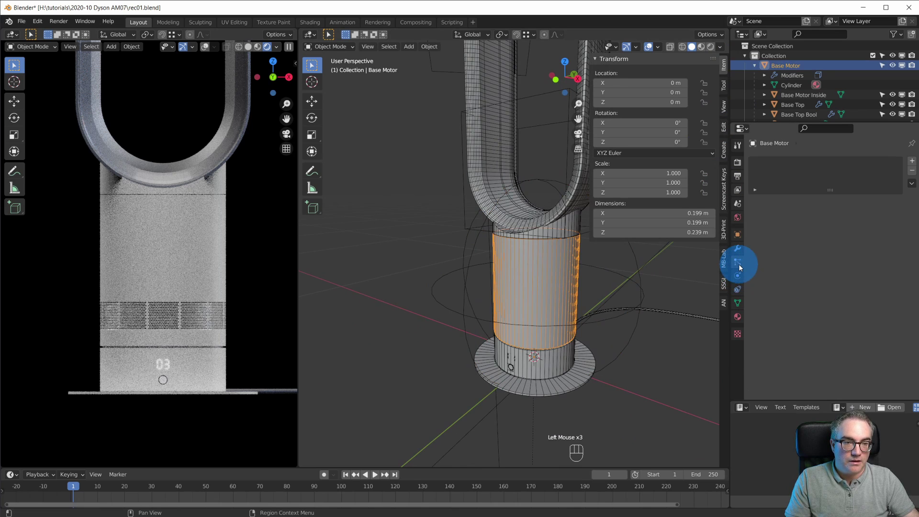
{"action": "left_click", "coordinate": [737, 276]}
{"action": "left_click", "coordinate": [737, 288]}
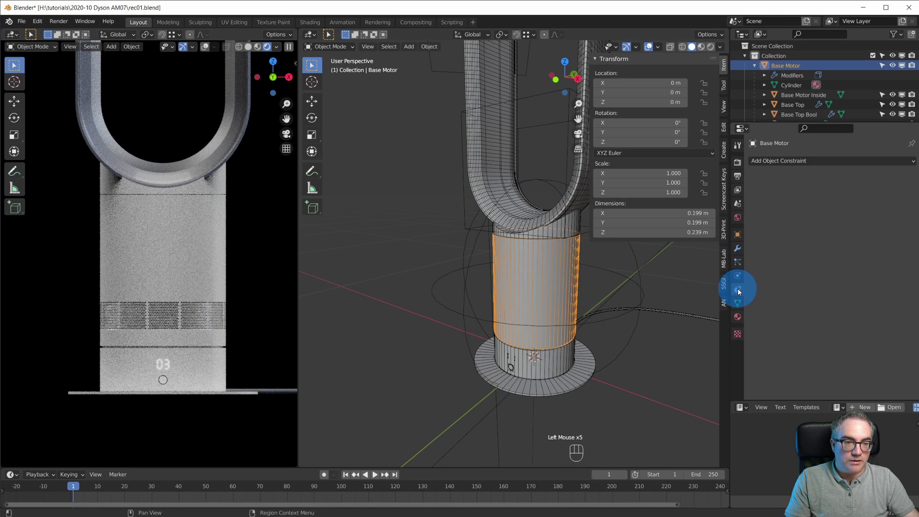
{"action": "left_click", "coordinate": [804, 162]}
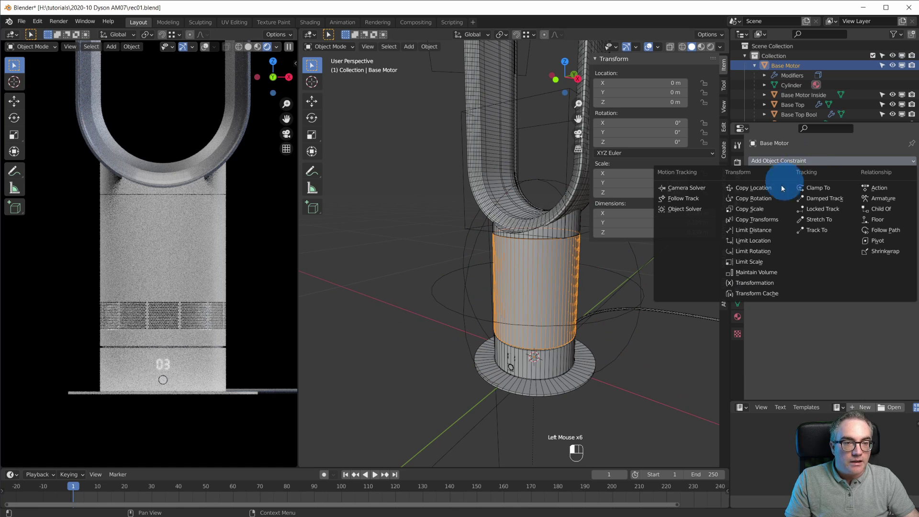
{"action": "left_click", "coordinate": [754, 198]}
{"action": "left_click", "coordinate": [900, 192]}
{"action": "left_click", "coordinate": [469, 282]}
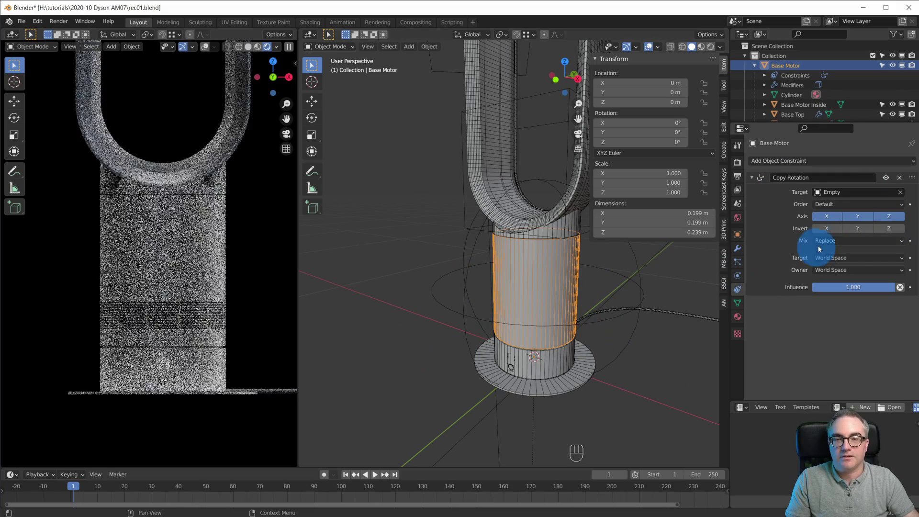
Step: Restrict Base Motor's Copy Rotation constraint to the Z axis by disabling X and Y
{"action": "left_click", "coordinate": [830, 219]}
{"action": "left_click", "coordinate": [854, 217]}
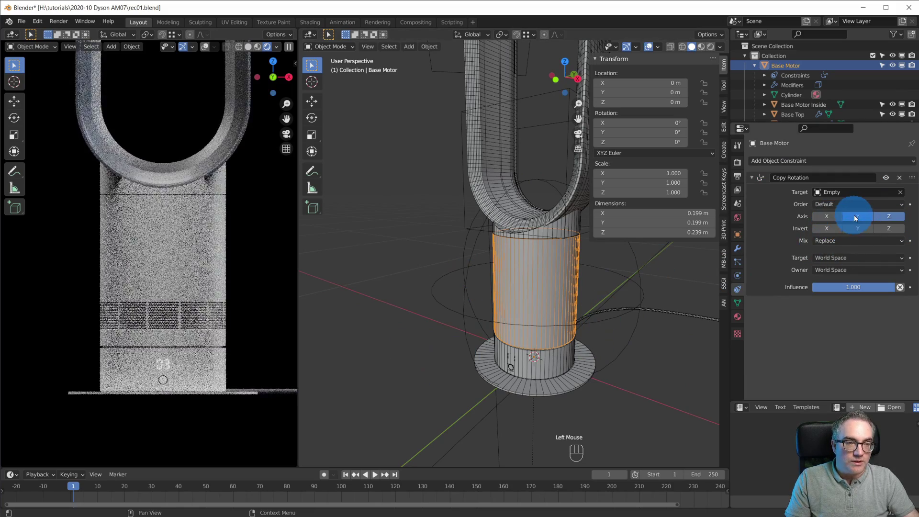
{"action": "left_click", "coordinate": [762, 370]}
Step: Select the sphere Empty and lock its X, Y and Z location
{"action": "left_click", "coordinate": [637, 287]}
{"action": "scroll", "coordinate": [664, 323], "scroll_direction": "down", "scroll_amount": 4}
{"action": "middle_click_drag", "start_coordinate": [665, 323], "coordinate": [630, 314]}
{"action": "scroll", "coordinate": [630, 314], "scroll_direction": "up", "scroll_amount": 4}
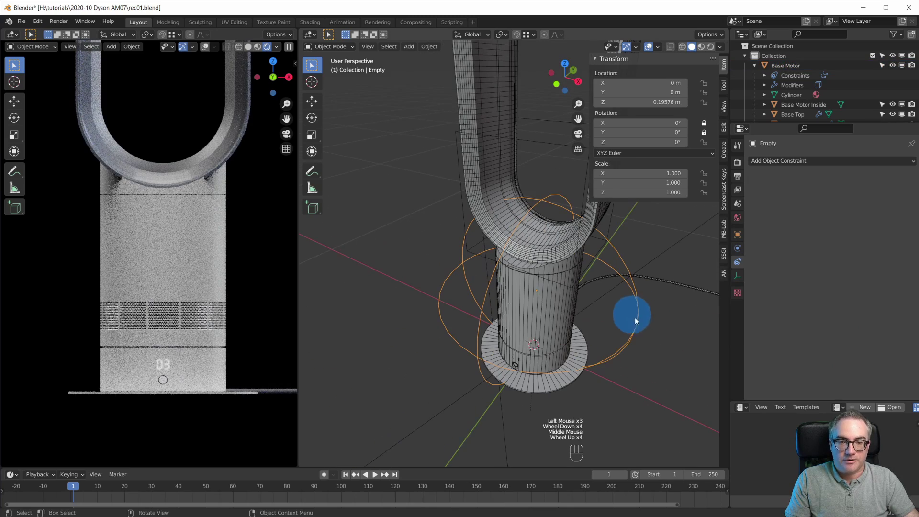
{"action": "left_click", "coordinate": [705, 93]}
{"action": "left_click", "coordinate": [705, 82]}
{"action": "left_click", "coordinate": [704, 102]}
Step: Rotate the sphere Empty about its unlocked Z axis to turn the motor and attached wing on the base stand
{"action": "middle_click_drag", "start_coordinate": [656, 329], "coordinate": [681, 294]}
{"action": "key", "text": "r"}
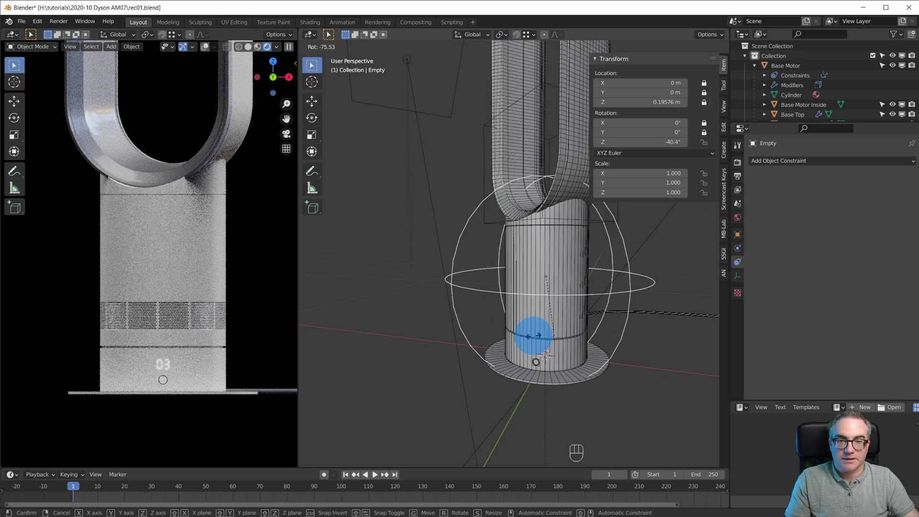
{"action": "left_click", "coordinate": [590, 363]}
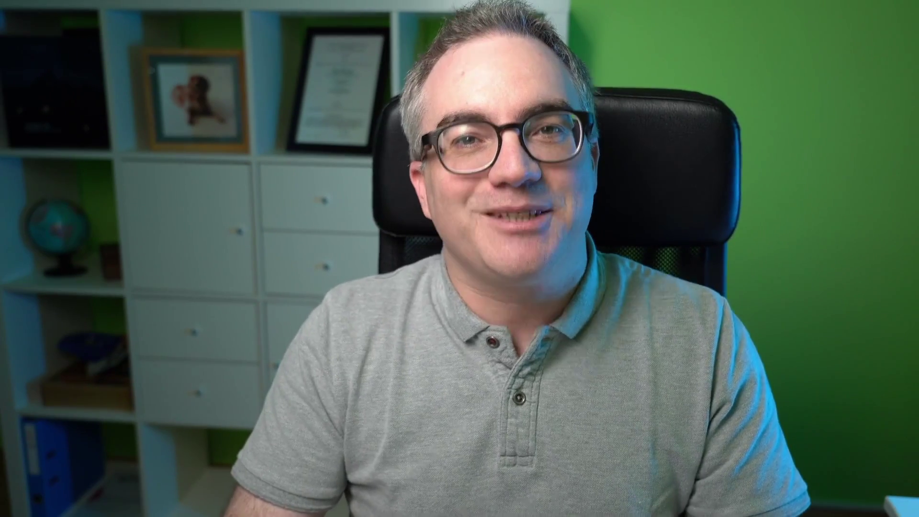